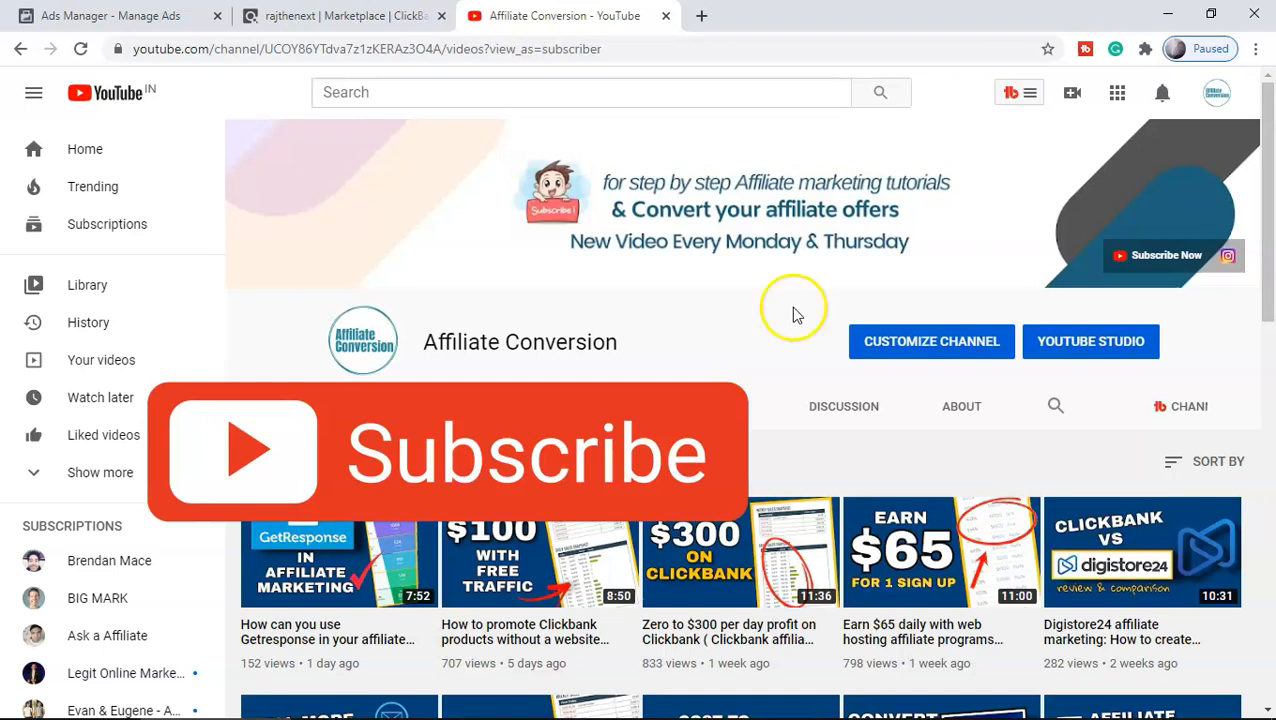
# - Look over the Affiliate Conversion channel's uploads, the ClickBank marketplace results and the Ads Manager campaigns
pyautogui.scroll(-2, 793, 315)
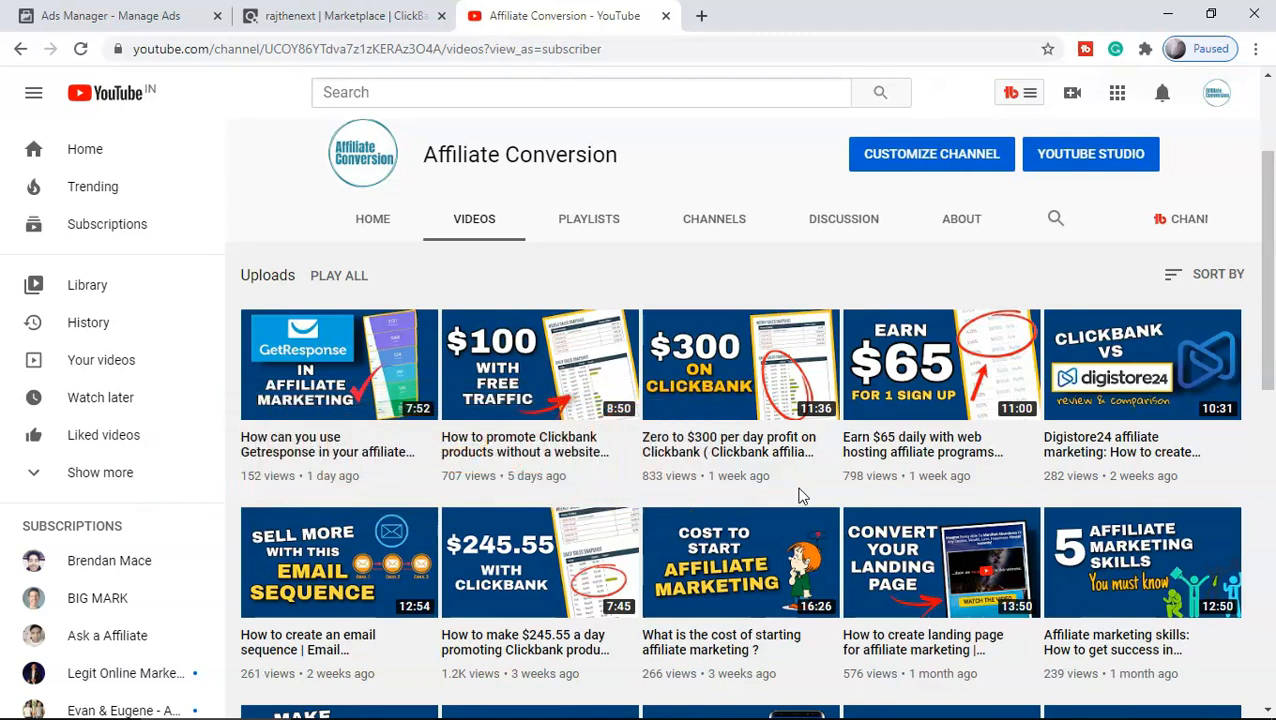
pyautogui.click(296, 15)
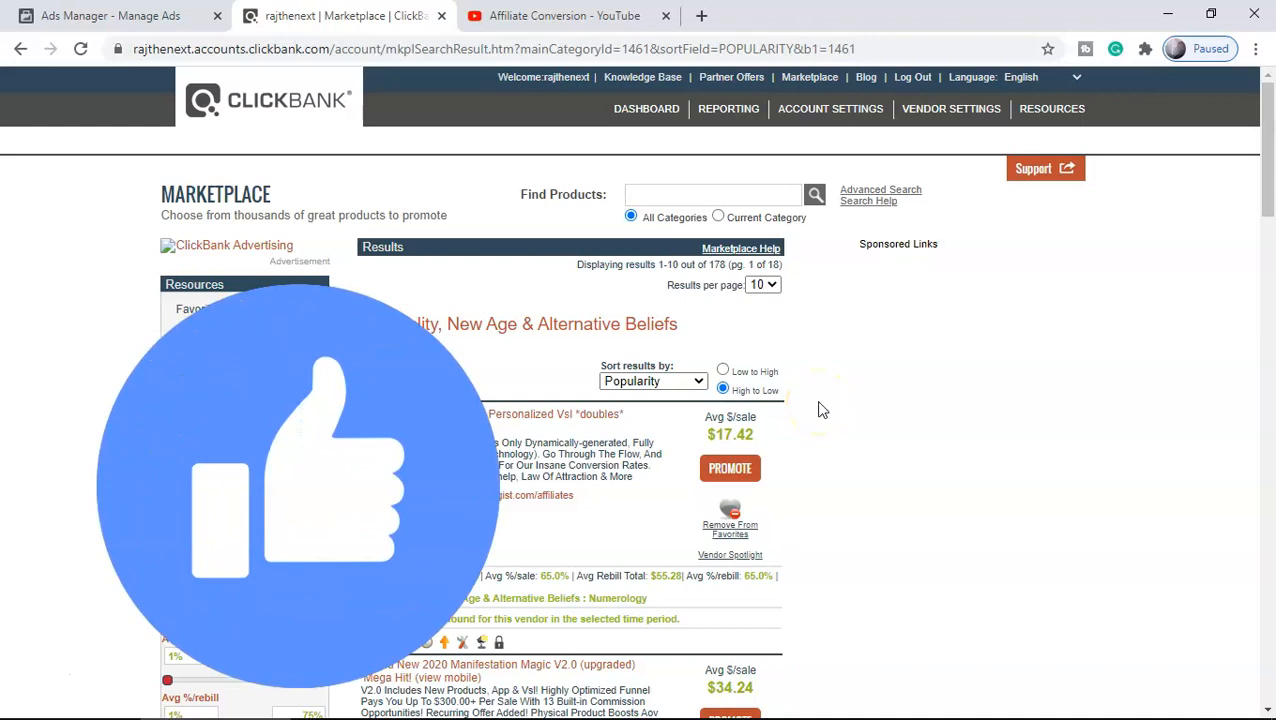
pyautogui.click(85, 15)
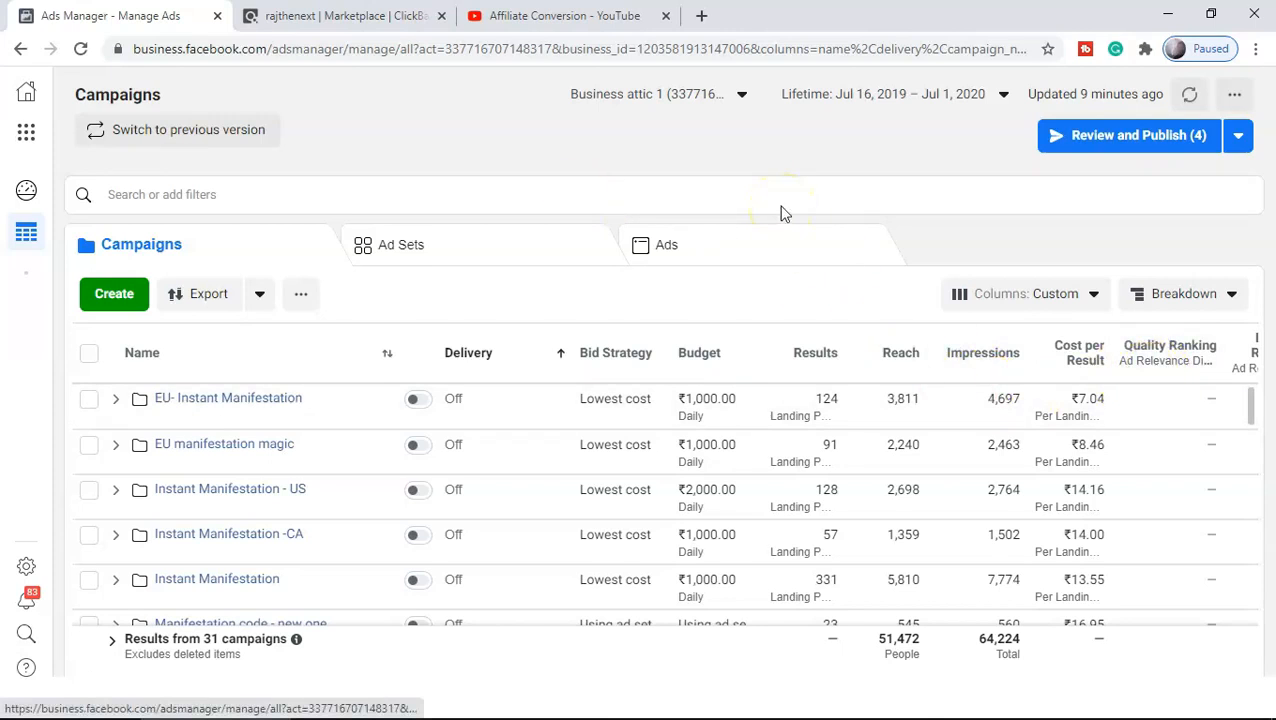
# - Switch to the ClickBank marketplace and open the Spirituality, New Age & Alternative Beliefs category
pyautogui.hotkey('ctrl', 'Tab')
pyautogui.scroll(-5, 498, 379)
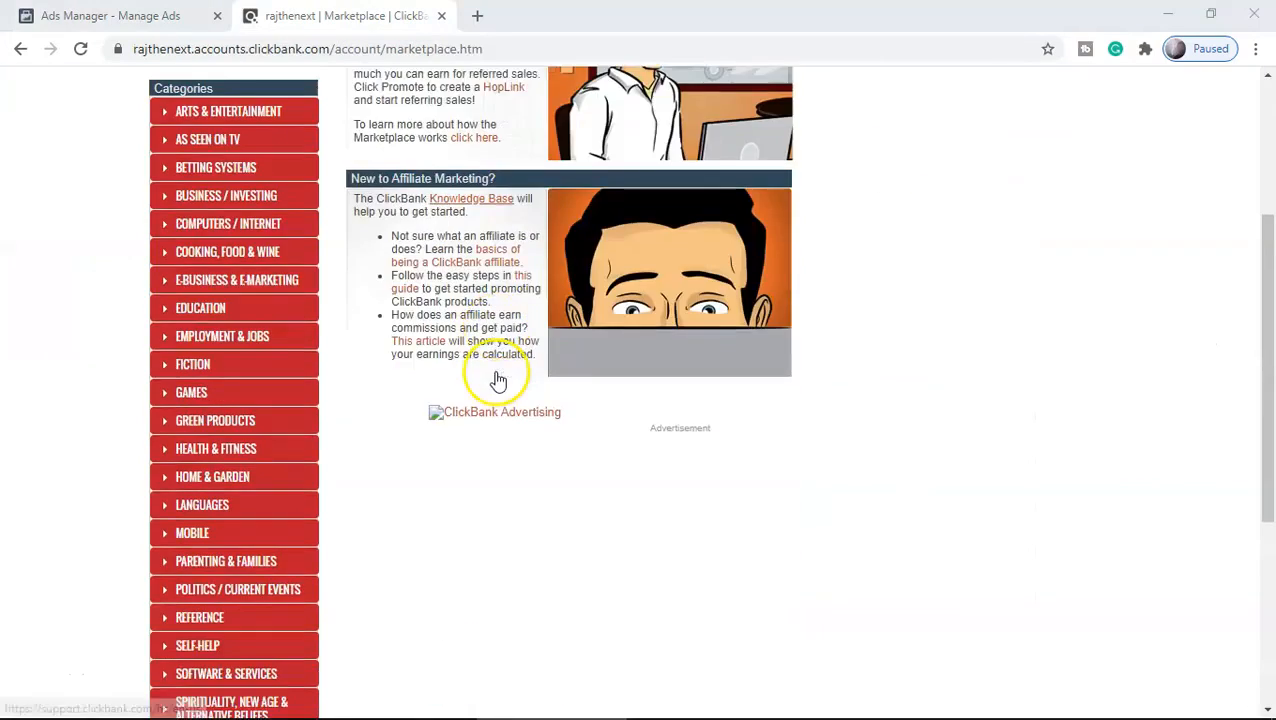
pyautogui.click(236, 430)
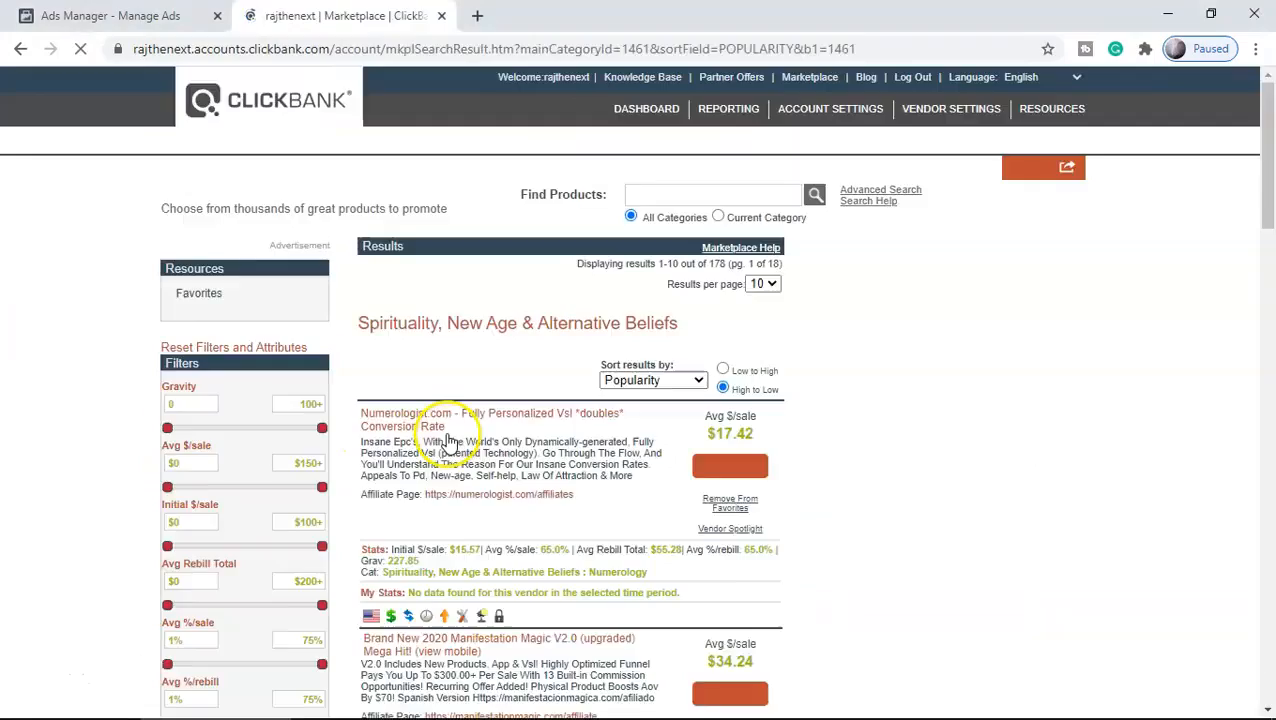
# - Examine the category's most popular offers, comparing their average payout per sale and gravity
pyautogui.scroll(-1, 600, 460)
pyautogui.scroll(-2, 607, 460)
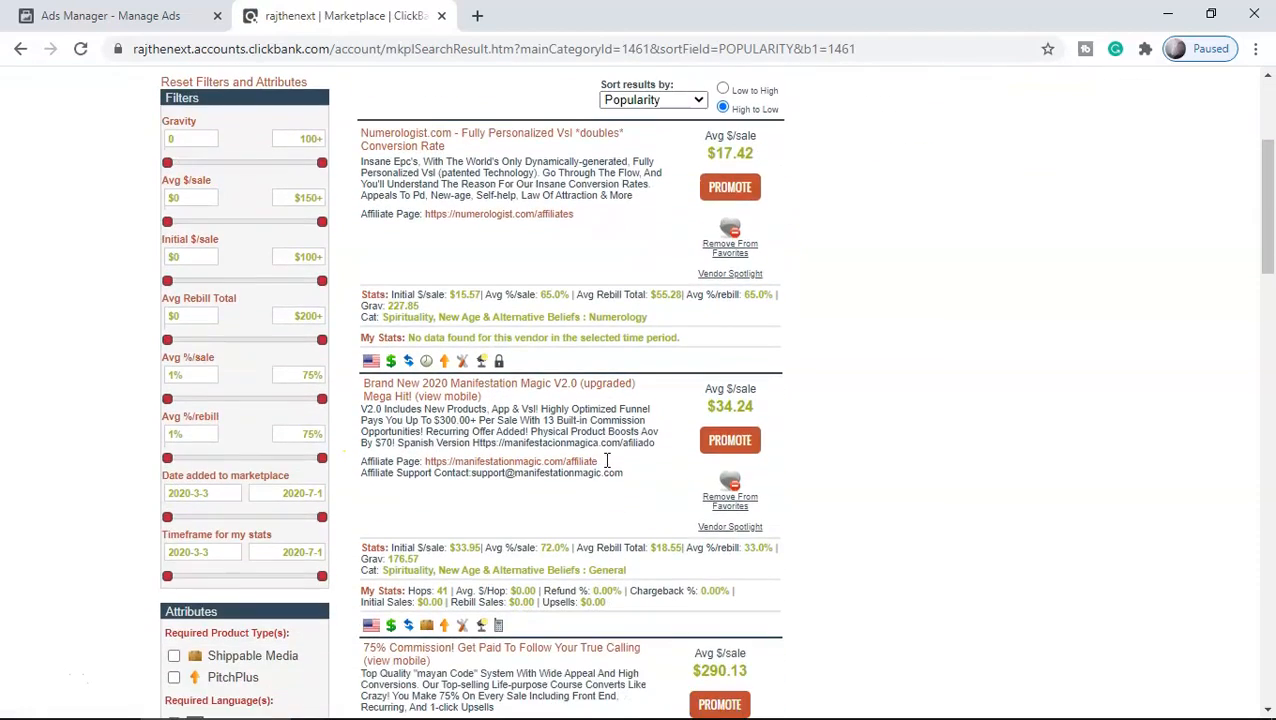
pyautogui.scroll(-3, 607, 460)
pyautogui.scroll(3, 607, 460)
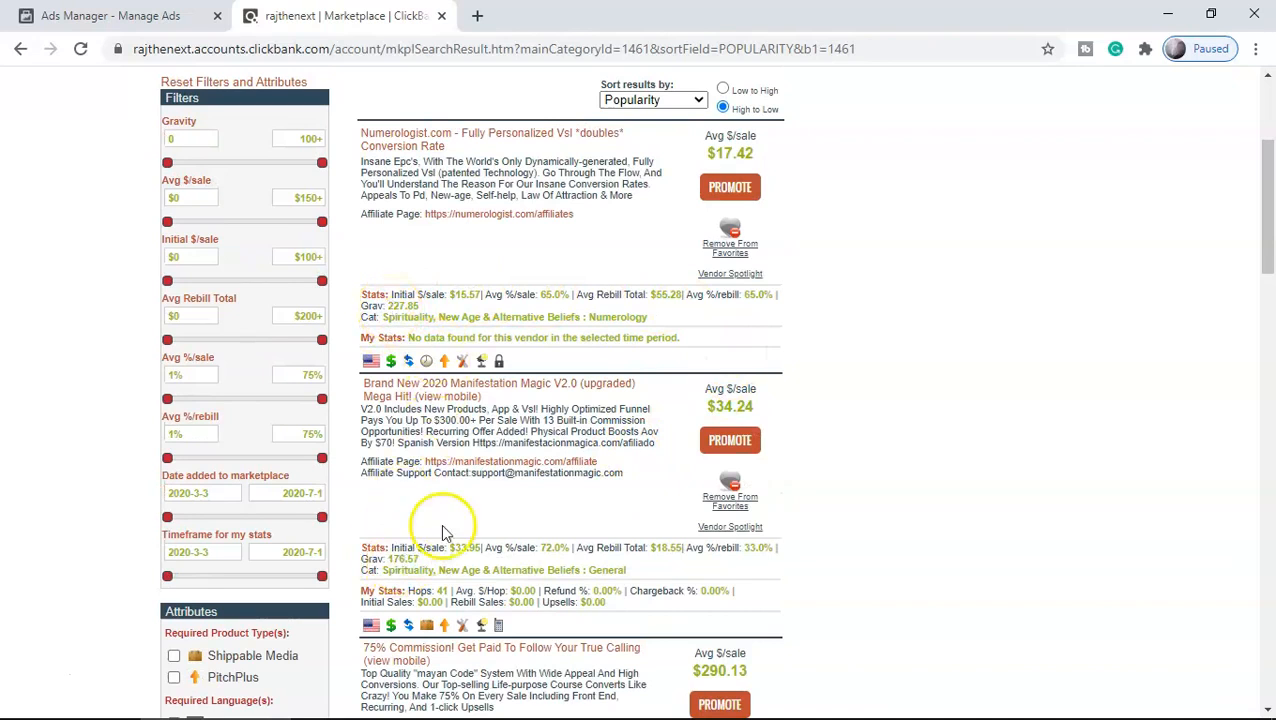
pyautogui.scroll(-2, 492, 425)
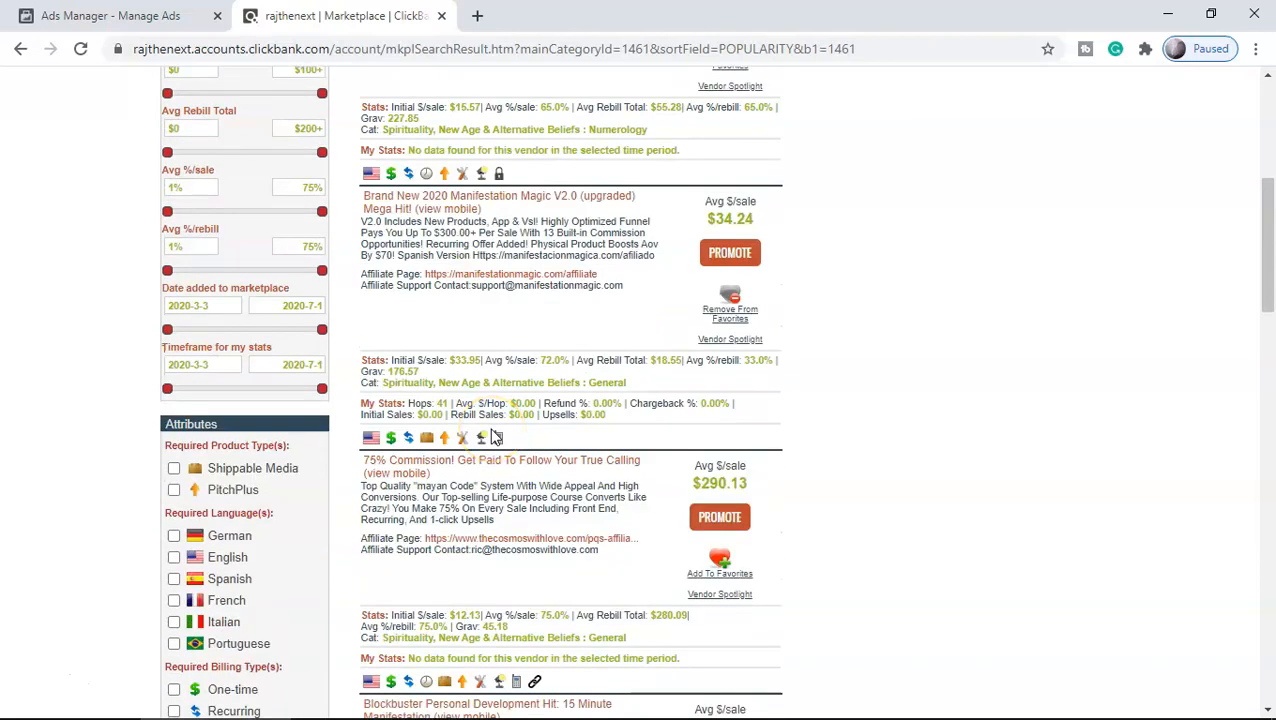
pyautogui.scroll(-4, 420, 445)
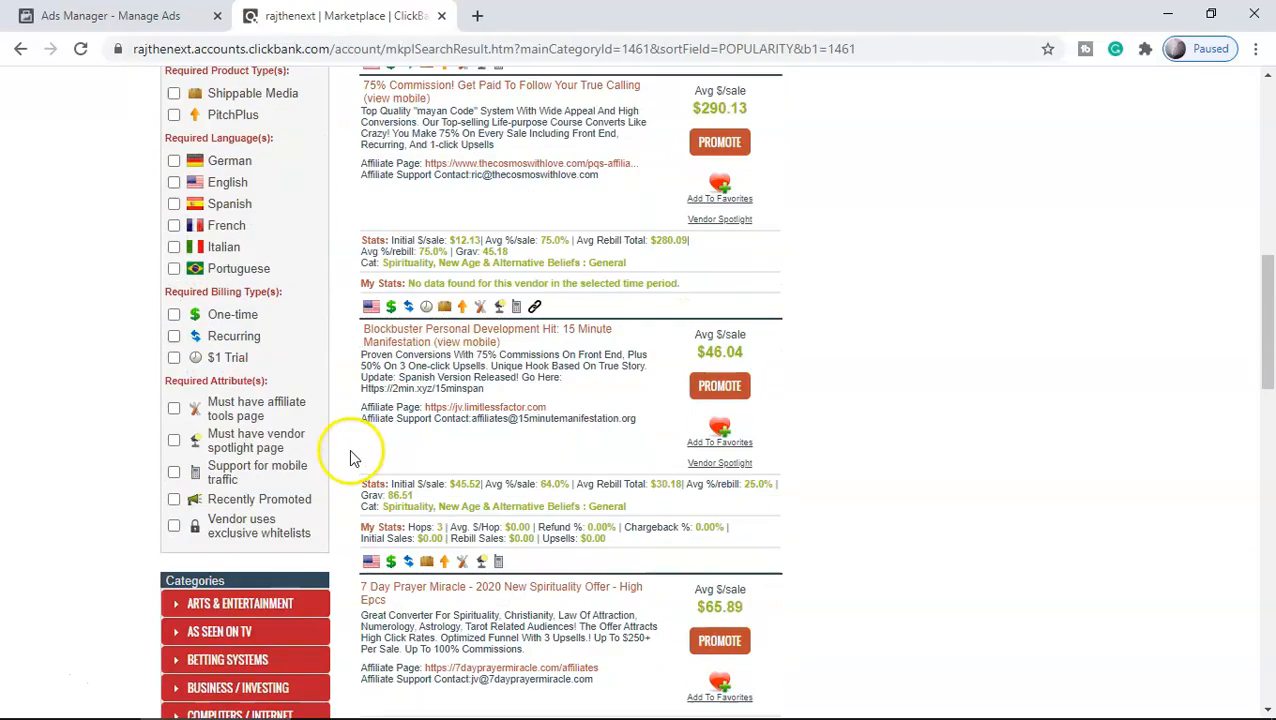
# - Filter the offers by date added to the marketplace, starting from 2020-05-01
pyautogui.scroll(5, 342, 447)
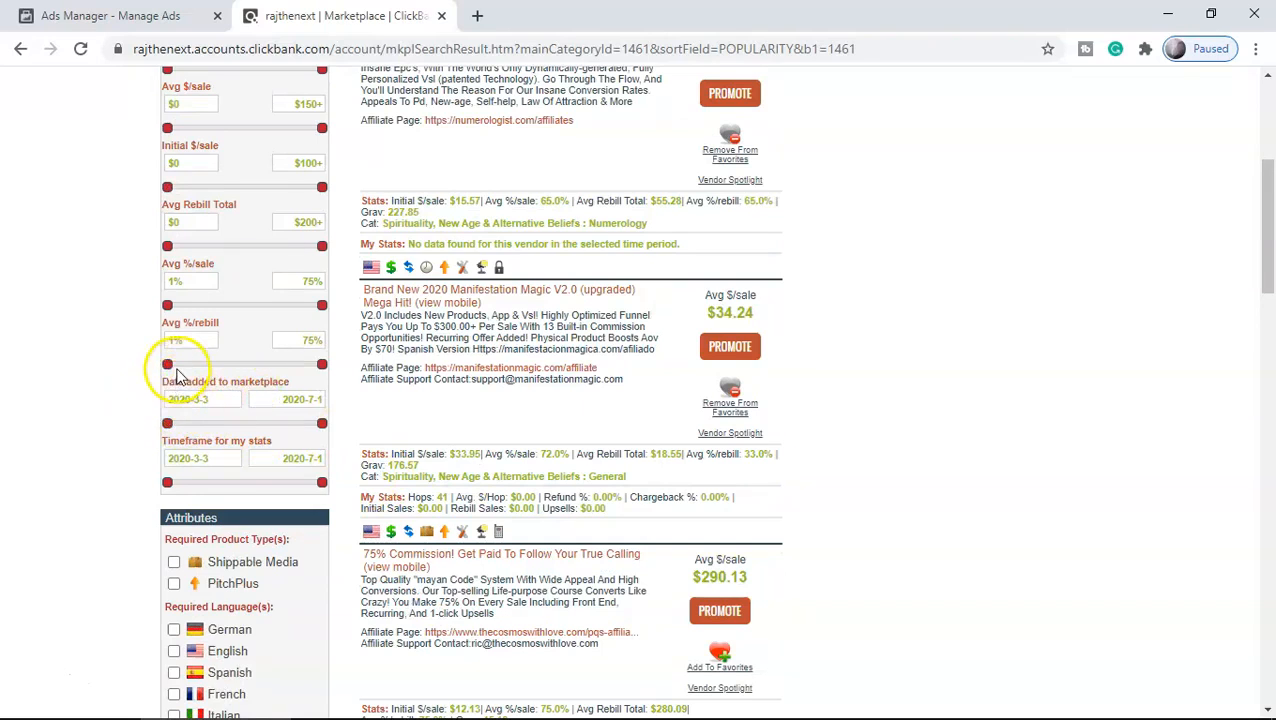
pyautogui.moveTo(172, 426); pyautogui.dragTo(247, 425)
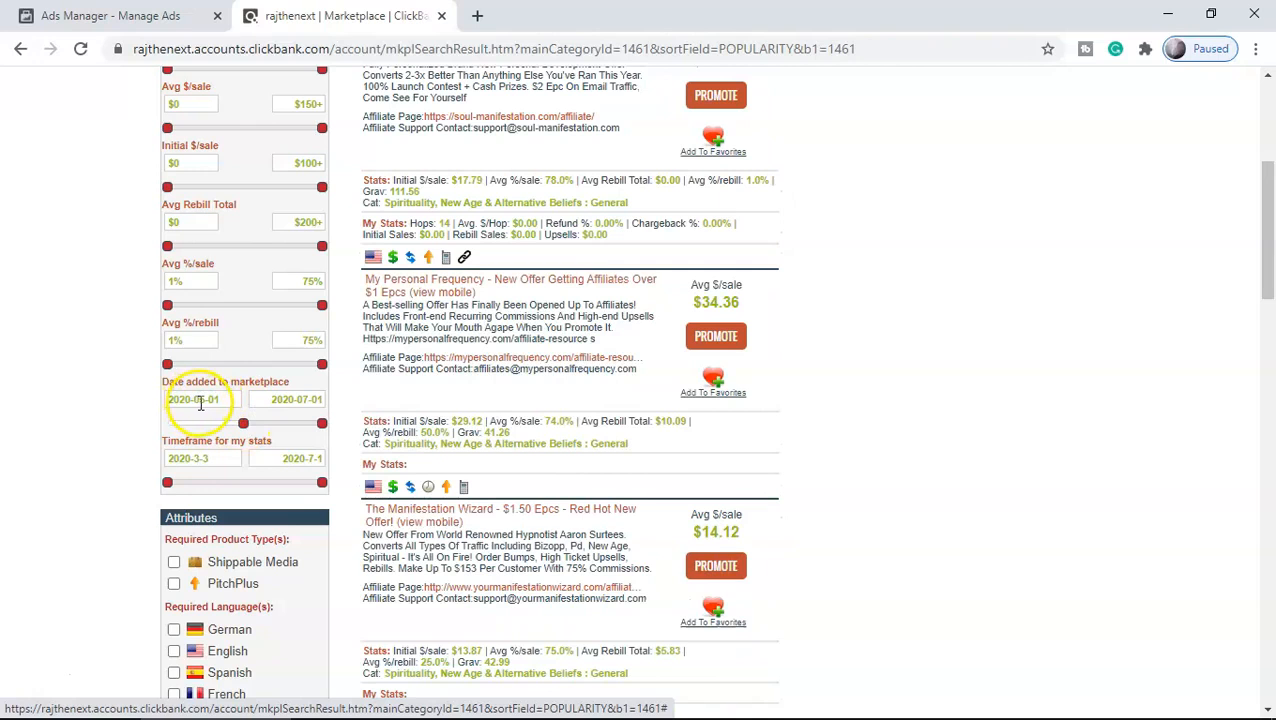
pyautogui.scroll(3, 669, 433)
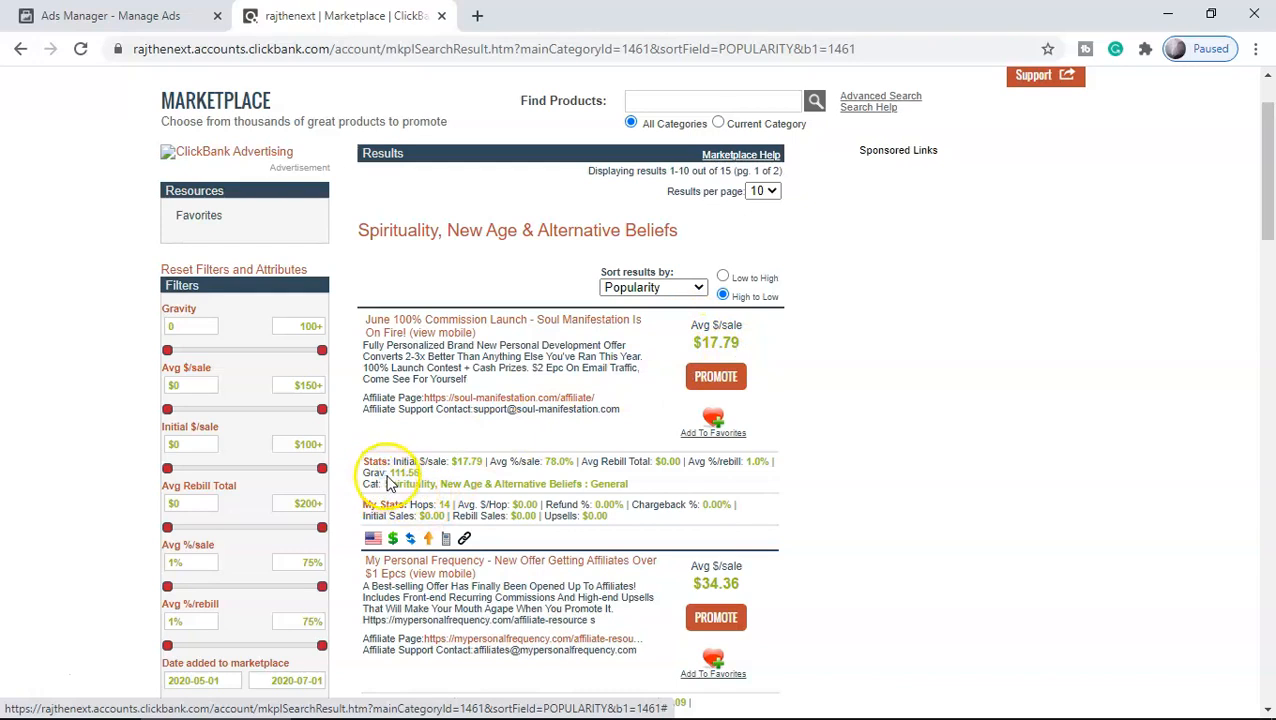
# - Open the Soul Manifestation offer's sales page and its affiliate page in separate tabs, and look over the sales page
pyautogui.click(600, 325)
pyautogui.rightClick(560, 400)
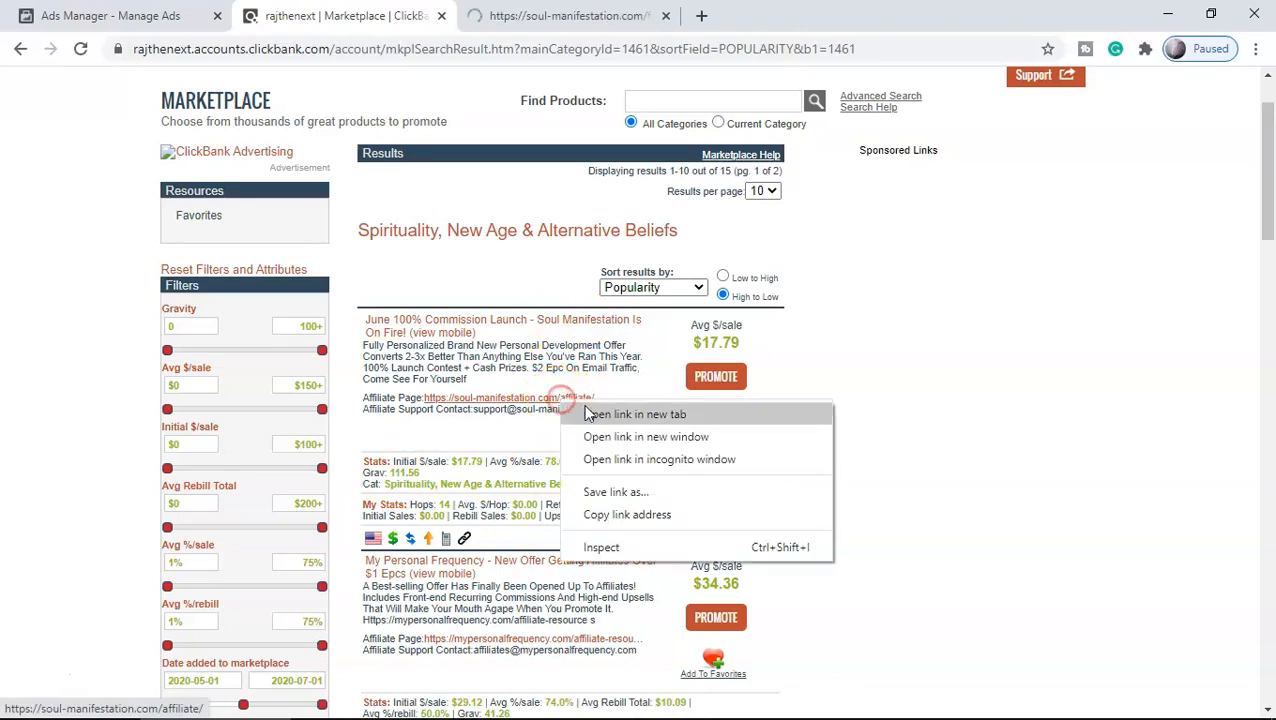
pyautogui.click(590, 420)
pyautogui.hotkey('ctrl', 'Tab')
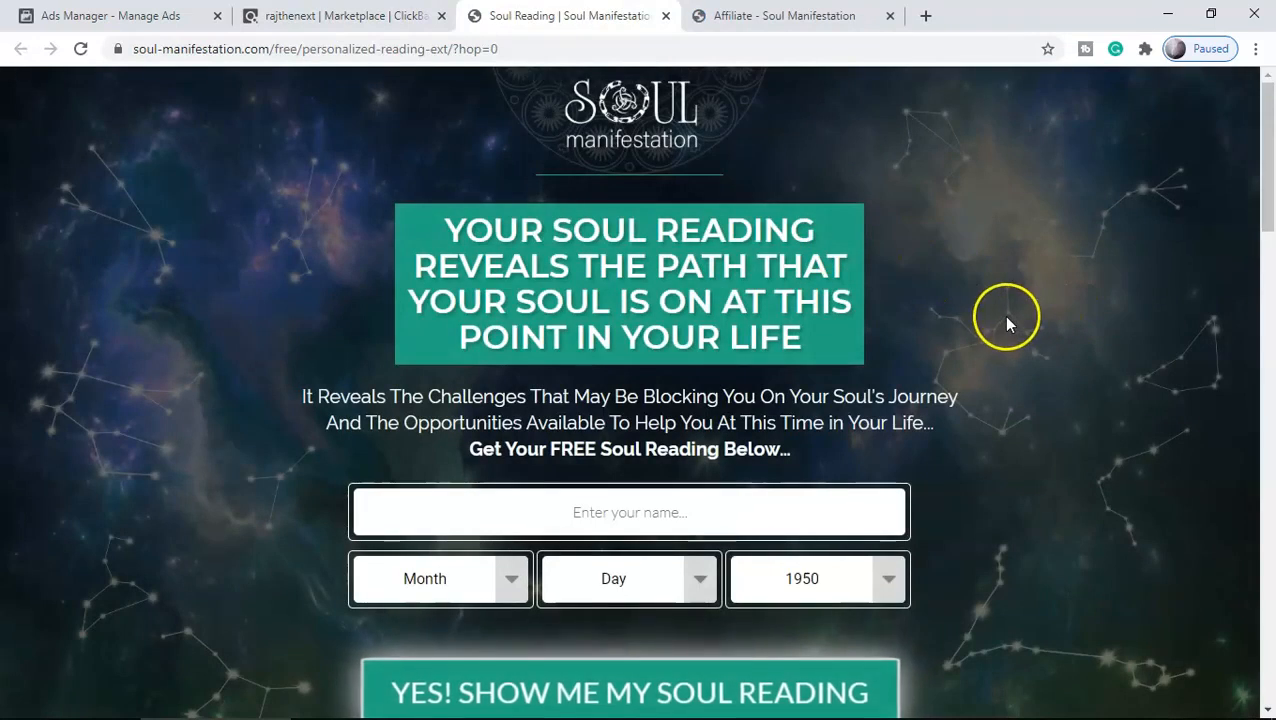
pyautogui.scroll(-2, 991, 309)
pyautogui.scroll(2, 988, 313)
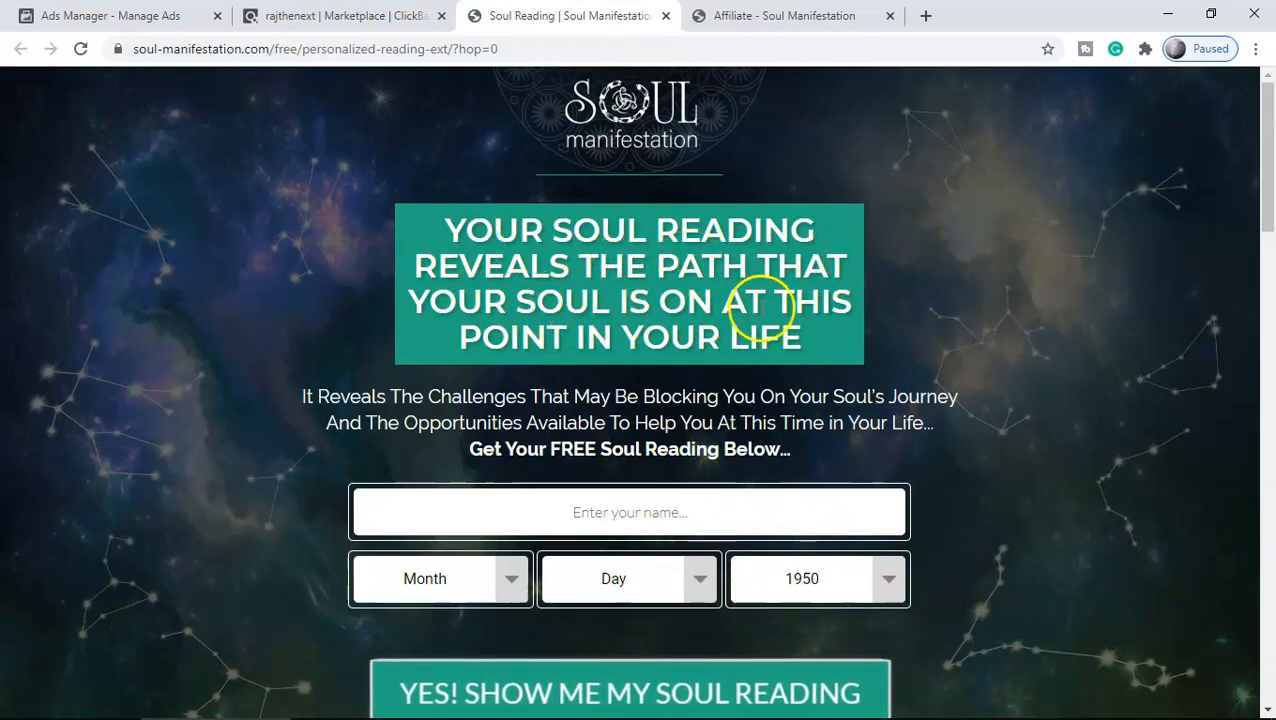
# - Review the launch and sales contest details on the Soul Manifestation affiliate page, and open its Facebook Ads resources
pyautogui.click(800, 15)
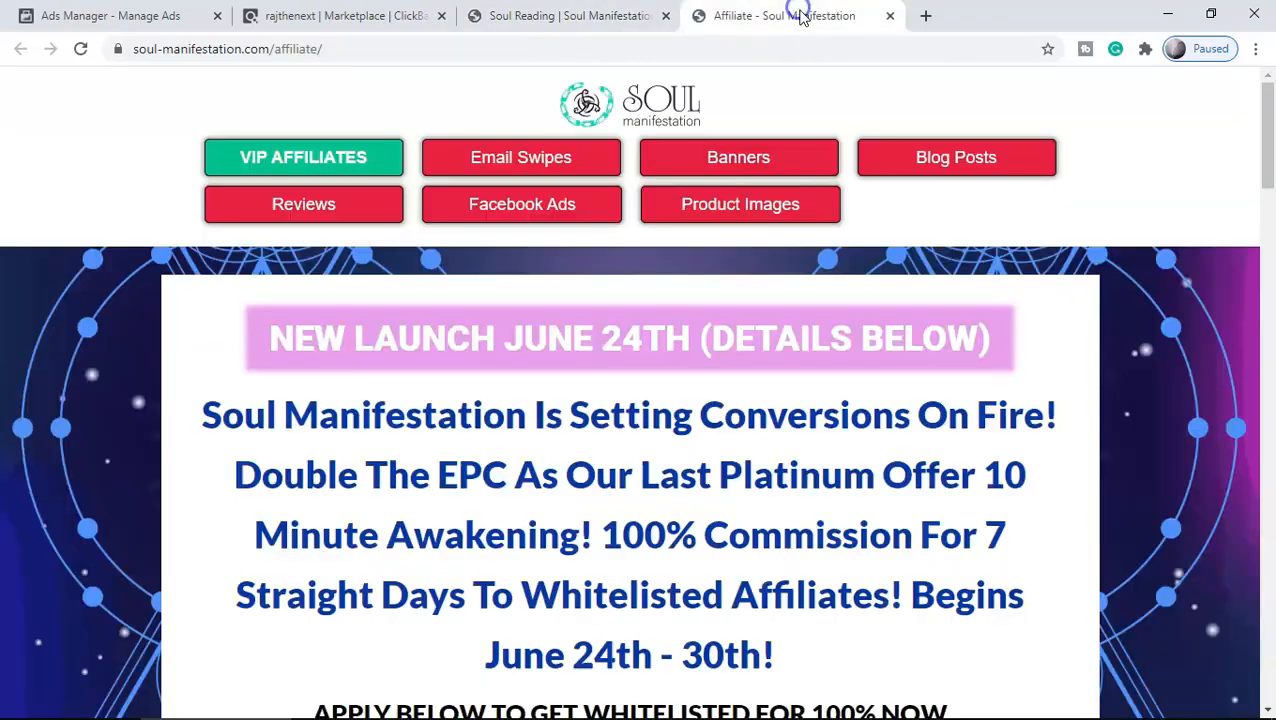
pyautogui.scroll(-10, 1050, 320)
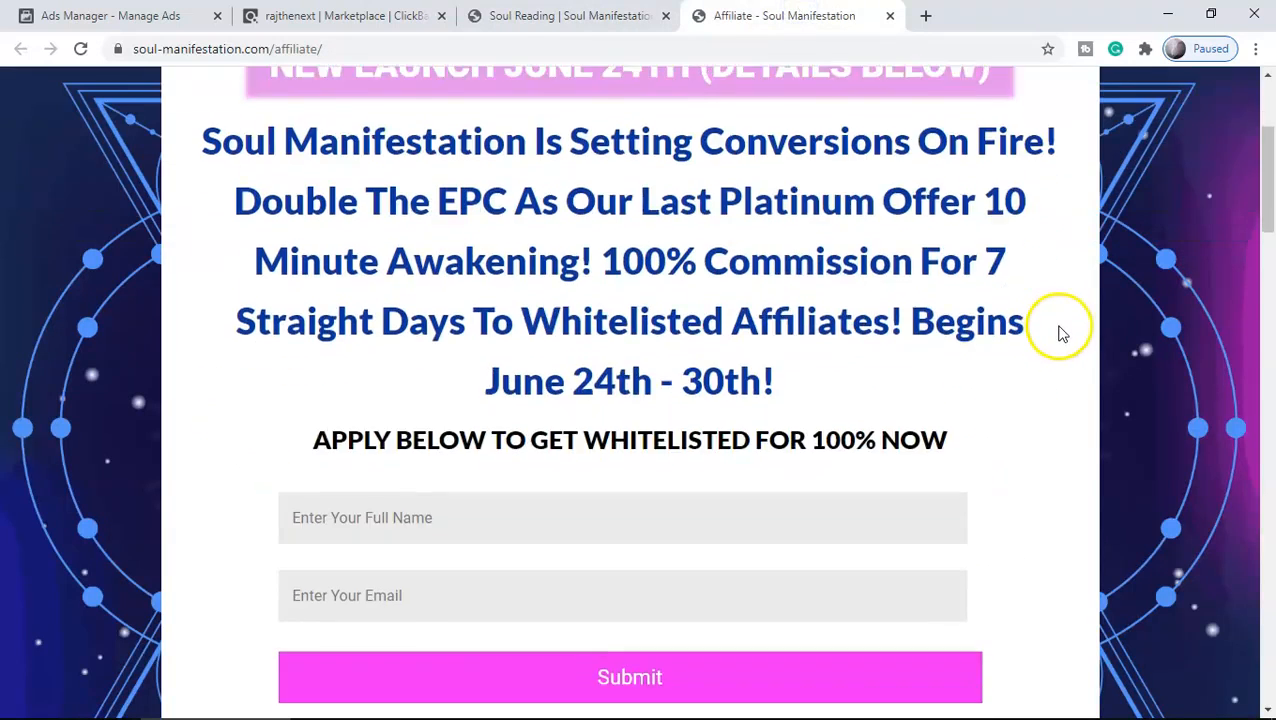
pyautogui.scroll(-3, 770, 370)
pyautogui.scroll(5, 763, 359)
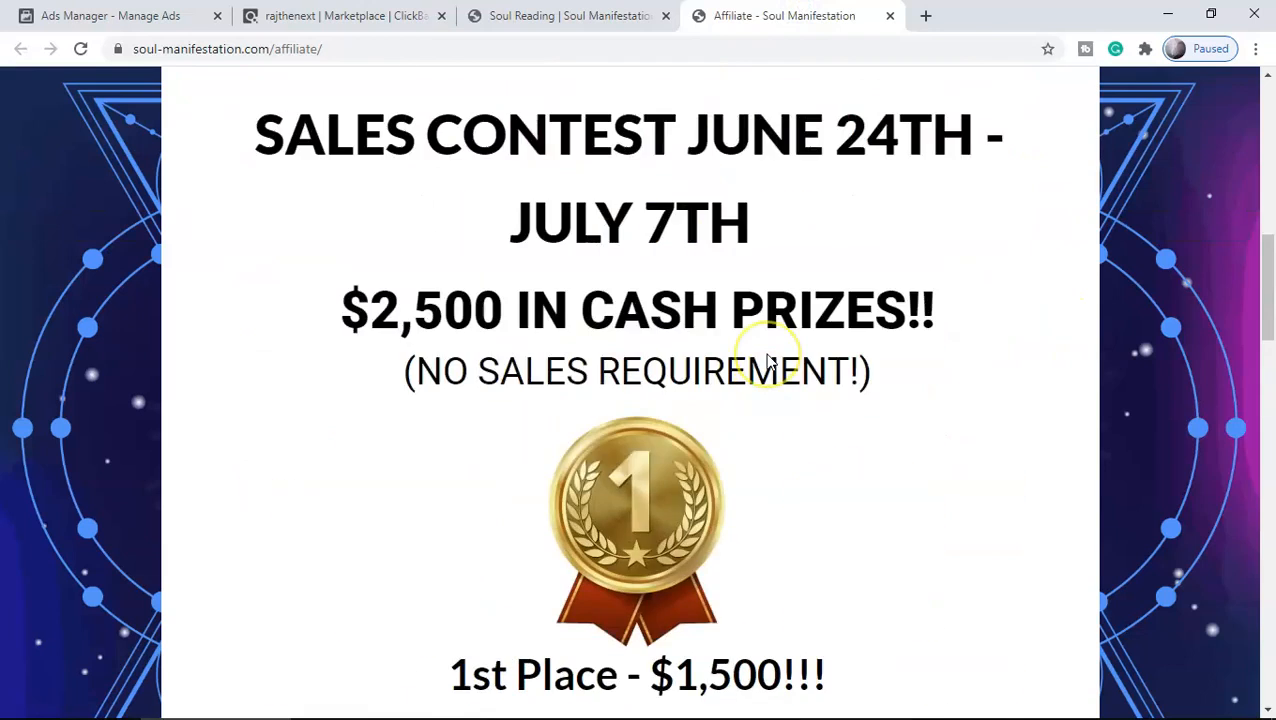
pyautogui.scroll(10, 770, 362)
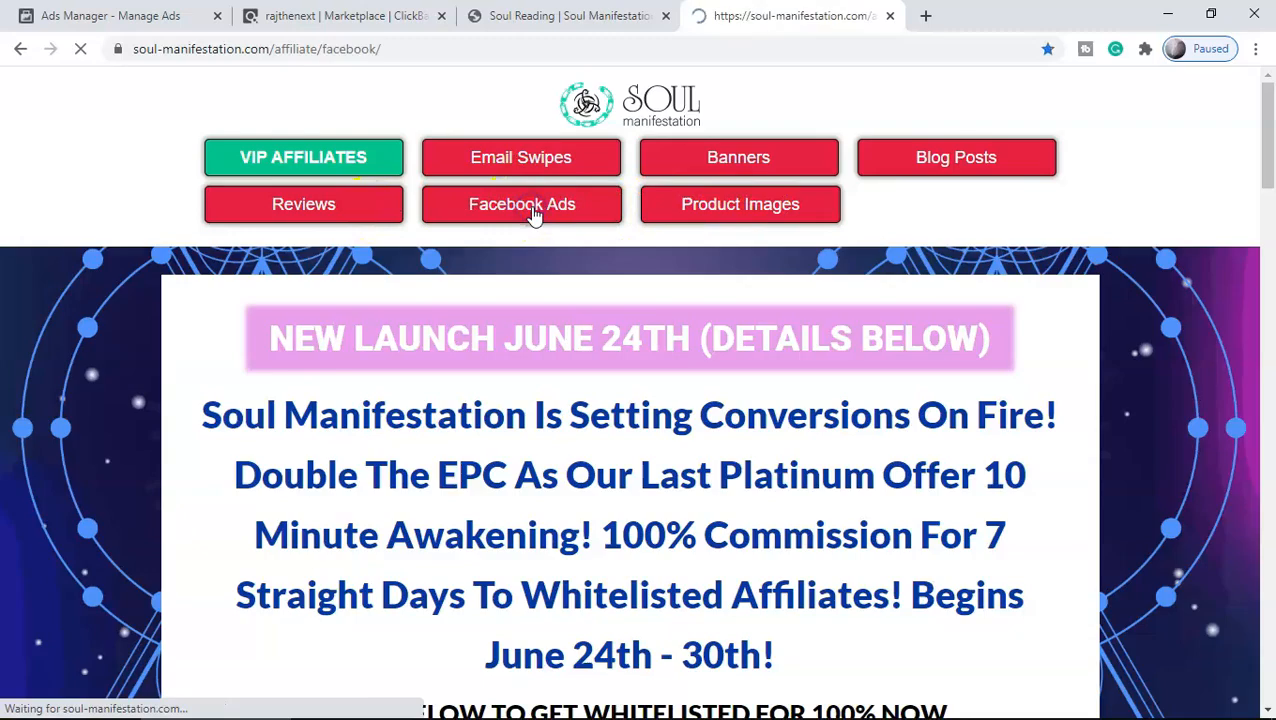
# - Examine the recommended Facebook targeting demographics and interests and the Version 1 ad headline and description
pyautogui.scroll(-7, 600, 356)
pyautogui.scroll(-2, 605, 346)
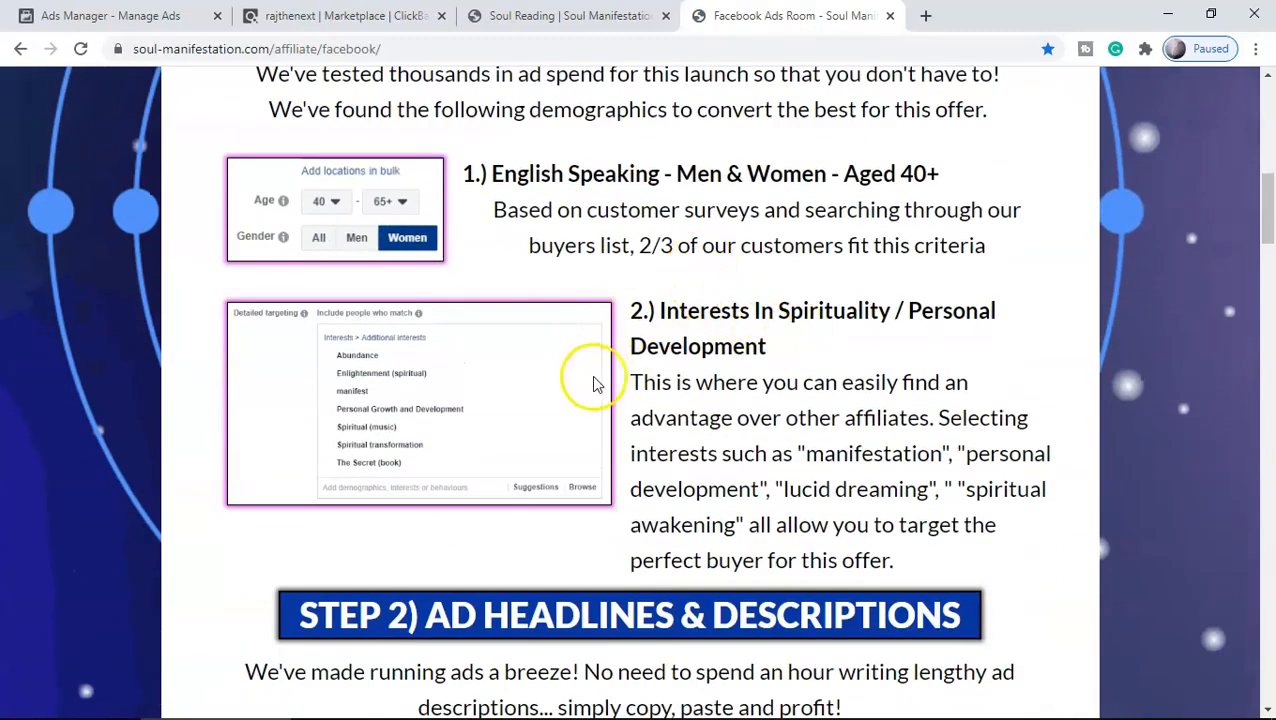
pyautogui.scroll(-1, 584, 370)
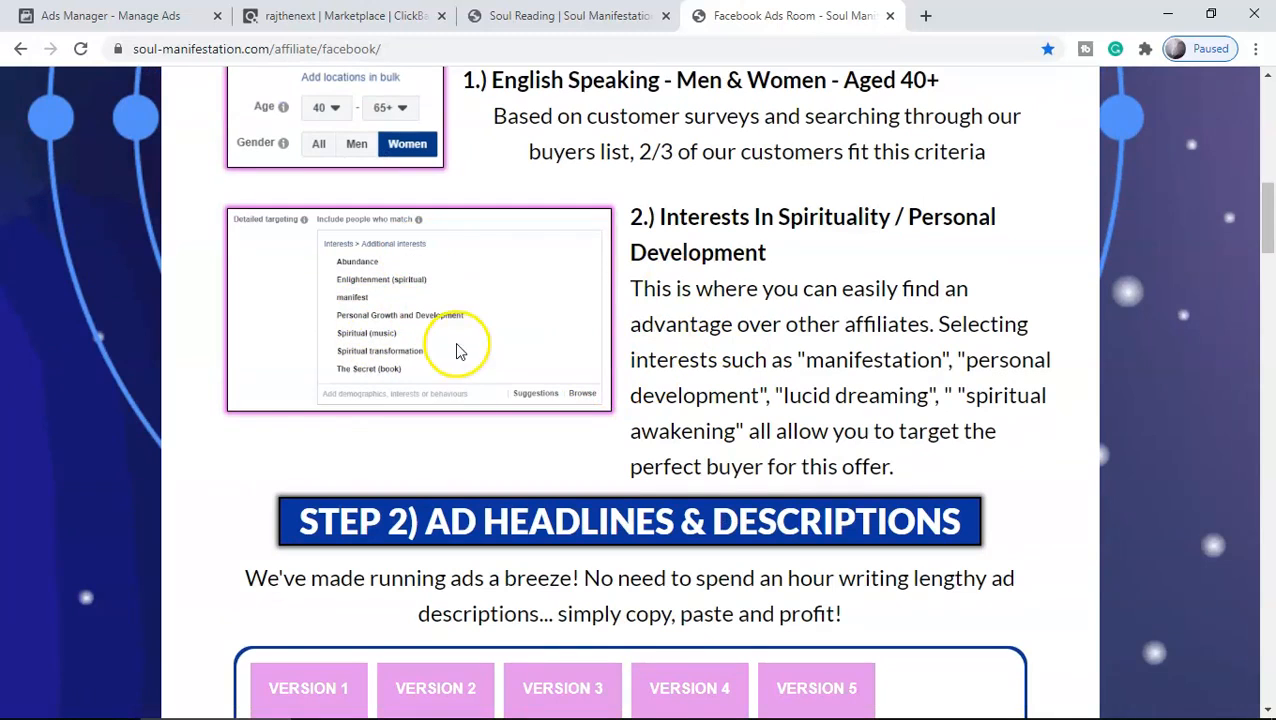
pyautogui.scroll(-5, 530, 290)
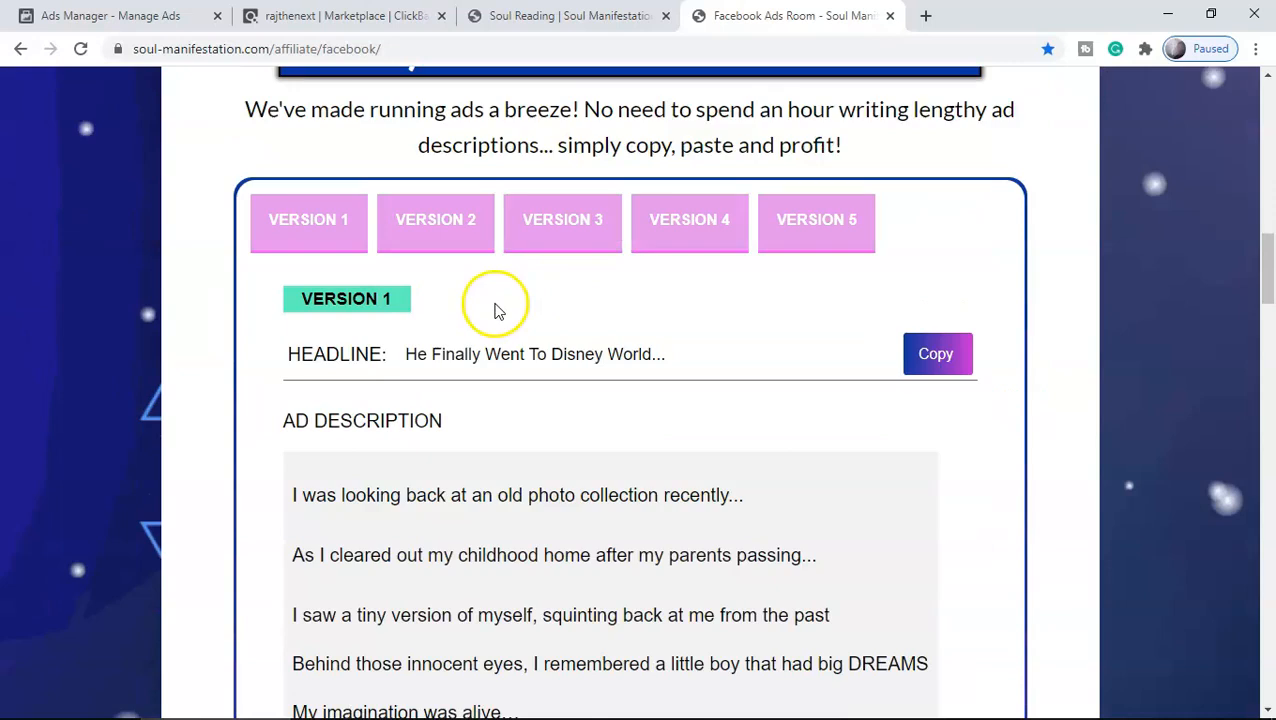
pyautogui.scroll(-1, 495, 311)
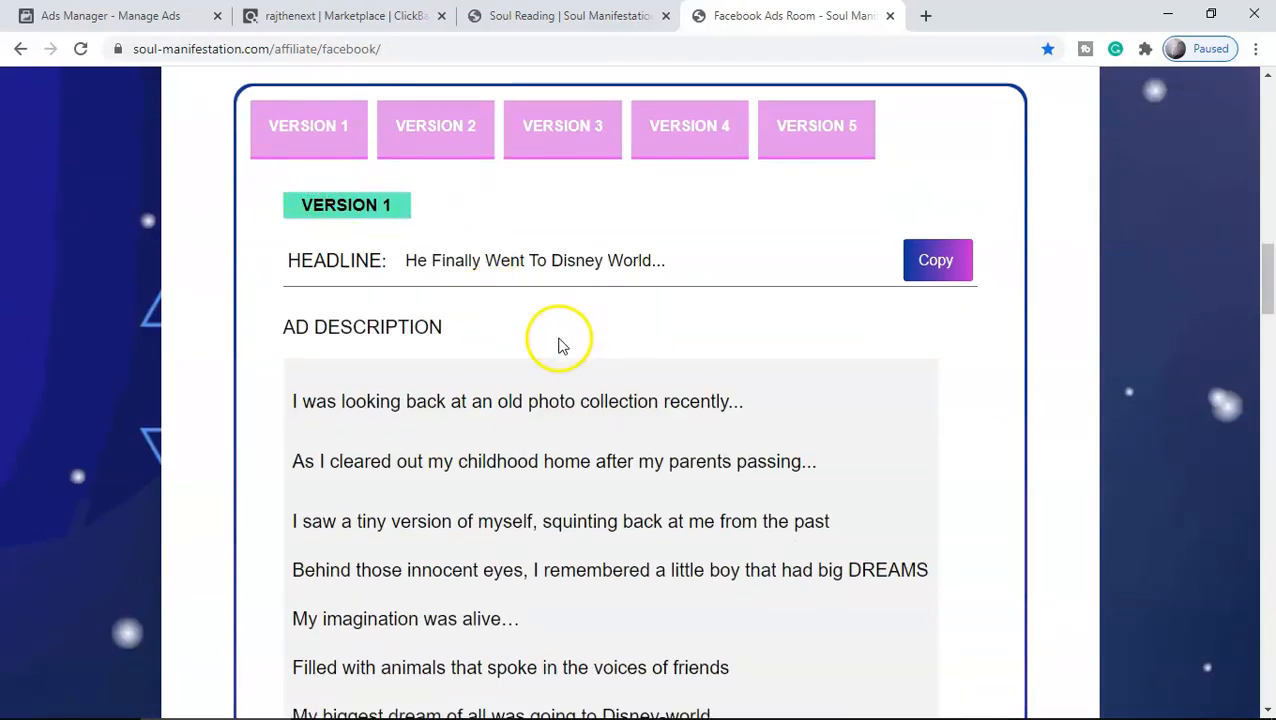
pyautogui.scroll(-8, 560, 345)
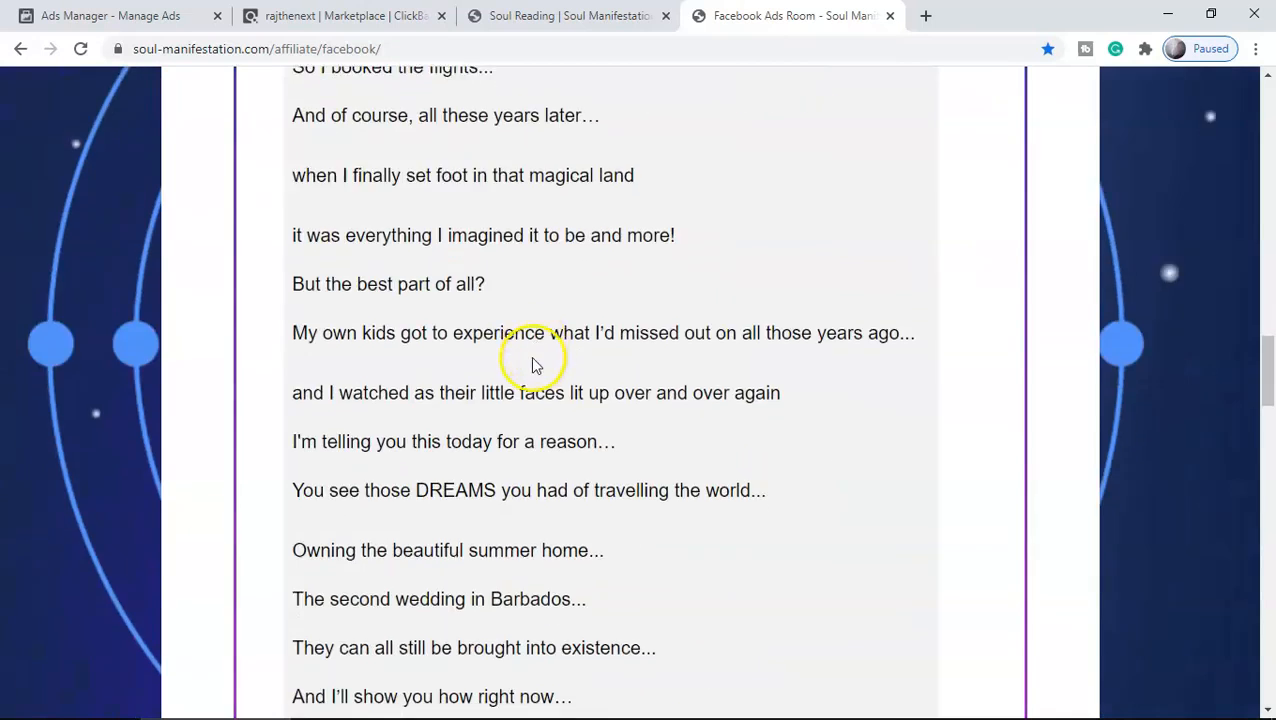
pyautogui.scroll(-3, 533, 365)
pyautogui.scroll(-3, 538, 365)
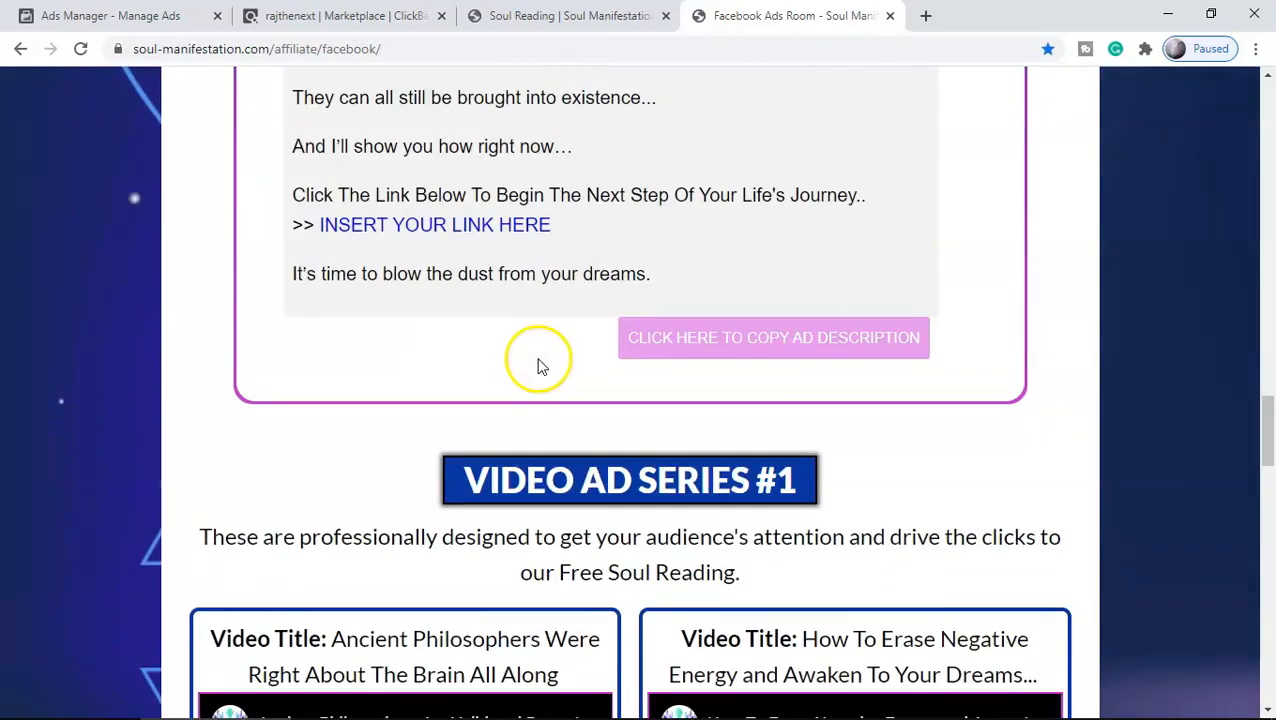
# - Examine the ready-made video ads, including their embed codes, downloads and landing page links
pyautogui.scroll(-5, 540, 360)
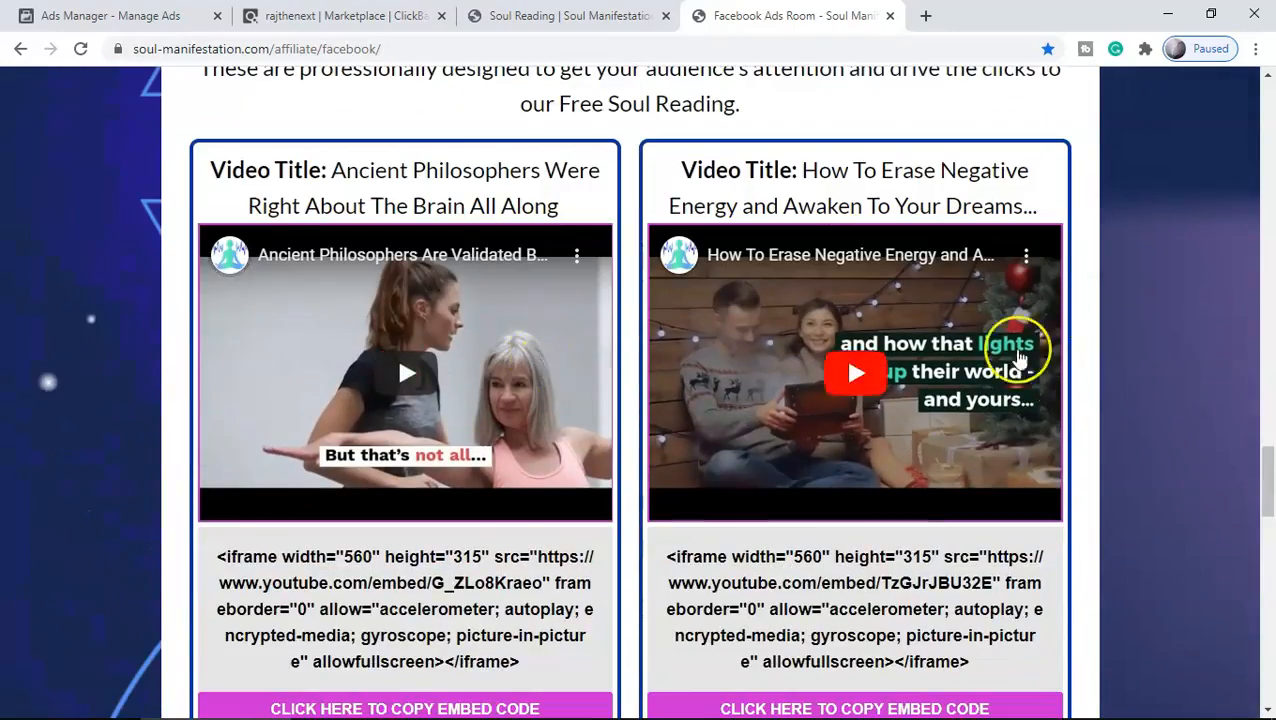
pyautogui.scroll(-9, 852, 345)
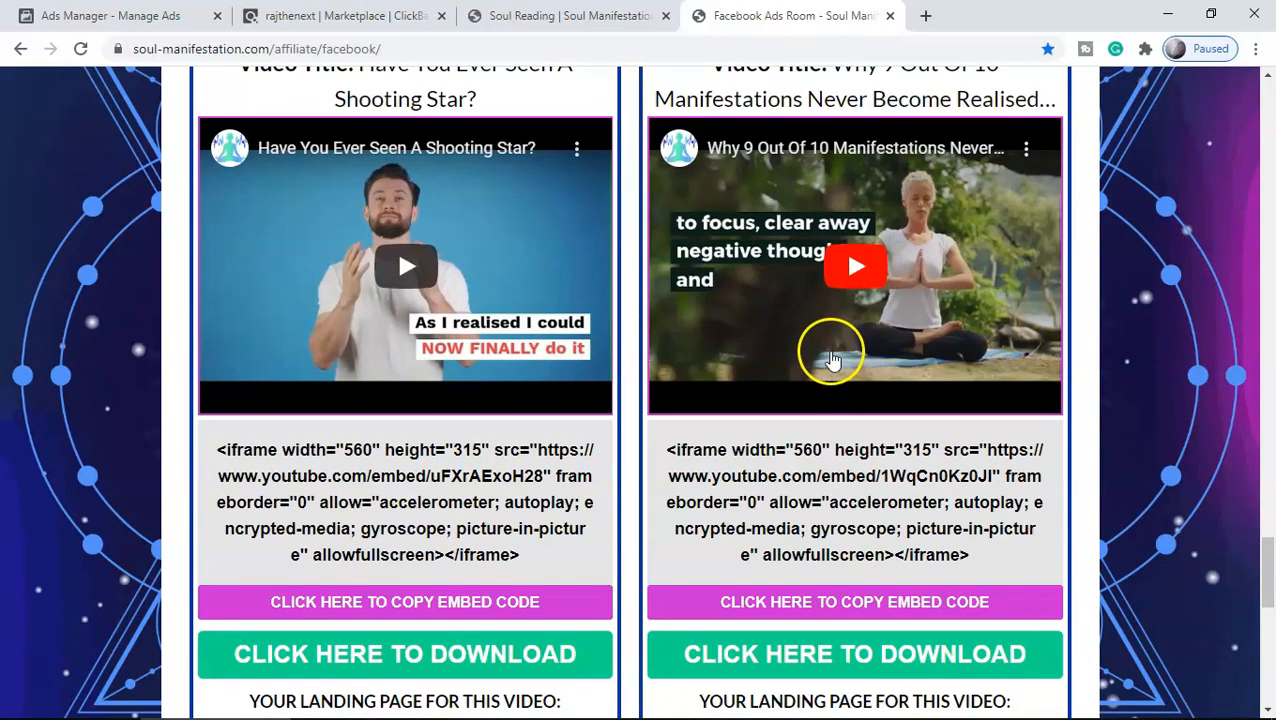
pyautogui.scroll(-1, 788, 388)
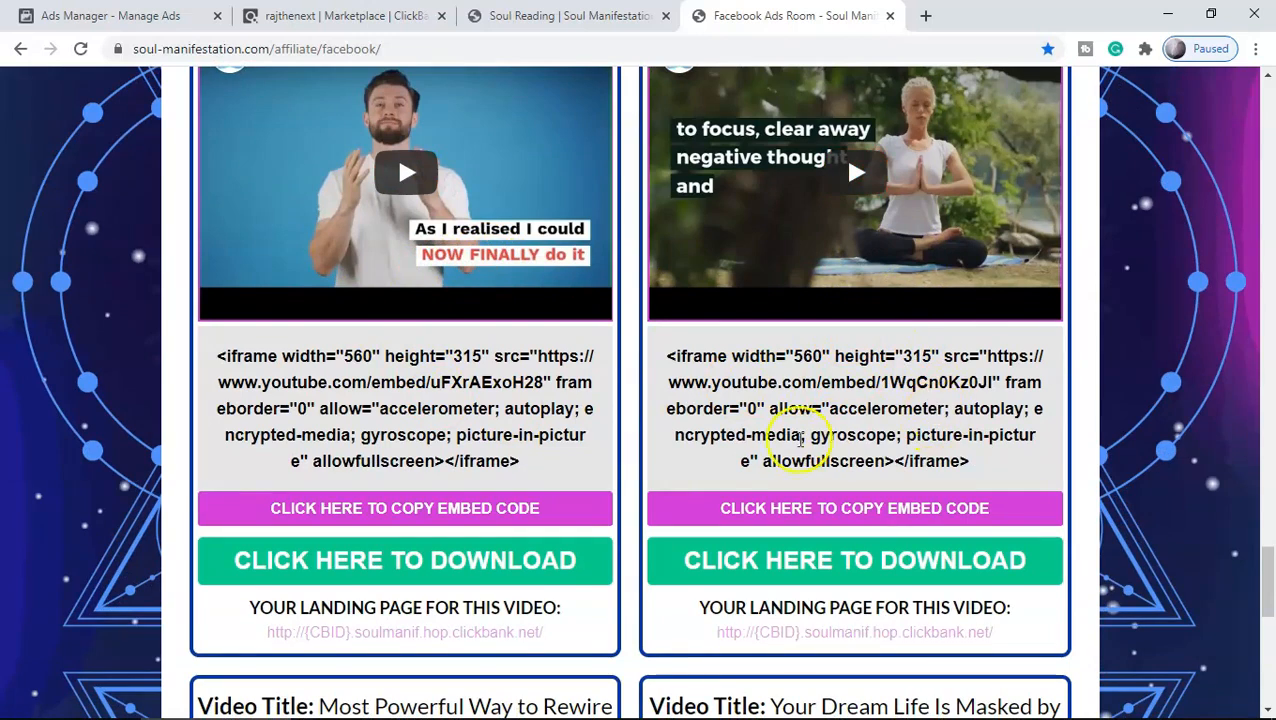
pyautogui.scroll(-3, 838, 432)
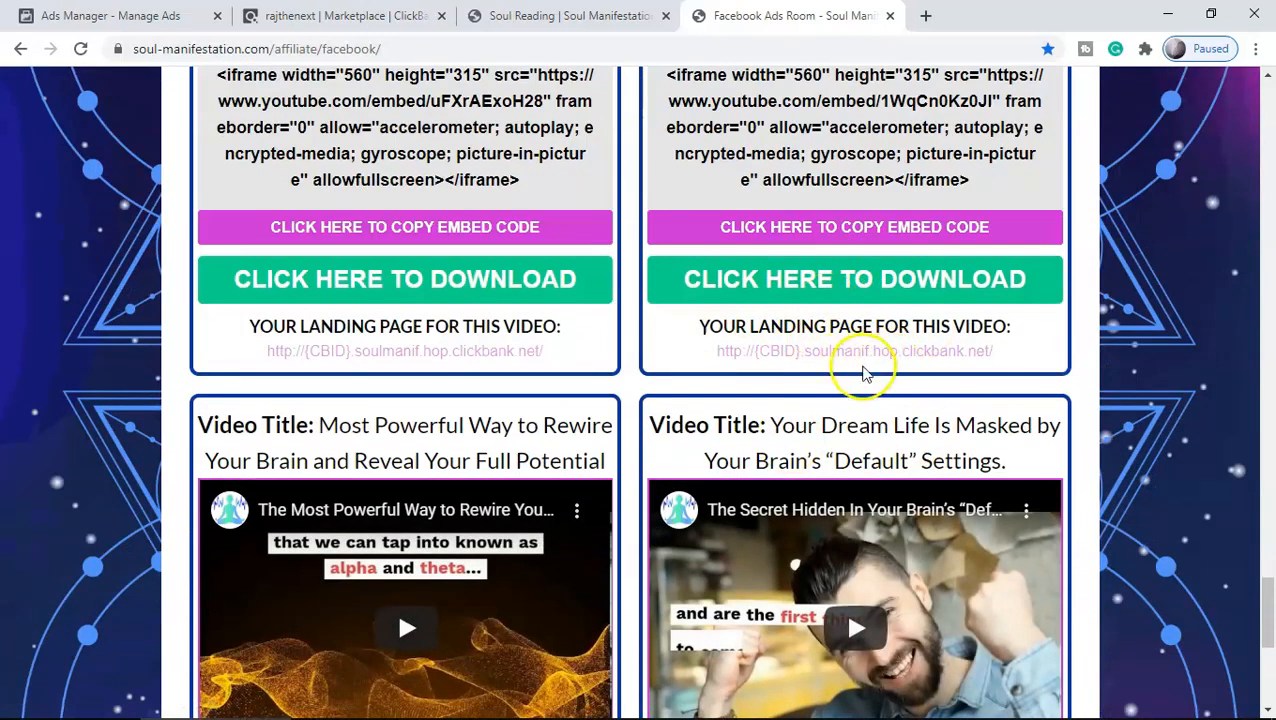
pyautogui.scroll(-2, 640, 400)
pyautogui.scroll(-10, 500, 500)
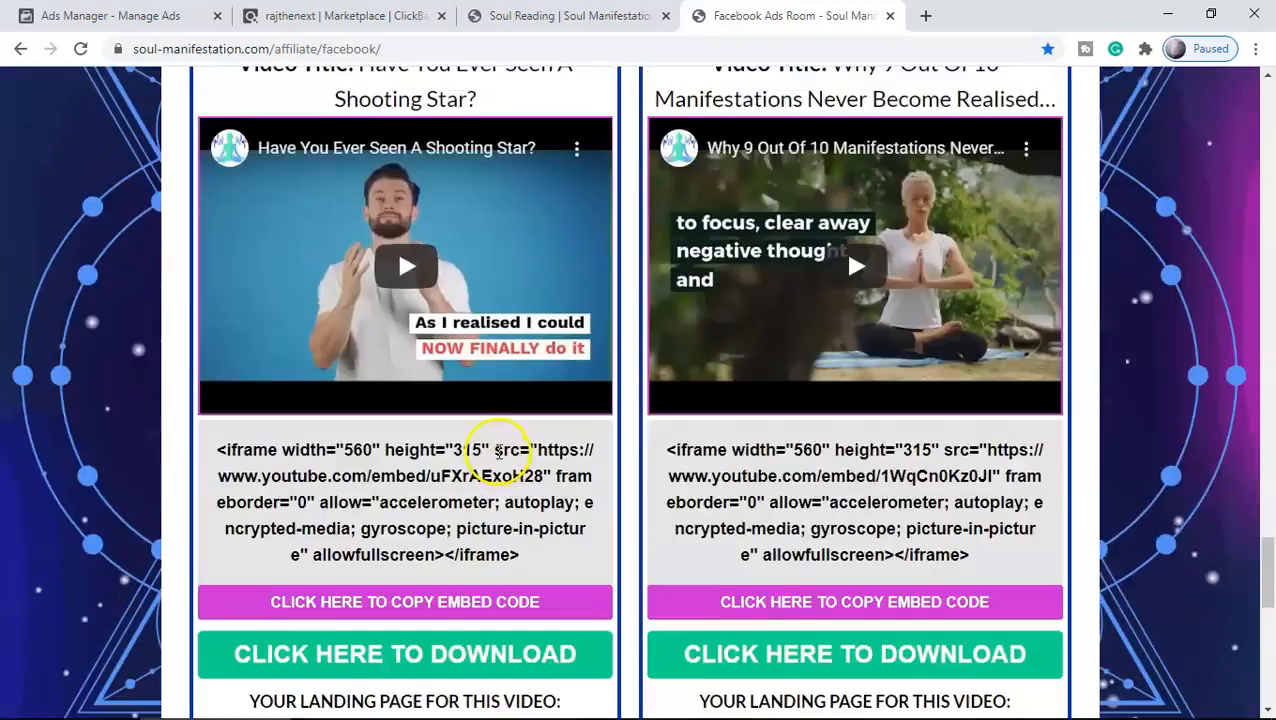
# - Return to the ad headlines and descriptions, display Version 2 and Version 3, and read through the Version 3 copy
pyautogui.scroll(6, 500, 500)
pyautogui.scroll(10, 510, 455)
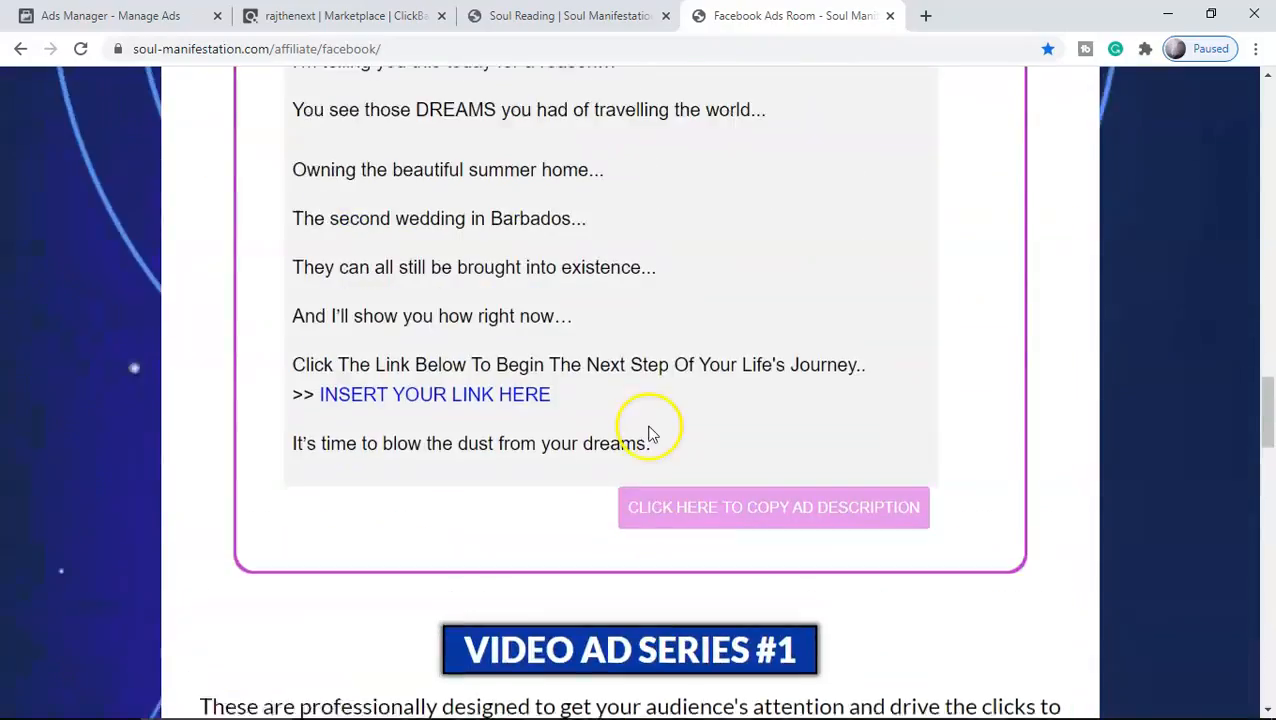
pyautogui.scroll(15, 646, 432)
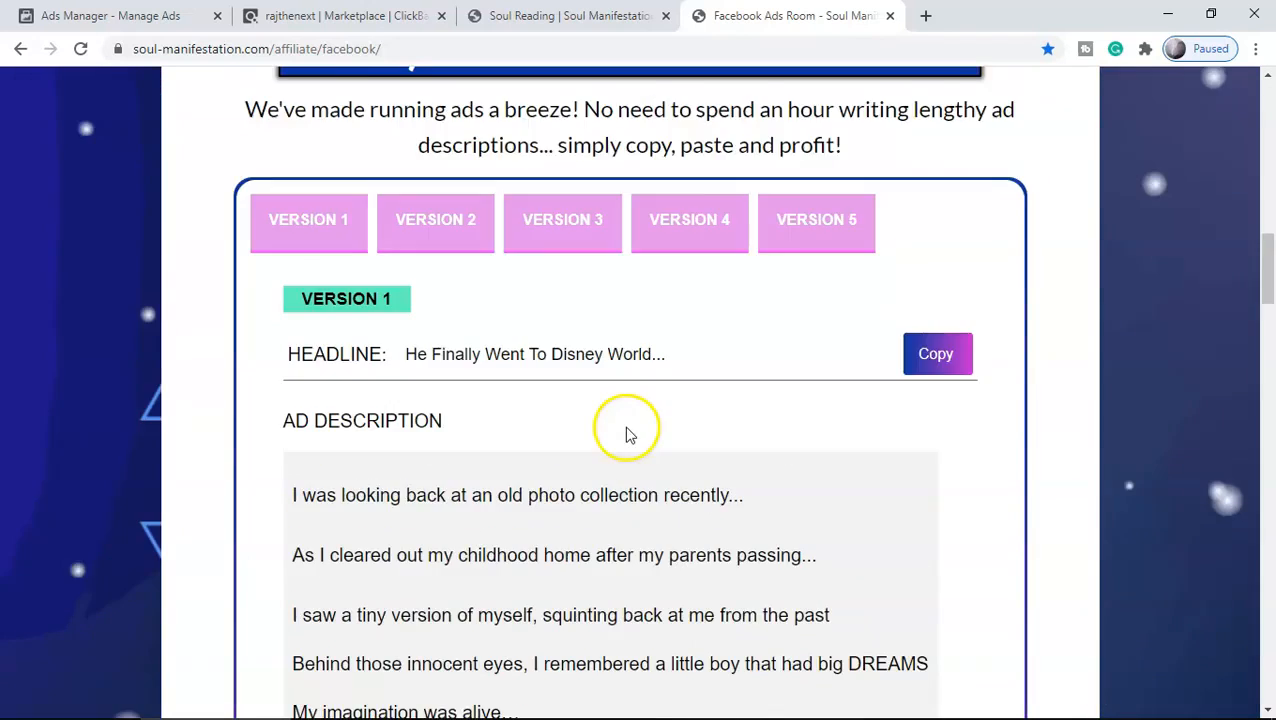
pyautogui.scroll(-1, 450, 470)
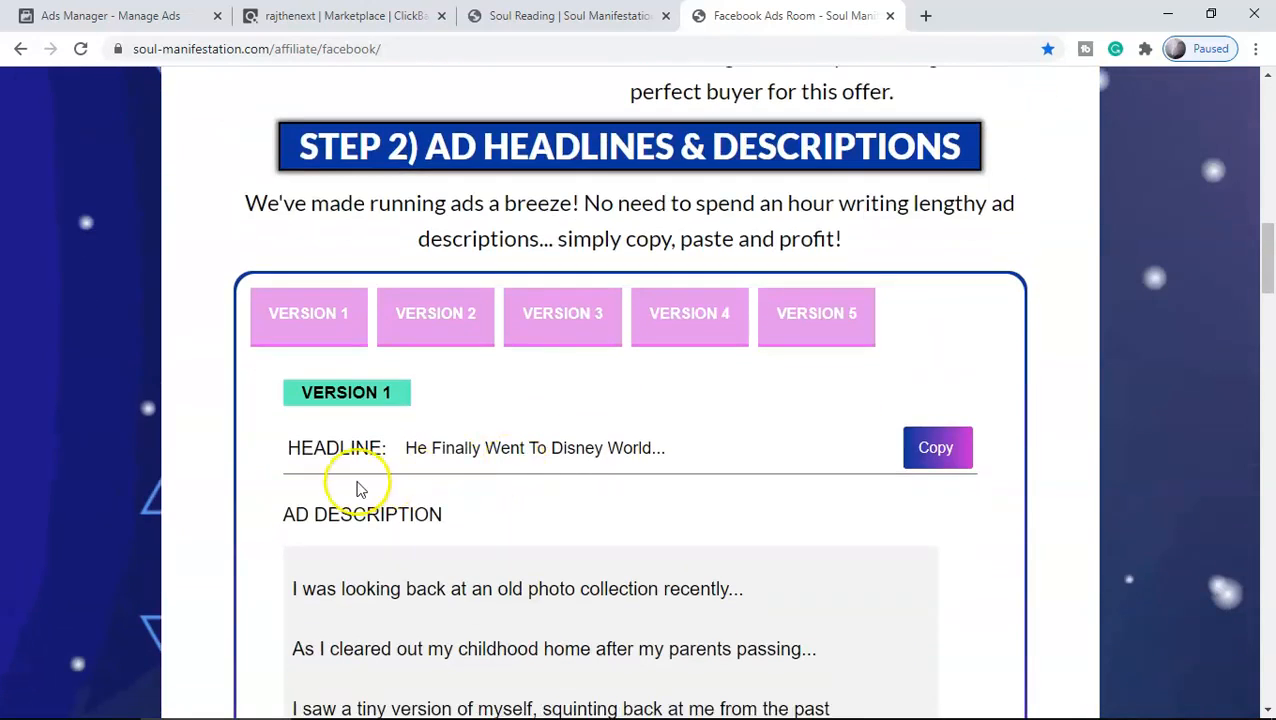
pyautogui.click(445, 336)
pyautogui.click(543, 334)
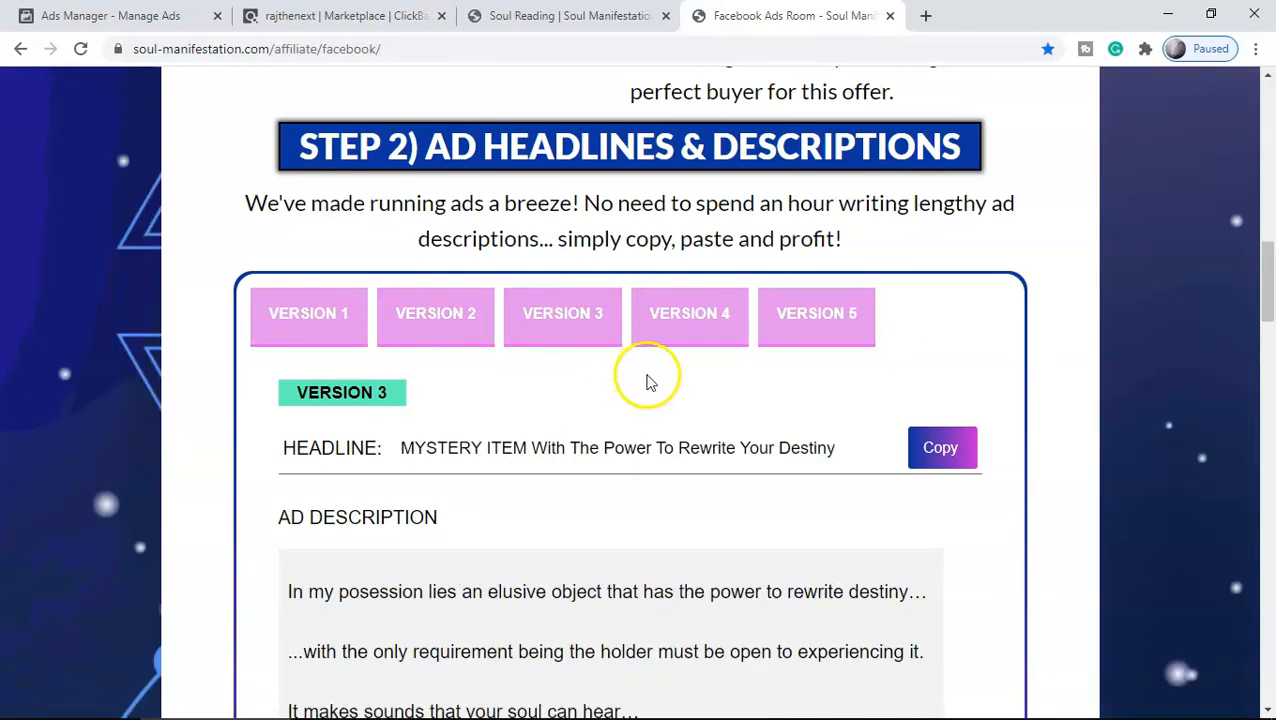
pyautogui.scroll(-6, 650, 398)
pyautogui.scroll(5, 655, 400)
pyautogui.scroll(3, 700, 430)
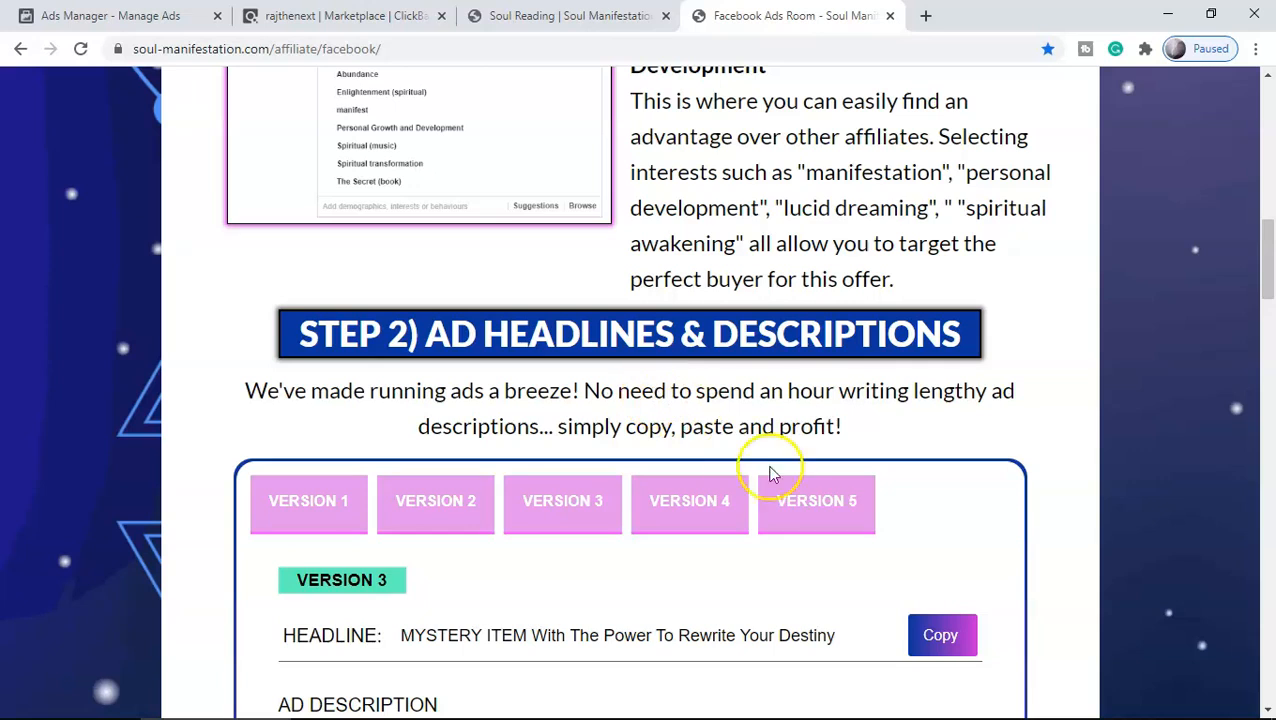
# - Display the Version 5 ad headline and description and read through its copy
pyautogui.scroll(-2, 680, 545)
pyautogui.click(816, 337)
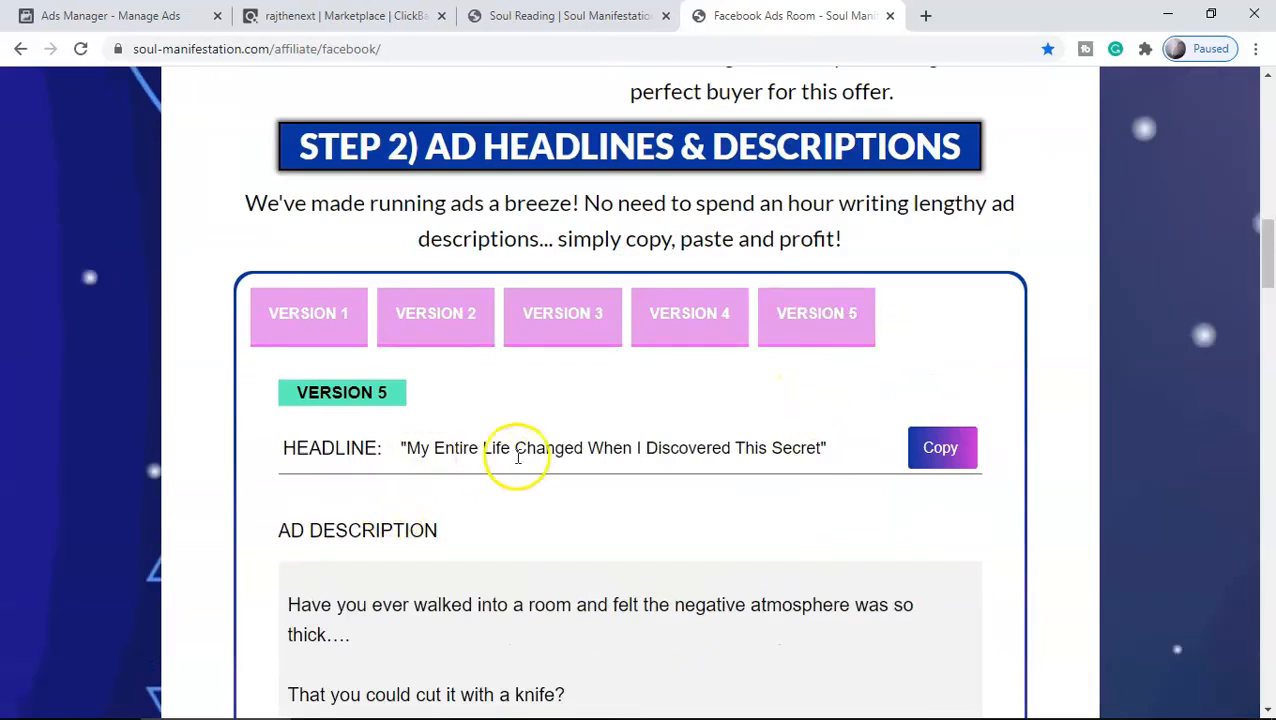
pyautogui.moveTo(832, 450); pyautogui.dragTo(405, 448)
pyautogui.click(497, 501)
pyautogui.scroll(-4, 498, 501)
pyautogui.scroll(-10, 426, 424)
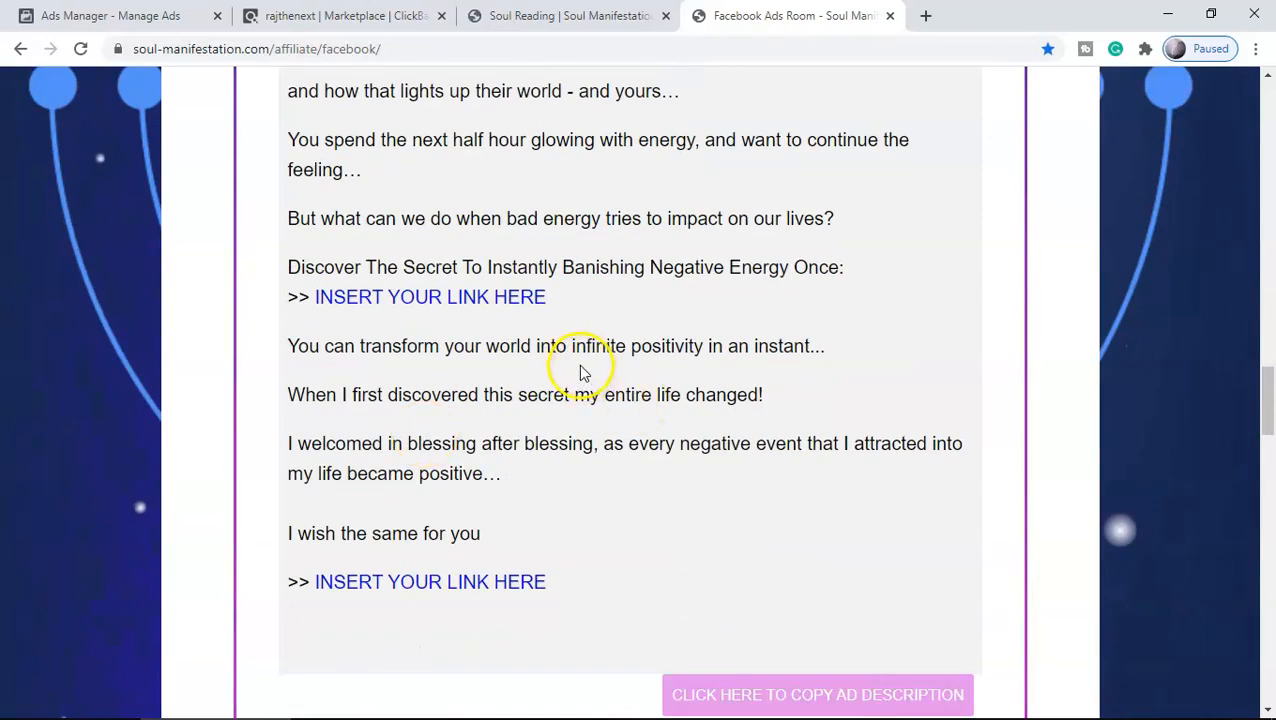
pyautogui.scroll(3, 584, 372)
pyautogui.scroll(9, 582, 365)
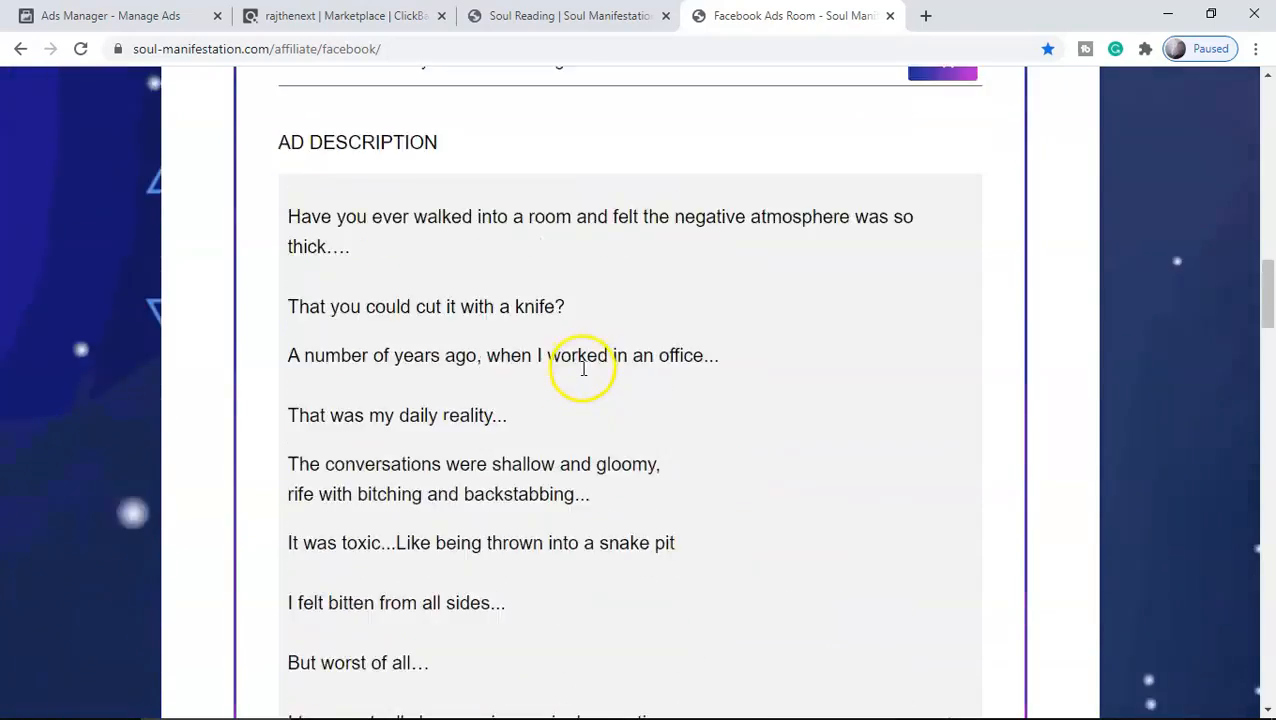
pyautogui.scroll(5, 593, 453)
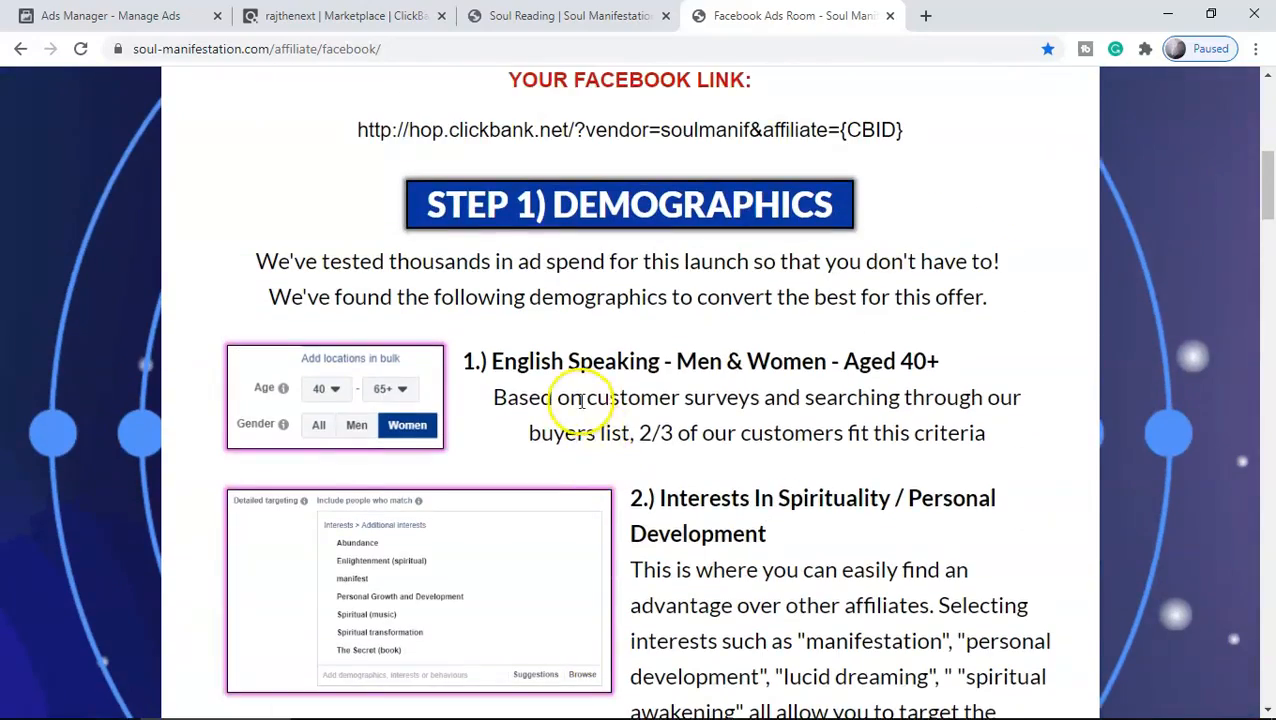
pyautogui.scroll(3, 578, 395)
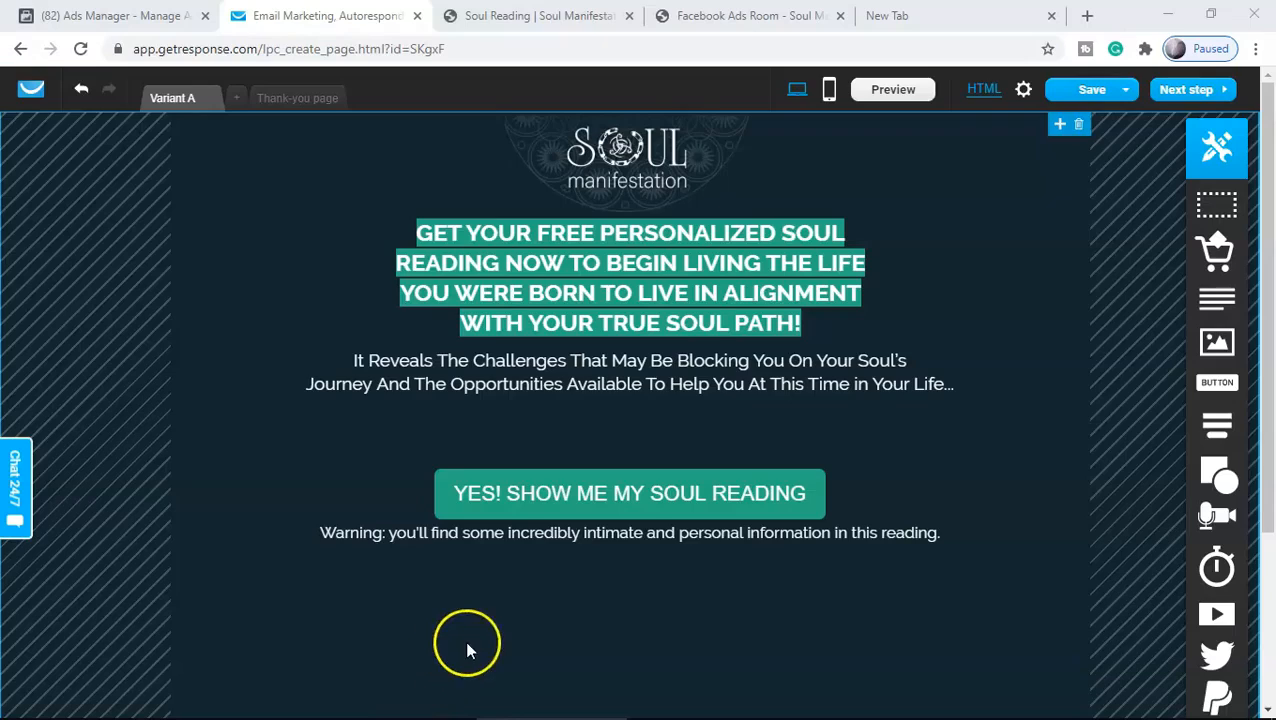
# - Look over the Soul Manifestation landing page draft in GetResponse and examine the original Soul Reading page for comparison
pyautogui.scroll(-3, 498, 632)
pyautogui.scroll(3, 712, 464)
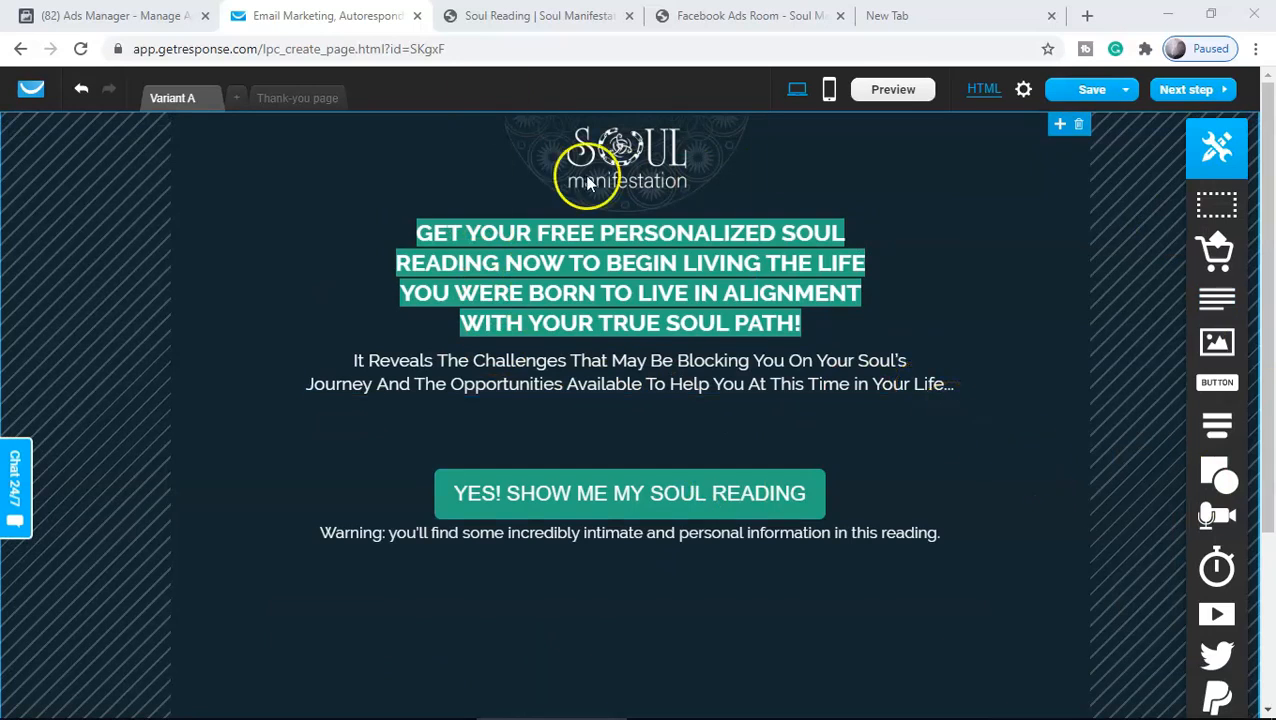
pyautogui.click(508, 16)
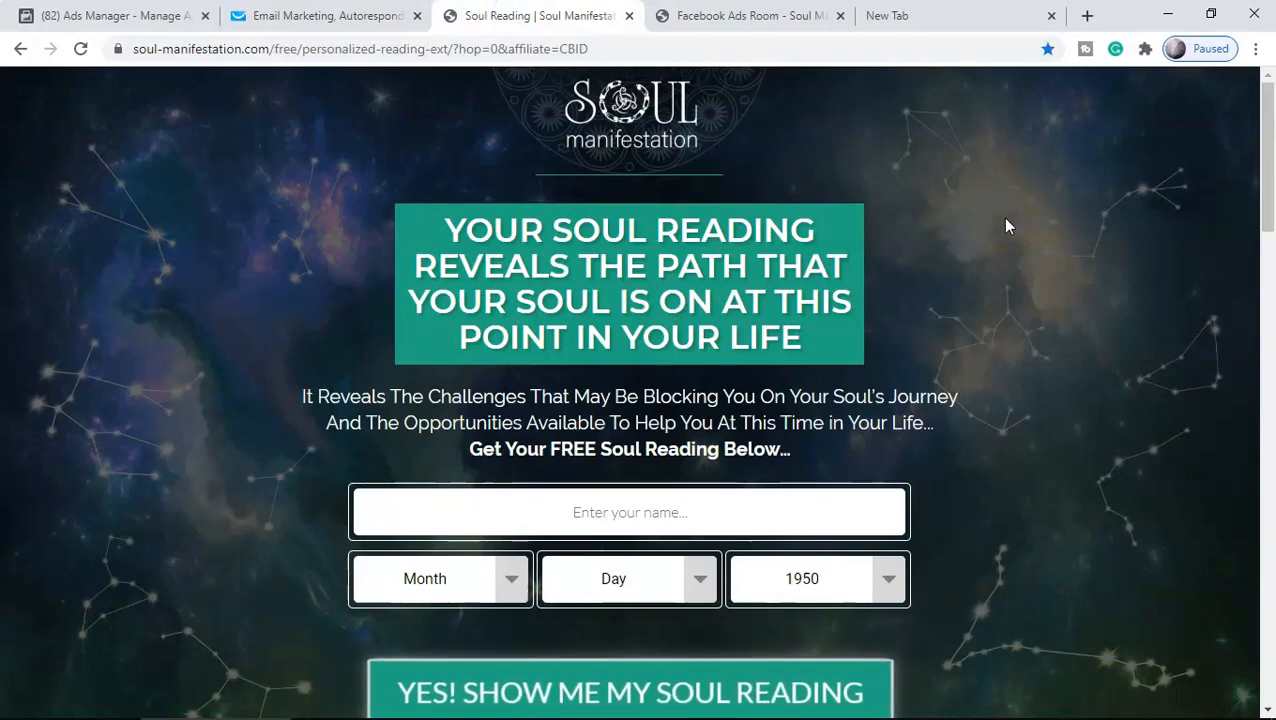
pyautogui.scroll(-10, 942, 280)
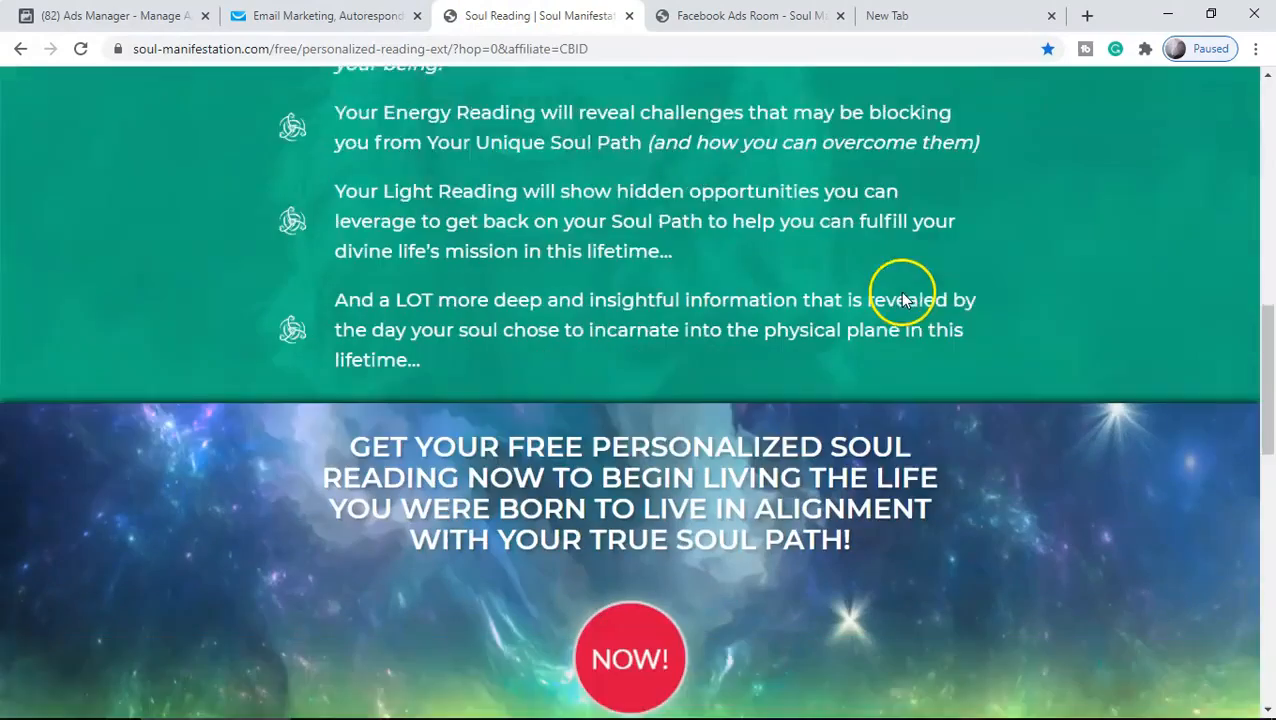
pyautogui.scroll(-9, 903, 298)
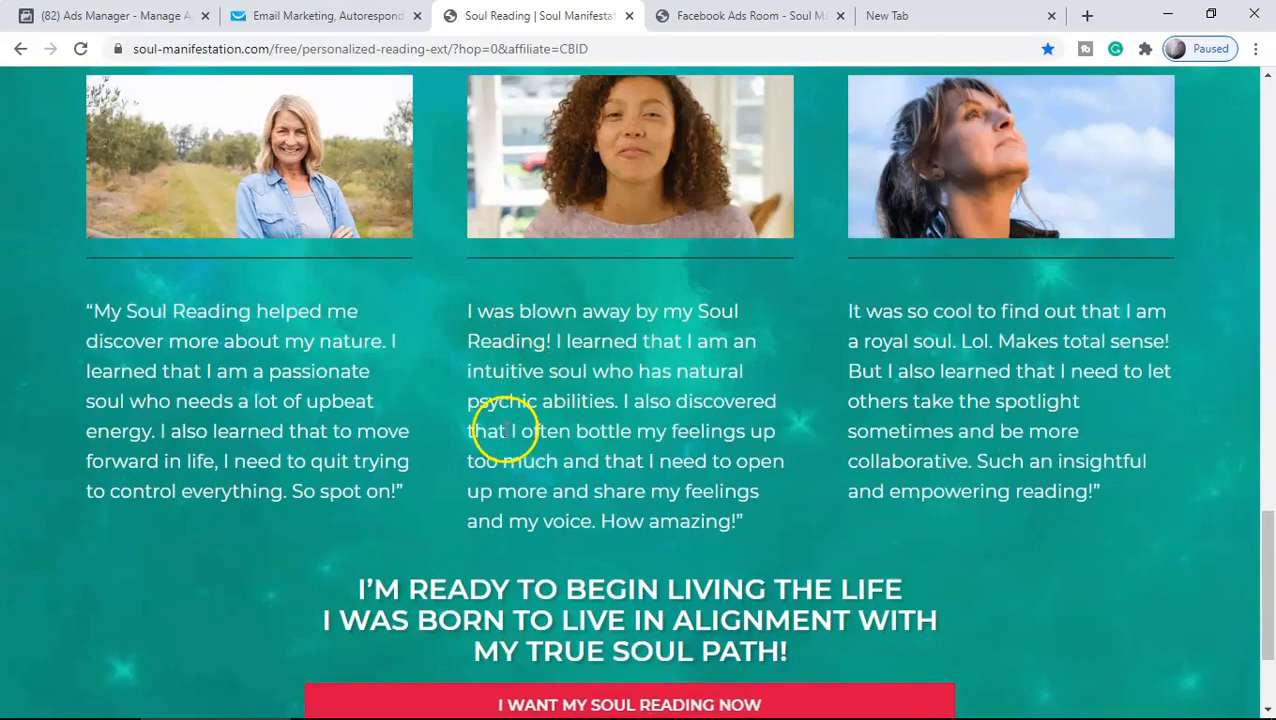
pyautogui.scroll(10, 560, 380)
# - Compare the landing page draft's logo, headline, button and footer disclaimer with the vendor's Soul Reading page
pyautogui.click(805, 18)
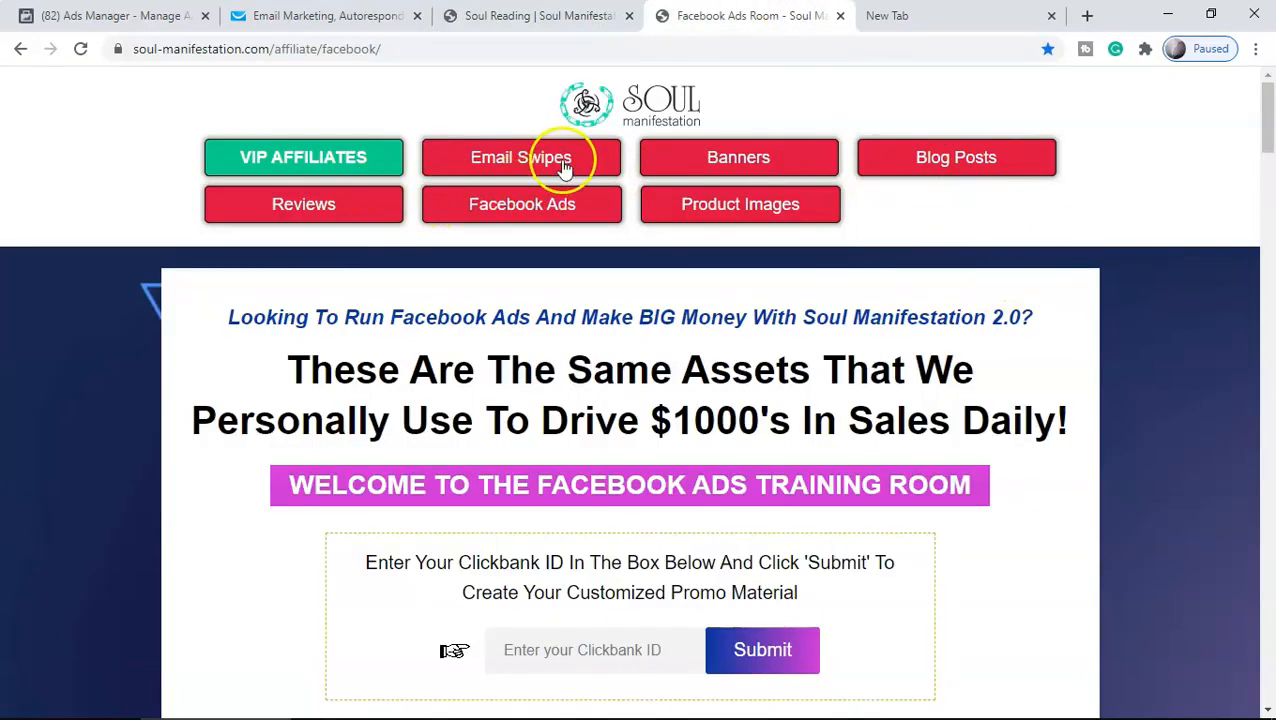
pyautogui.click(355, 18)
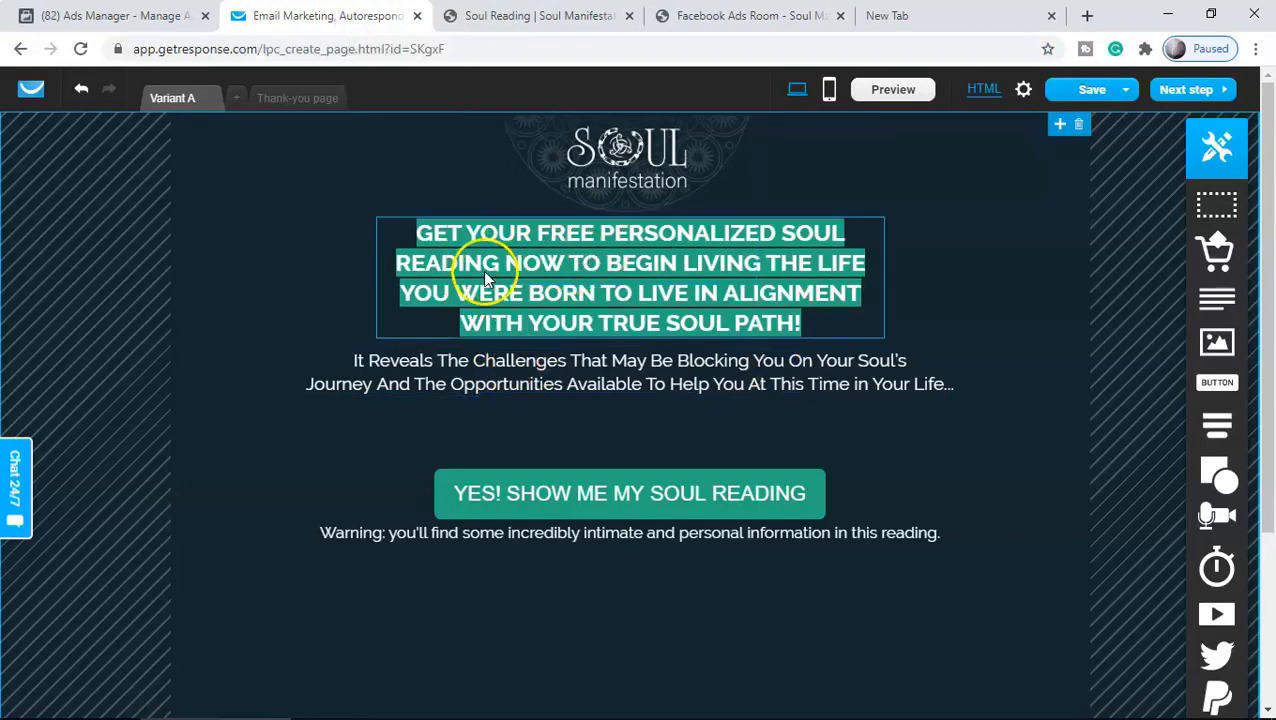
pyautogui.click(510, 14)
pyautogui.scroll(6, 860, 380)
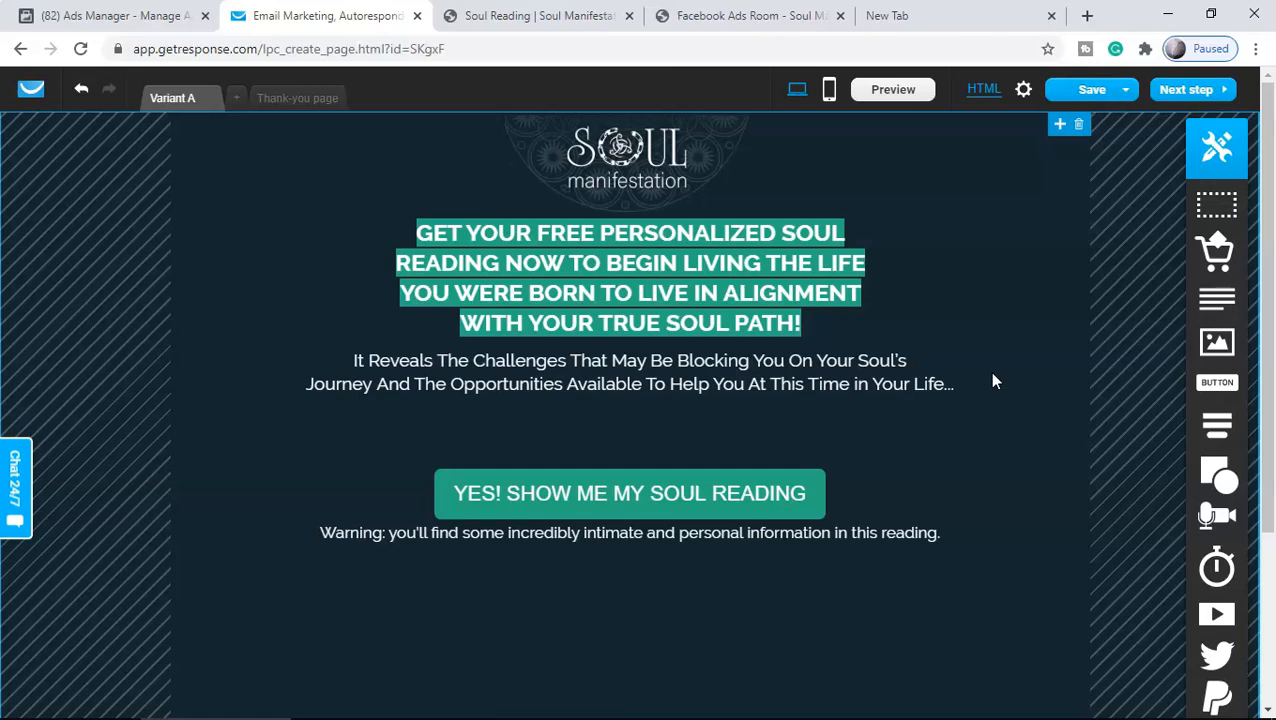
pyautogui.scroll(-3, 968, 440)
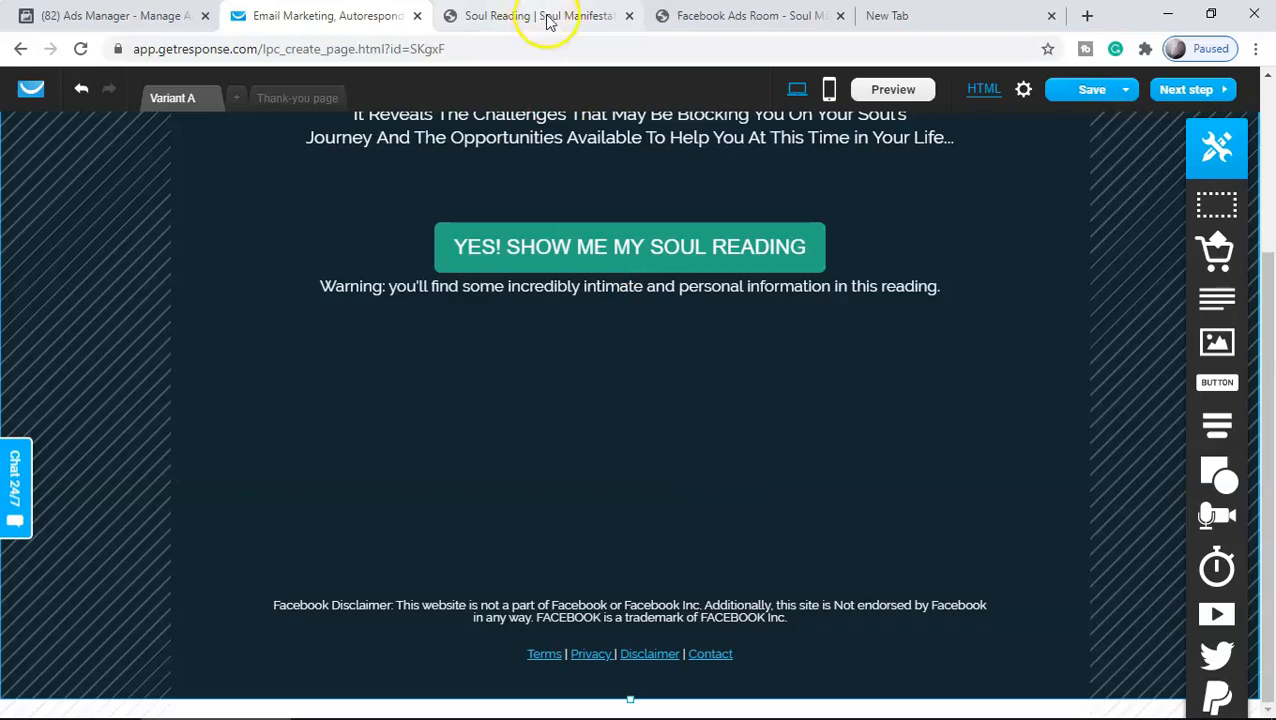
pyautogui.scroll(3, 661, 484)
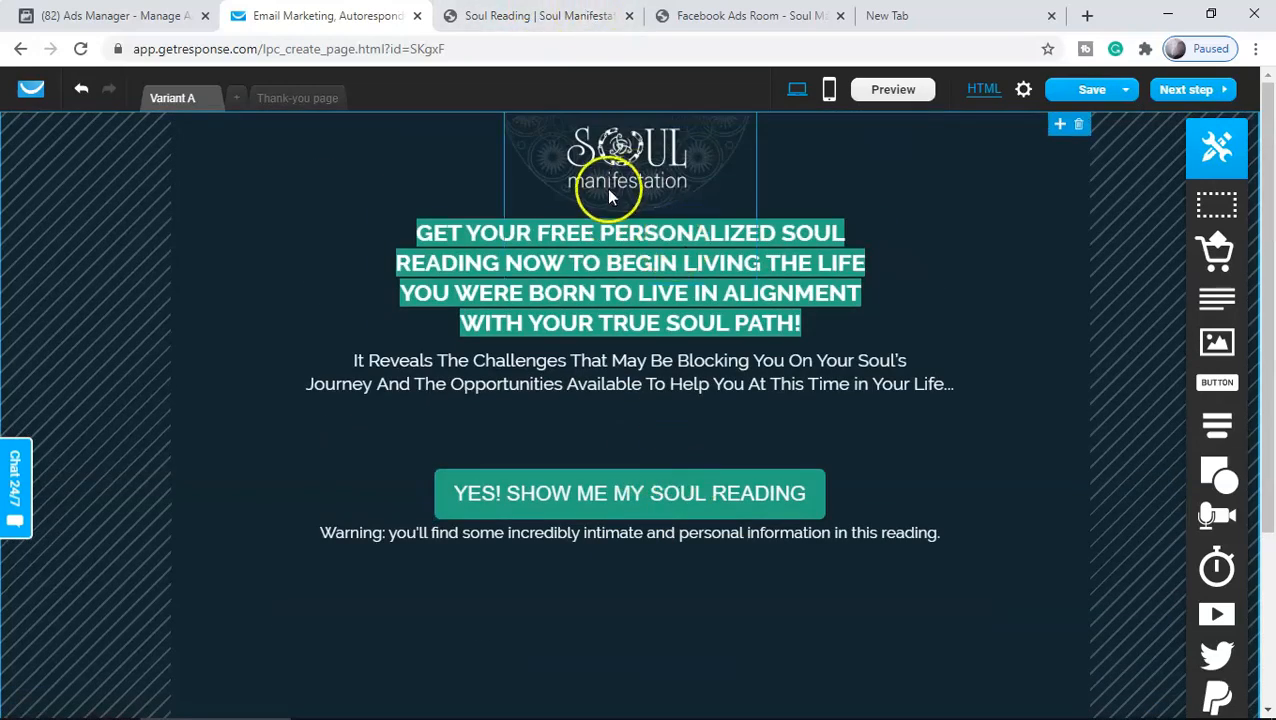
# - Open the Terms page from the Soul Reading page's footer and select its web address
pyautogui.click(541, 16)
pyautogui.scroll(-15, 737, 414)
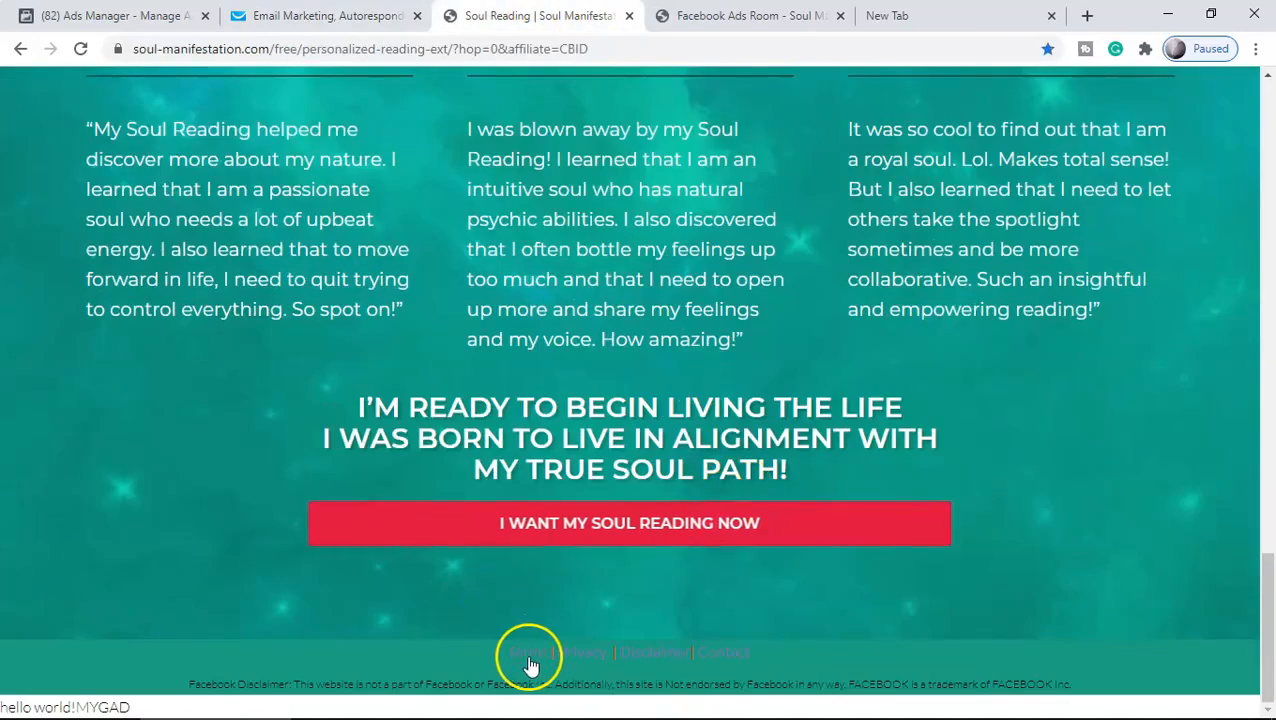
pyautogui.click(527, 661)
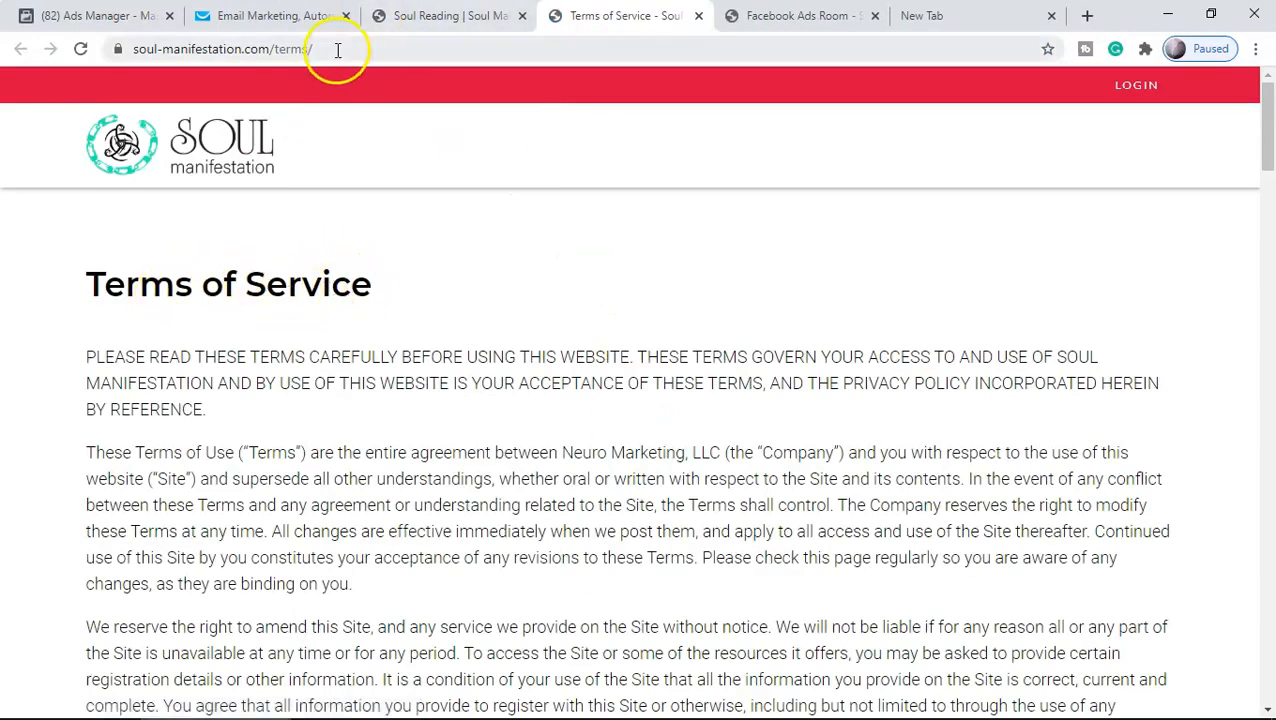
pyautogui.click(158, 48)
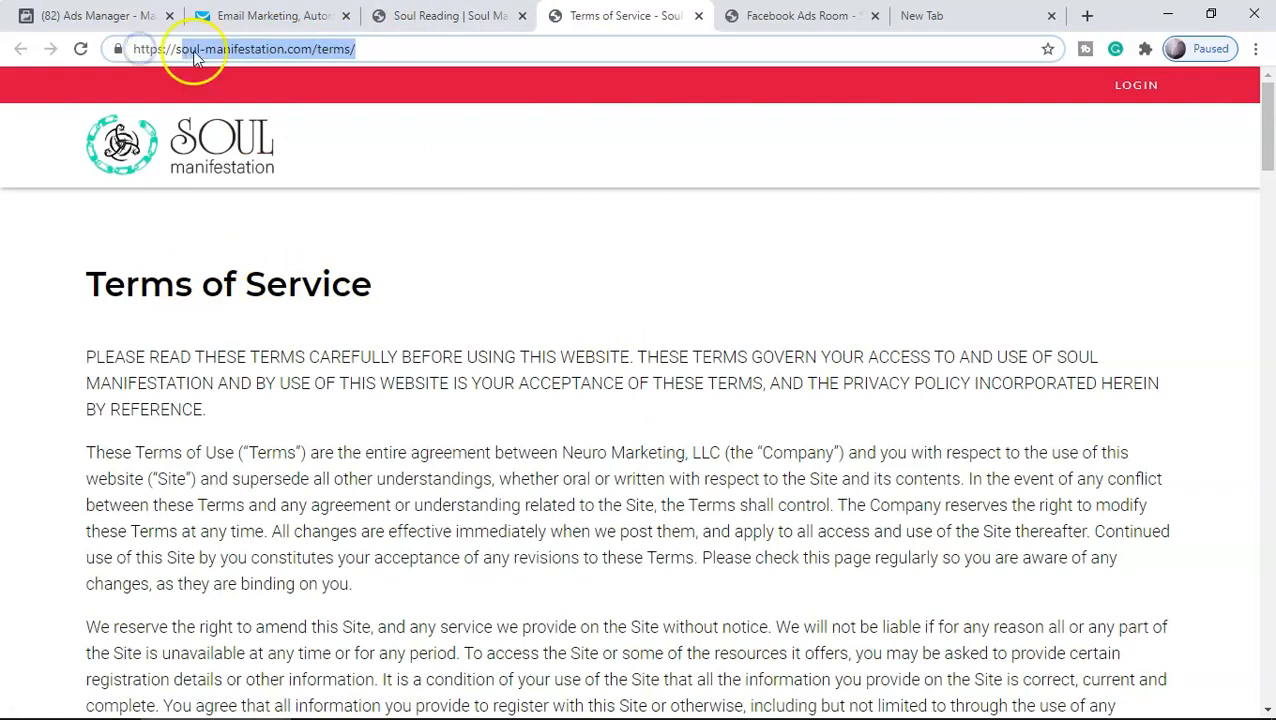
# - Inspect the link setup of the Terms, Privacy, Disclaimer and Contact text in the GetResponse landing page footer
pyautogui.click(270, 18)
pyautogui.scroll(-3, 553, 662)
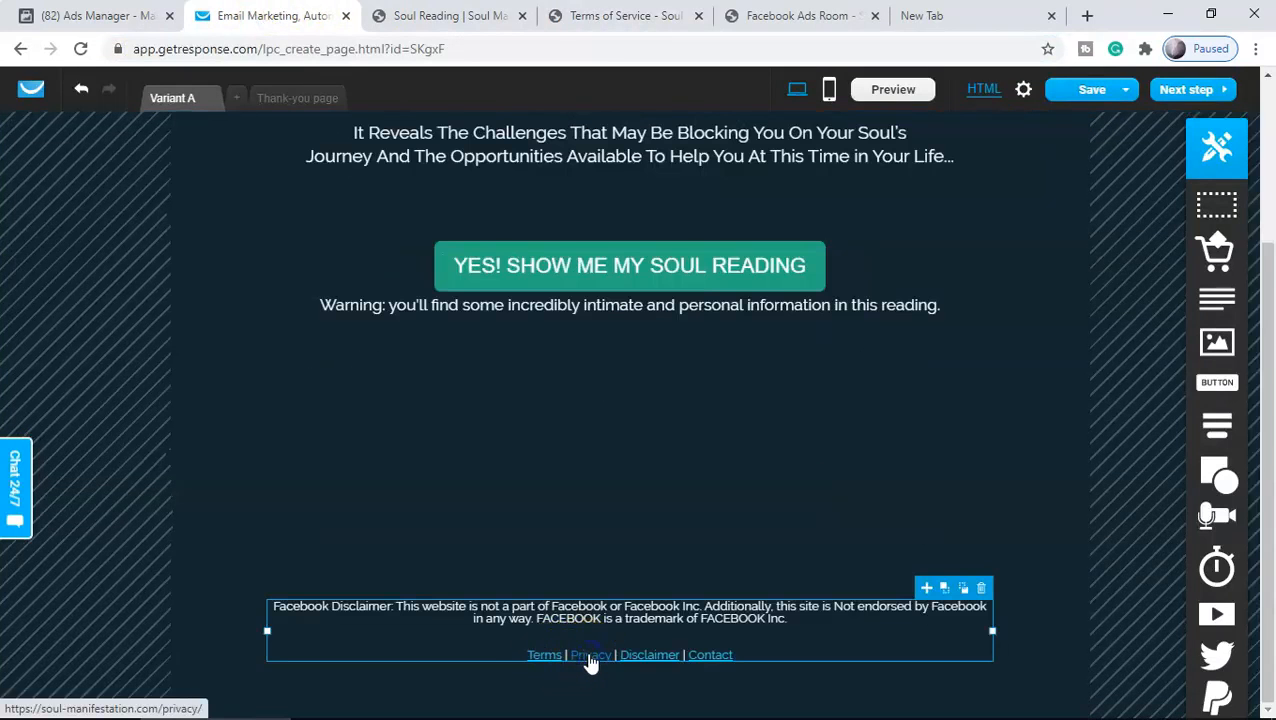
pyautogui.doubleClick(591, 662)
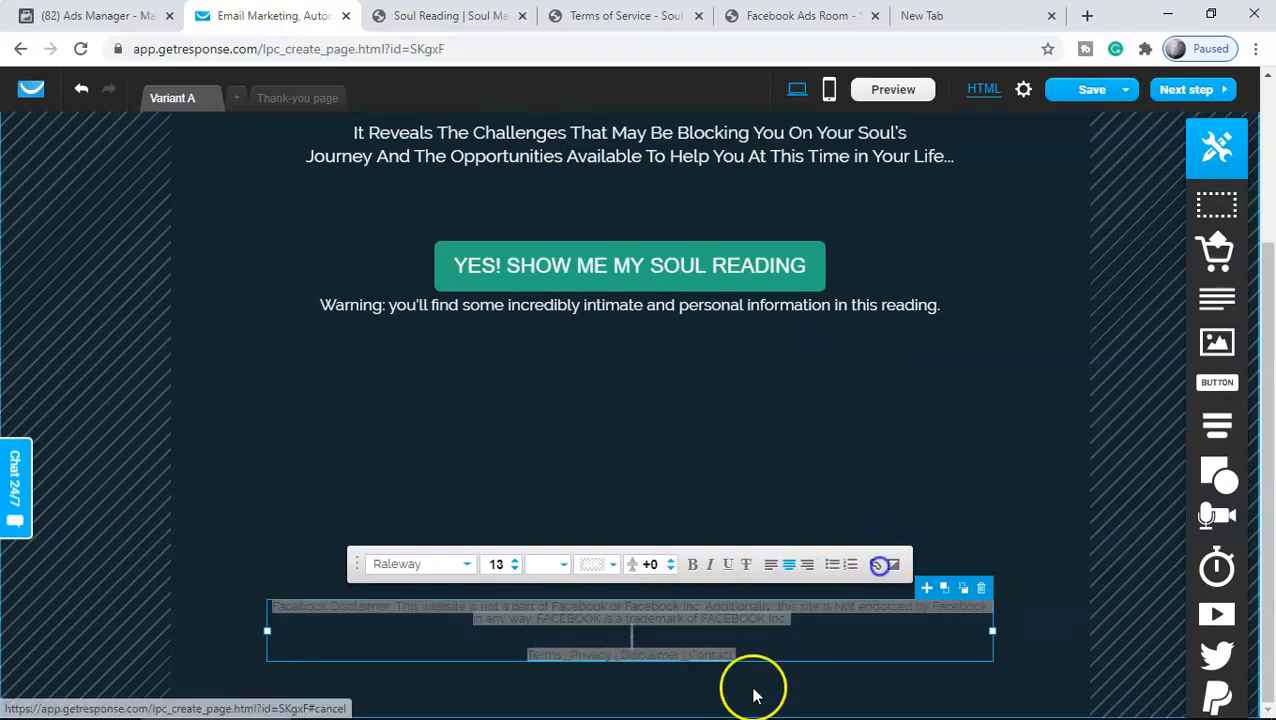
pyautogui.click(958, 432)
pyautogui.scroll(3, 895, 492)
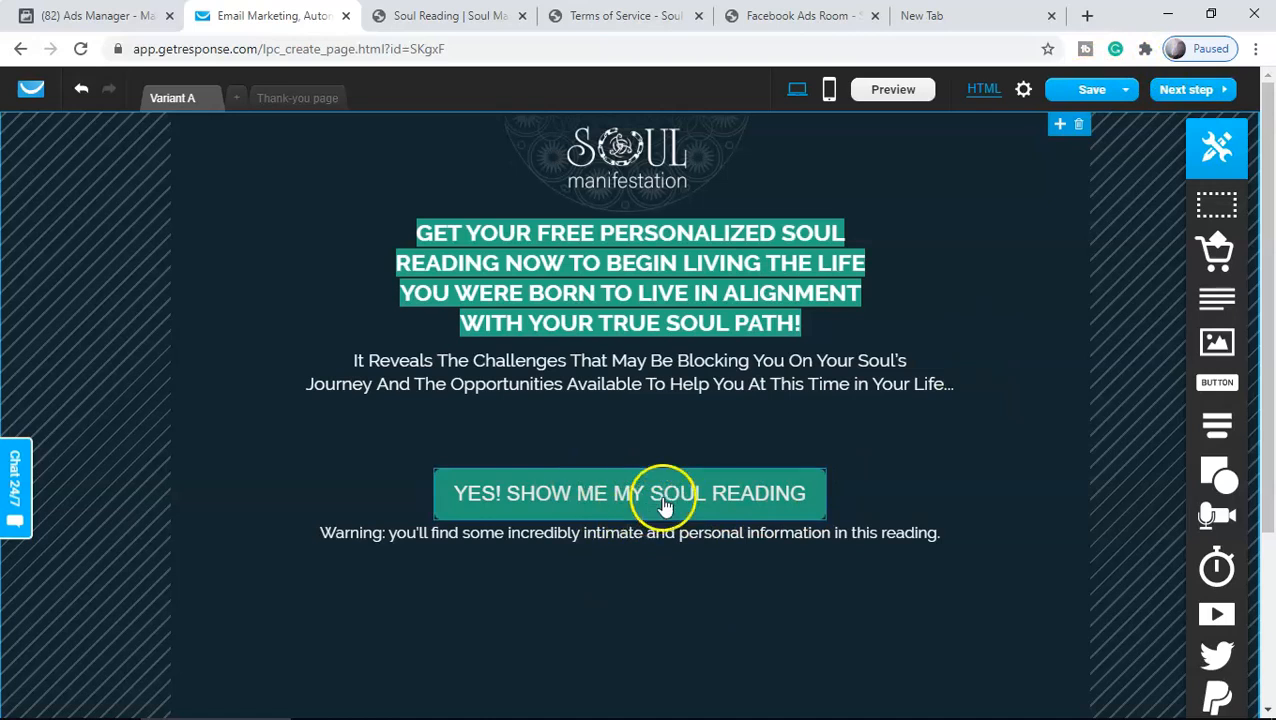
# - Generate the personalized Facebook affiliate link in the Facebook Ads Room by submitting the ClickBank ID
pyautogui.click(833, 17)
pyautogui.scroll(-1, 647, 551)
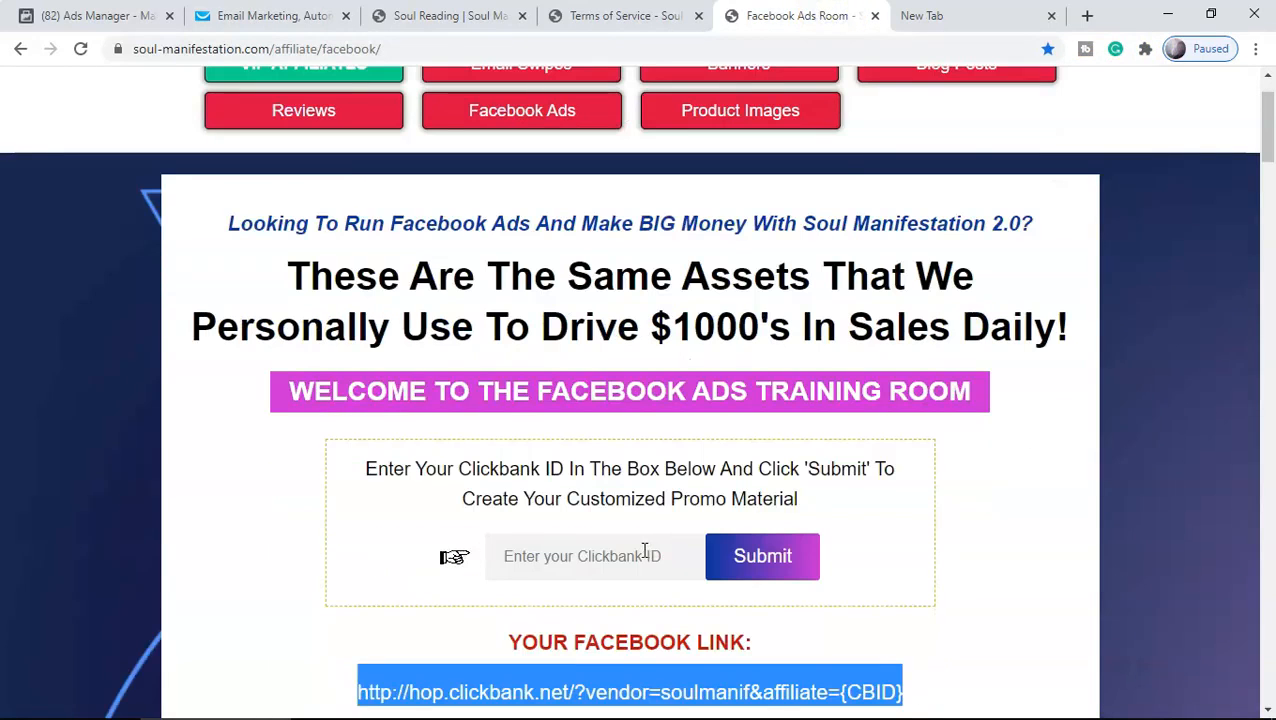
pyautogui.scroll(-2, 600, 555)
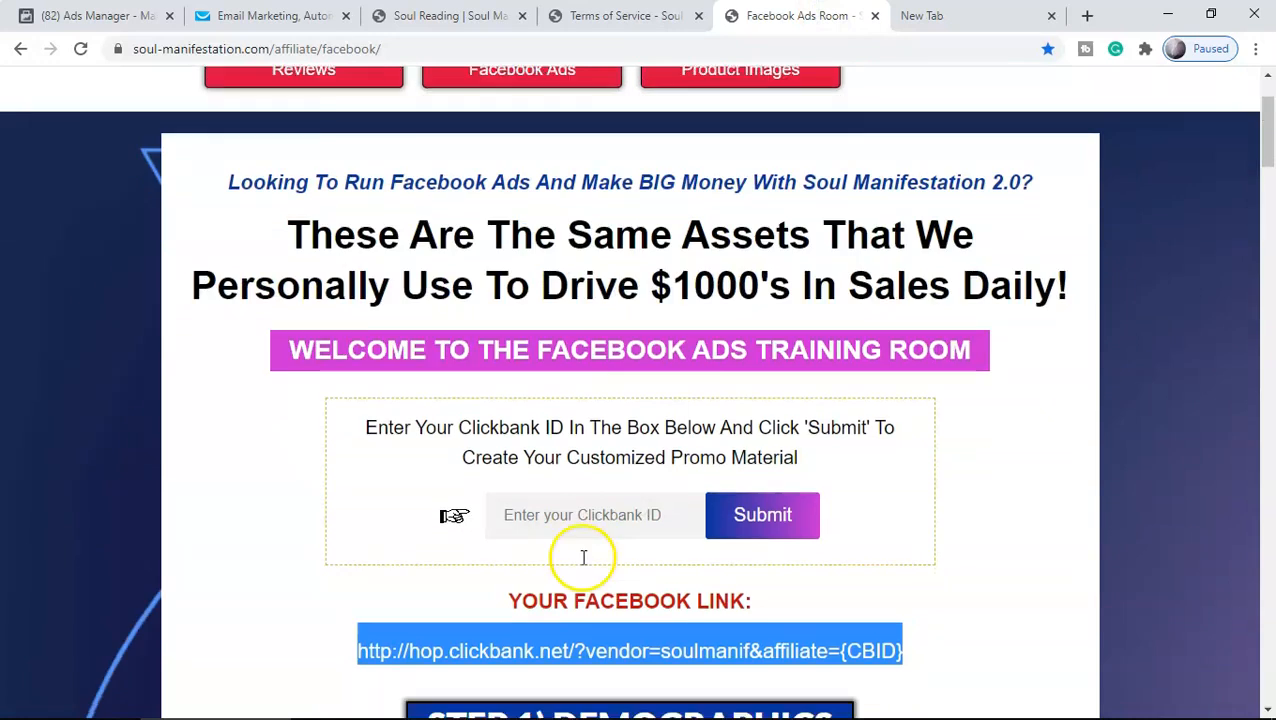
pyautogui.click(908, 541)
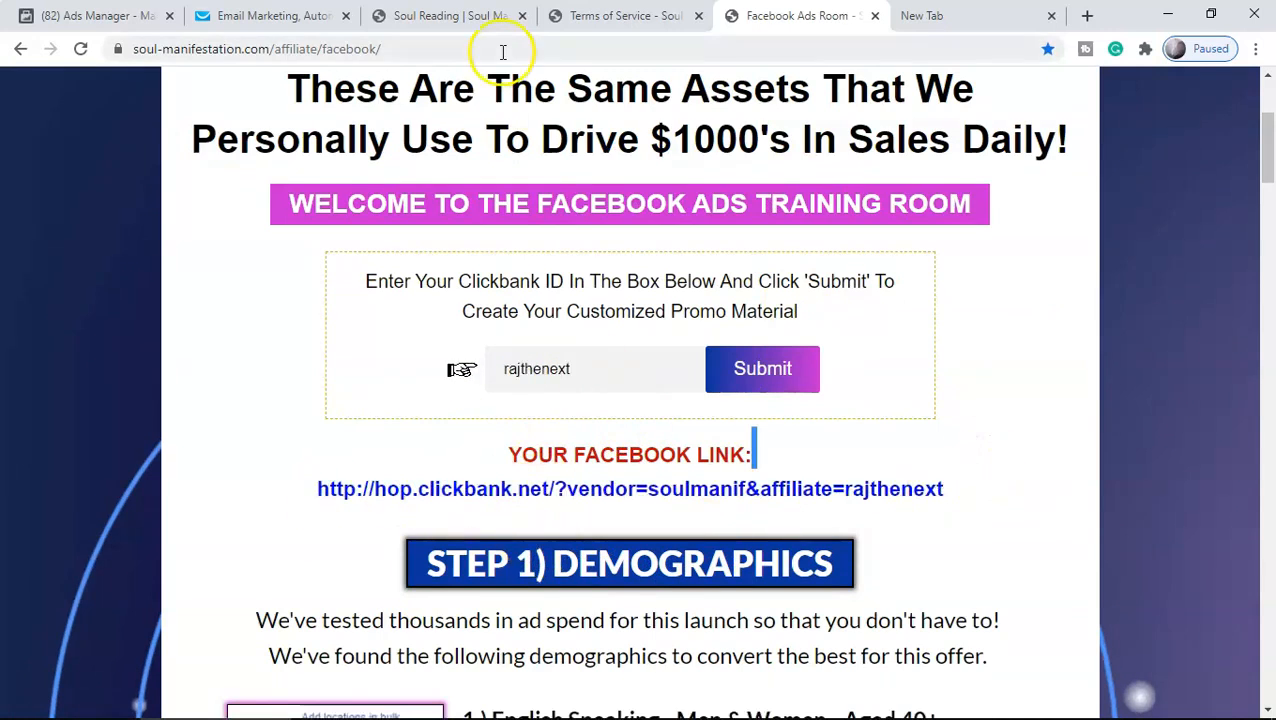
# - Confirm the ClickBank hoplink as the web address of the landing page's "YES! SHOW ME MY SOUL READING" button, opening in a new window
pyautogui.click(265, 15)
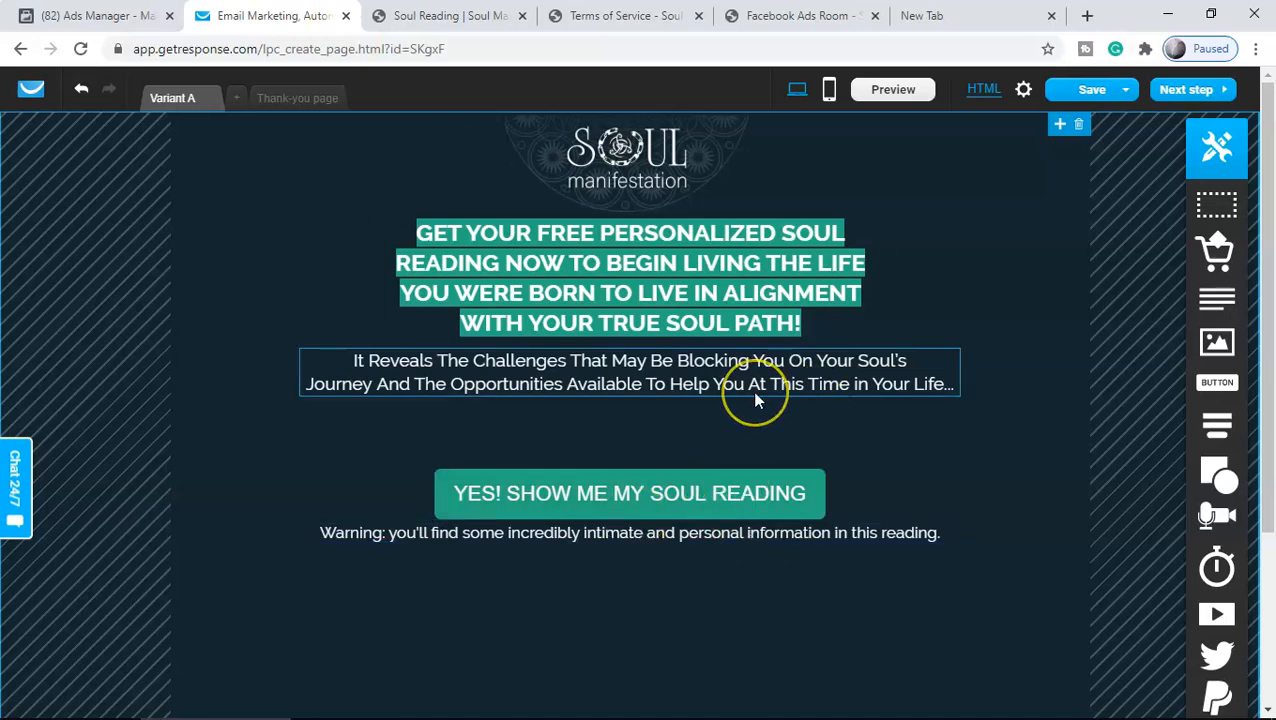
pyautogui.click(810, 508)
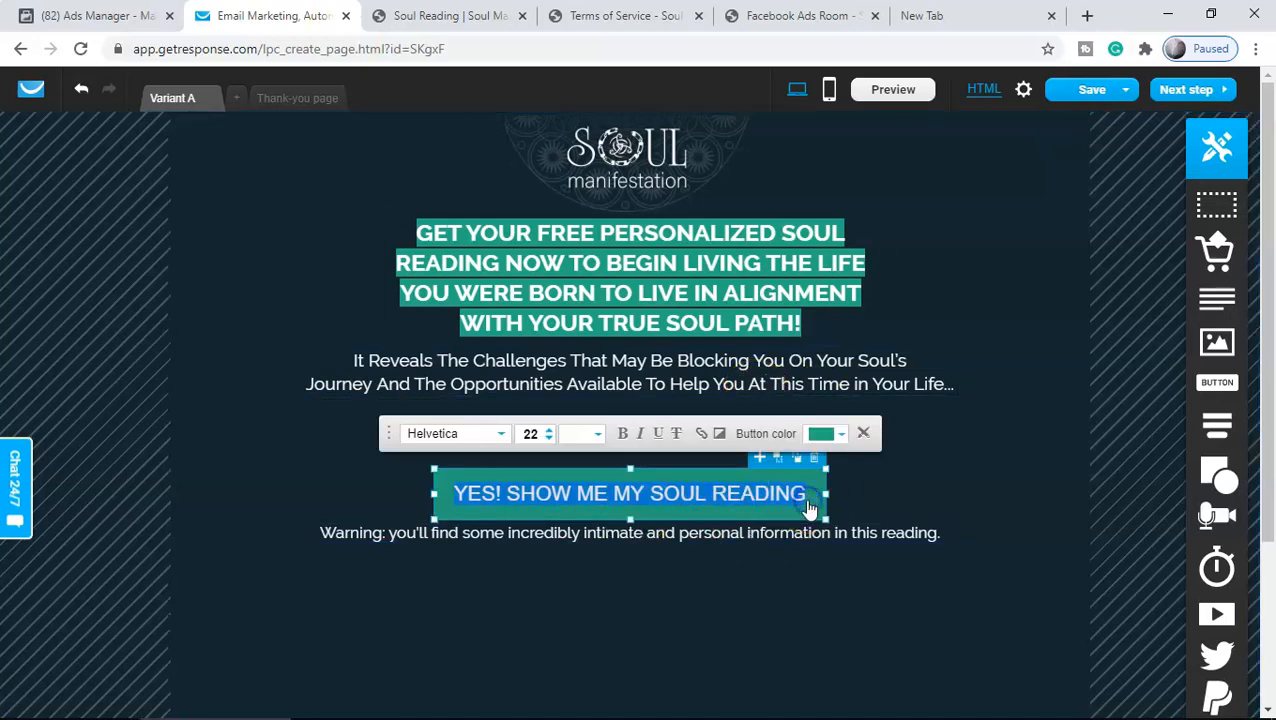
pyautogui.click(703, 436)
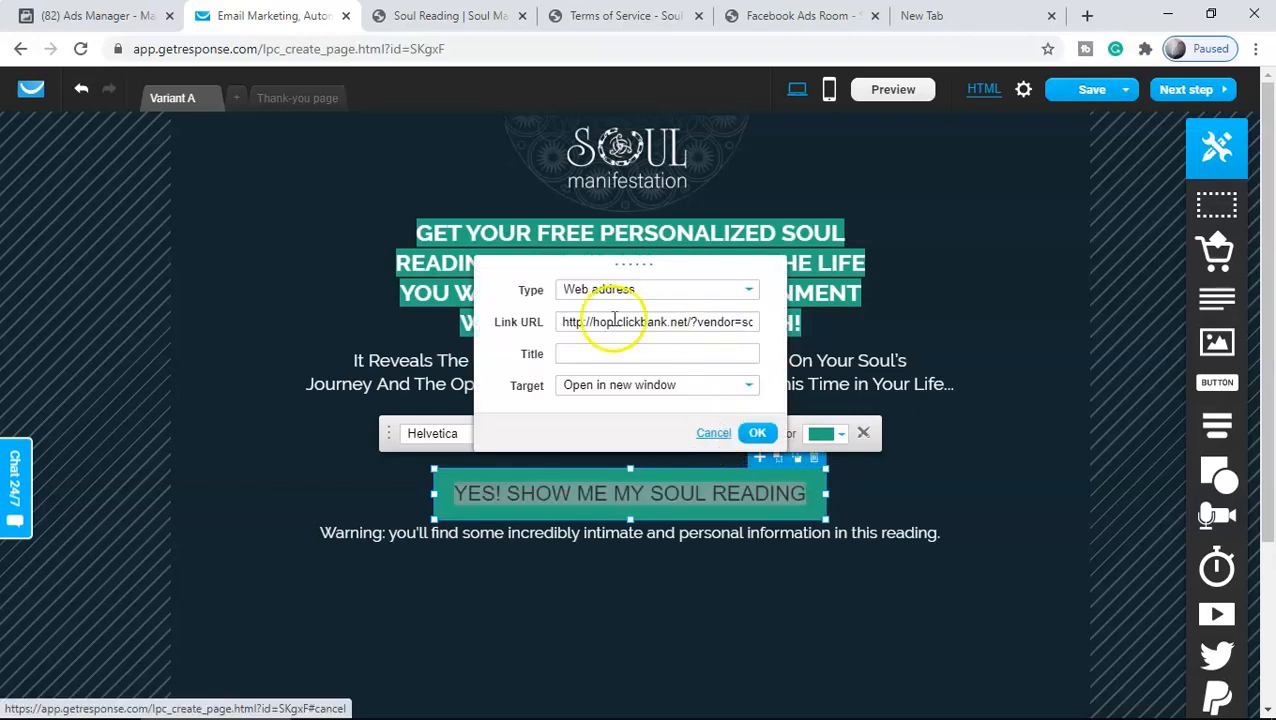
pyautogui.click(757, 433)
pyautogui.click(958, 505)
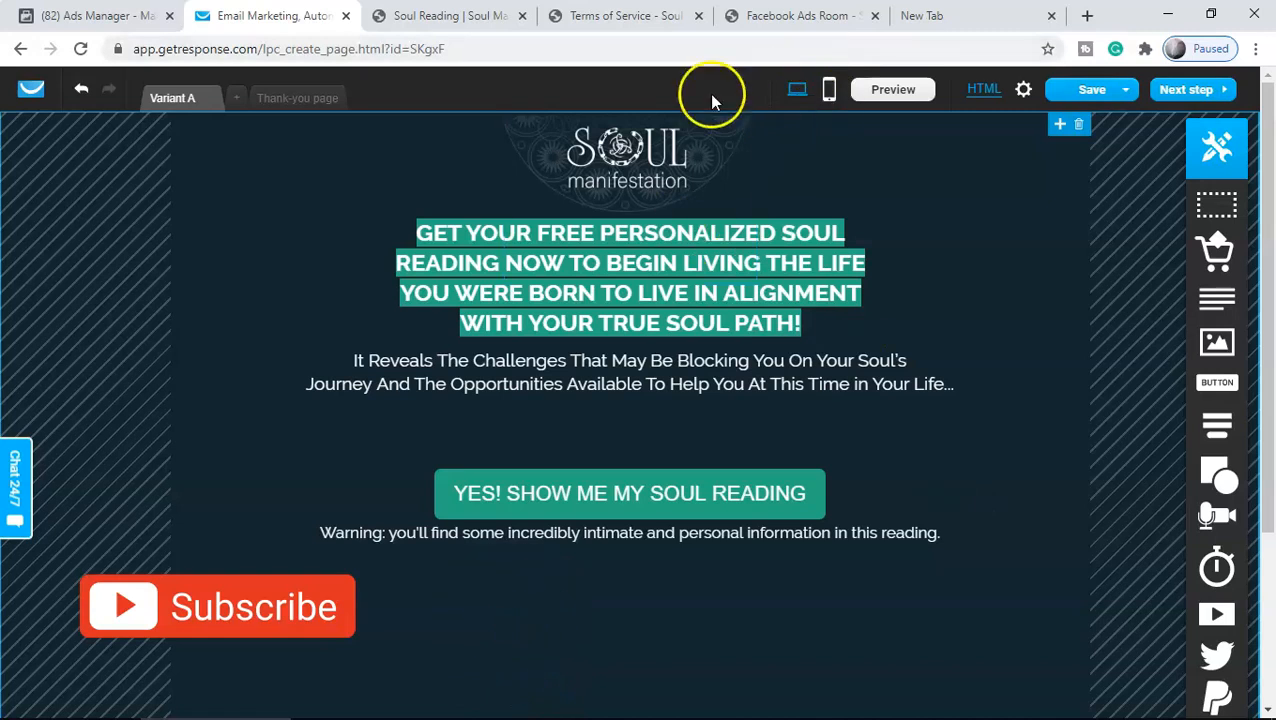
# - Check the landing page's mobile layout and proceed to the landing page settings
pyautogui.click(829, 90)
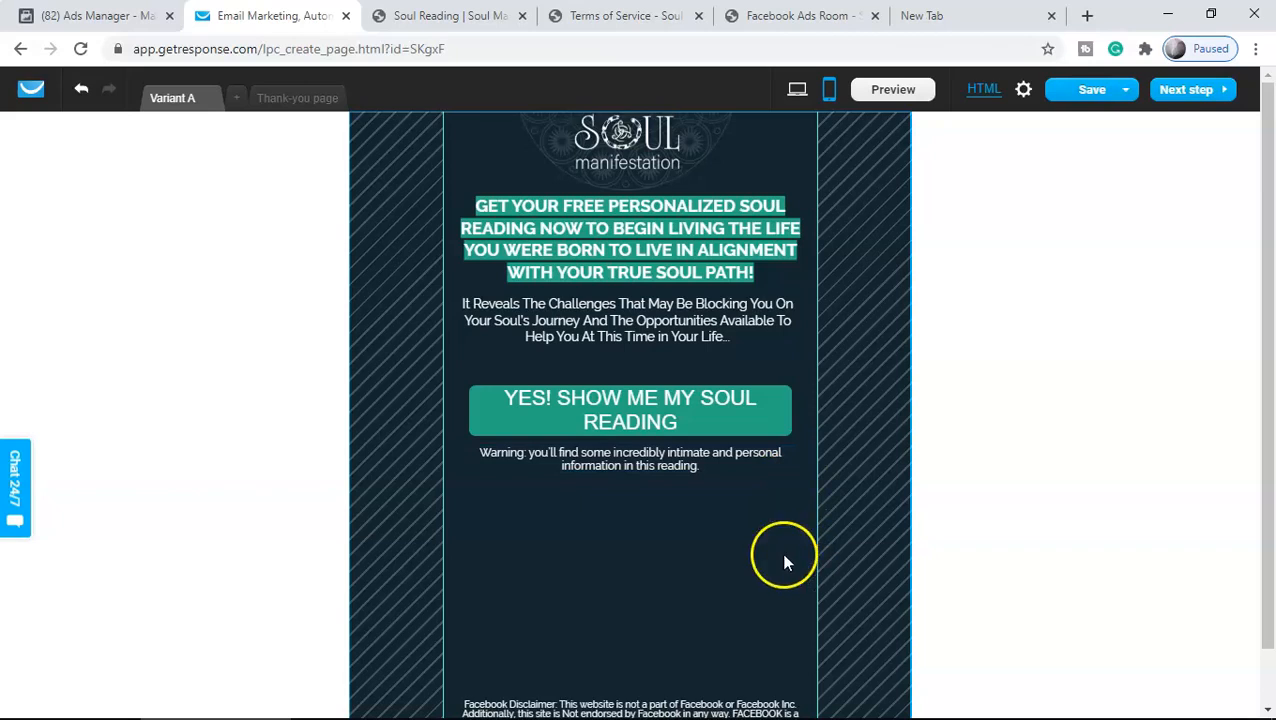
pyautogui.scroll(-1, 724, 565)
pyautogui.scroll(1, 721, 566)
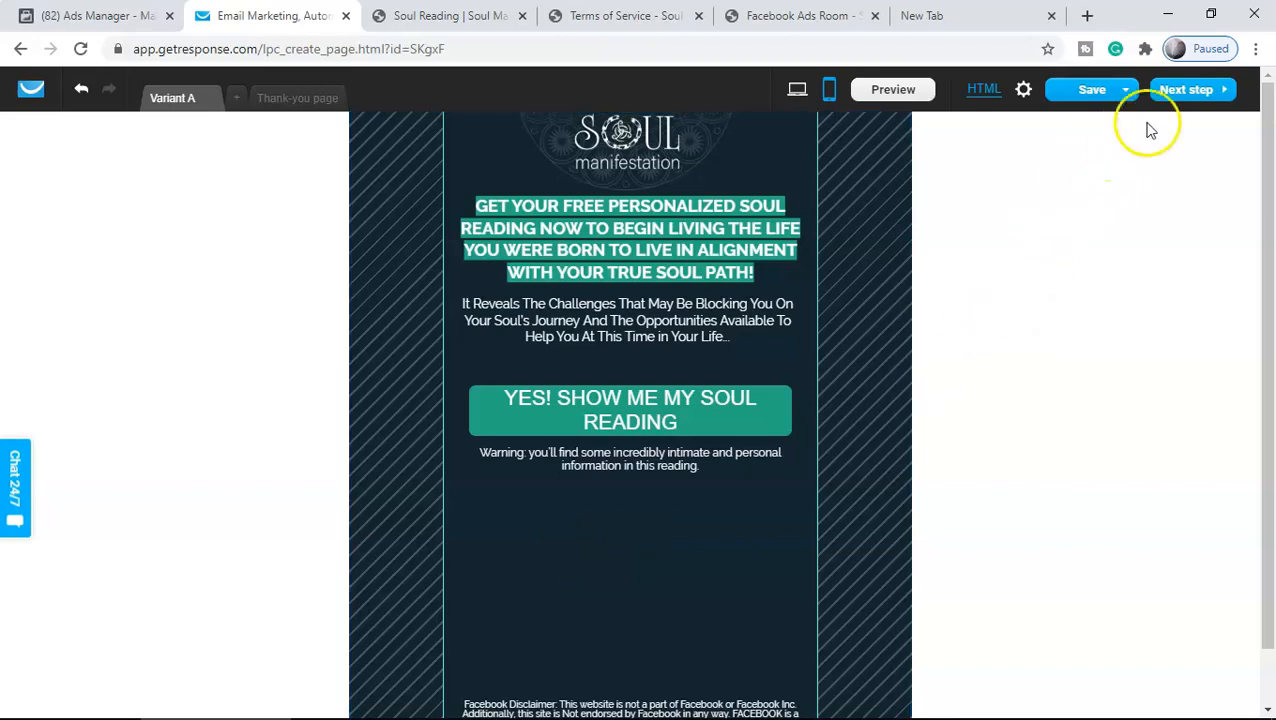
pyautogui.click(1172, 98)
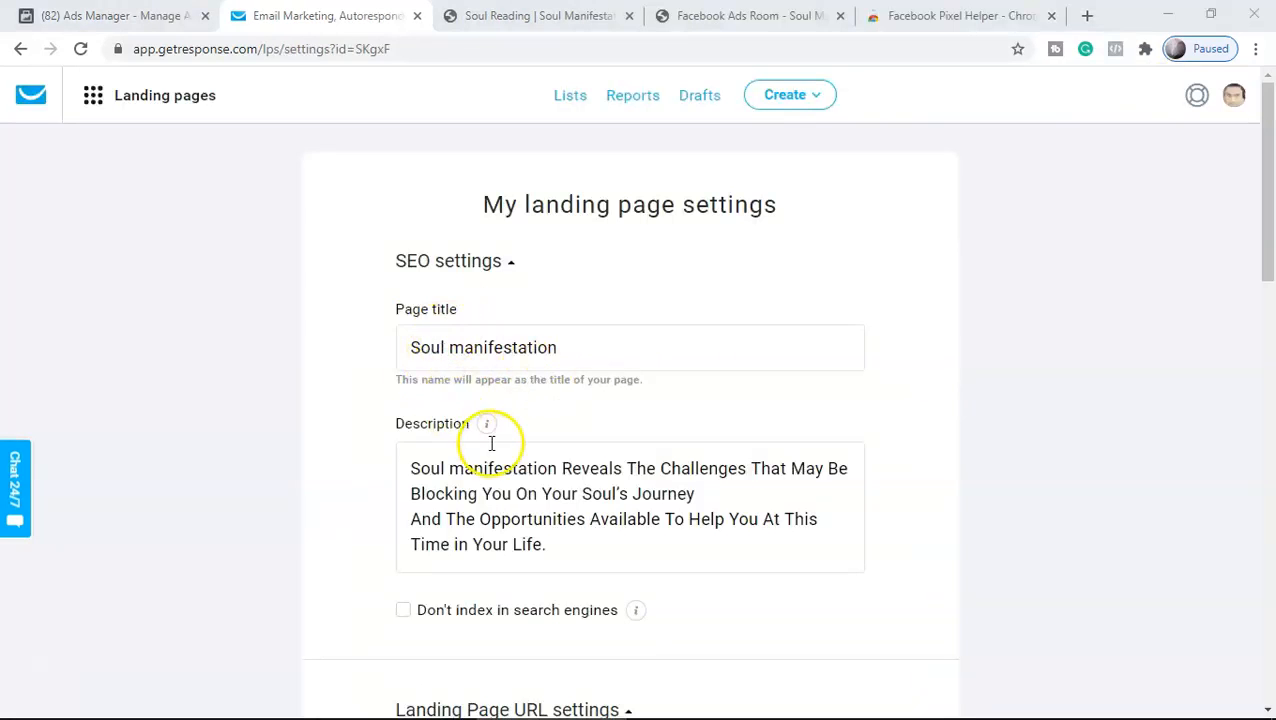
# - Review the SEO, URL and subscription settings and set the thank-you page to Custom thank-you page
pyautogui.scroll(-6, 540, 400)
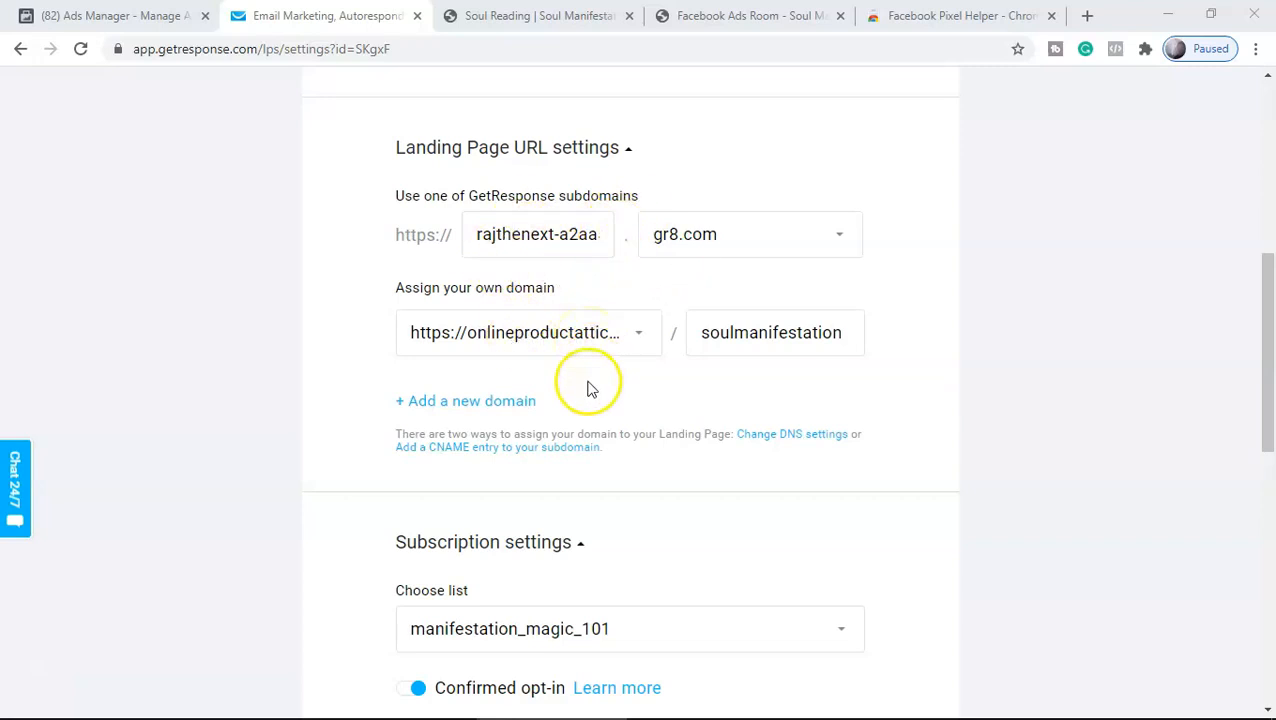
pyautogui.scroll(-7, 608, 423)
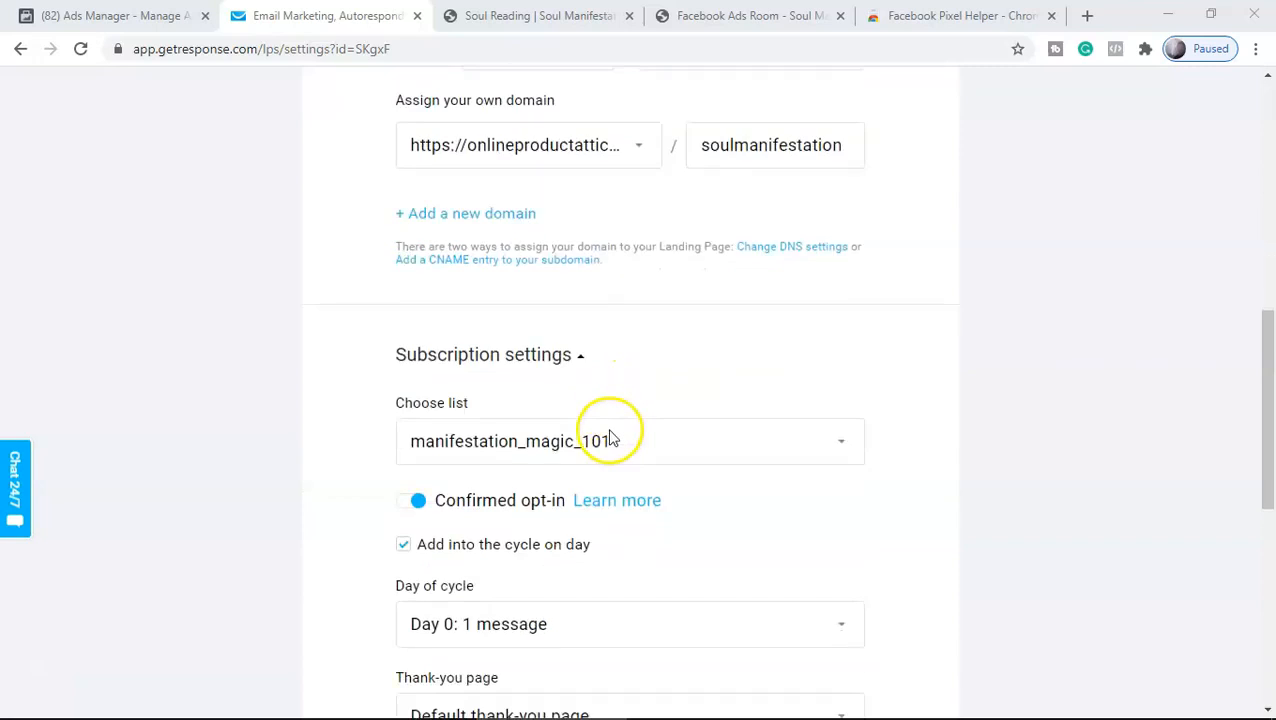
pyautogui.scroll(1, 608, 430)
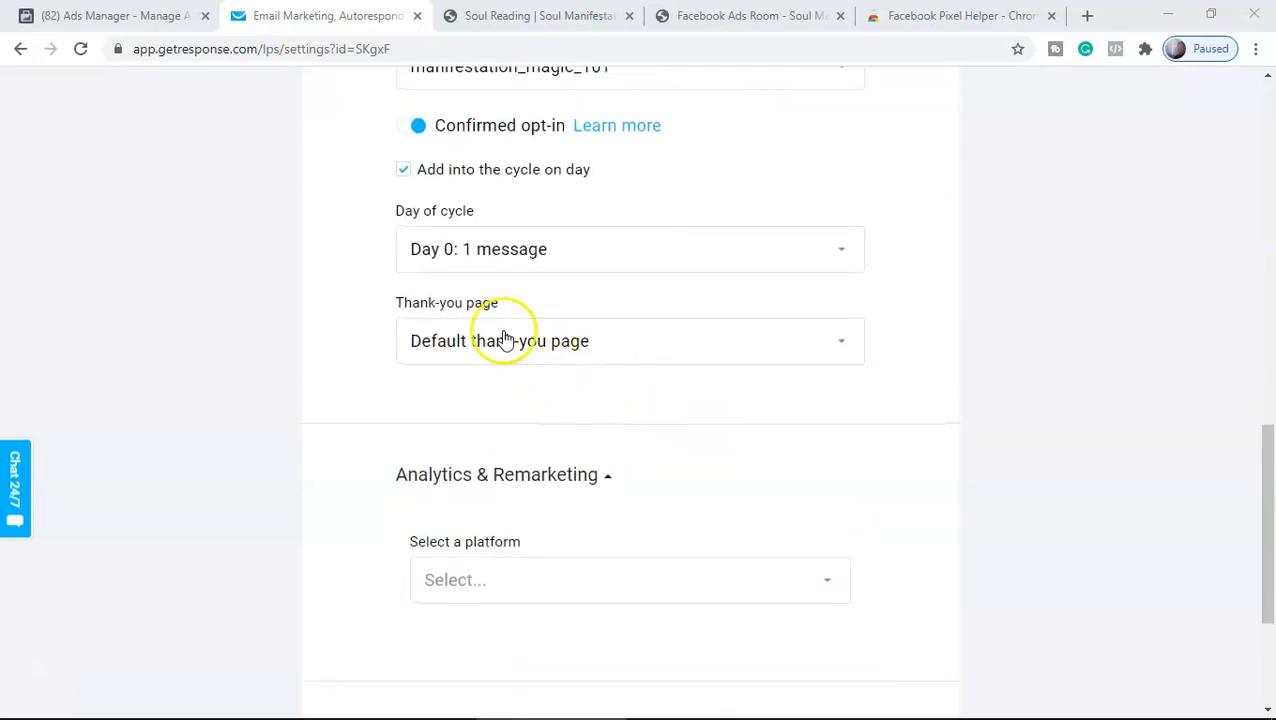
pyautogui.click(474, 355)
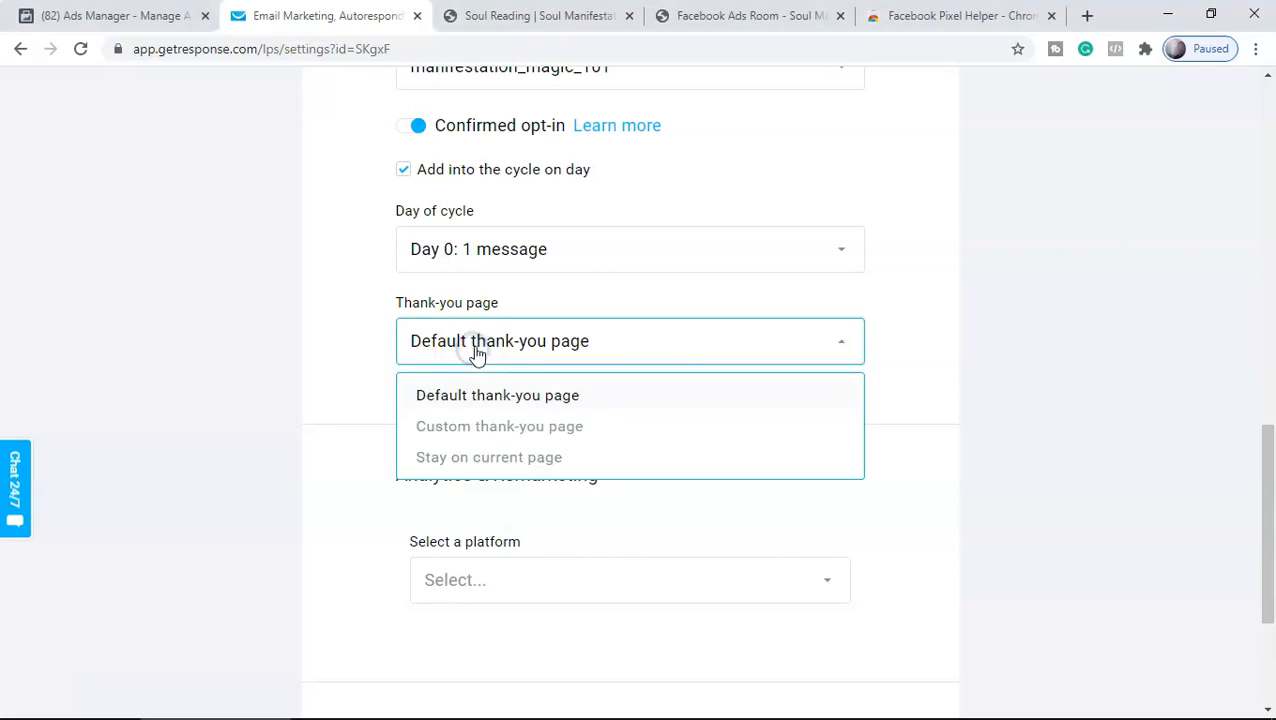
pyautogui.click(490, 430)
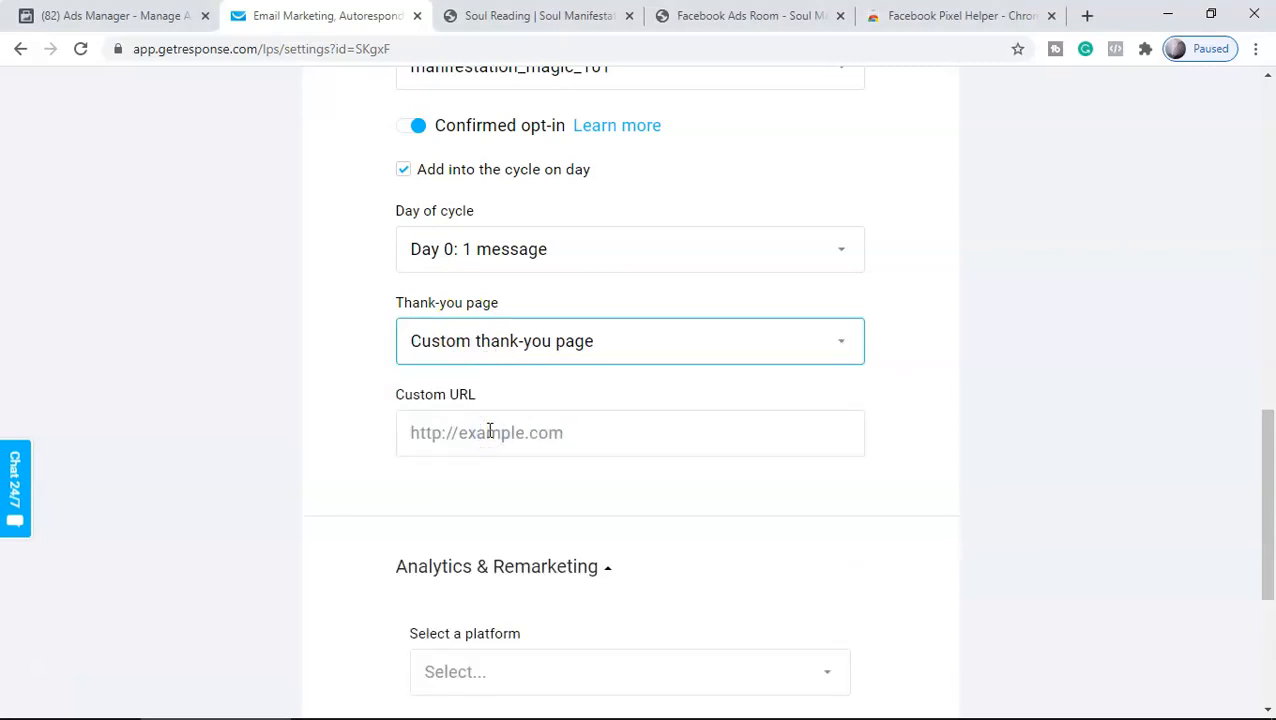
# - Set the thank-you page to Default thank-you page and choose Facebook Pixel as the analytics and remarketing platform
pyautogui.click(551, 359)
pyautogui.click(530, 400)
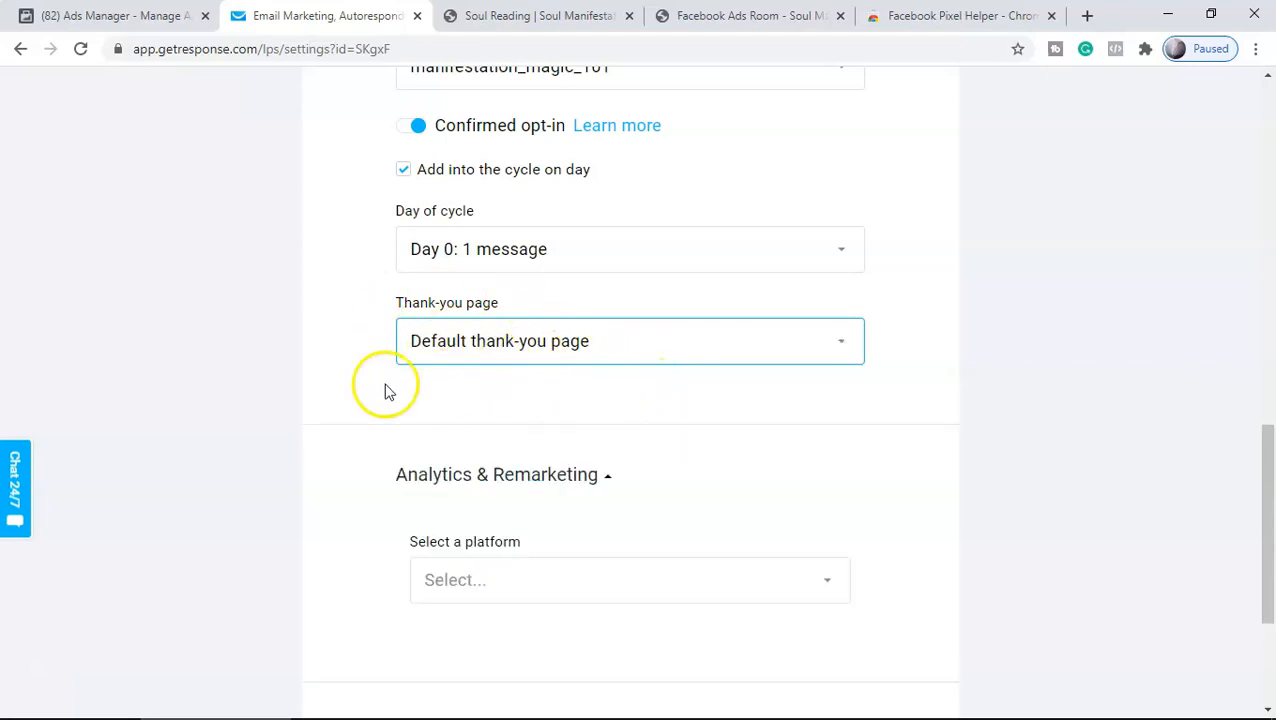
pyautogui.scroll(-2, 601, 382)
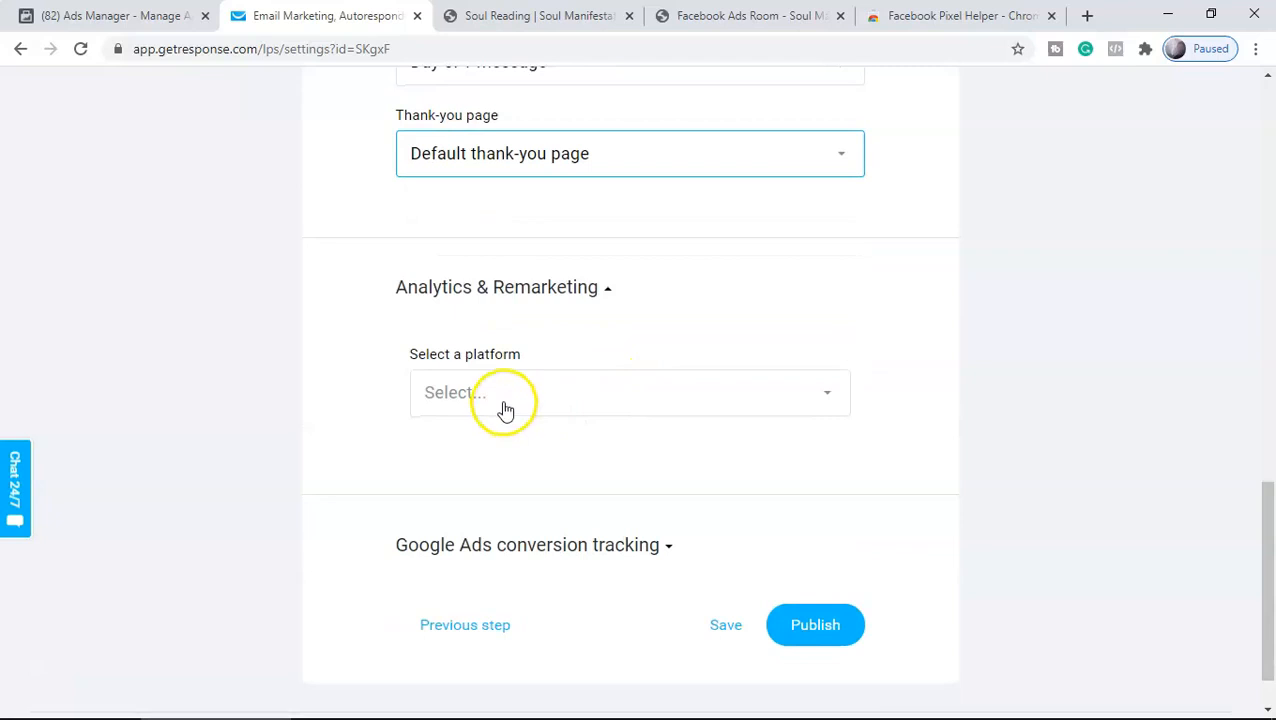
pyautogui.click(506, 408)
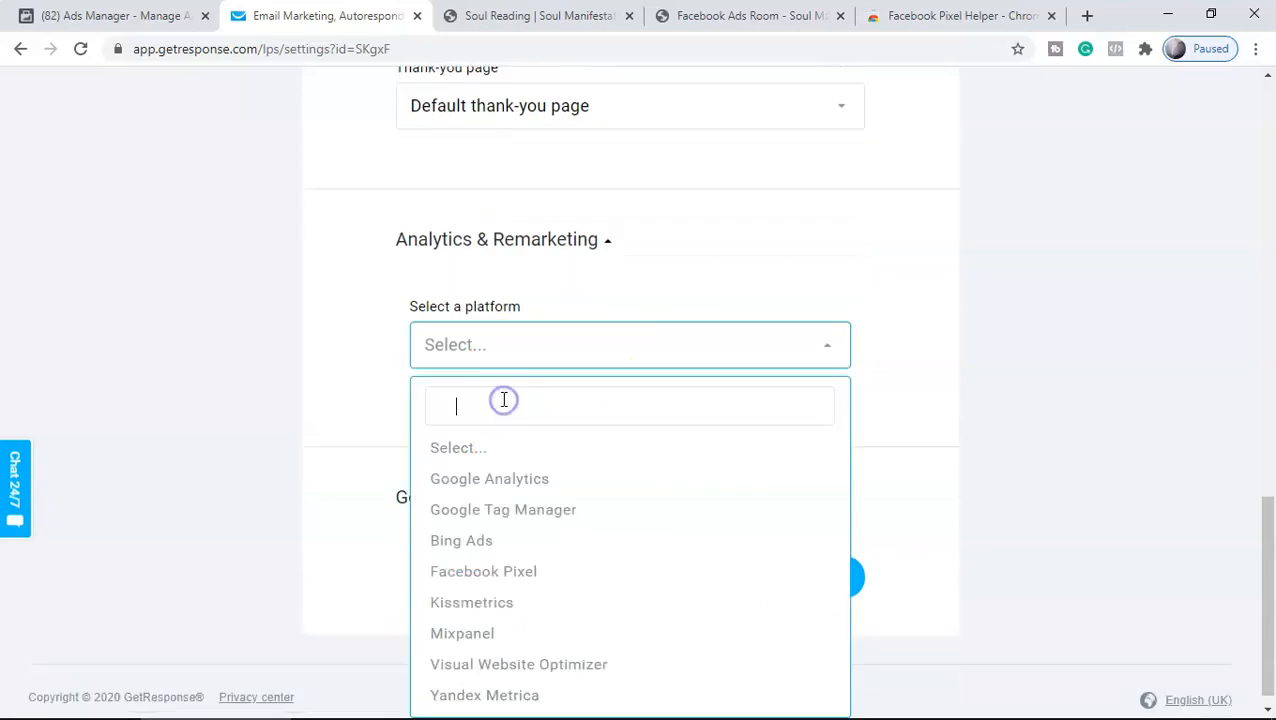
pyautogui.click(512, 578)
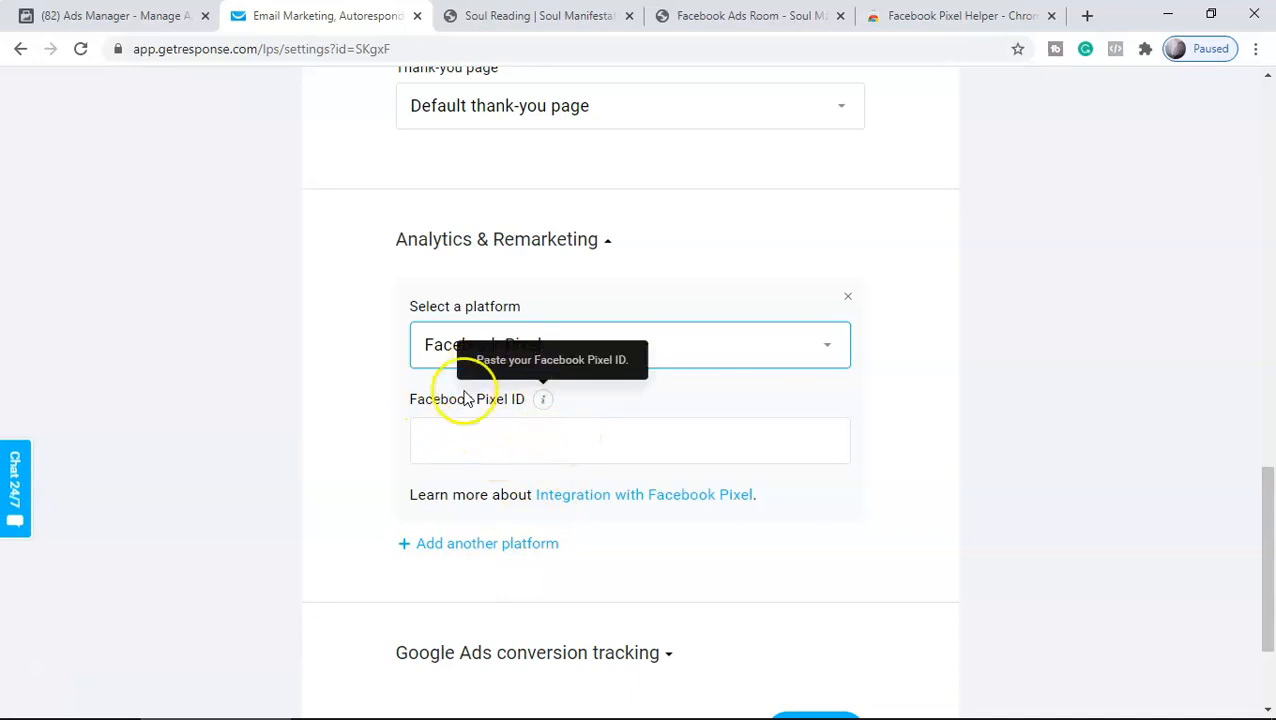
# - Switch to Facebook Ads Manager and copy the pixel ID from the settings of the manifest magic px pixel in Events Manager
pyautogui.click(141, 12)
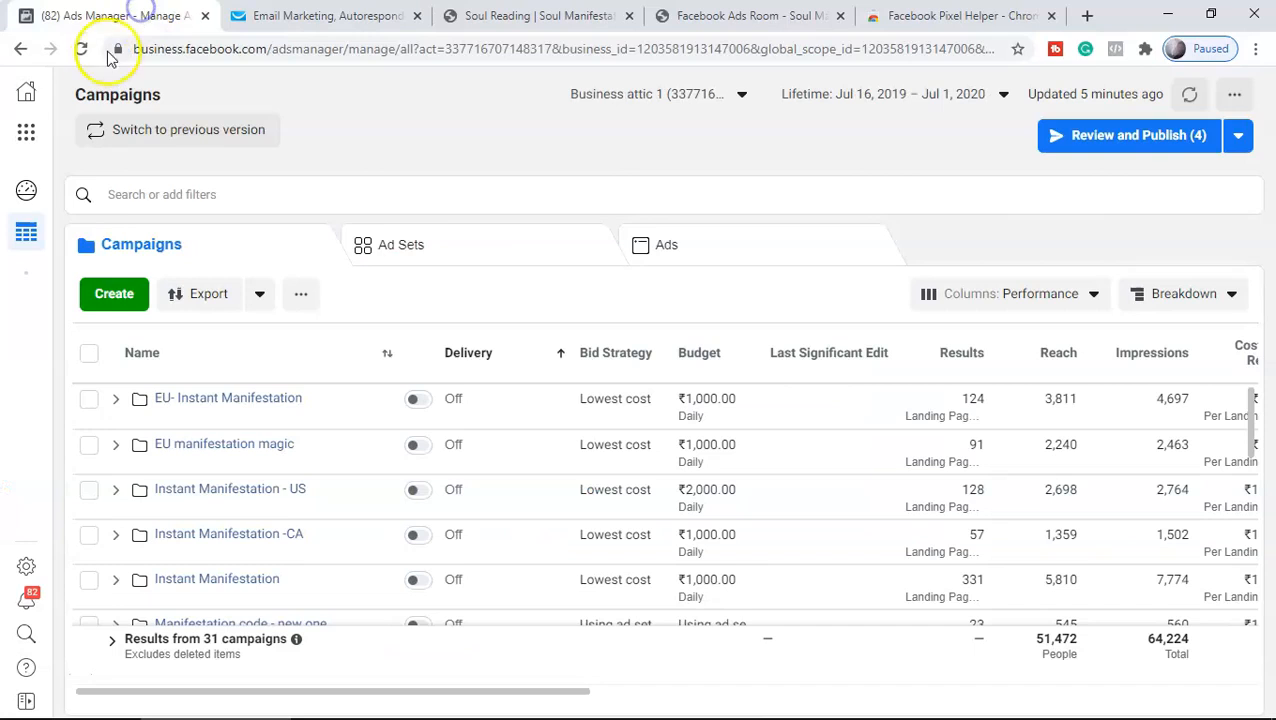
pyautogui.click(26, 132)
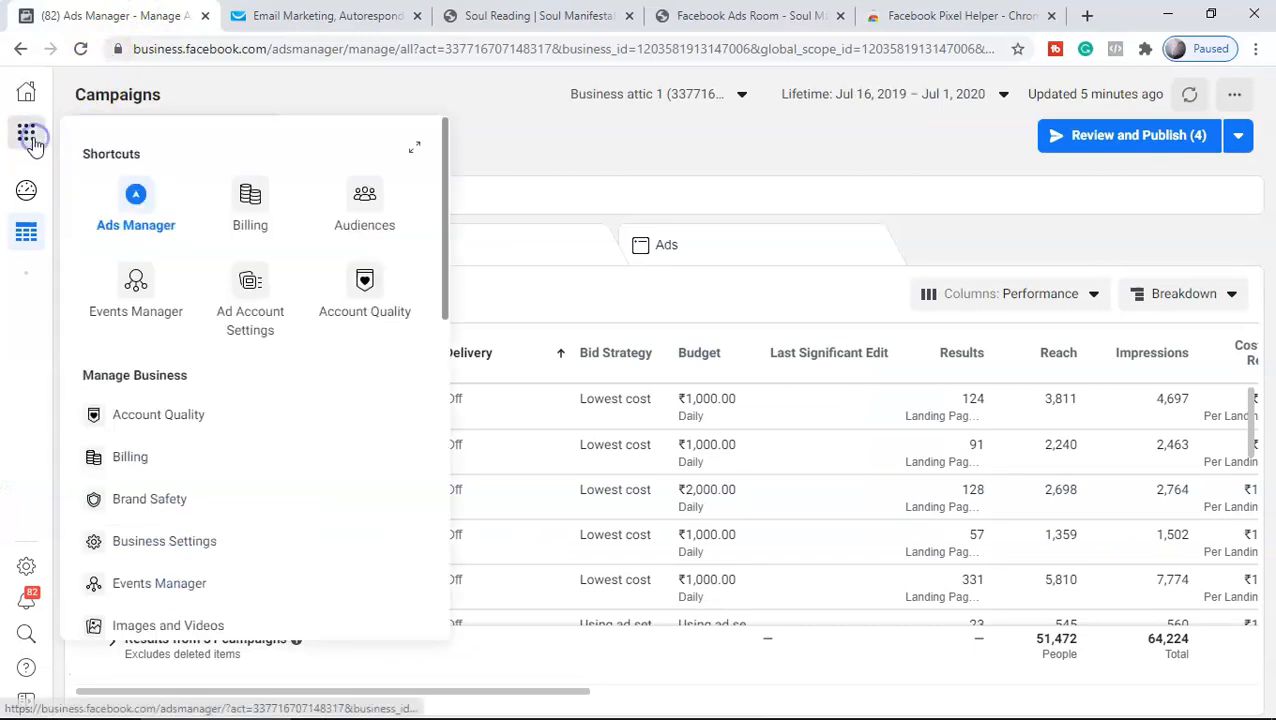
pyautogui.click(140, 288)
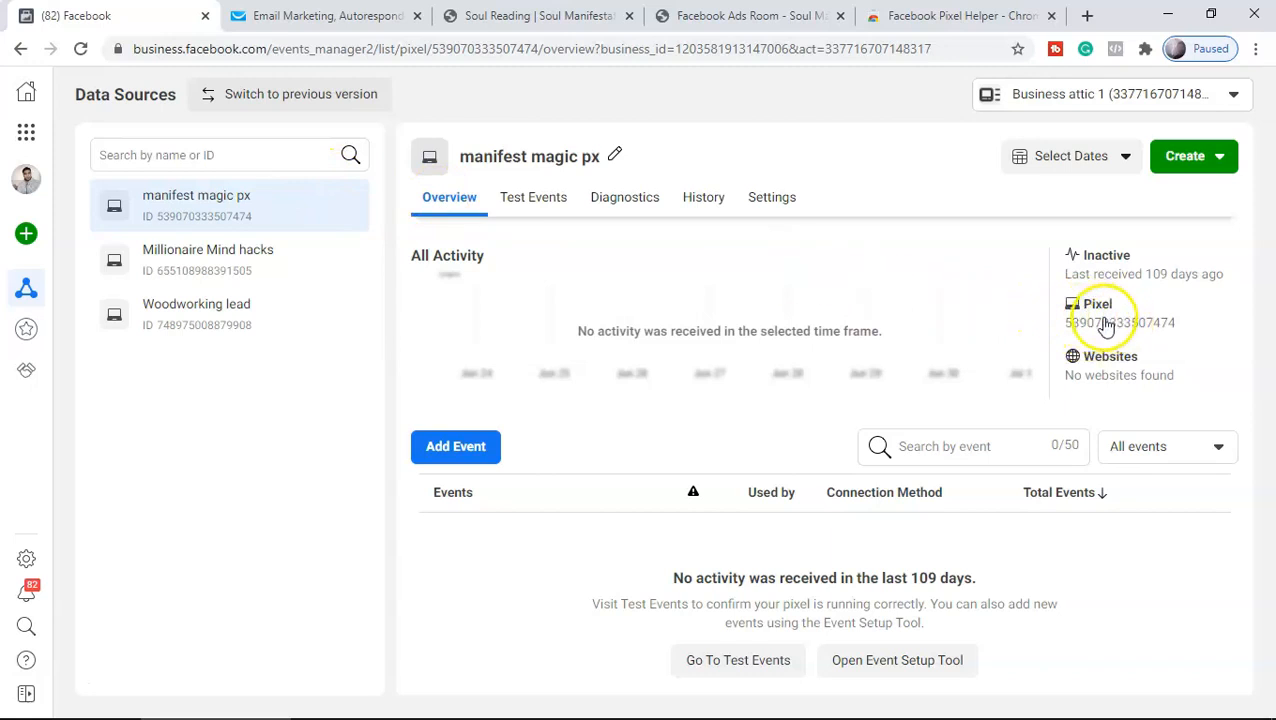
pyautogui.click(784, 205)
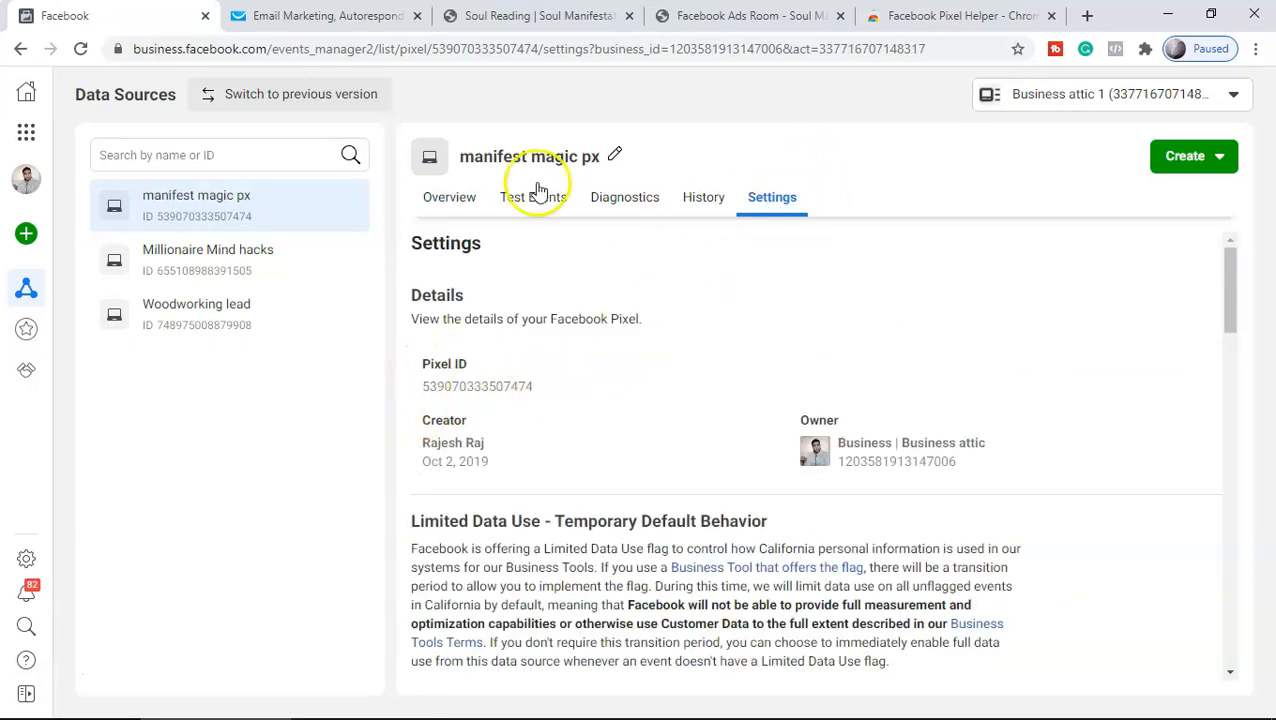
# - Return to GetResponse, paste the copied ID as the landing page's Facebook Pixel ID and publish the page
pyautogui.click(313, 16)
pyautogui.click(473, 437)
pyautogui.rightClick(473, 437)
pyautogui.click(519, 288)
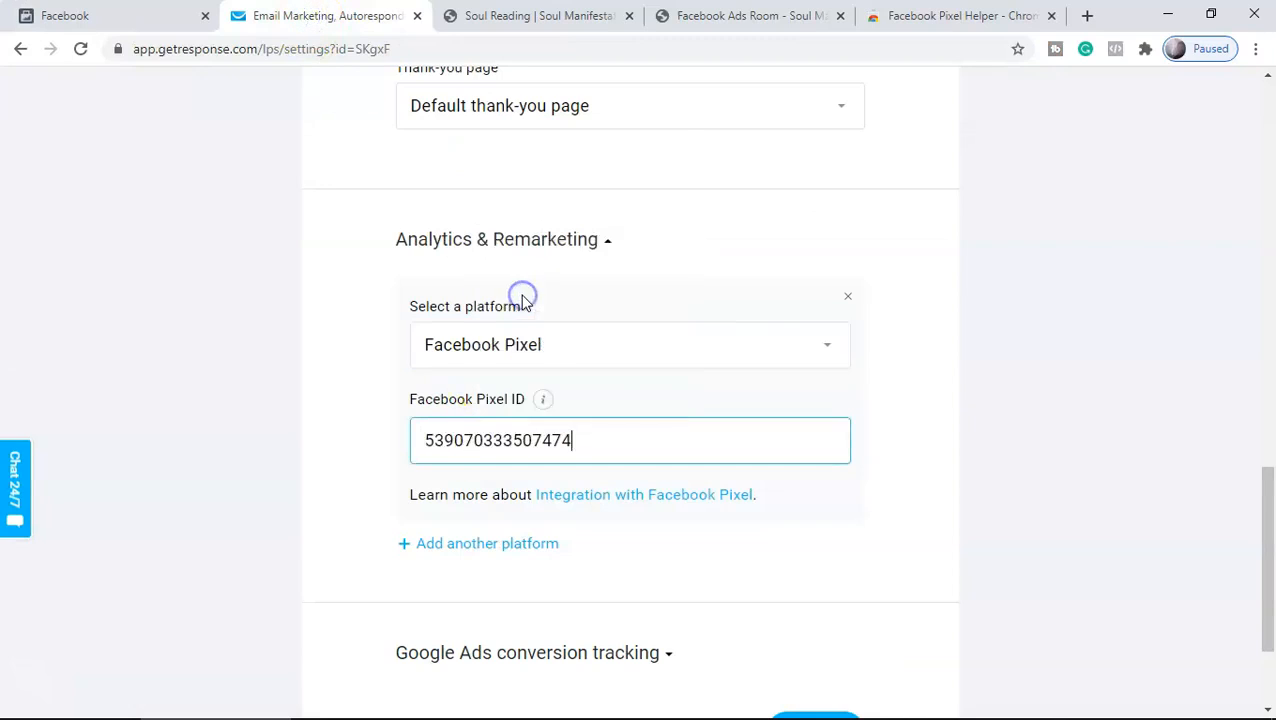
pyautogui.click(943, 405)
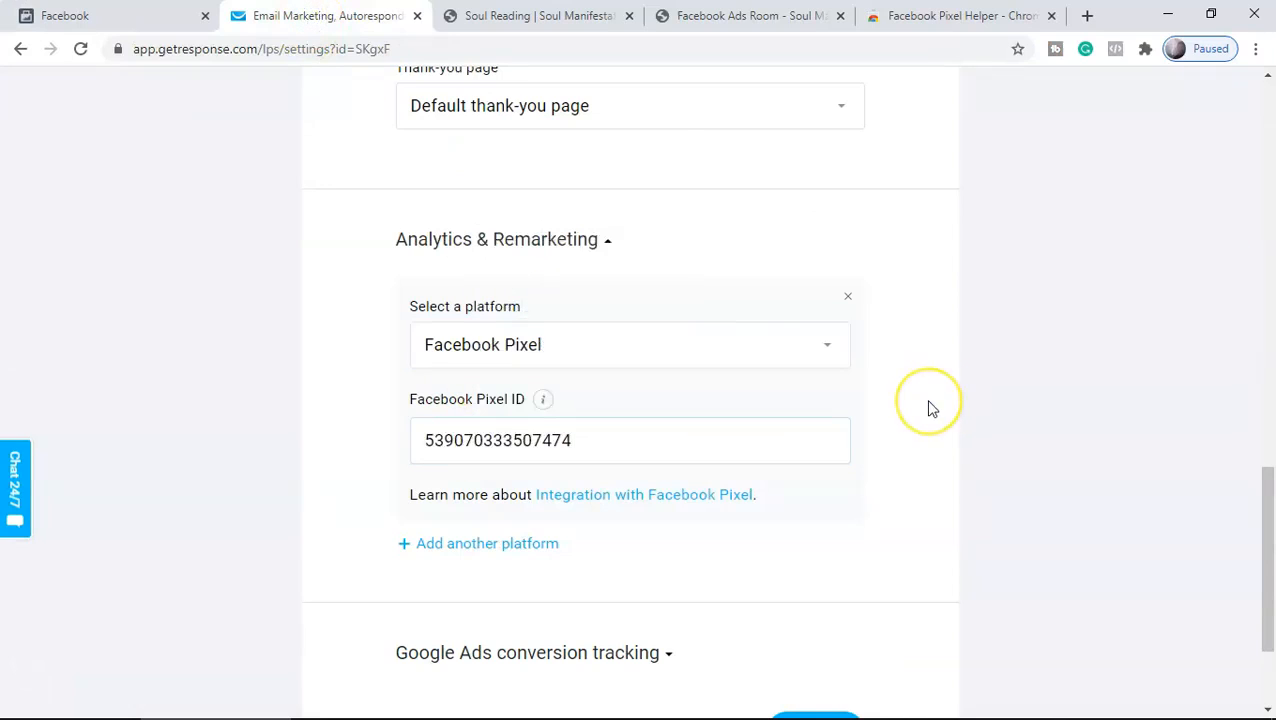
pyautogui.scroll(-1, 874, 467)
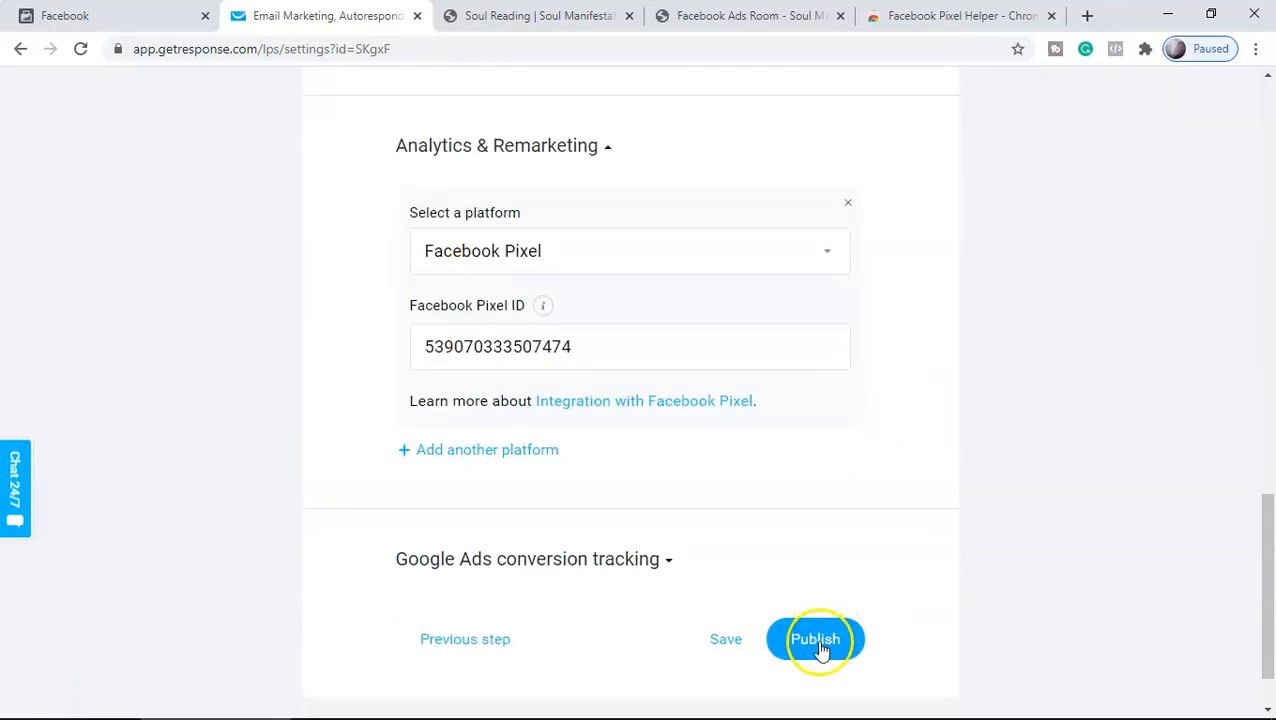
pyautogui.click(822, 647)
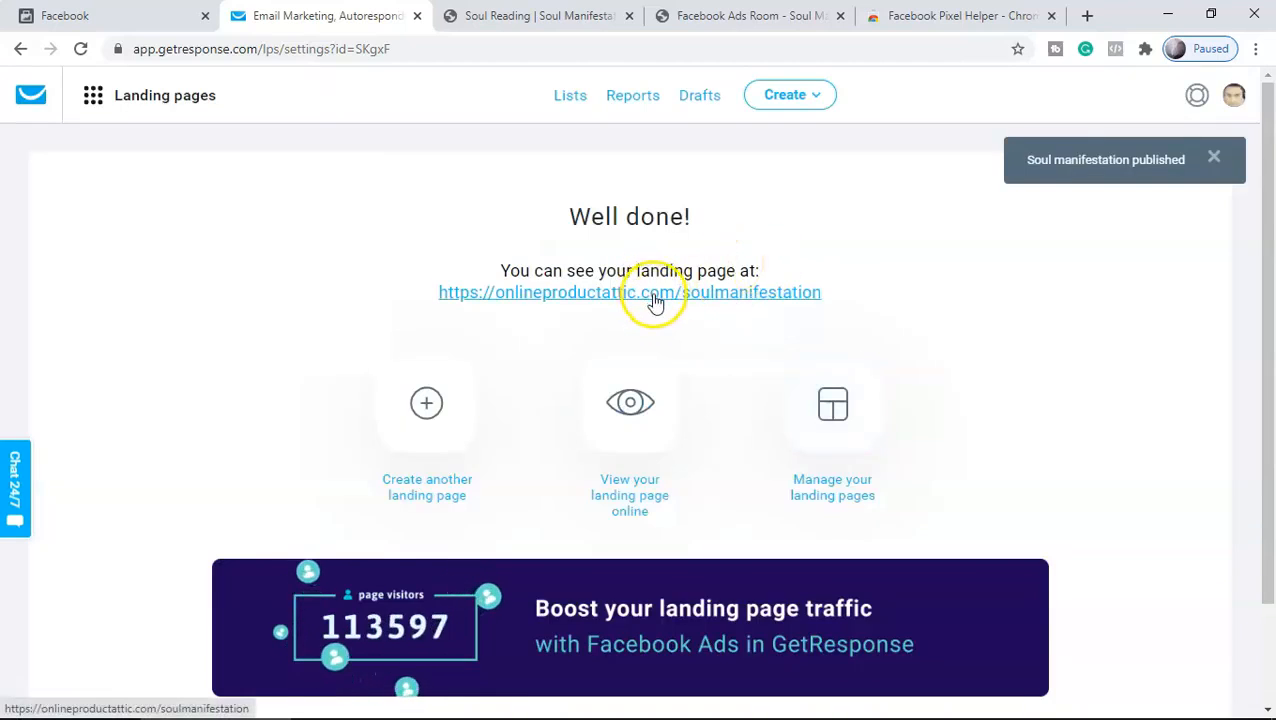
# - View the published Soul manifestation landing page online and check its pixel with the Facebook Pixel Helper extension
pyautogui.click(651, 294)
pyautogui.scroll(-2, 686, 333)
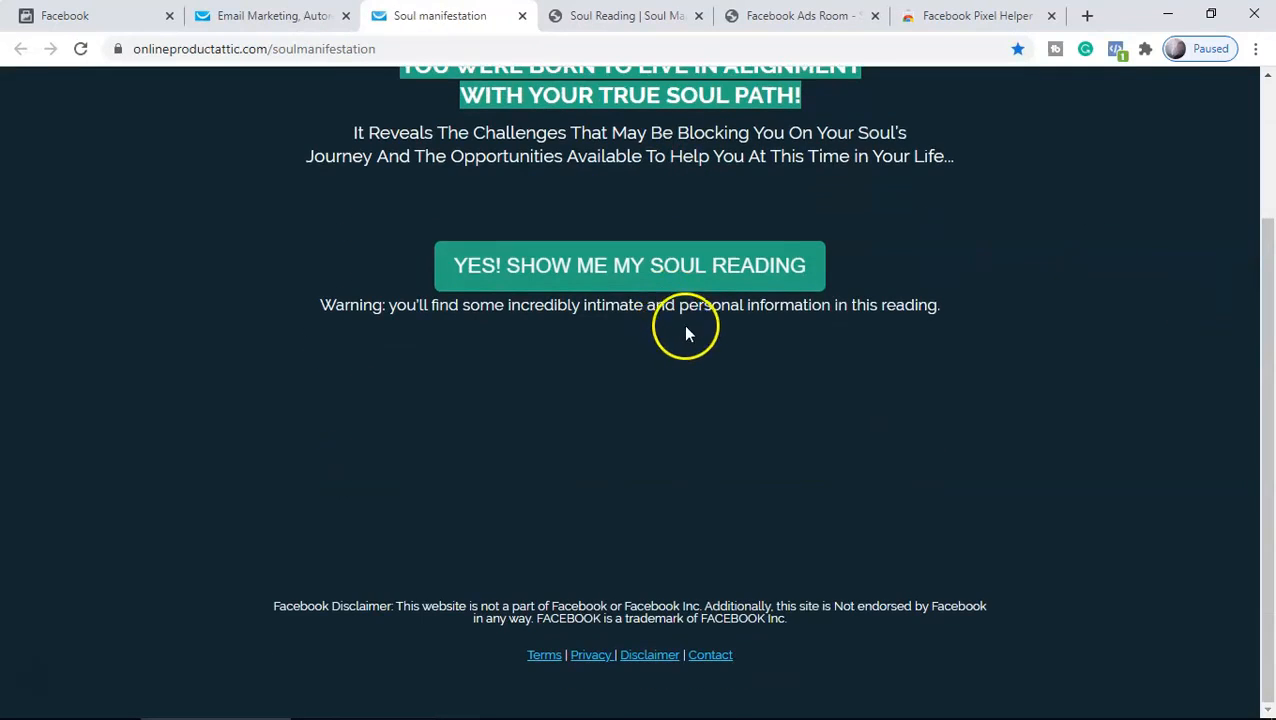
pyautogui.scroll(2, 312, 430)
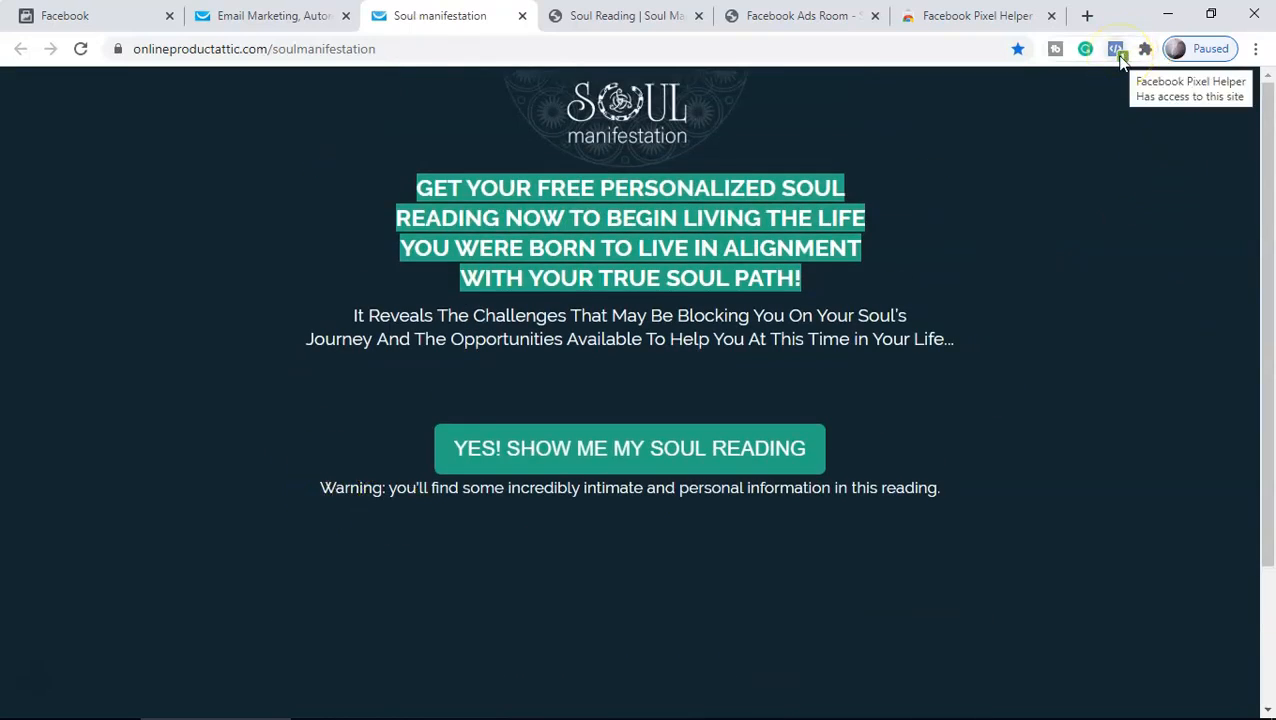
pyautogui.click(1119, 55)
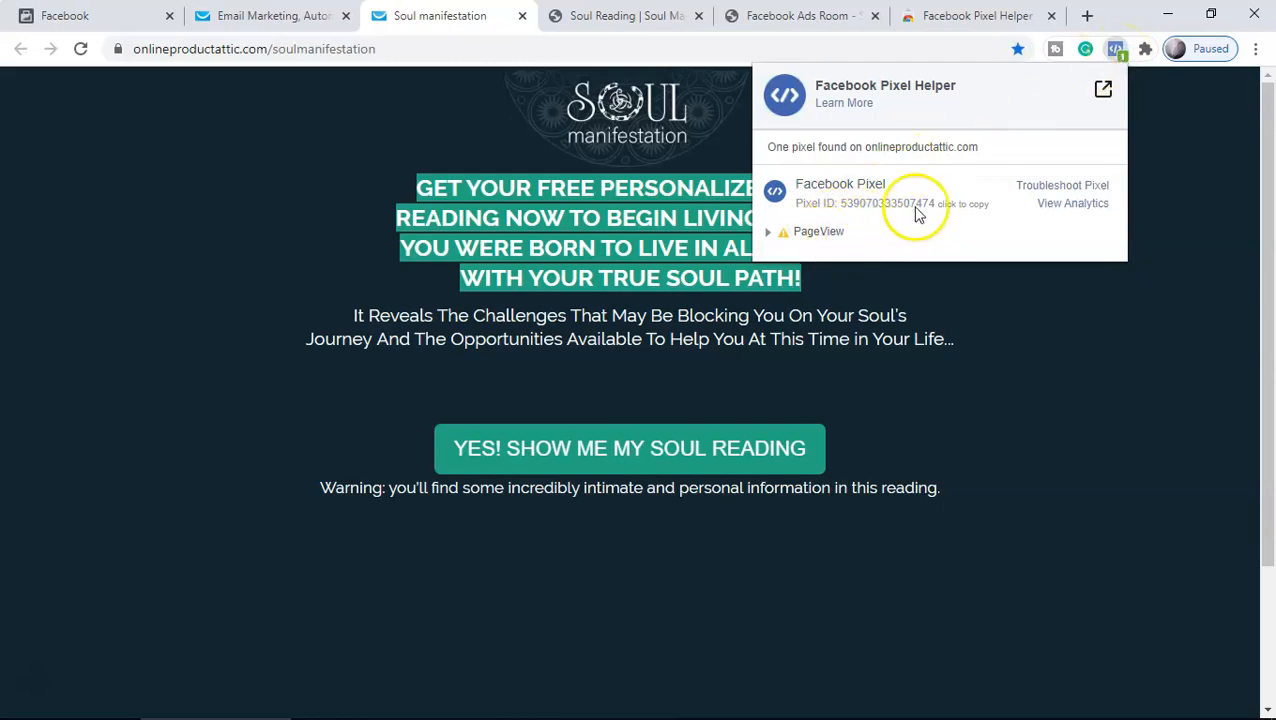
pyautogui.click(1165, 418)
pyautogui.click(1116, 50)
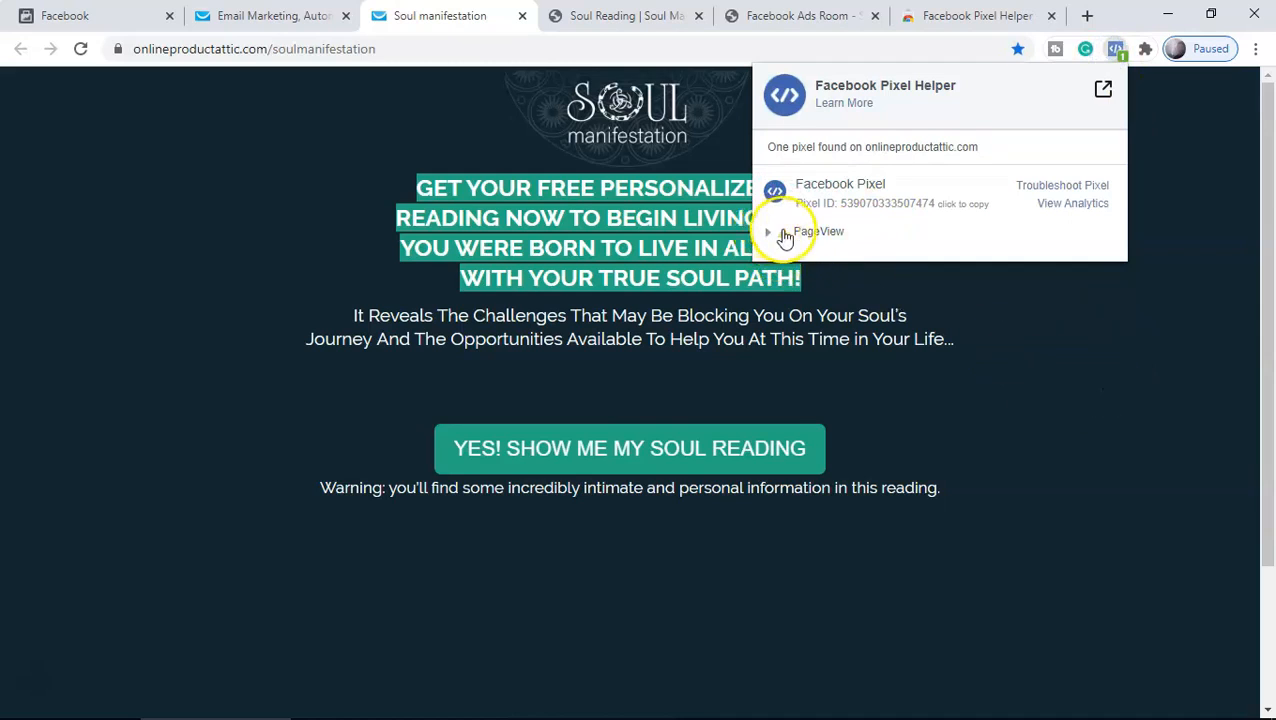
pyautogui.click(1068, 357)
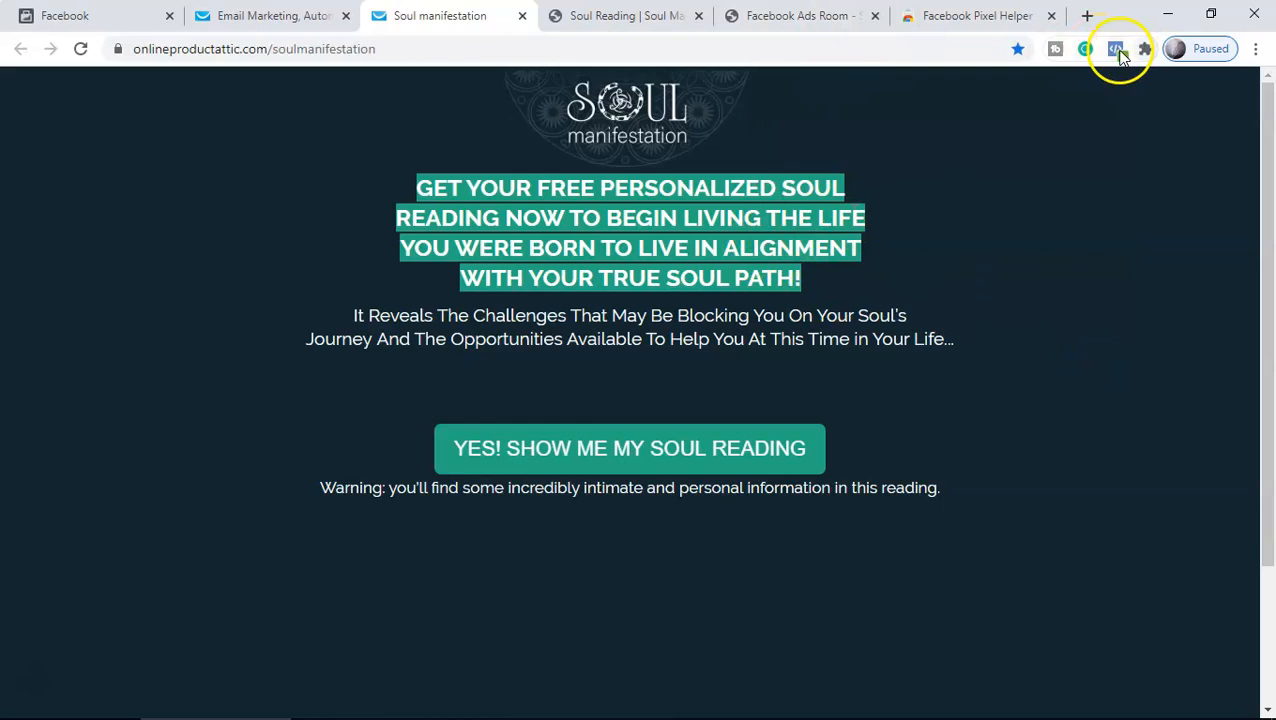
# - View the Facebook Pixel Helper listing in the Chrome Web Store, then look over the published landing page again
pyautogui.click(995, 16)
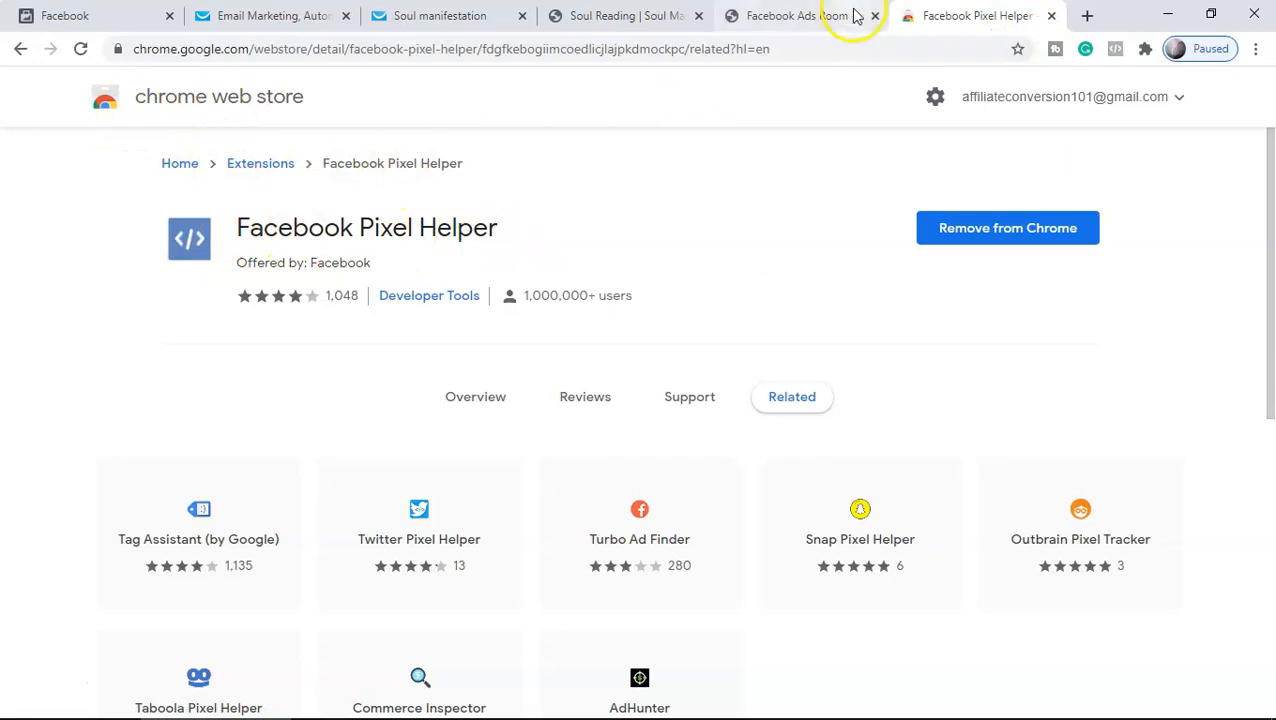
pyautogui.click(462, 22)
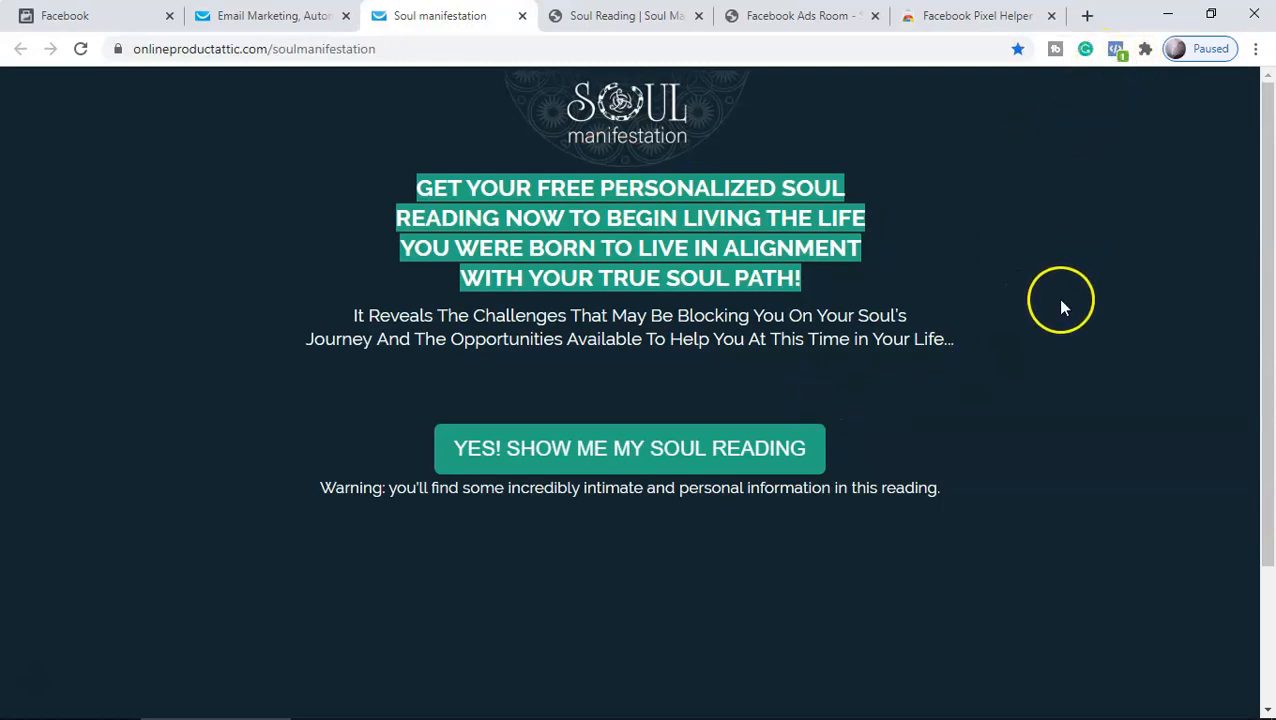
pyautogui.scroll(-2, 1060, 310)
pyautogui.scroll(2, 1060, 316)
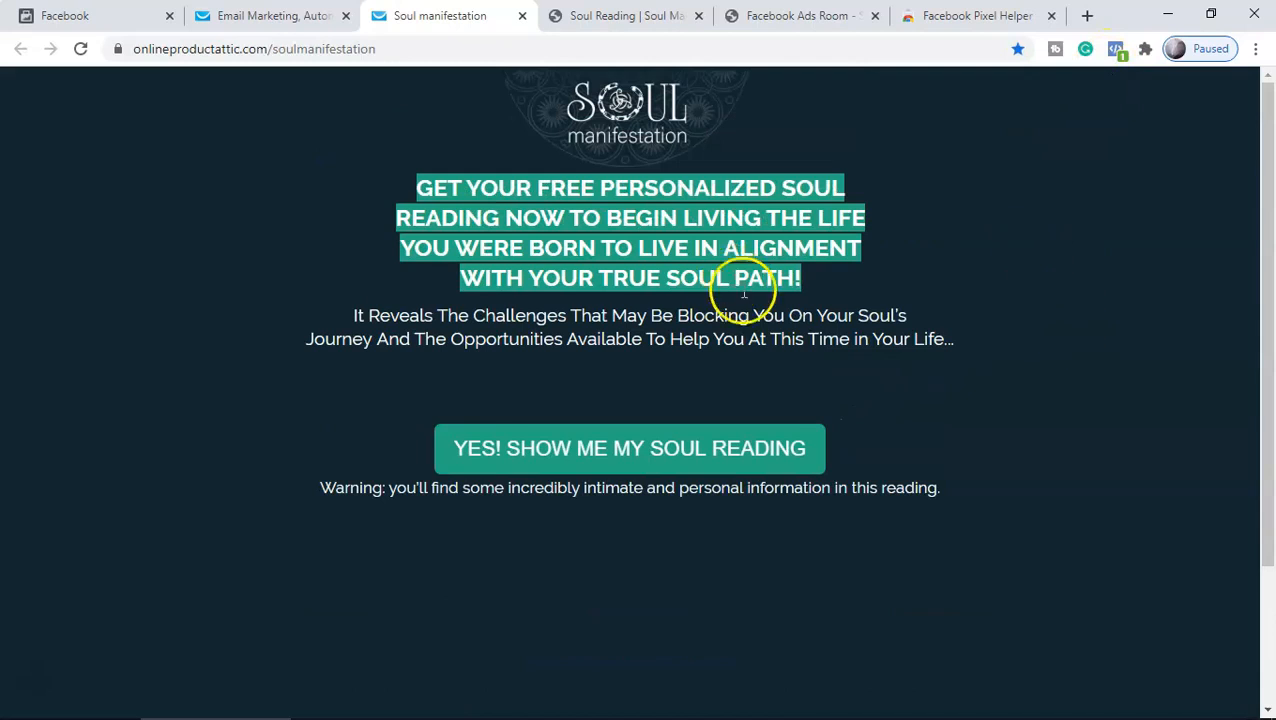
# - Switch to Facebook Ads Manager and set up a new campaign named Soul manifestation with the Traffic objective
pyautogui.click(75, 16)
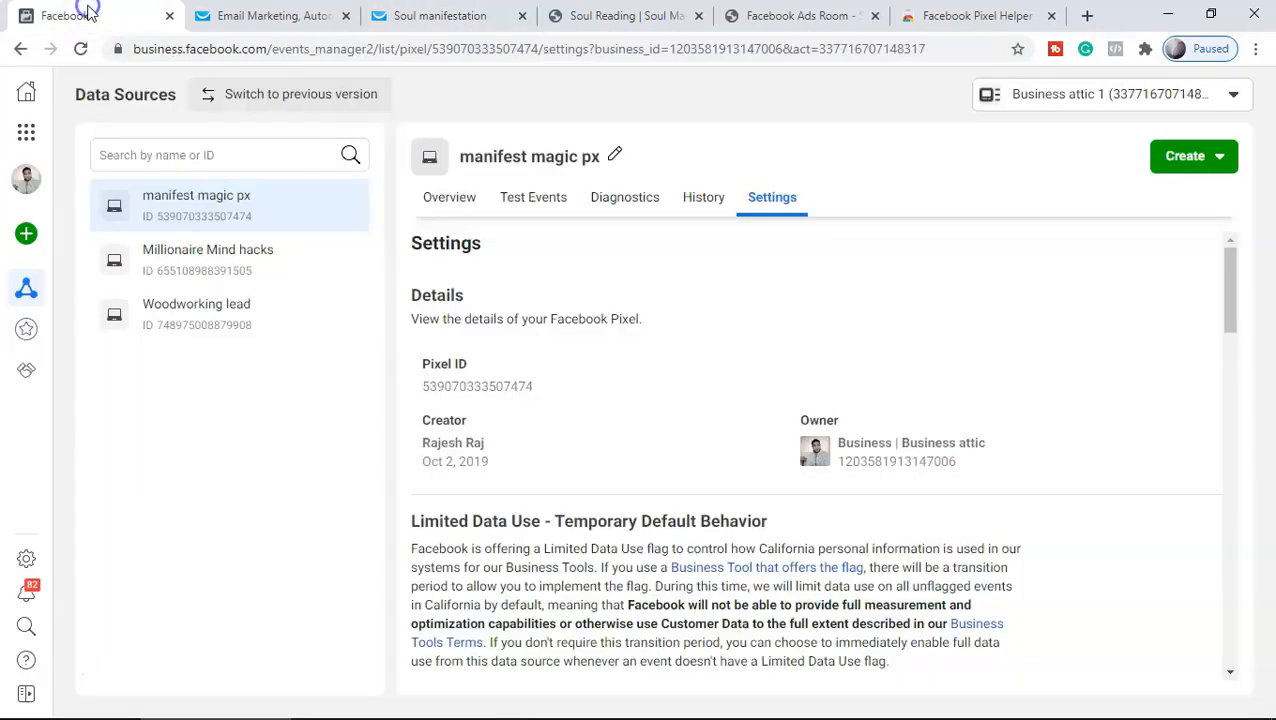
pyautogui.click(30, 138)
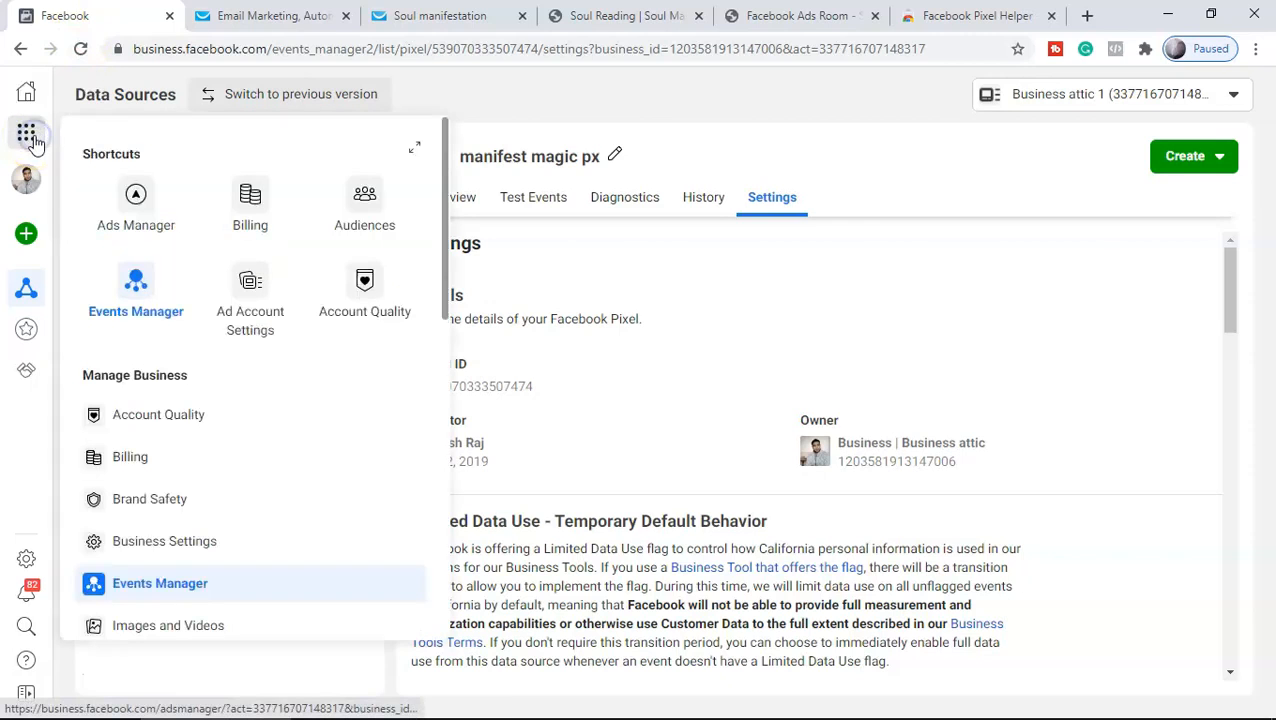
pyautogui.click(136, 205)
pyautogui.click(118, 296)
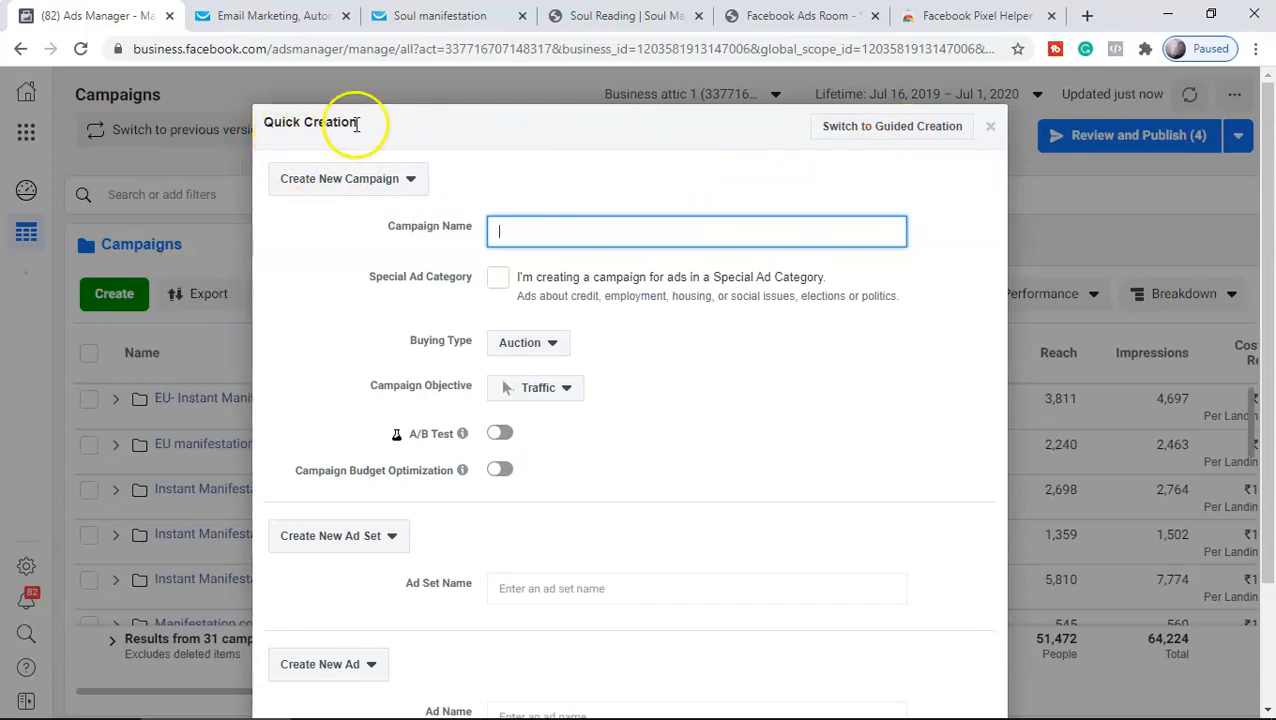
pyautogui.click(526, 231)
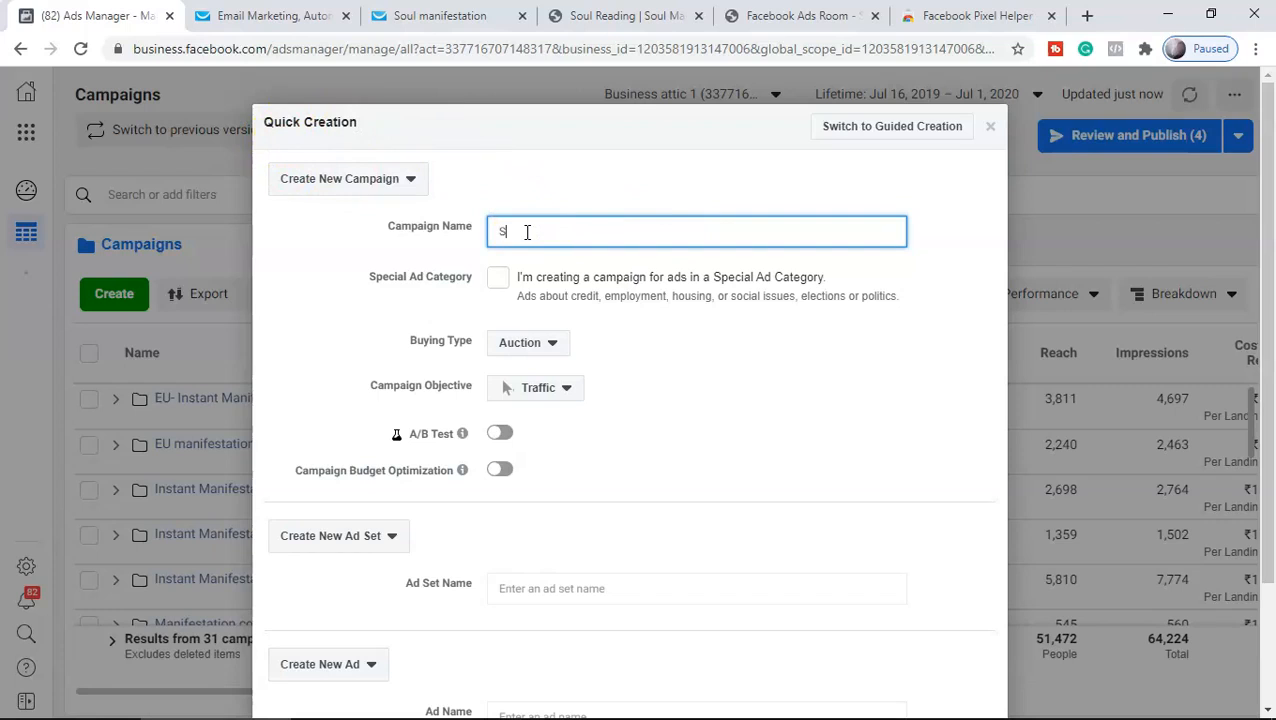
pyautogui.write('manifestation')
pyautogui.click(565, 392)
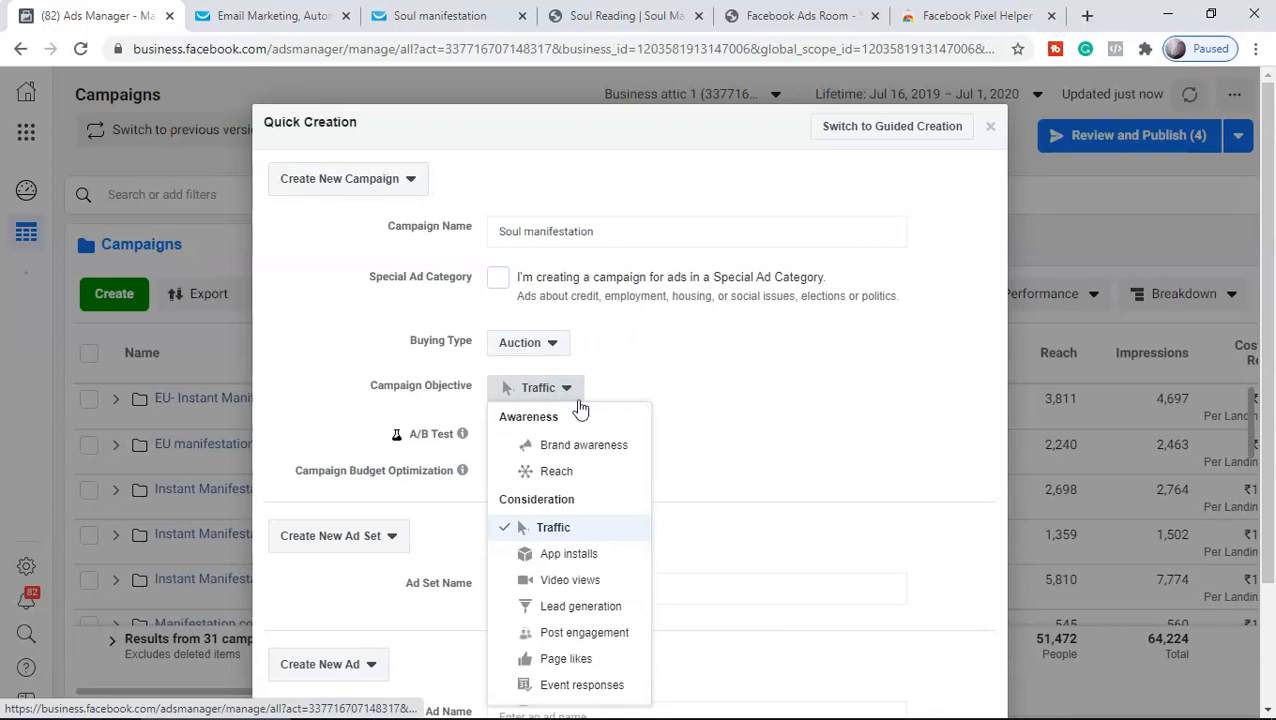
pyautogui.scroll(-2, 605, 478)
pyautogui.click(560, 392)
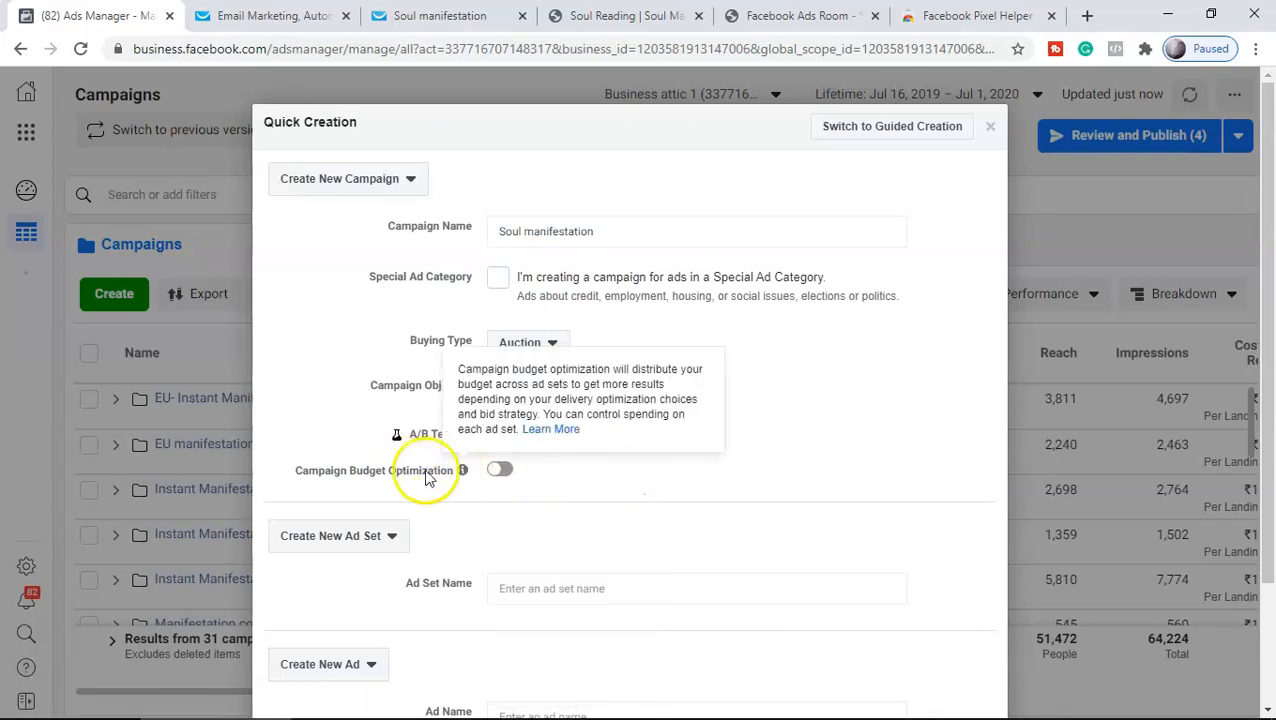
# - Turn on Campaign Budget Optimization with a daily budget of ₹1,000 and save the new campaign to draft
pyautogui.click(502, 471)
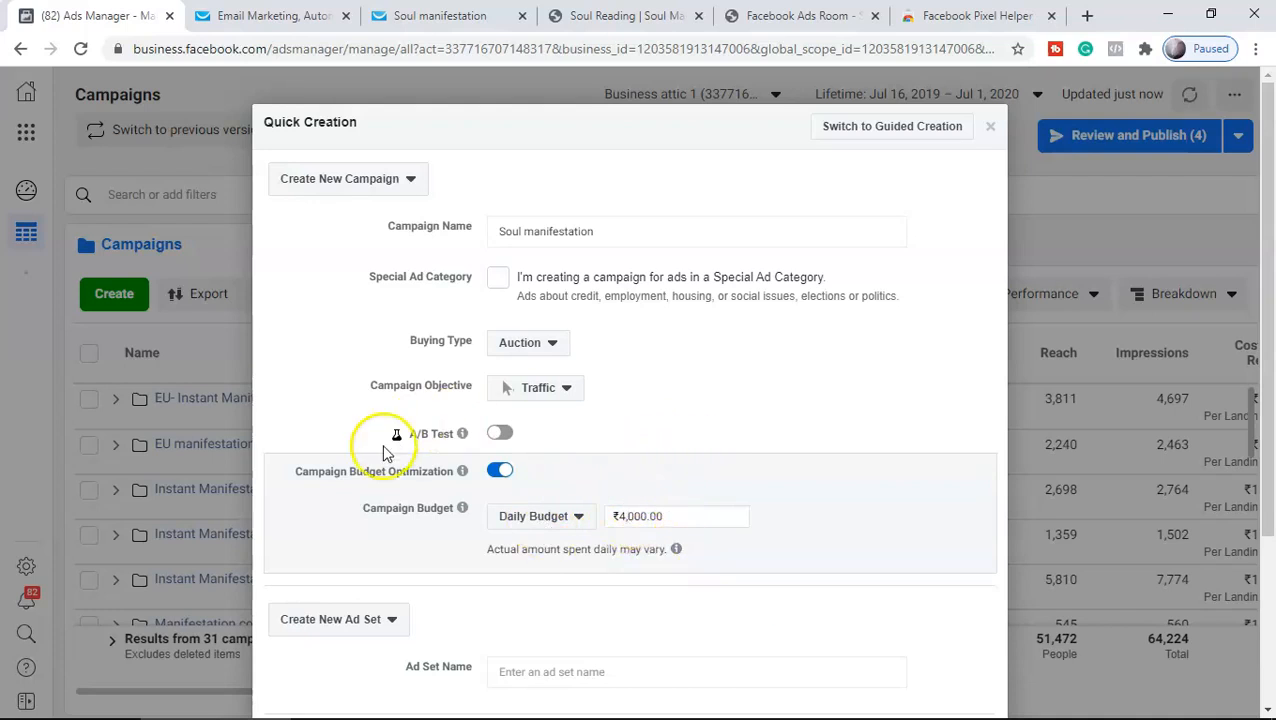
pyautogui.moveTo(428, 510)
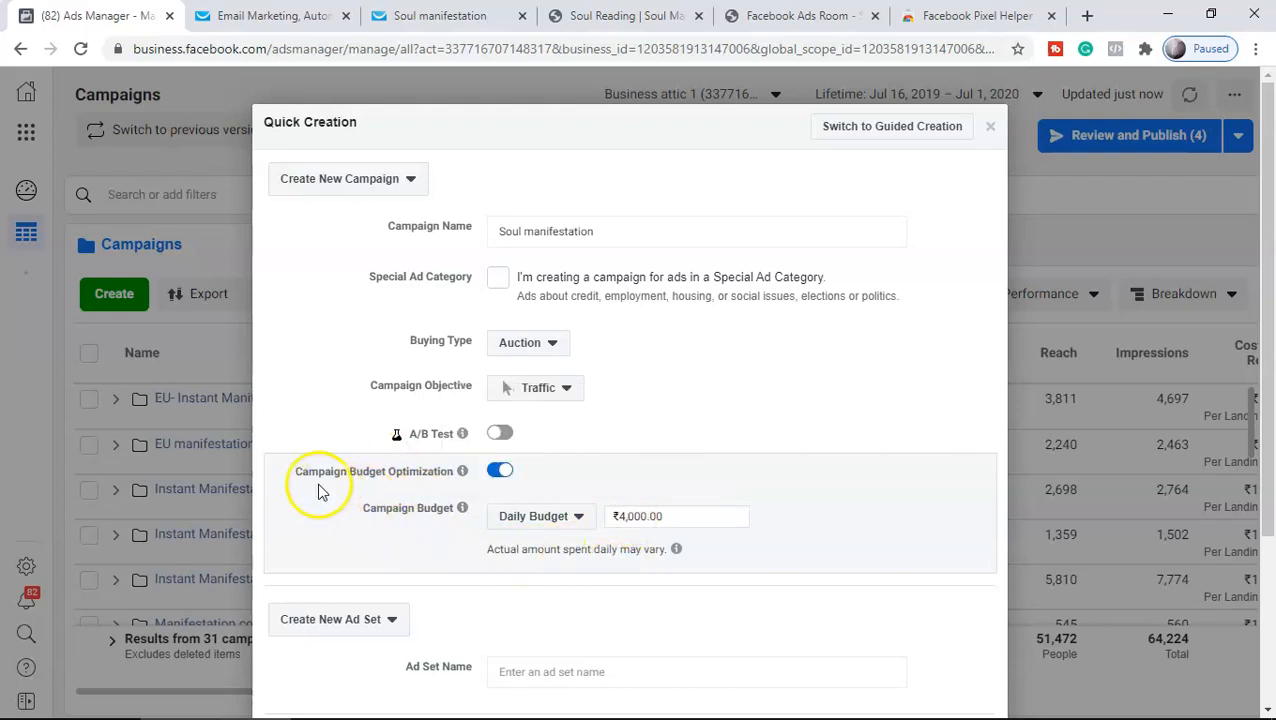
pyautogui.click(610, 520)
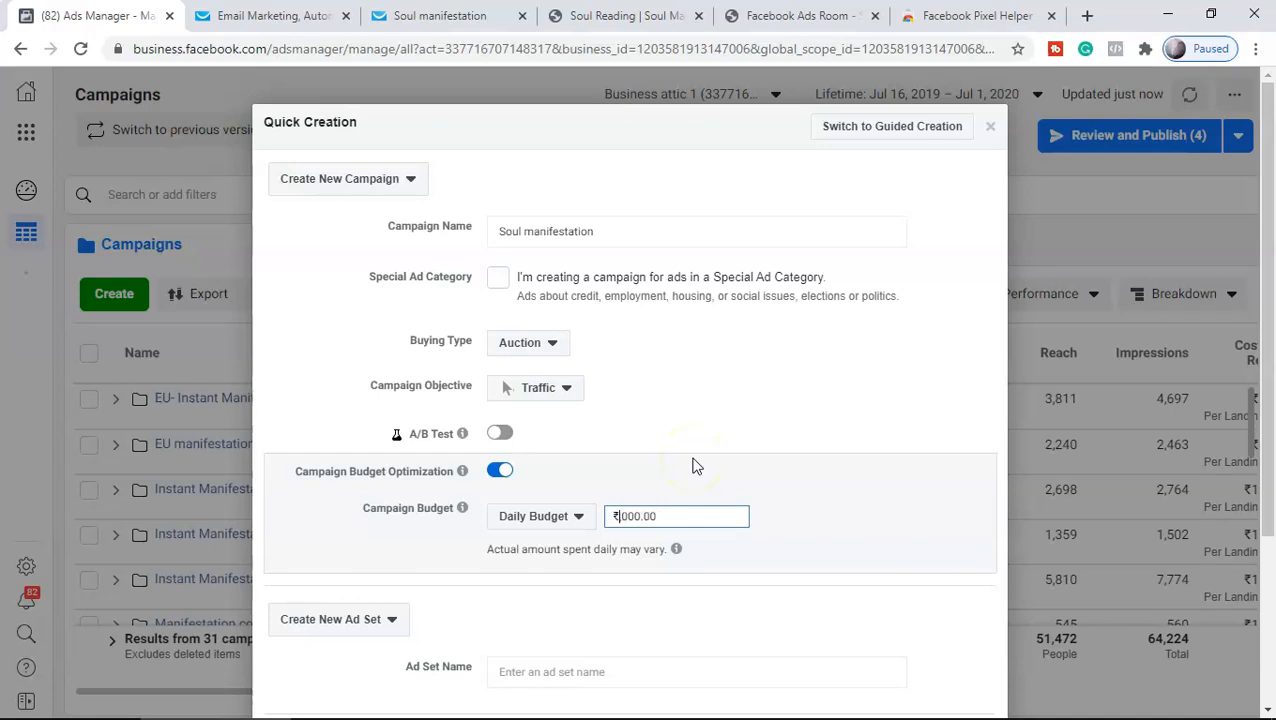
pyautogui.write('1')
pyautogui.click(789, 503)
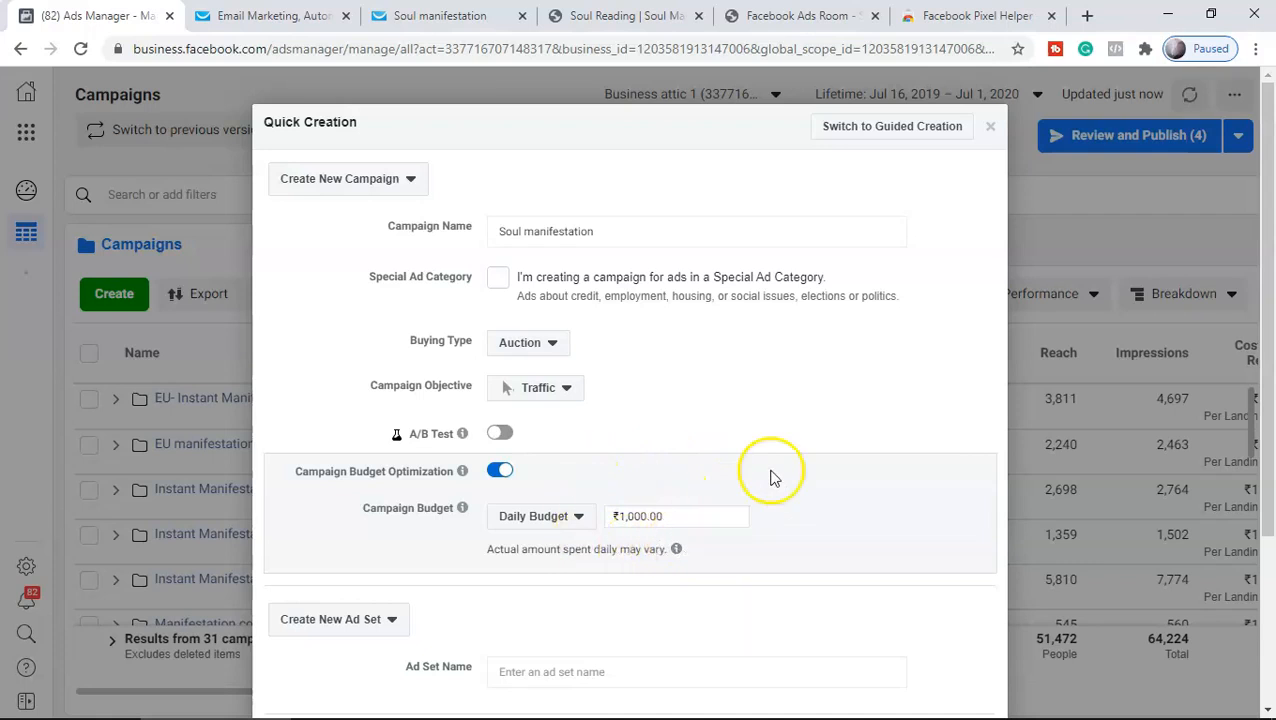
pyautogui.scroll(-5, 800, 480)
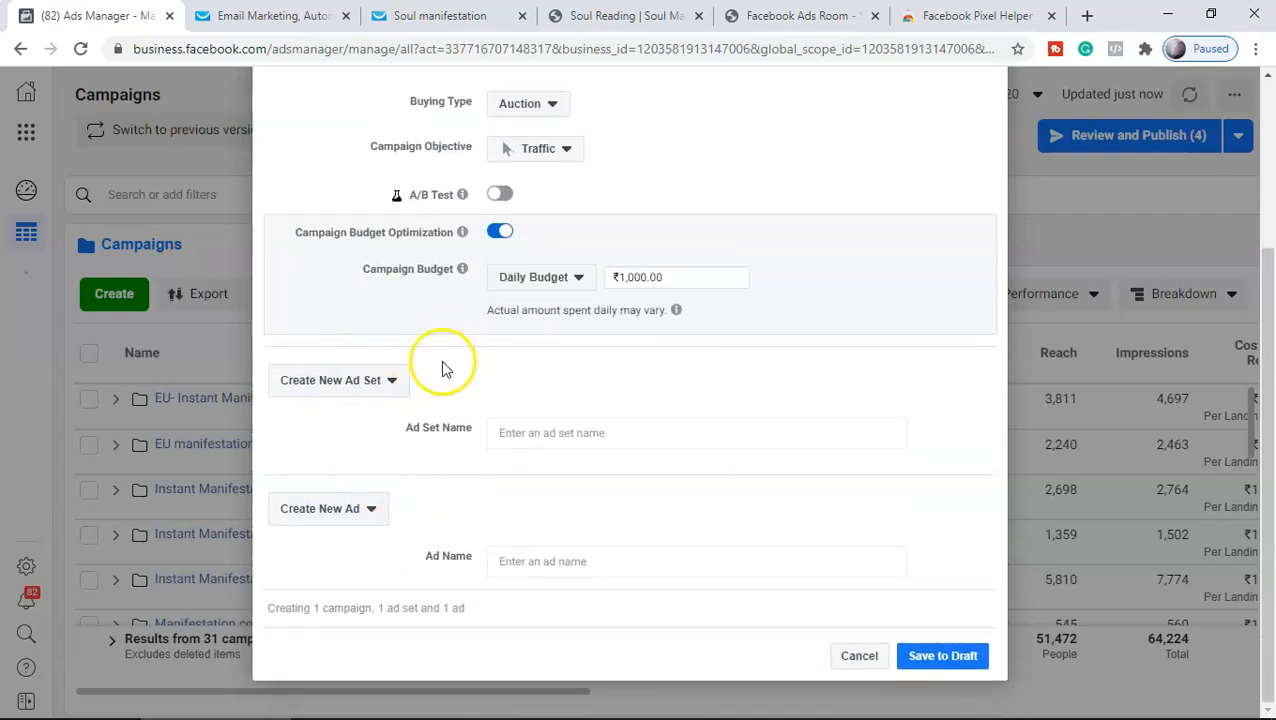
pyautogui.click(941, 658)
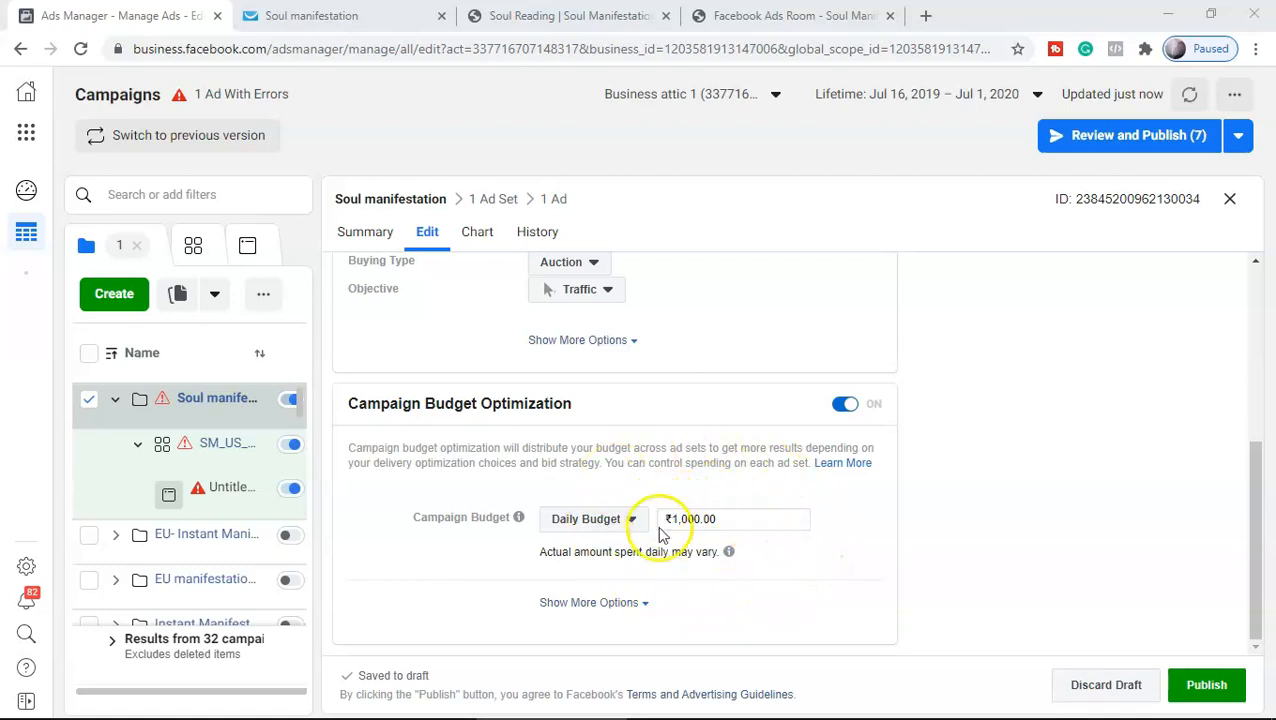
# - Review the budget and campaign details of the Soul manifestation draft campaign
pyautogui.moveTo(729, 552)
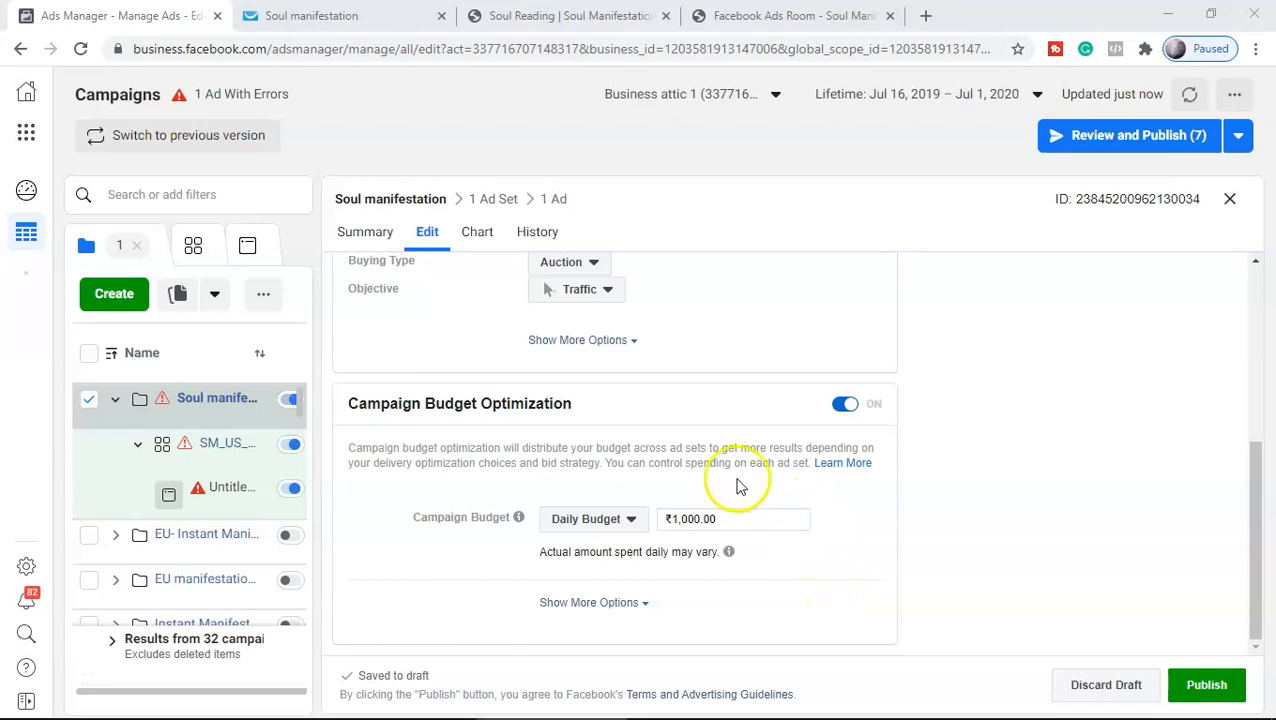
pyautogui.click(733, 520)
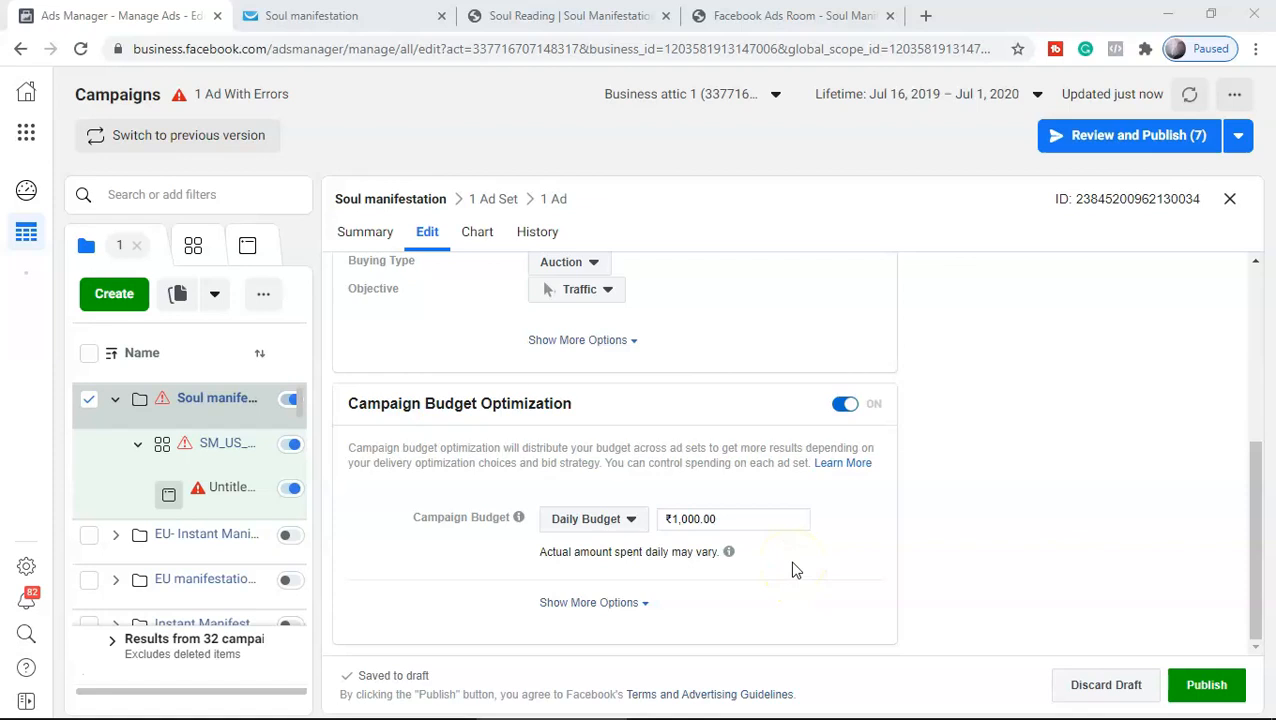
pyautogui.scroll(4, 795, 570)
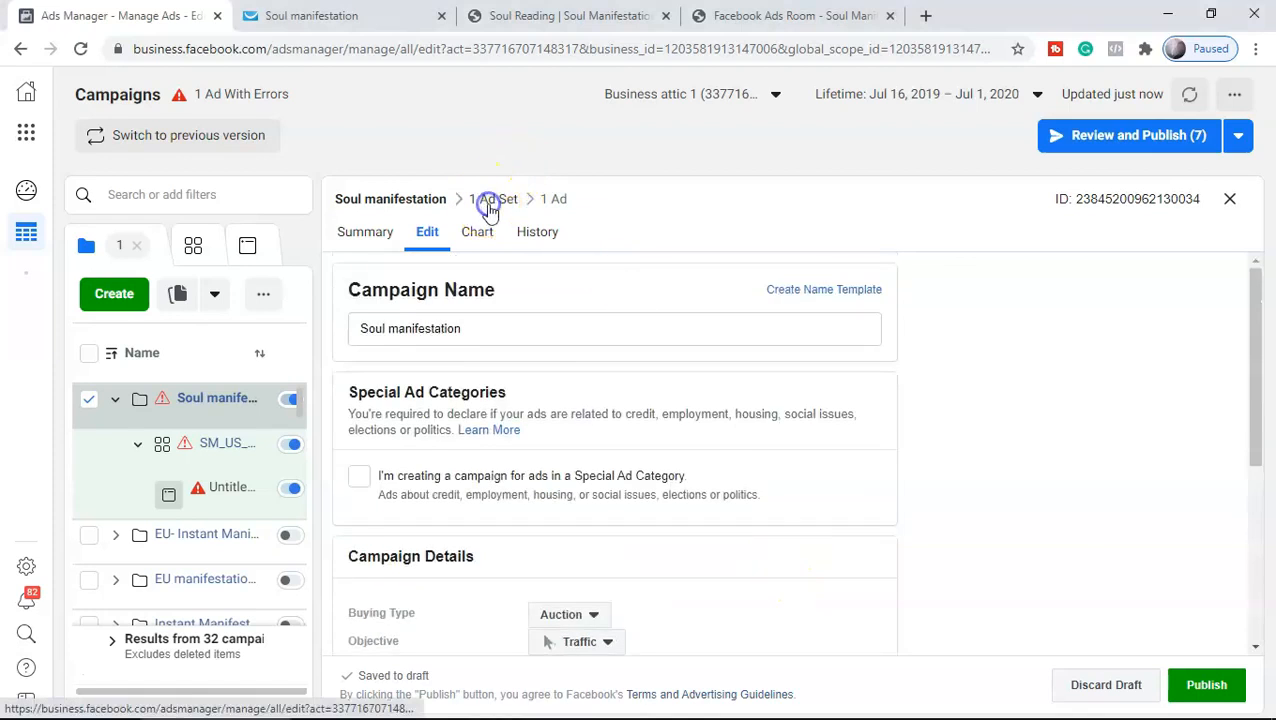
# - Open the SM_US_40 ad set and check its audience settings against the age and gender recommendations in the Facebook Ads Room
pyautogui.click(489, 203)
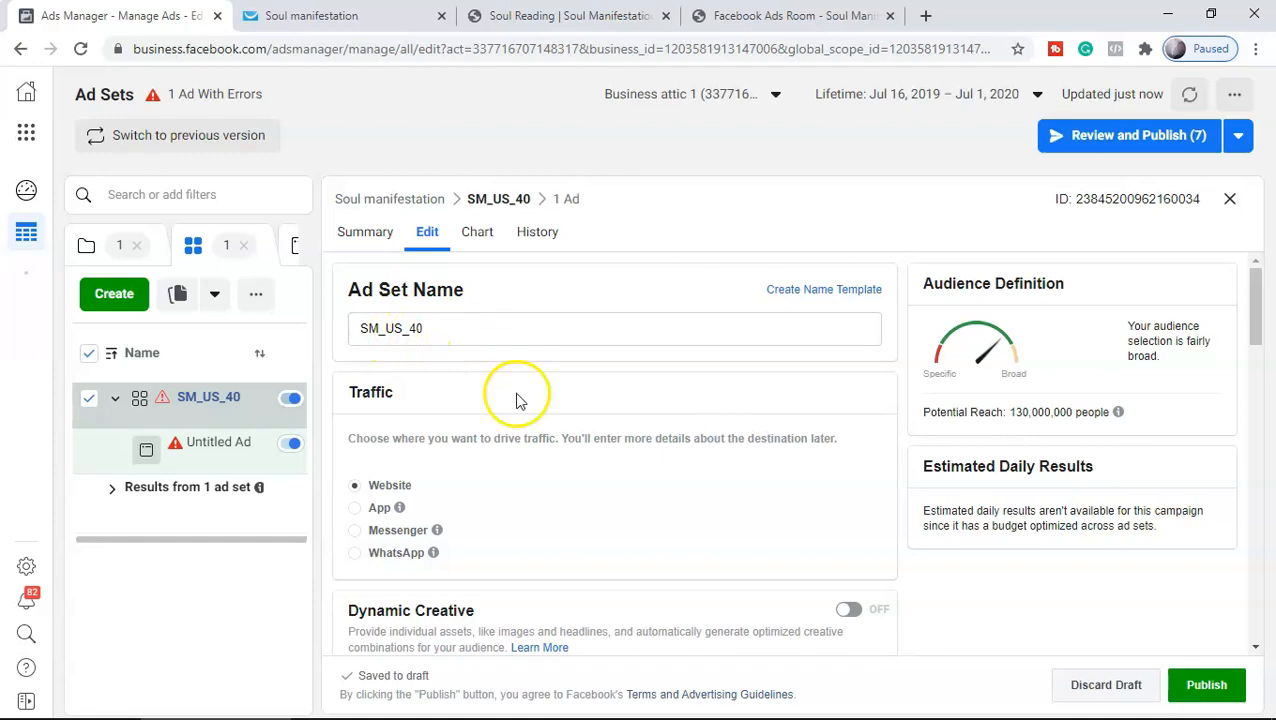
pyautogui.scroll(-3, 561, 476)
pyautogui.scroll(-5, 561, 476)
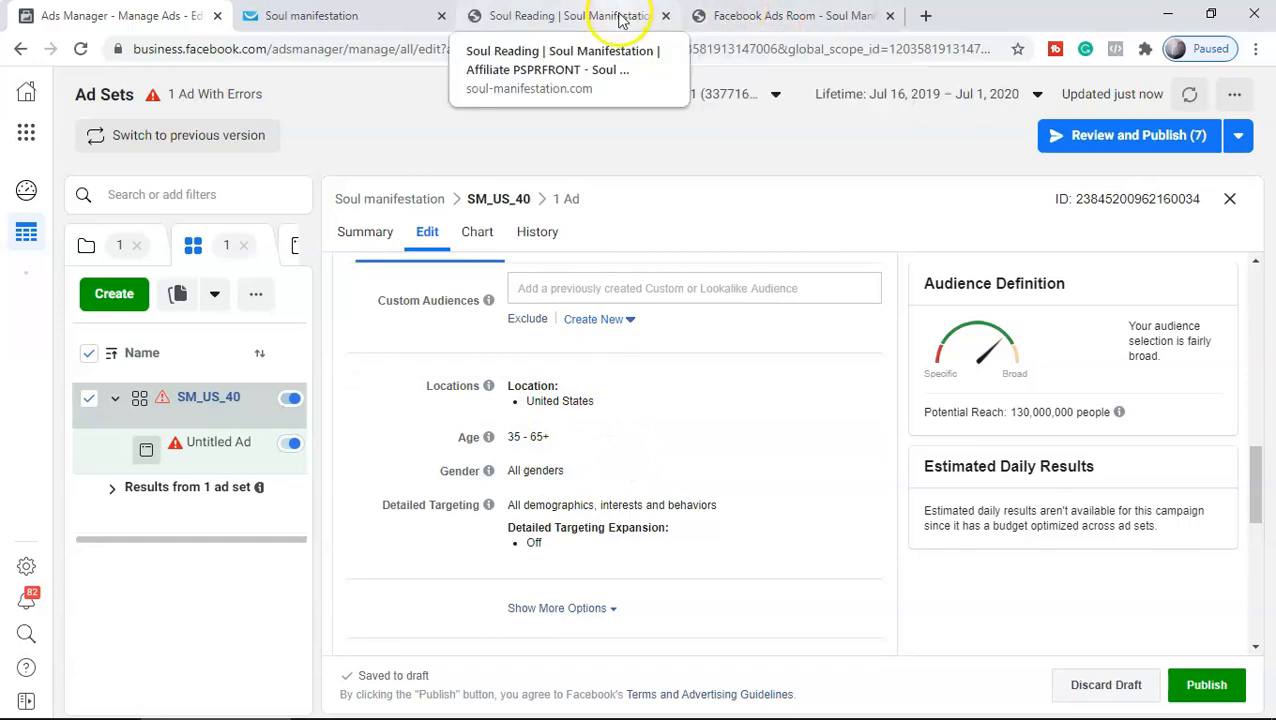
pyautogui.click(790, 15)
pyautogui.scroll(-8, 826, 399)
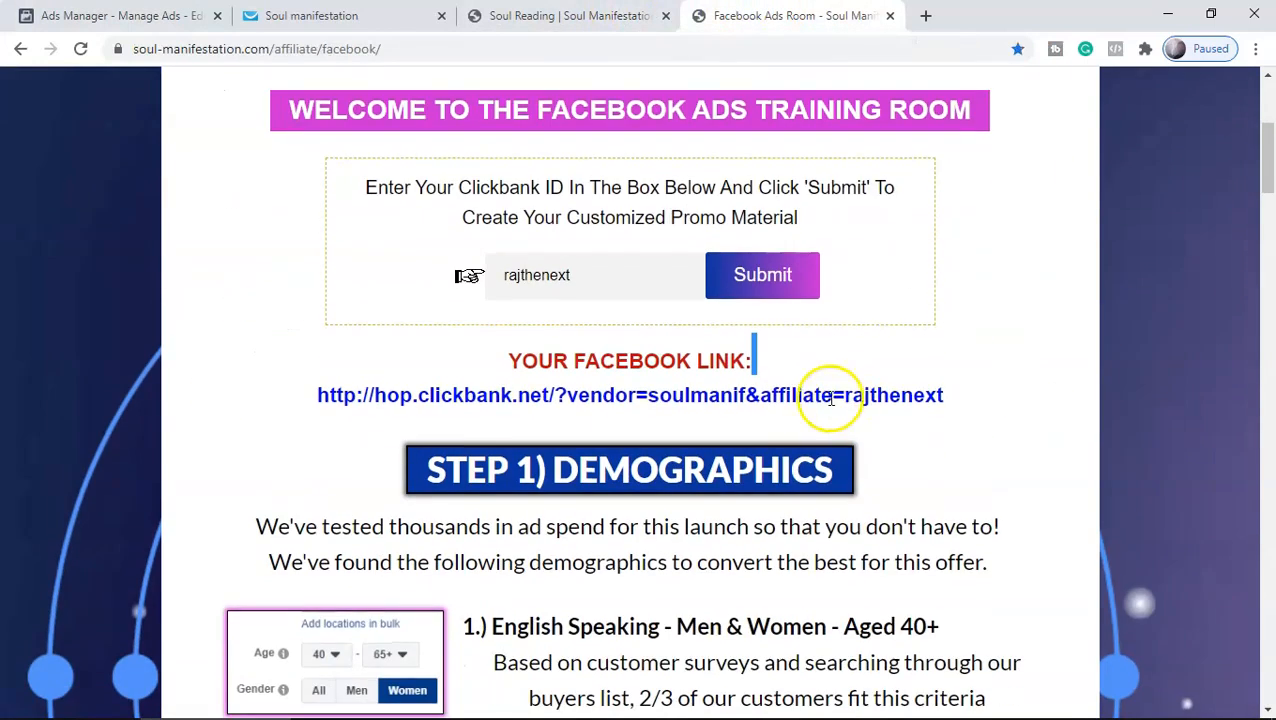
pyautogui.scroll(2, 798, 400)
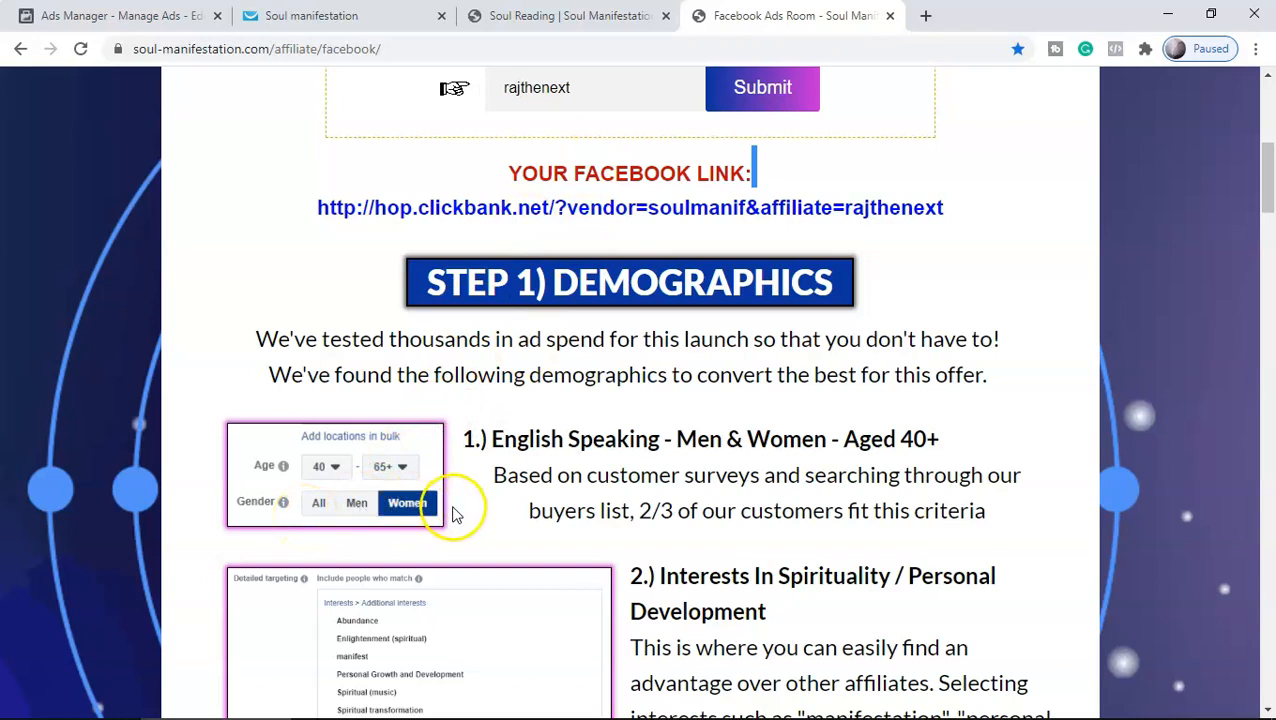
pyautogui.moveTo(677, 439); pyautogui.dragTo(837, 441)
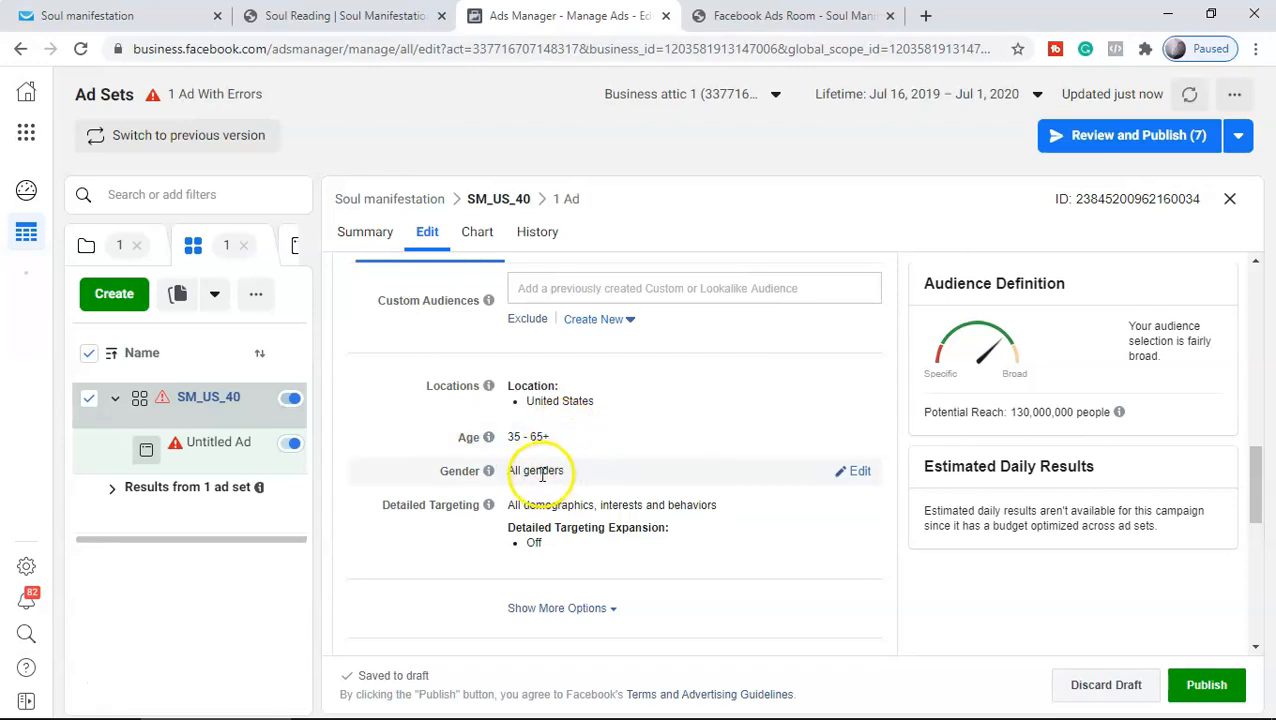
# - Open the ad set's gender and detailed targeting for editing and read the interests recommended in the Facebook Ads Room
pyautogui.click(859, 471)
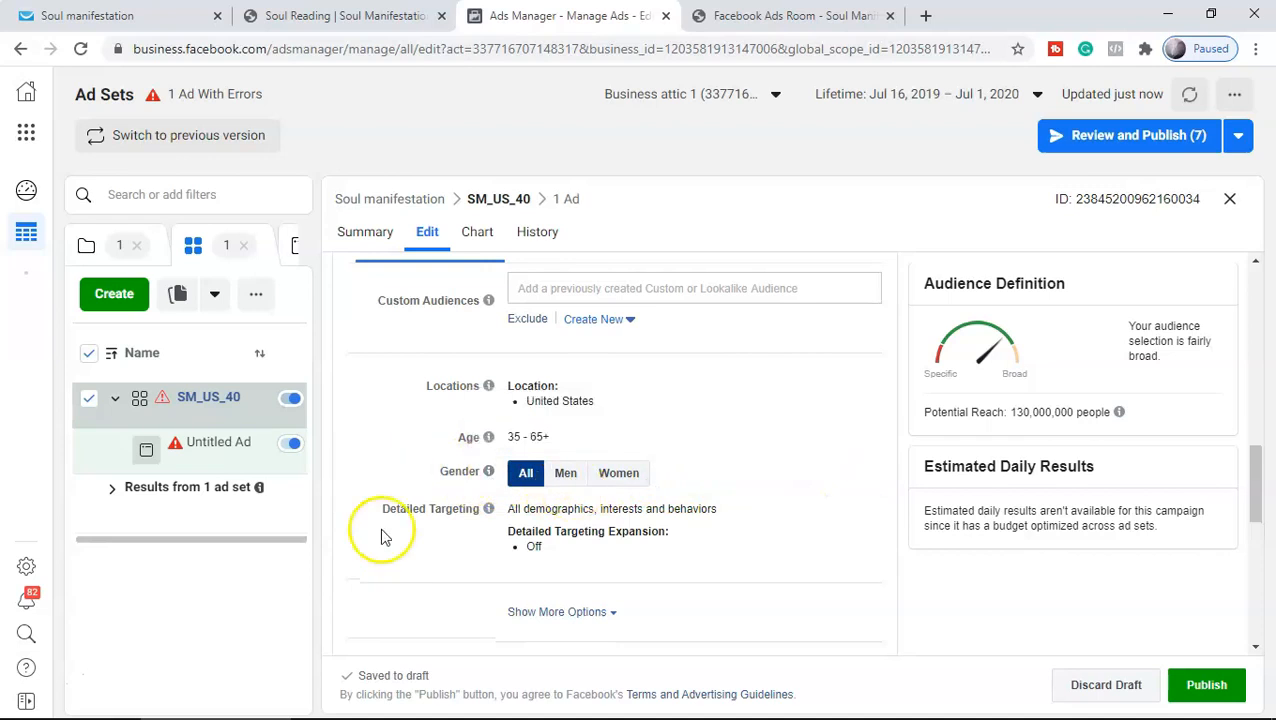
pyautogui.click(860, 512)
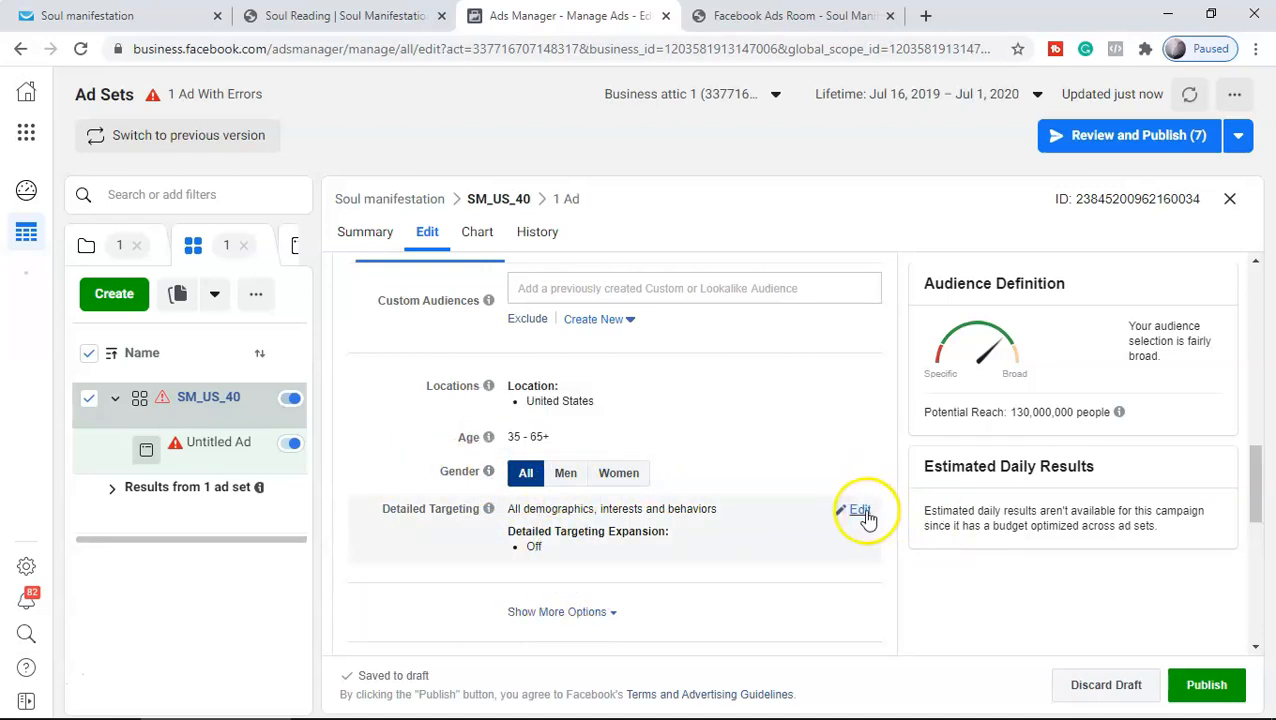
pyautogui.click(738, 16)
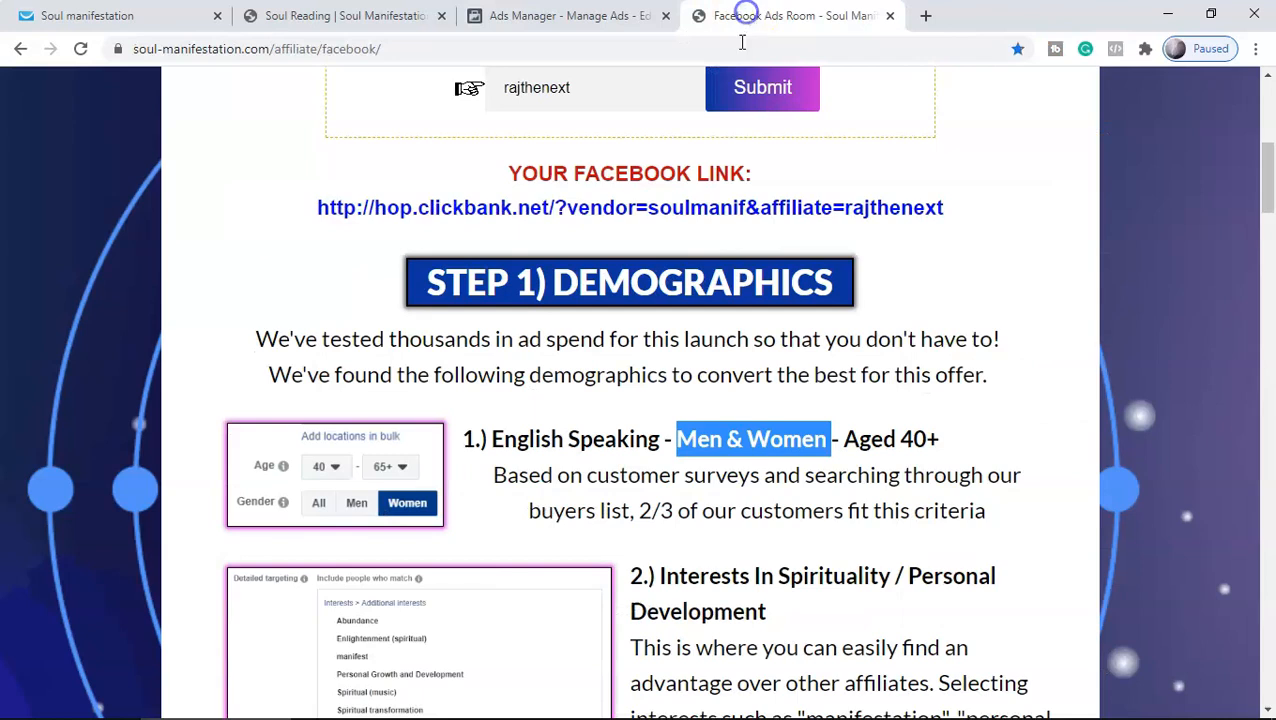
pyautogui.scroll(-2, 775, 512)
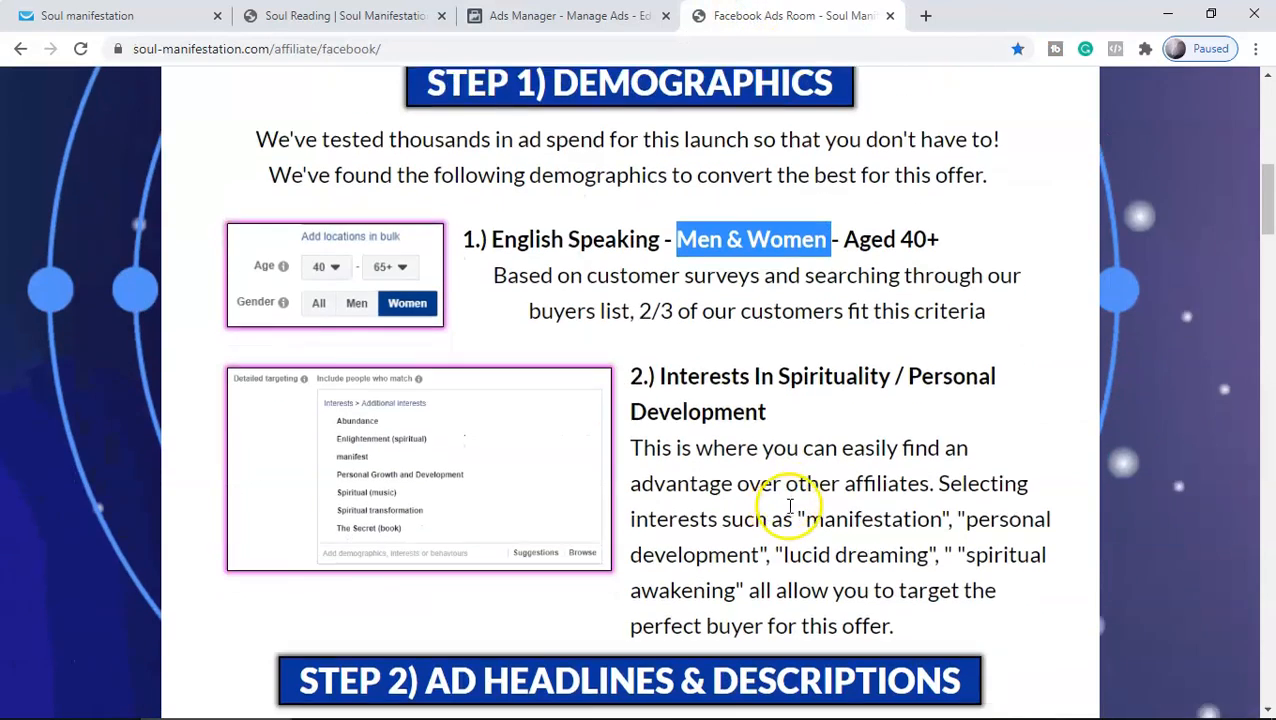
pyautogui.scroll(-2, 785, 522)
pyautogui.moveTo(806, 344); pyautogui.dragTo(906, 380)
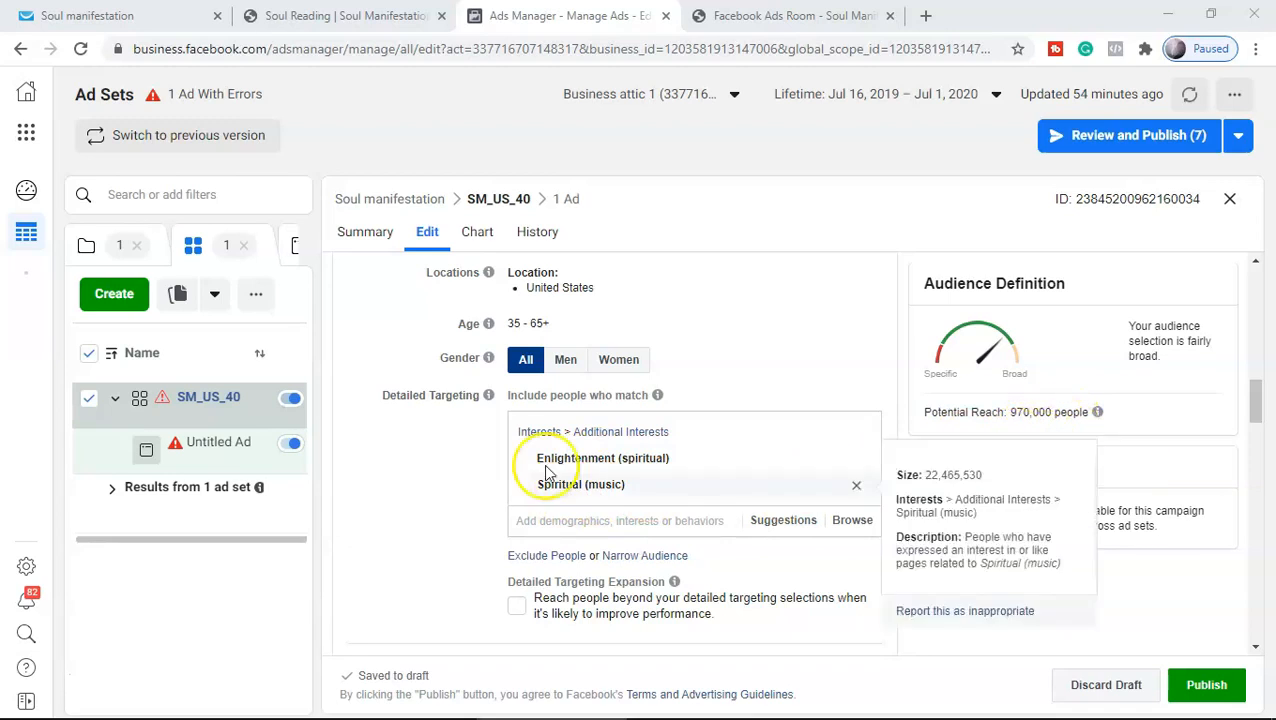
# - Review the SM_US_40 ad set's manual placements, covering devices, platforms, feeds, stories, search and in-article options
pyautogui.scroll(-3, 441, 484)
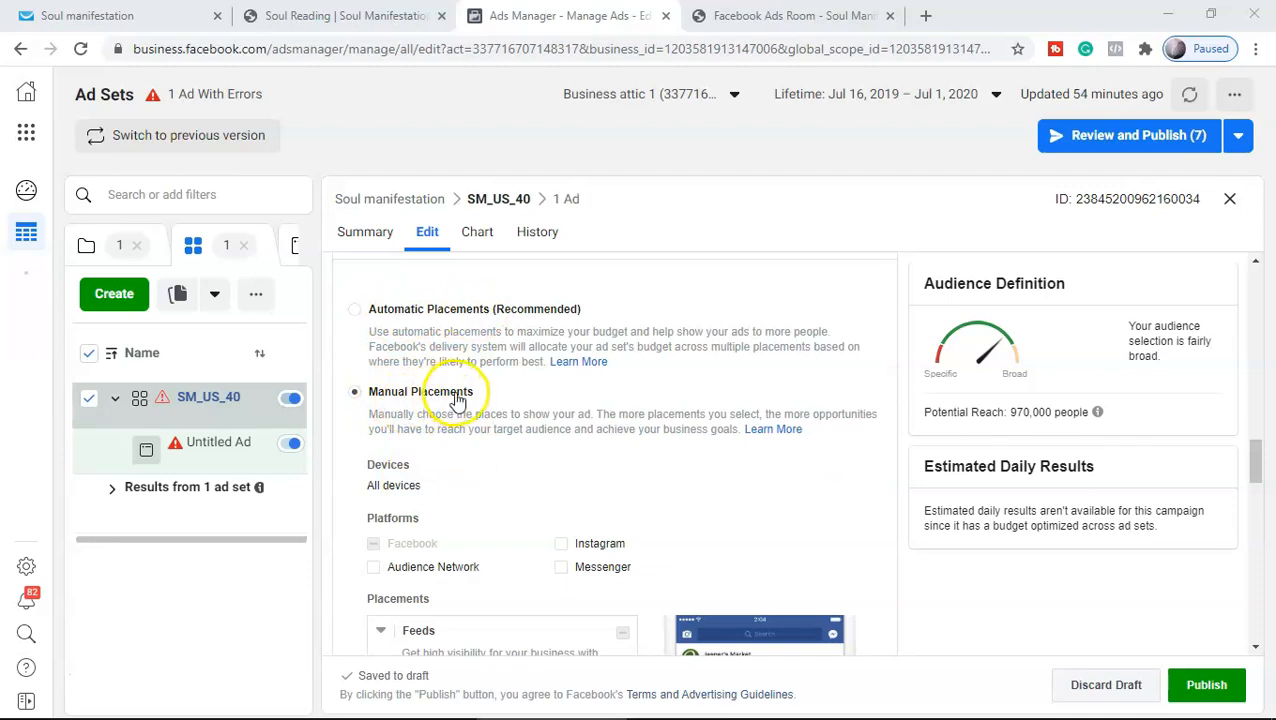
pyautogui.scroll(-1, 500, 464)
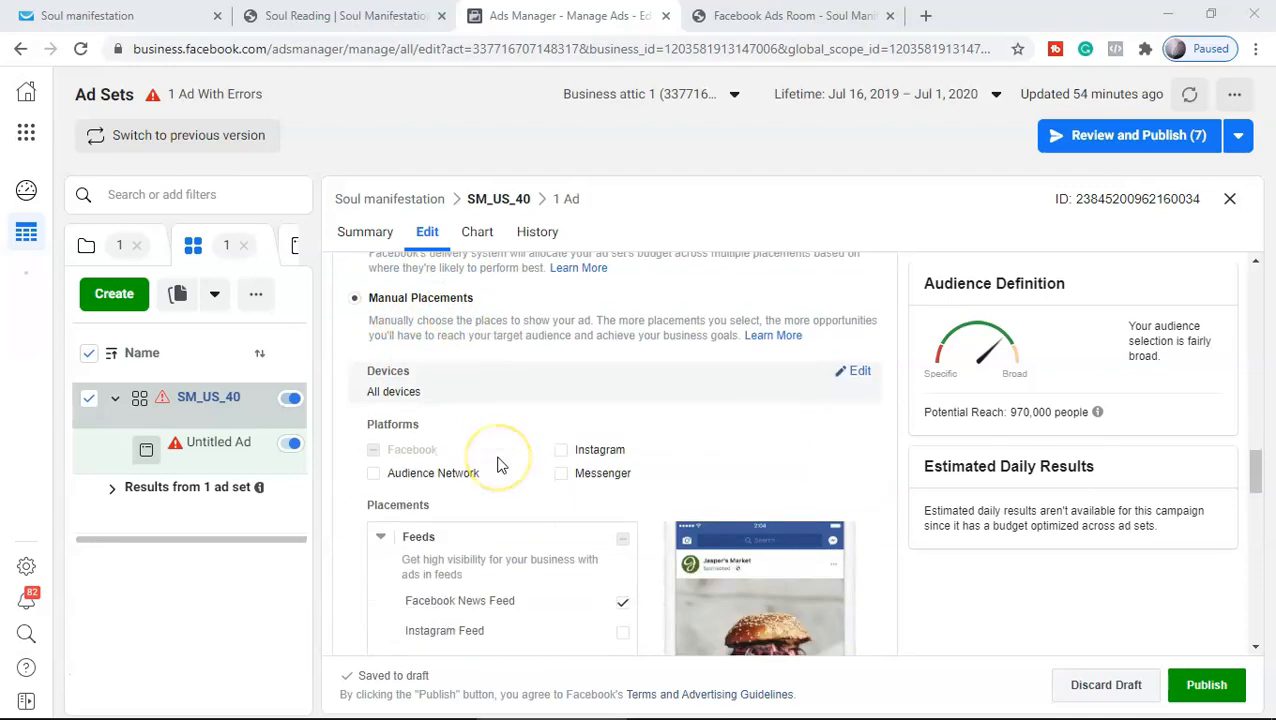
pyautogui.scroll(-1, 507, 452)
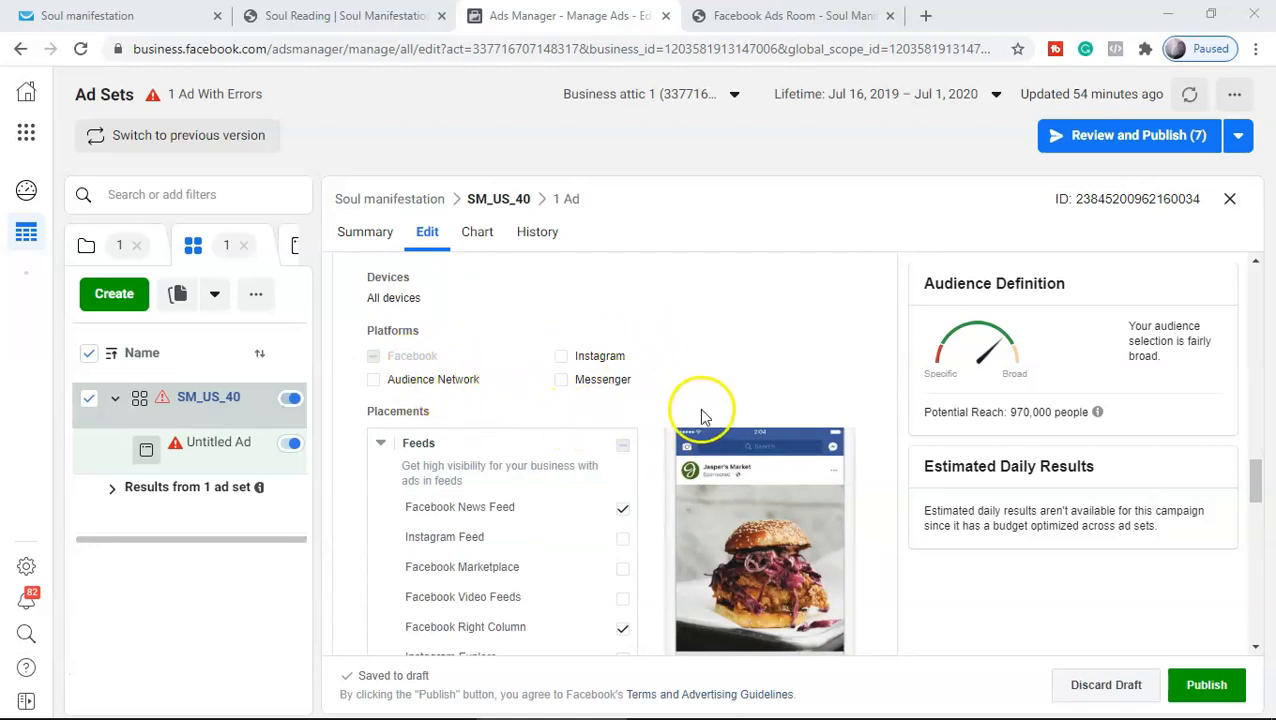
pyautogui.scroll(-2, 690, 397)
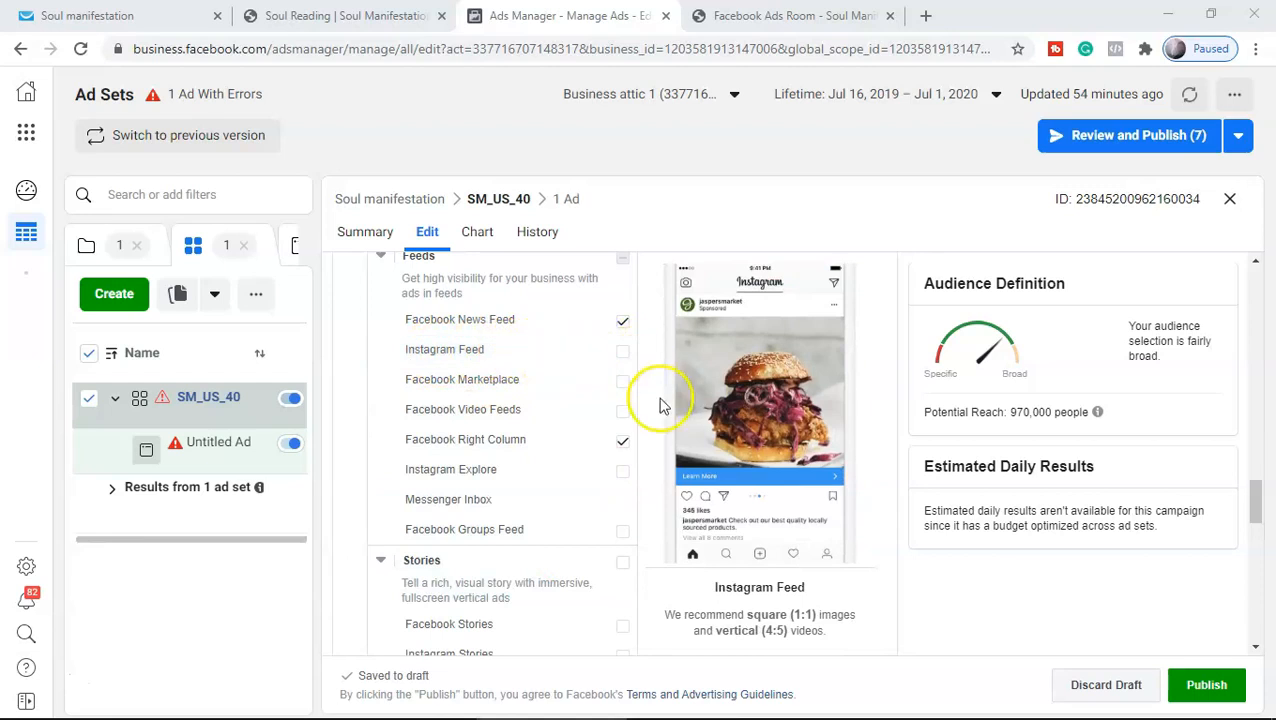
pyautogui.scroll(-3, 630, 540)
pyautogui.scroll(-4, 623, 540)
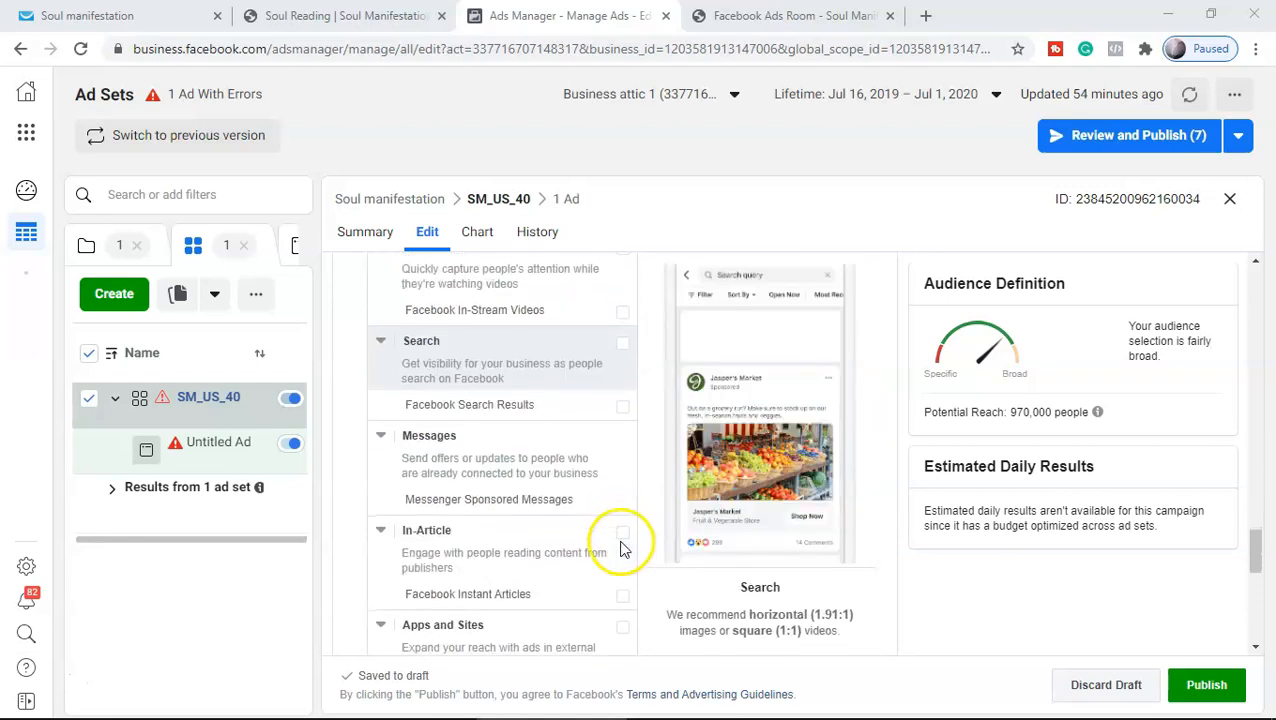
pyautogui.scroll(-6, 617, 370)
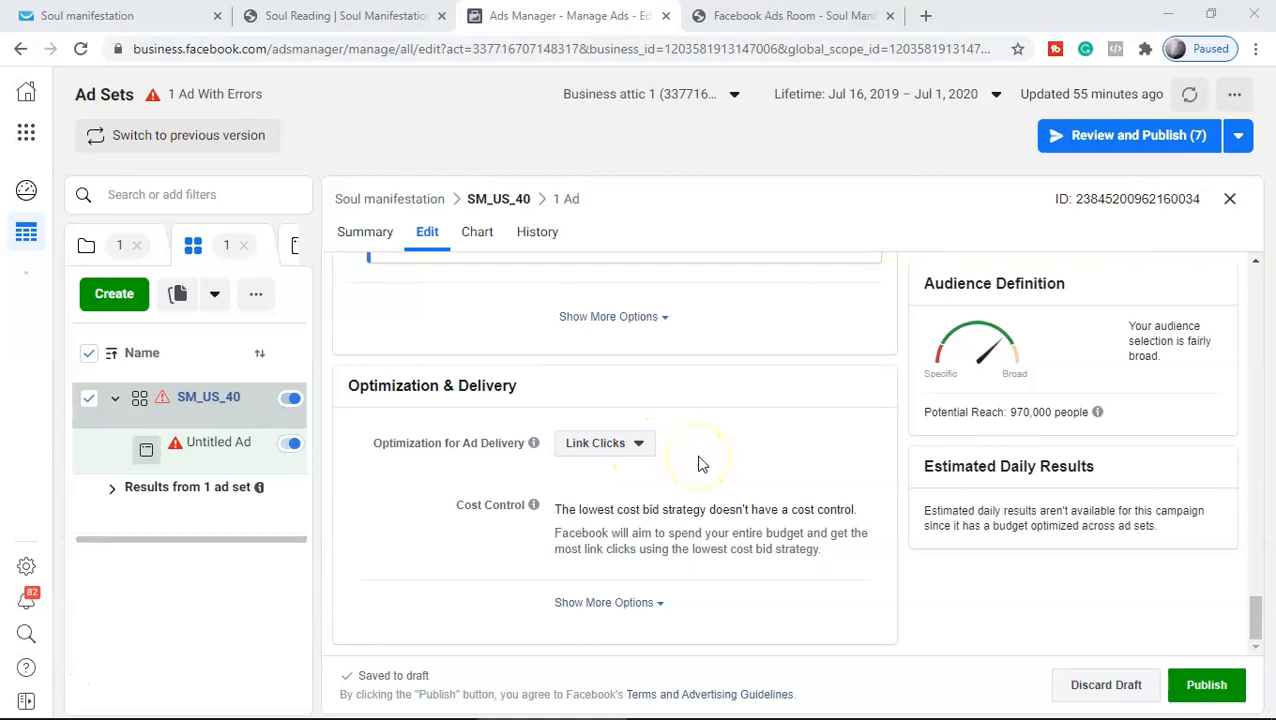
# - Set the ad set's optimization for ad delivery to Landing Page Views
pyautogui.click(640, 445)
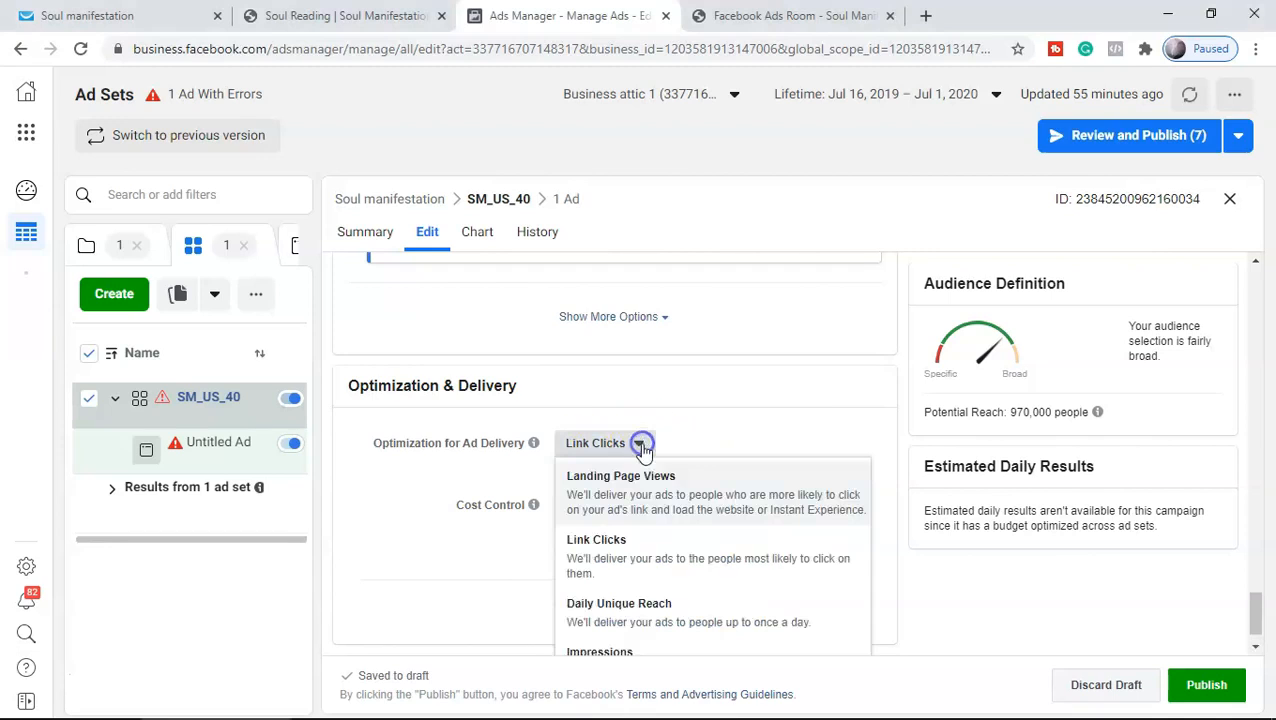
pyautogui.click(650, 500)
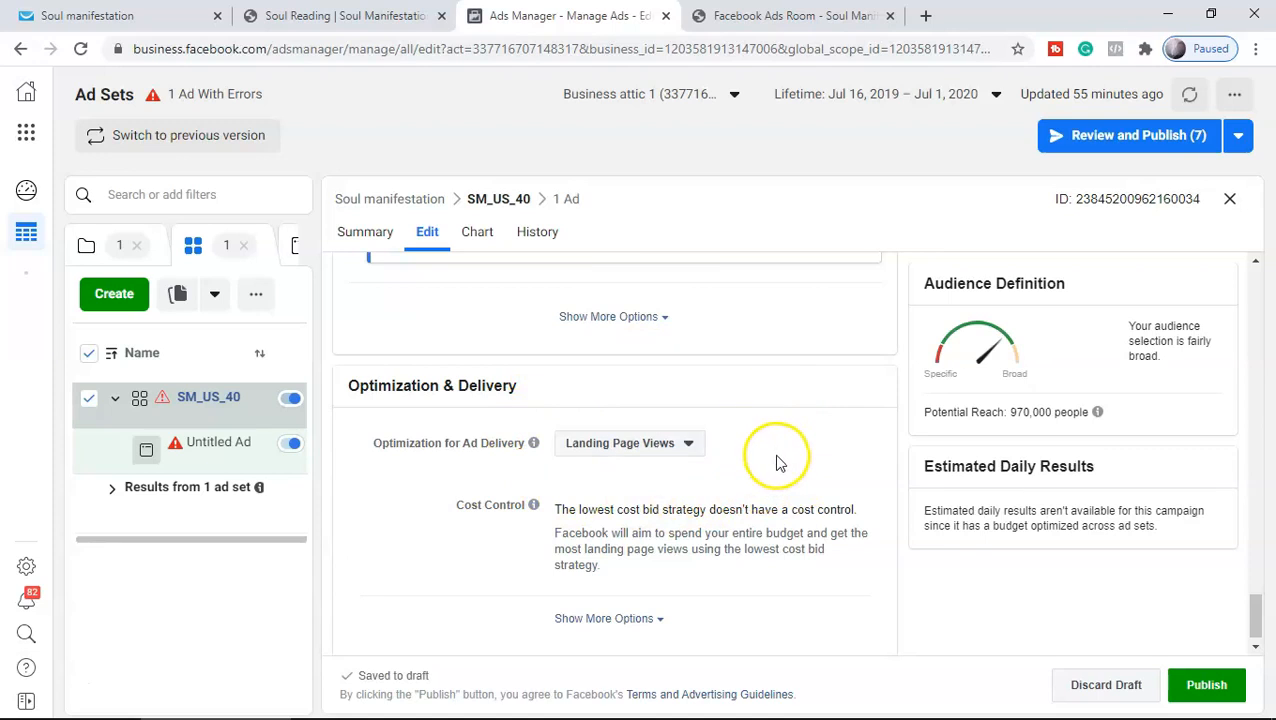
pyautogui.scroll(2, 749, 550)
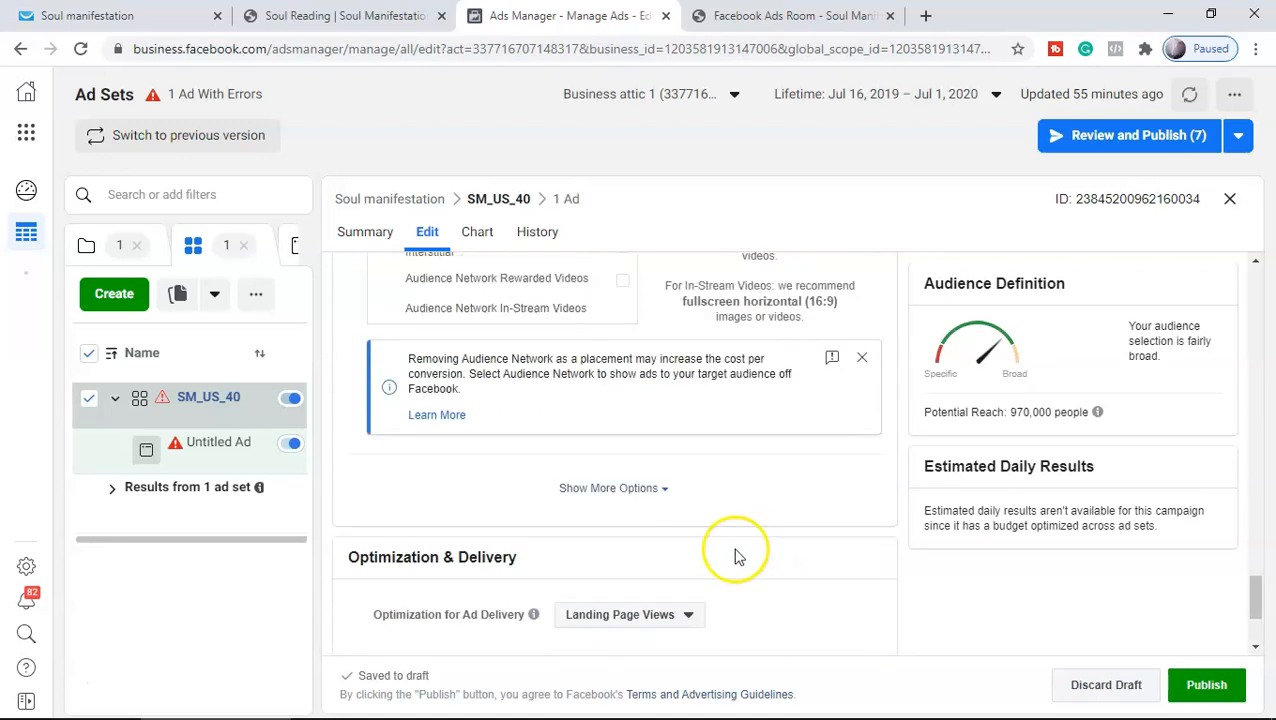
pyautogui.scroll(10, 735, 555)
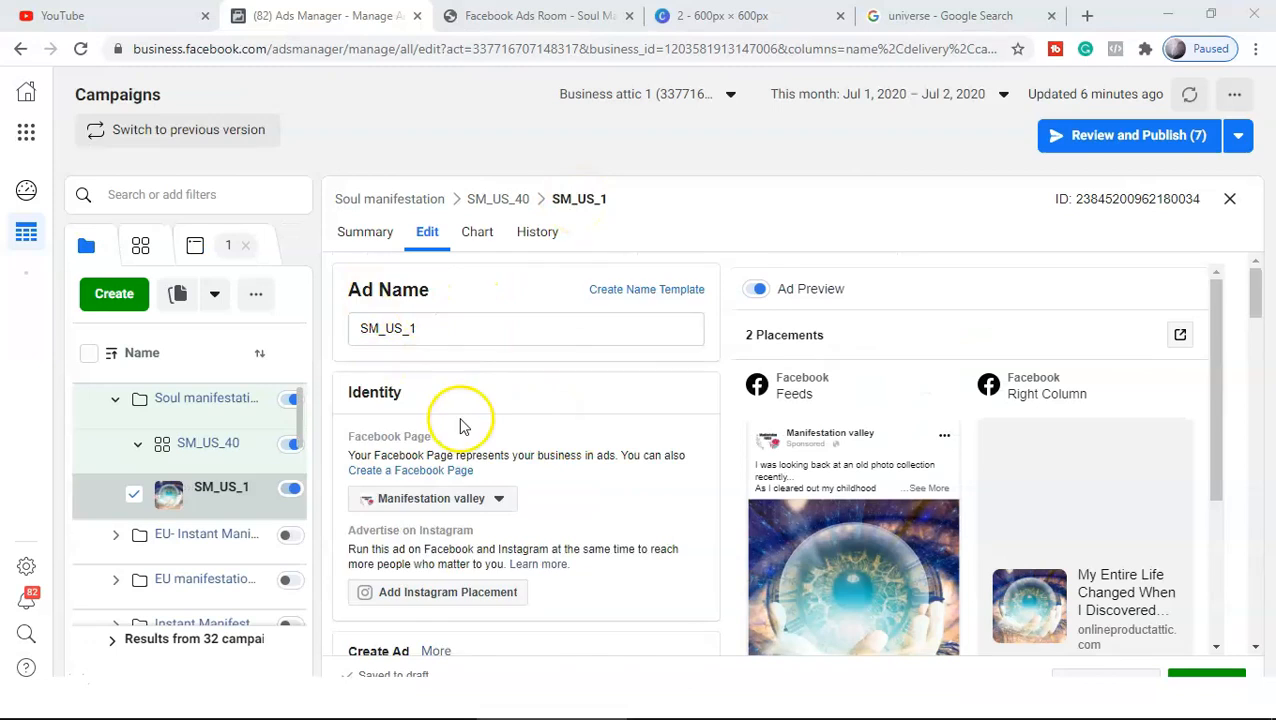
# - Look through the Facebook Pages available as the identity of the SM_US_1 ad, keeping Manifestation valley
pyautogui.scroll(-2, 458, 425)
pyautogui.click(499, 316)
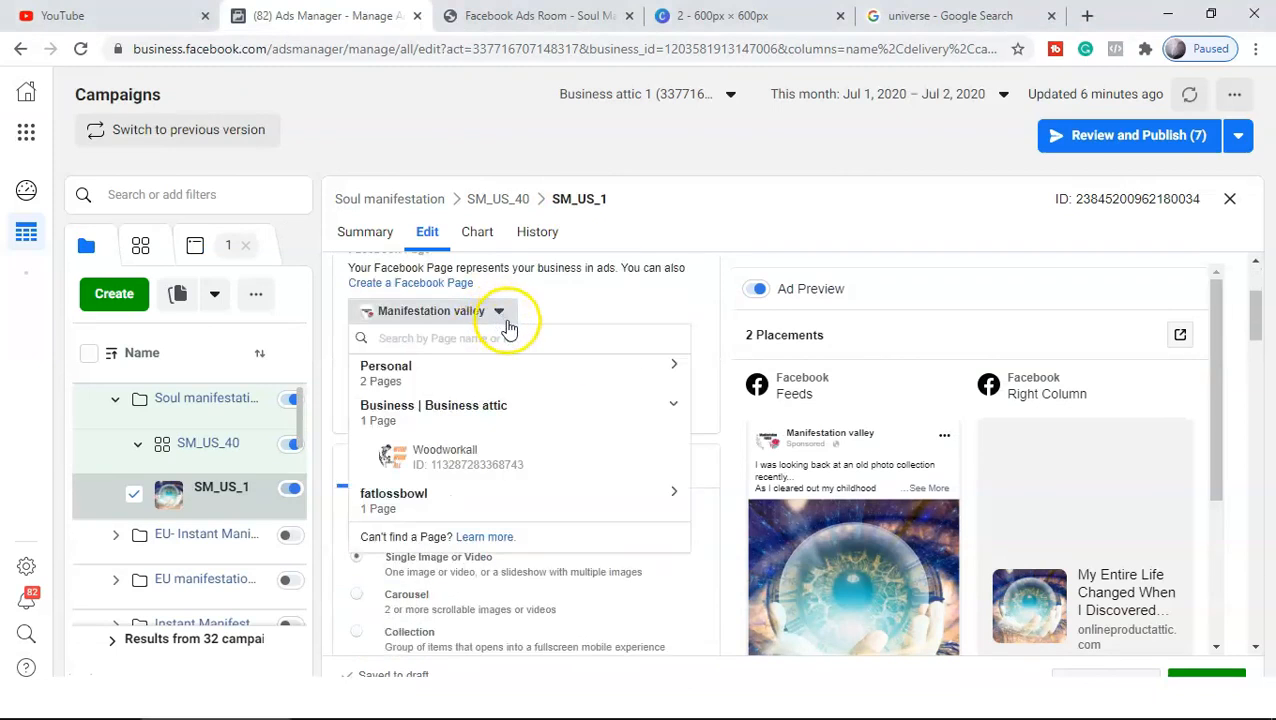
pyautogui.click(668, 222)
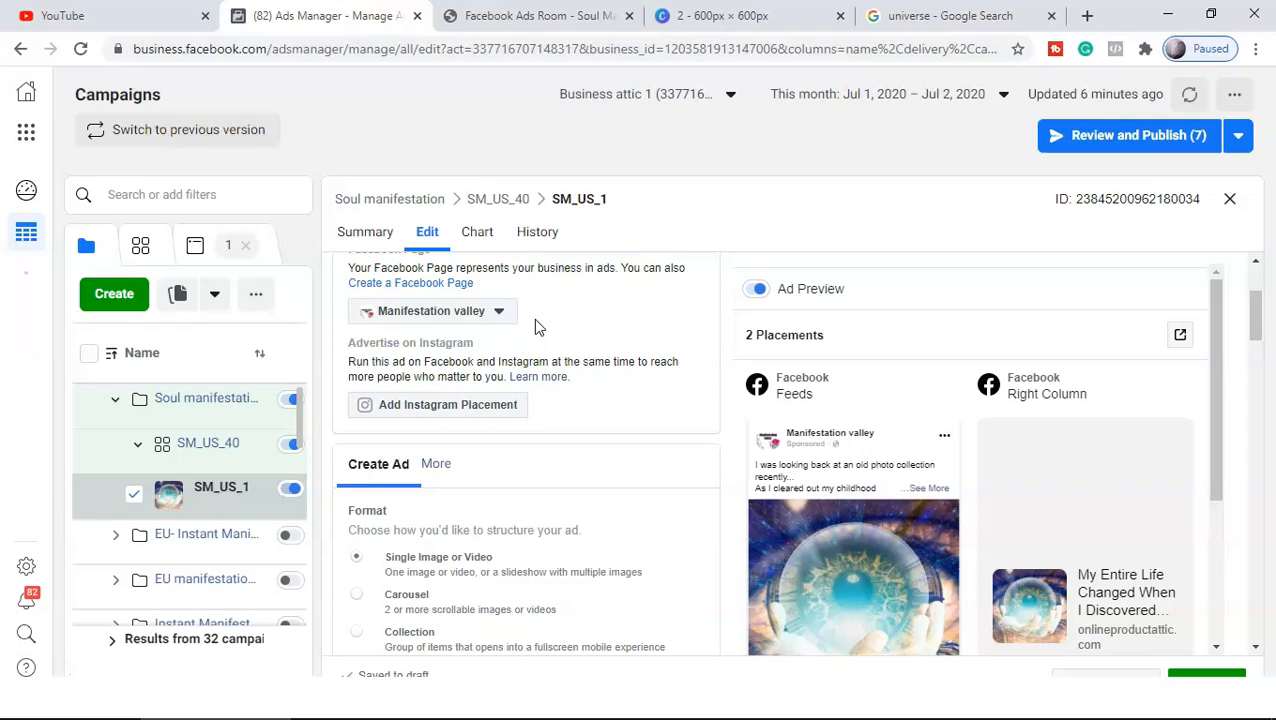
pyautogui.click(509, 316)
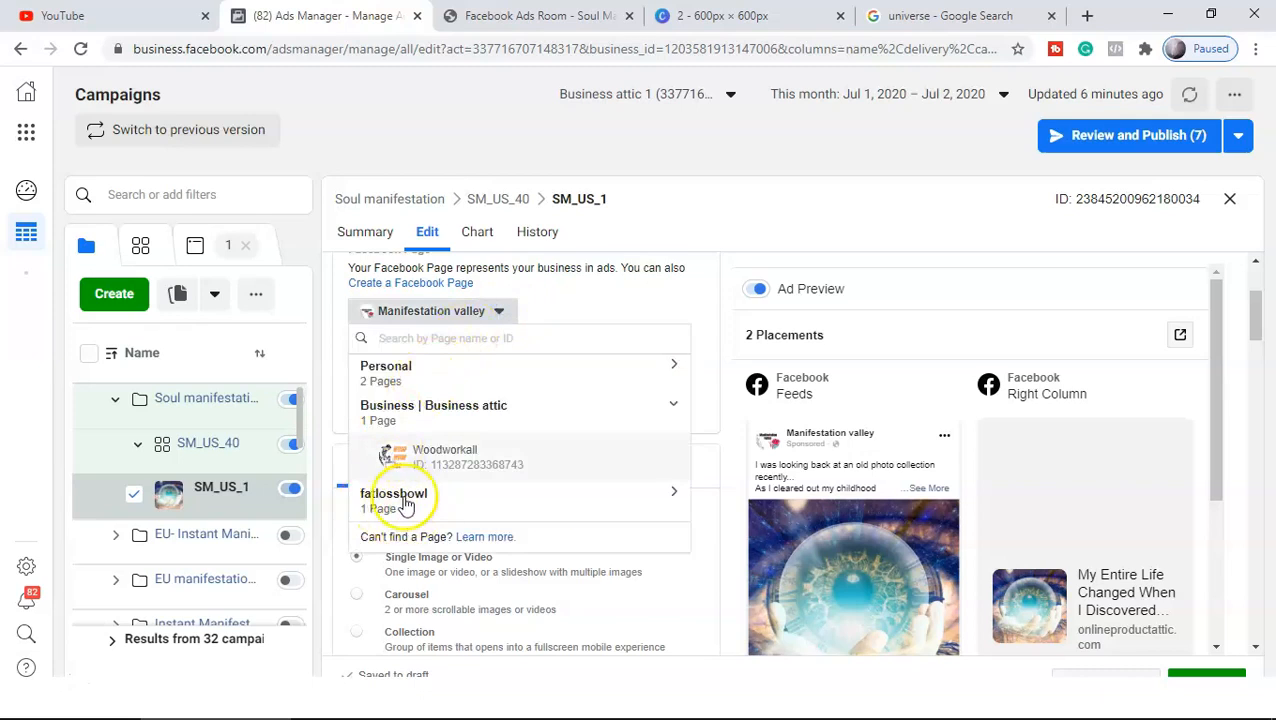
pyautogui.click(686, 233)
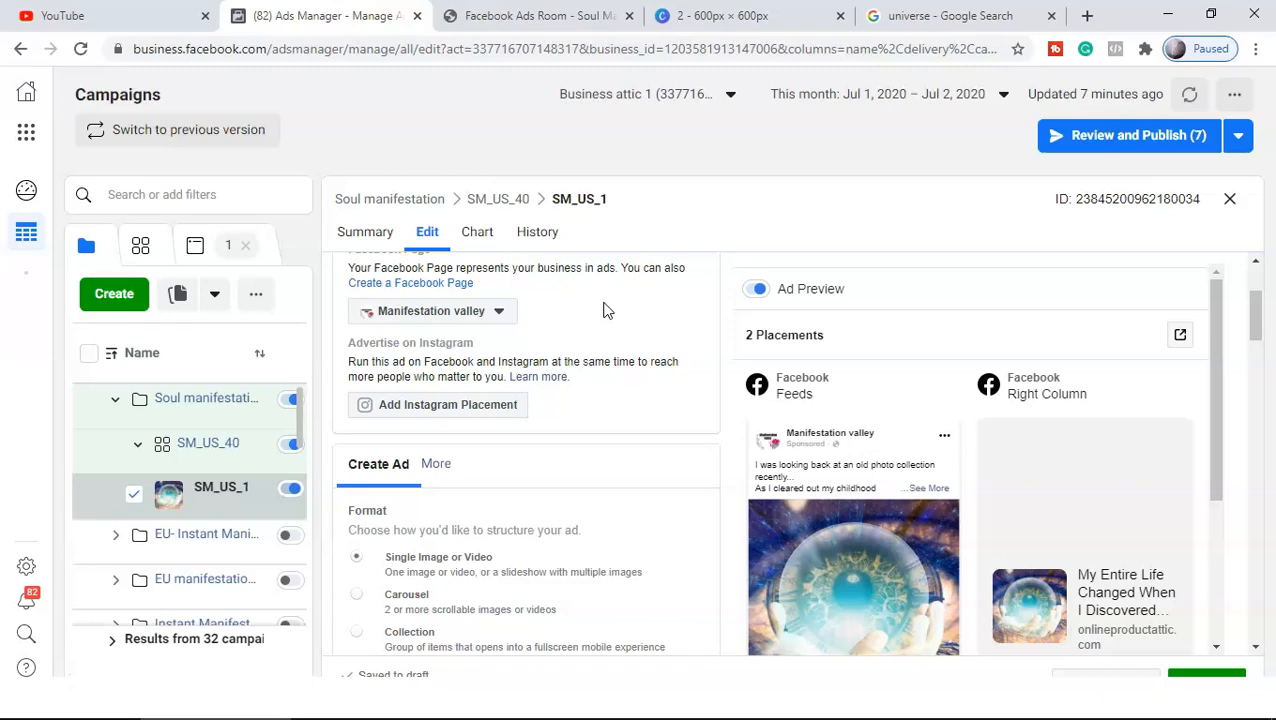
# - Review the SM_US_1 ad's format, image, primary text, headline, description, website URL and call to action
pyautogui.scroll(-3, 600, 335)
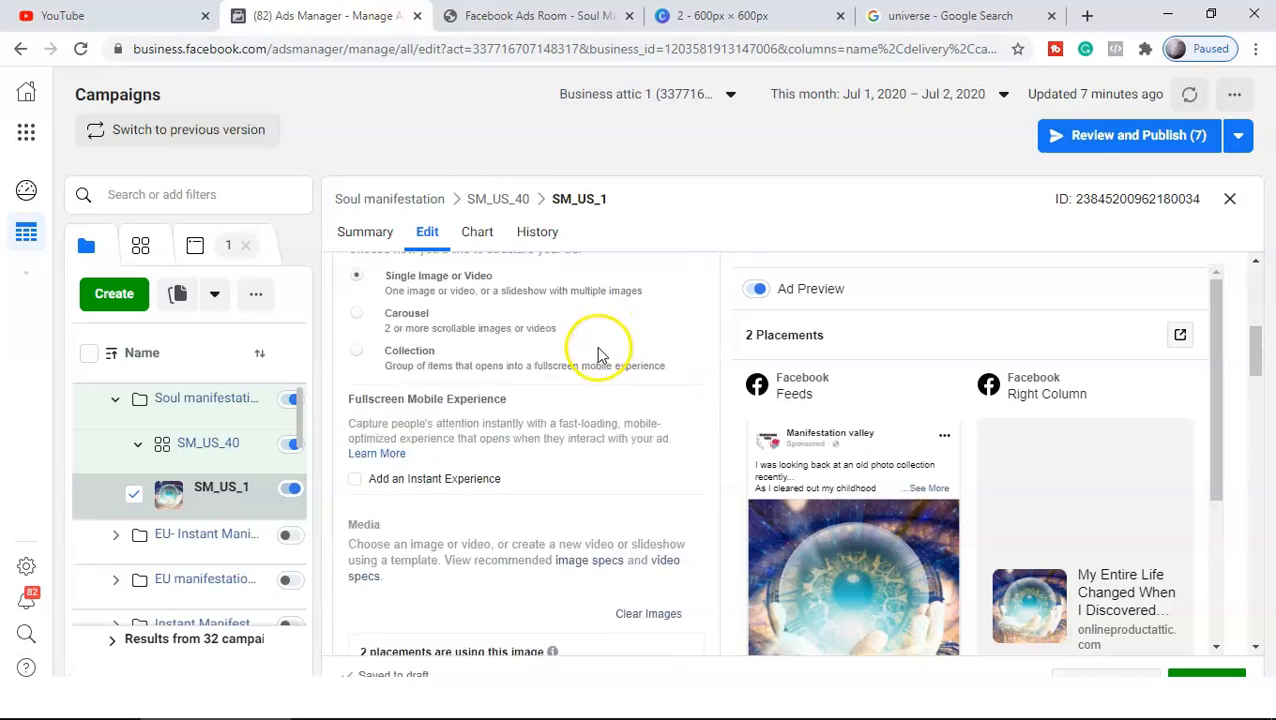
pyautogui.scroll(-2, 607, 401)
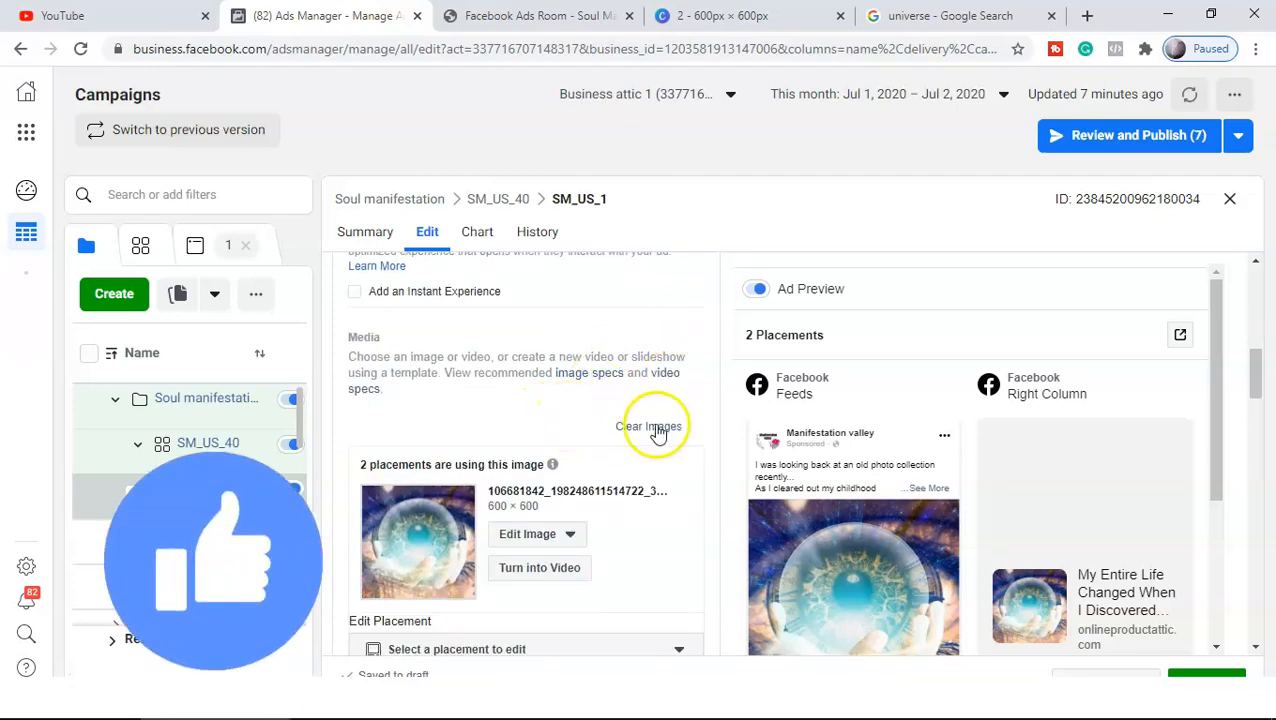
pyautogui.scroll(-2, 658, 432)
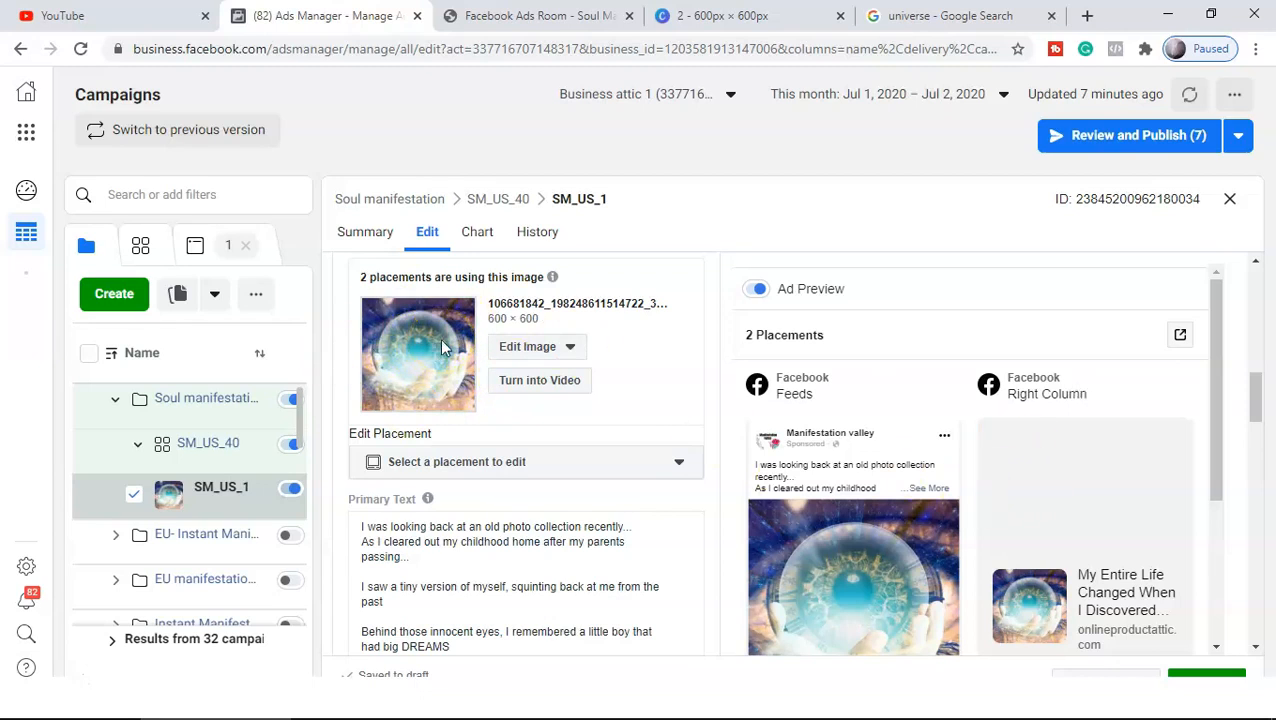
pyautogui.scroll(-3, 470, 470)
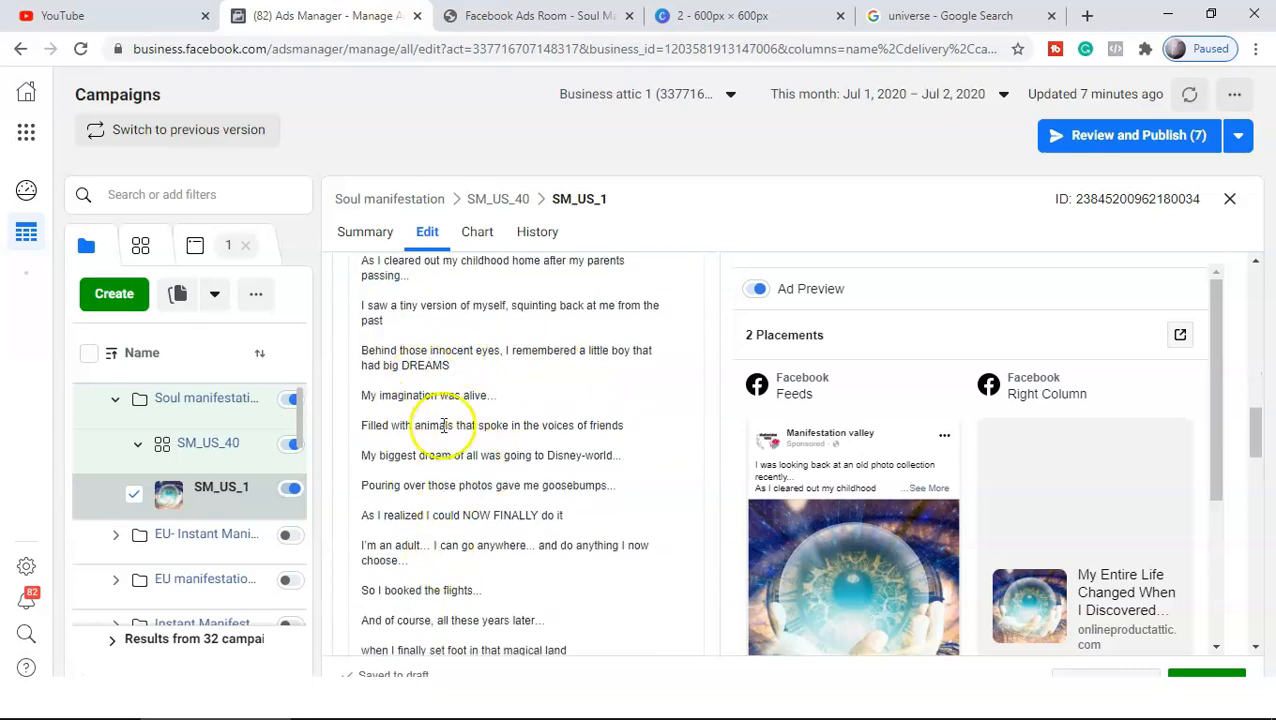
pyautogui.scroll(-10, 443, 425)
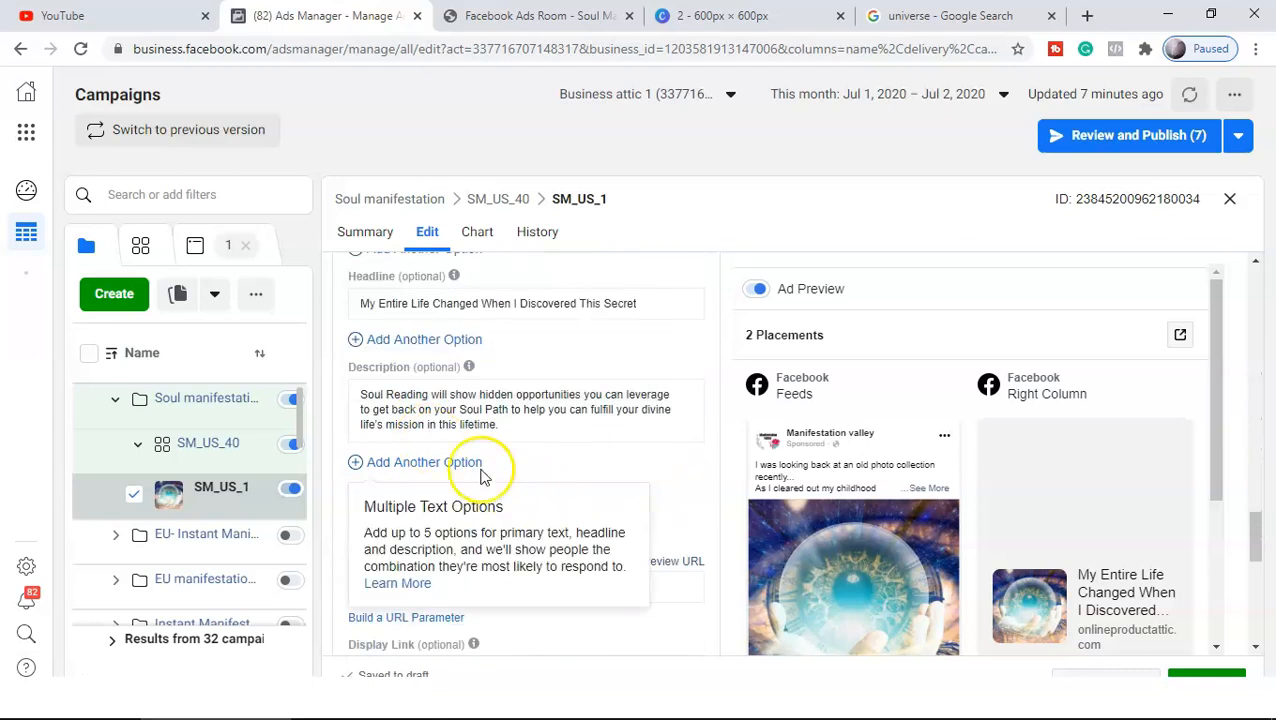
pyautogui.scroll(-2, 600, 465)
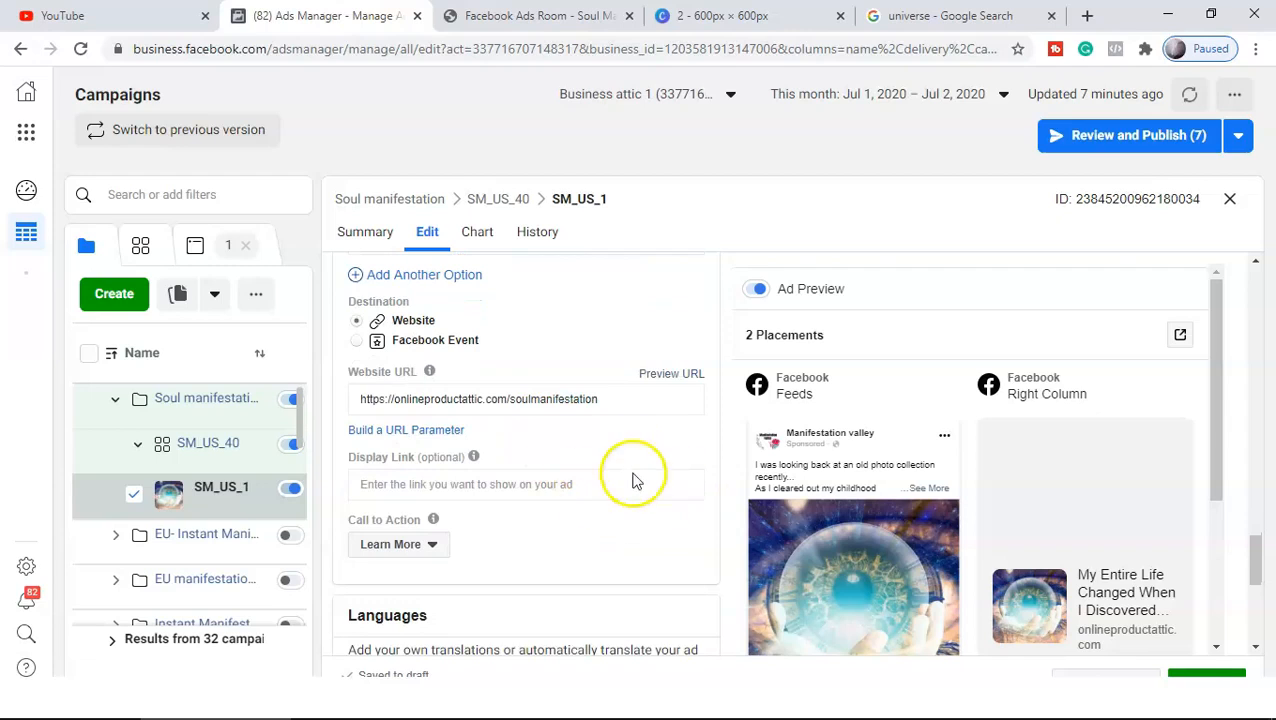
pyautogui.scroll(-1, 632, 464)
pyautogui.scroll(6, 520, 440)
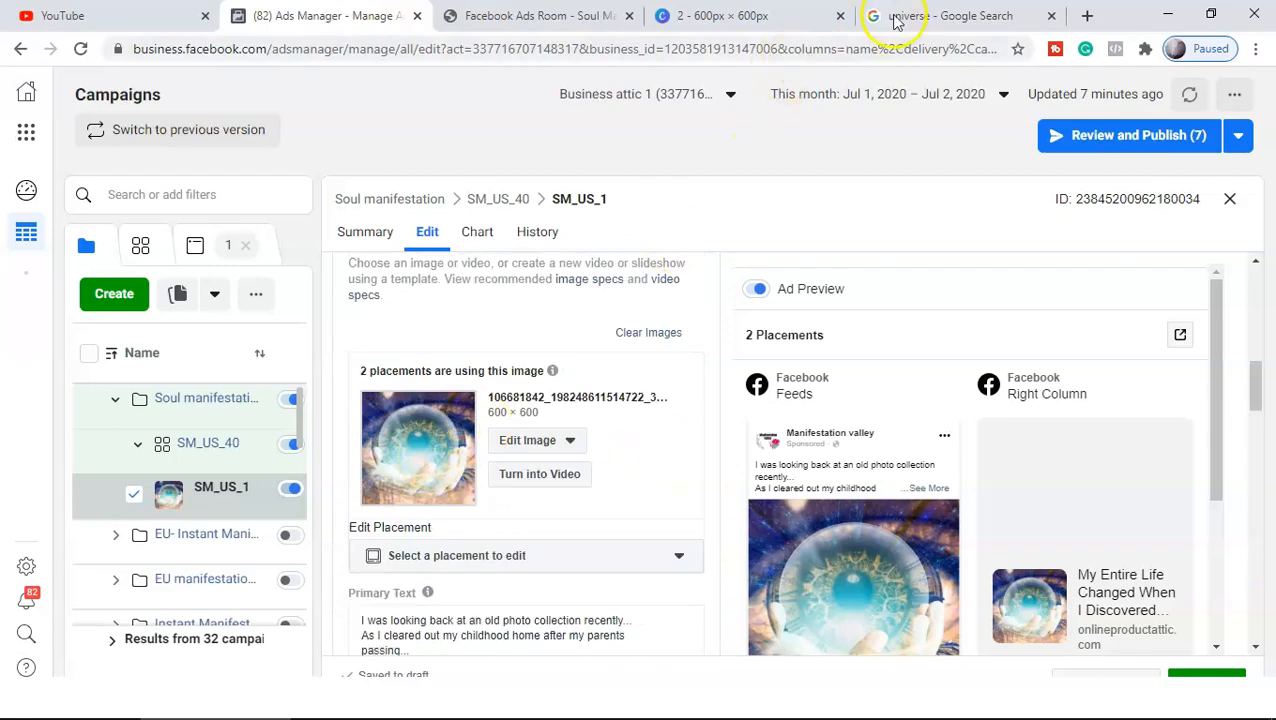
# - Switch to the Google Images results for universe and preview the circular universe picture from Medium
pyautogui.click(940, 16)
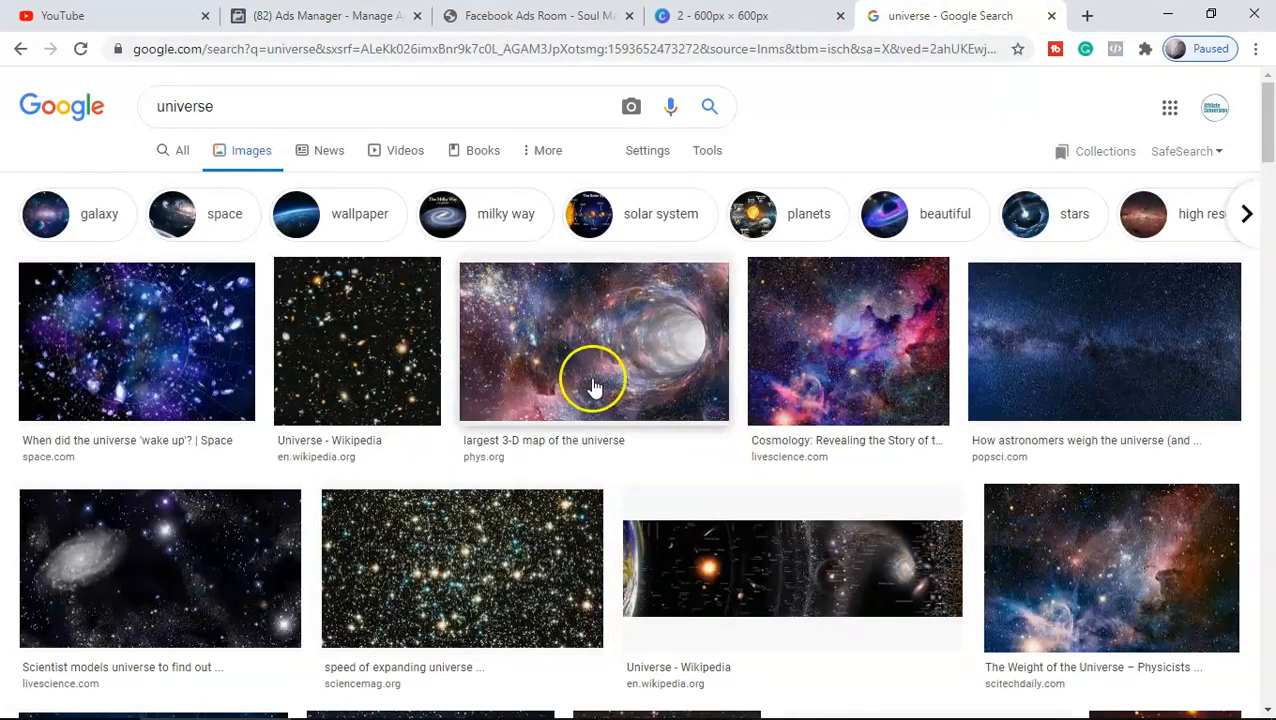
pyautogui.scroll(-7, 600, 392)
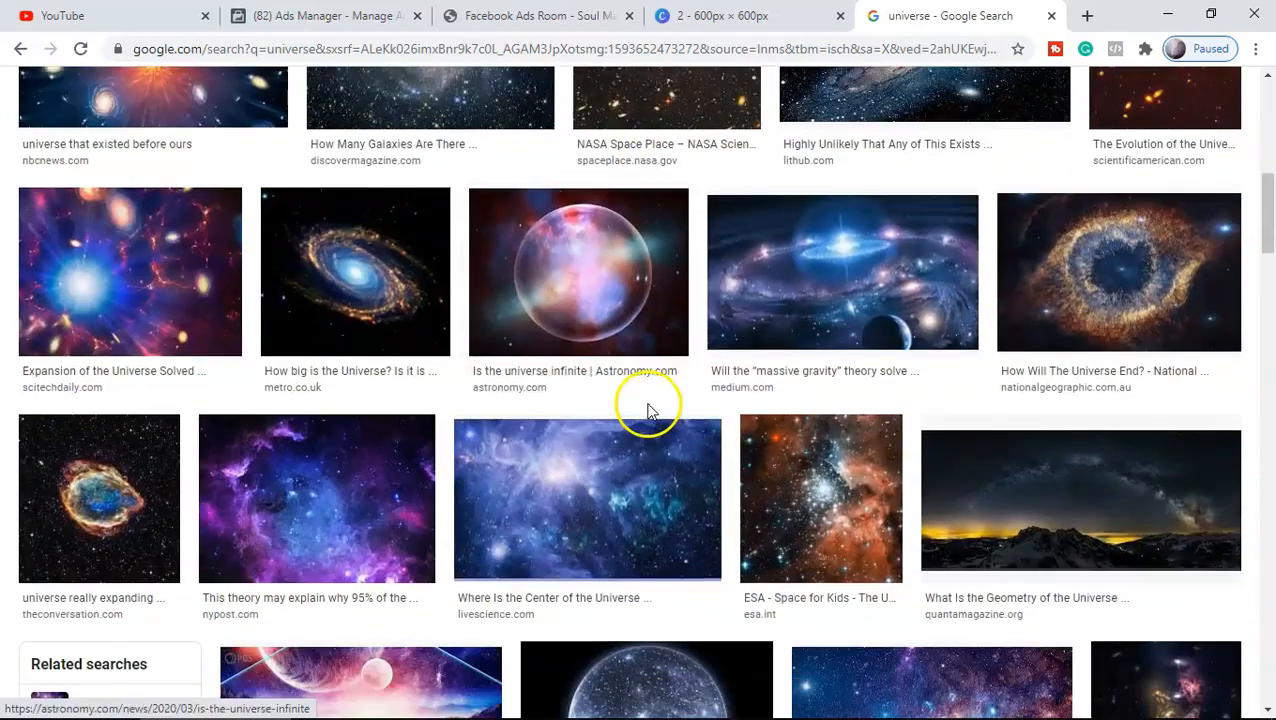
pyautogui.scroll(-5, 648, 410)
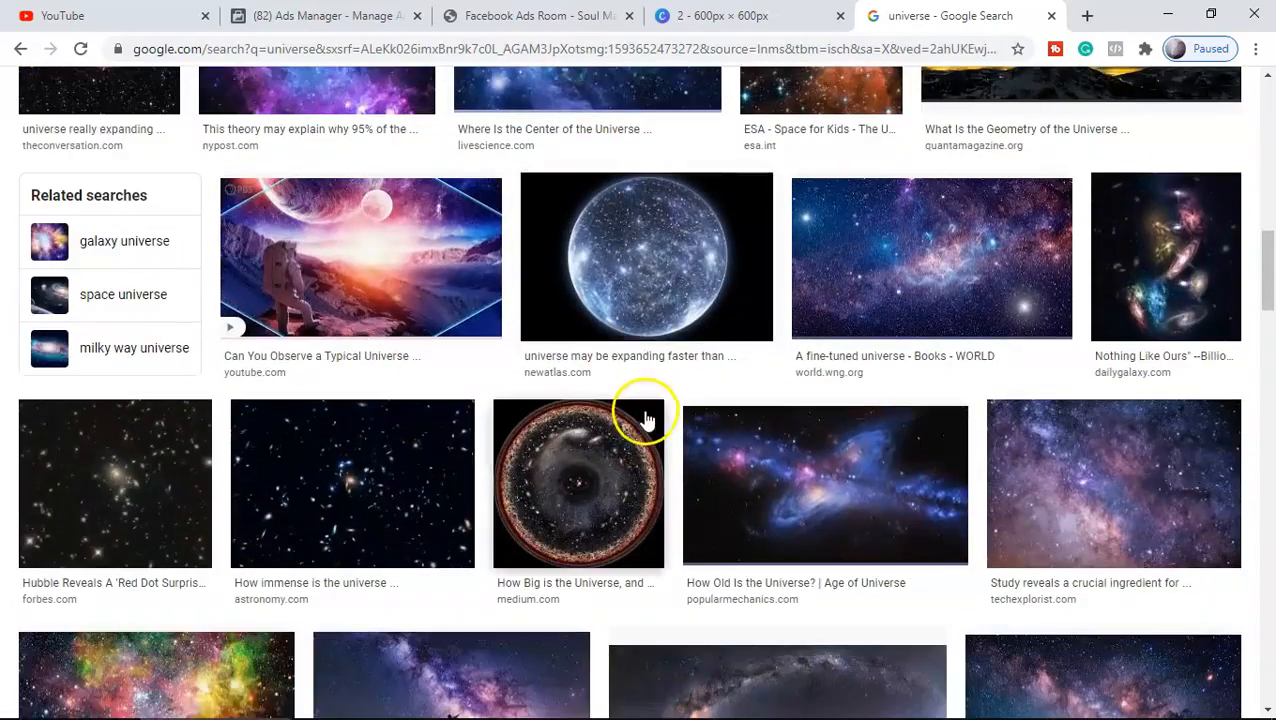
pyautogui.click(570, 470)
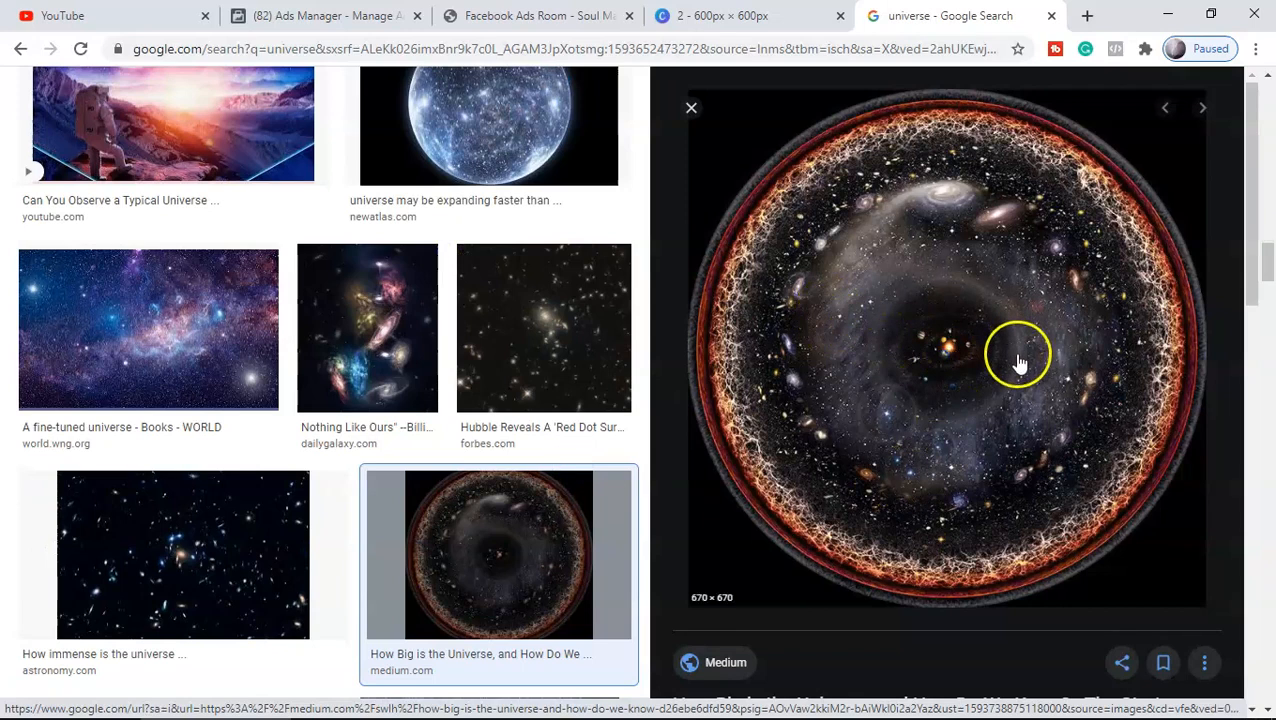
# - Save the circular universe picture as a JPEG image in the Downloads folder
pyautogui.rightClick(935, 331)
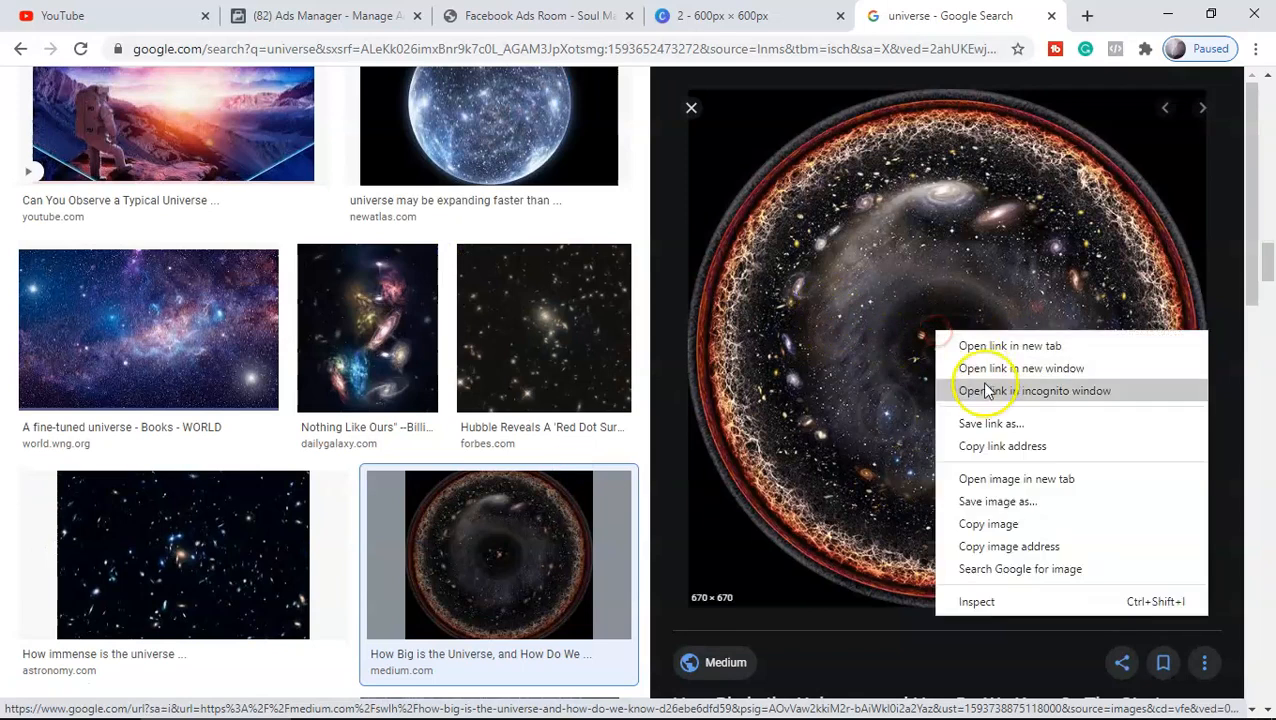
pyautogui.click(1003, 501)
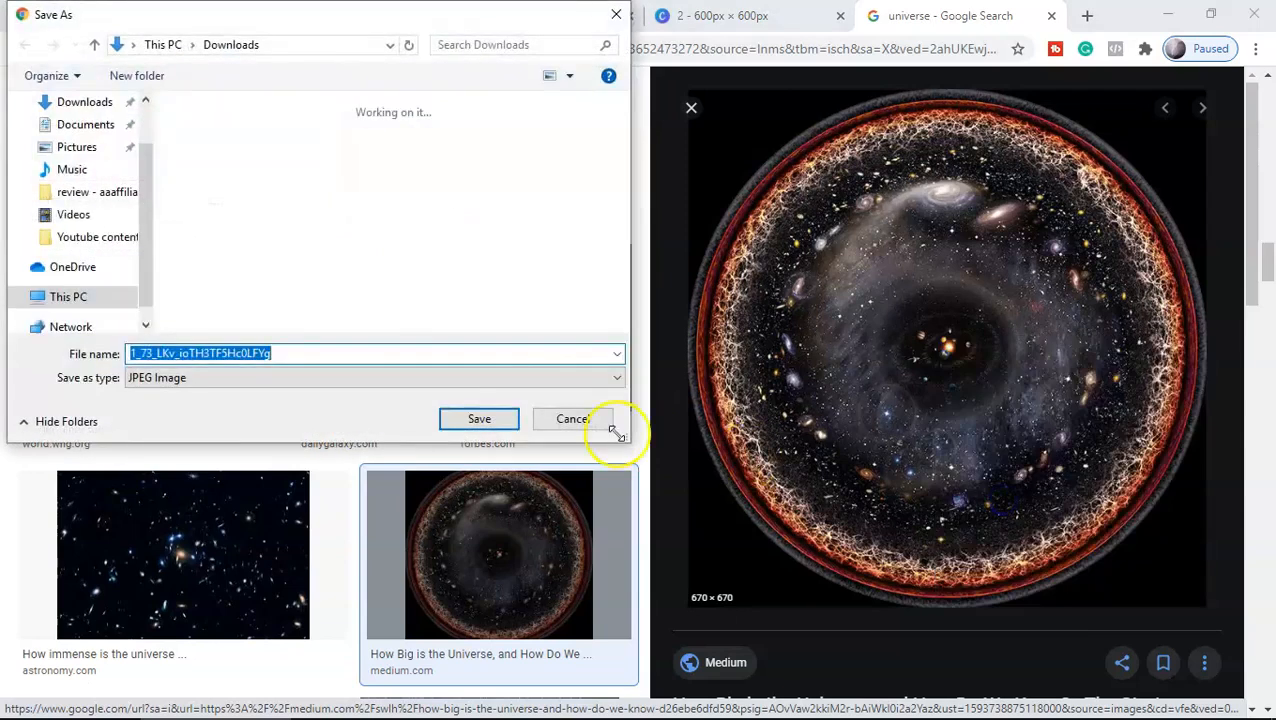
pyautogui.click(480, 419)
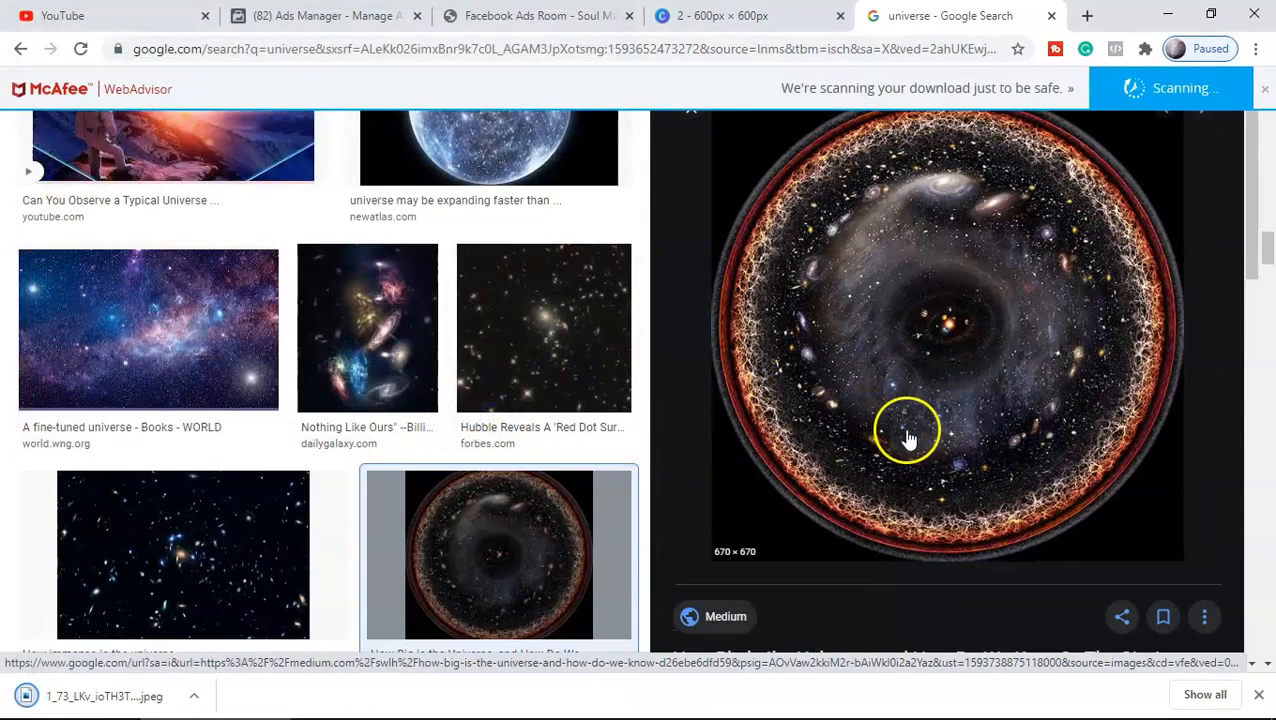
# - Switch to the 600px × 600px Canva design, shift the red frame down the page and delete the meditation picture
pyautogui.click(766, 18)
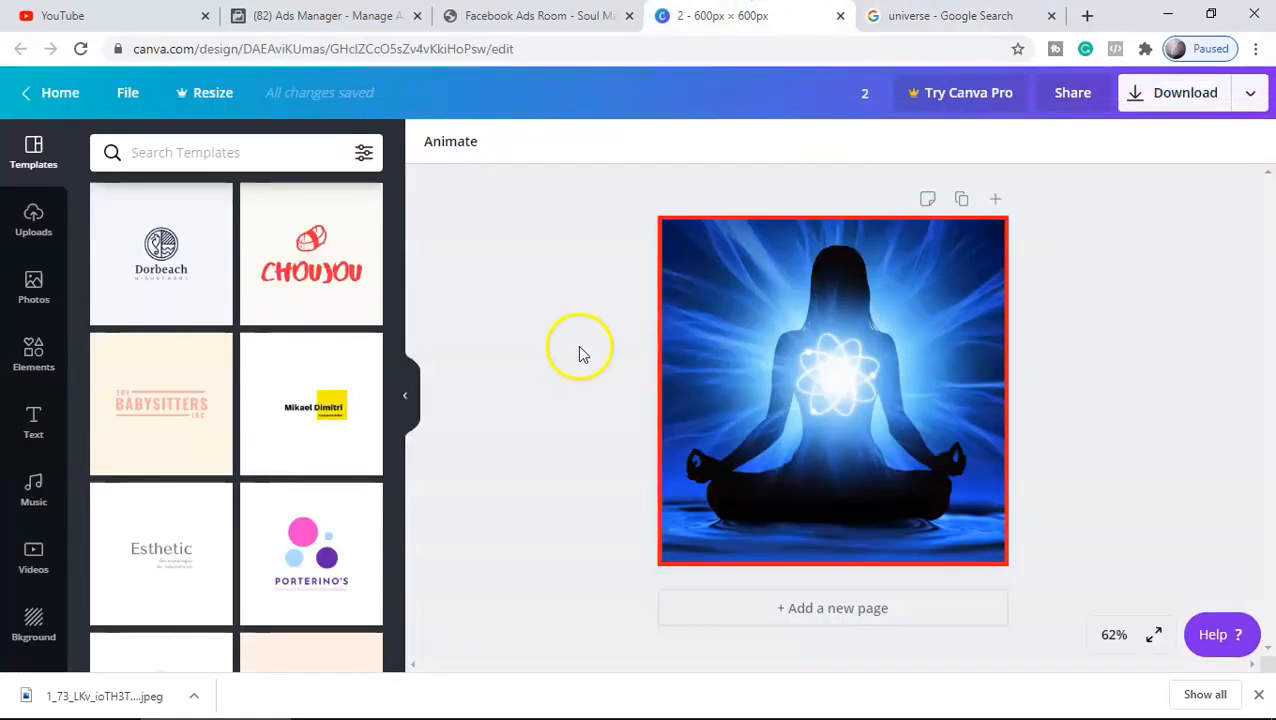
pyautogui.moveTo(892, 337); pyautogui.dragTo(885, 619)
pyautogui.click(904, 388)
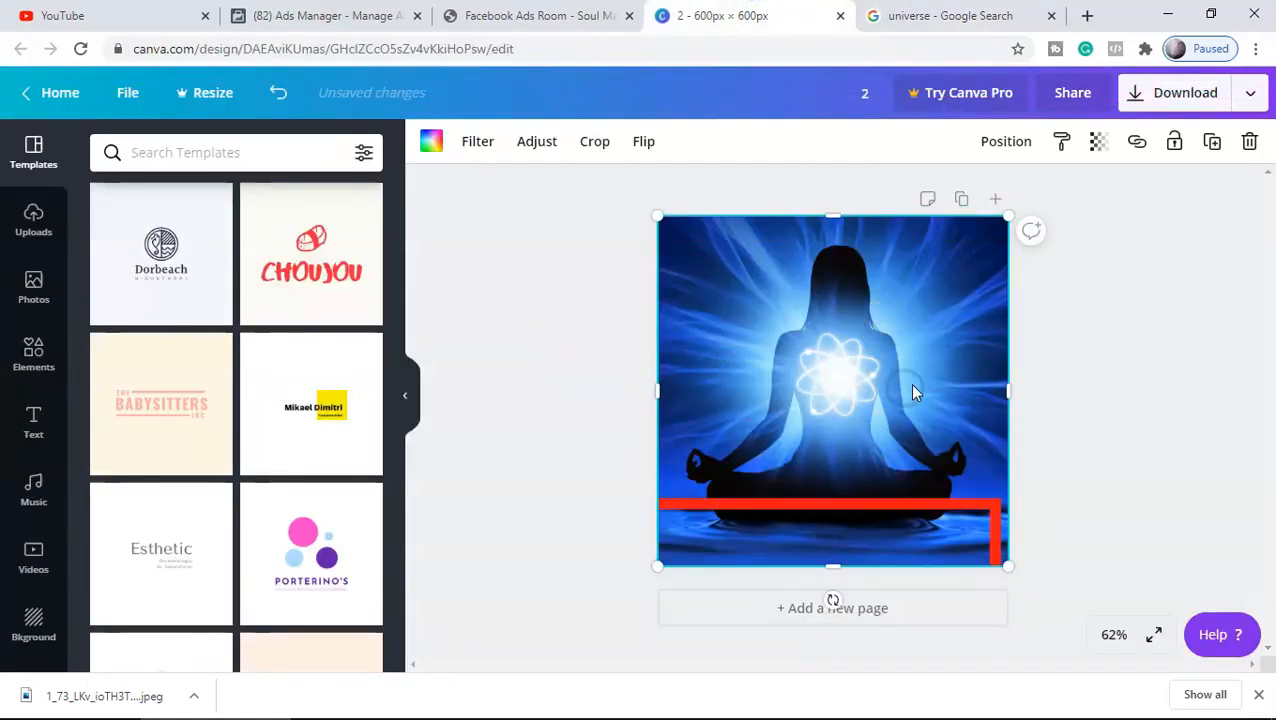
pyautogui.press('Delete')
pyautogui.press('Delete')
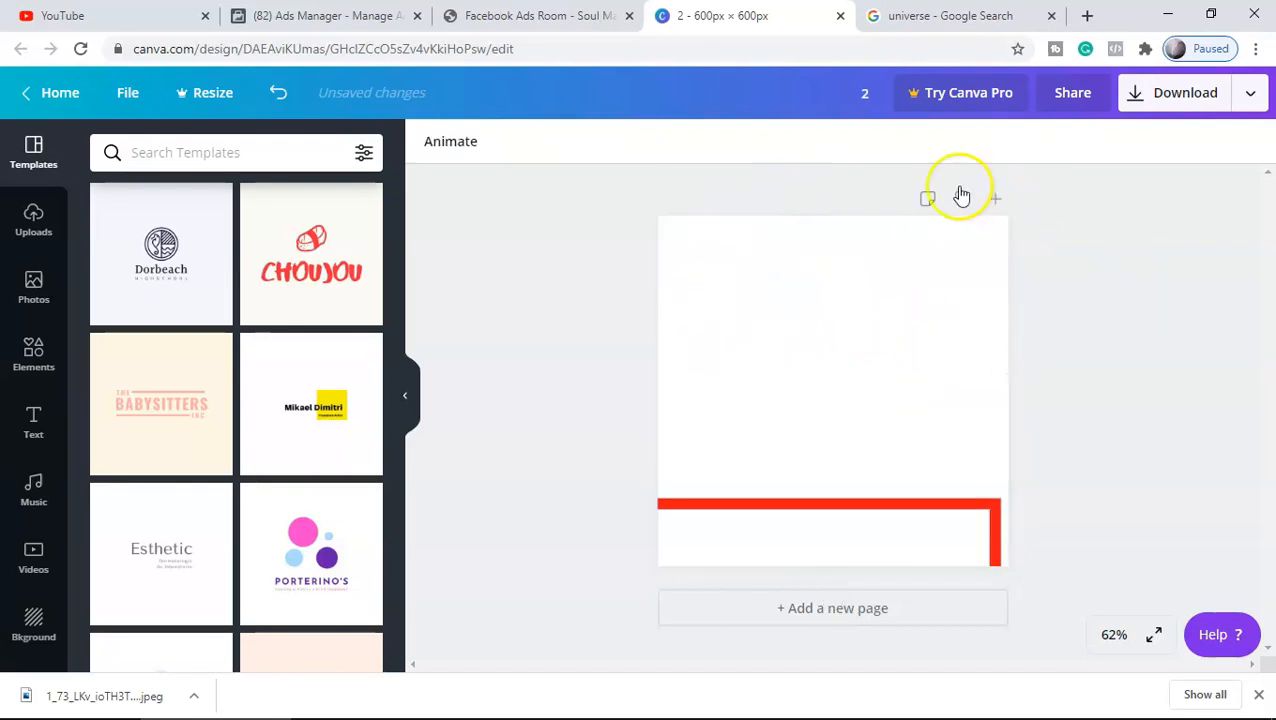
# - Upload the saved universe image 1_73_LKv_ioTH3TF5Hc0LFYg from Downloads to the Canva image uploads
pyautogui.click(33, 222)
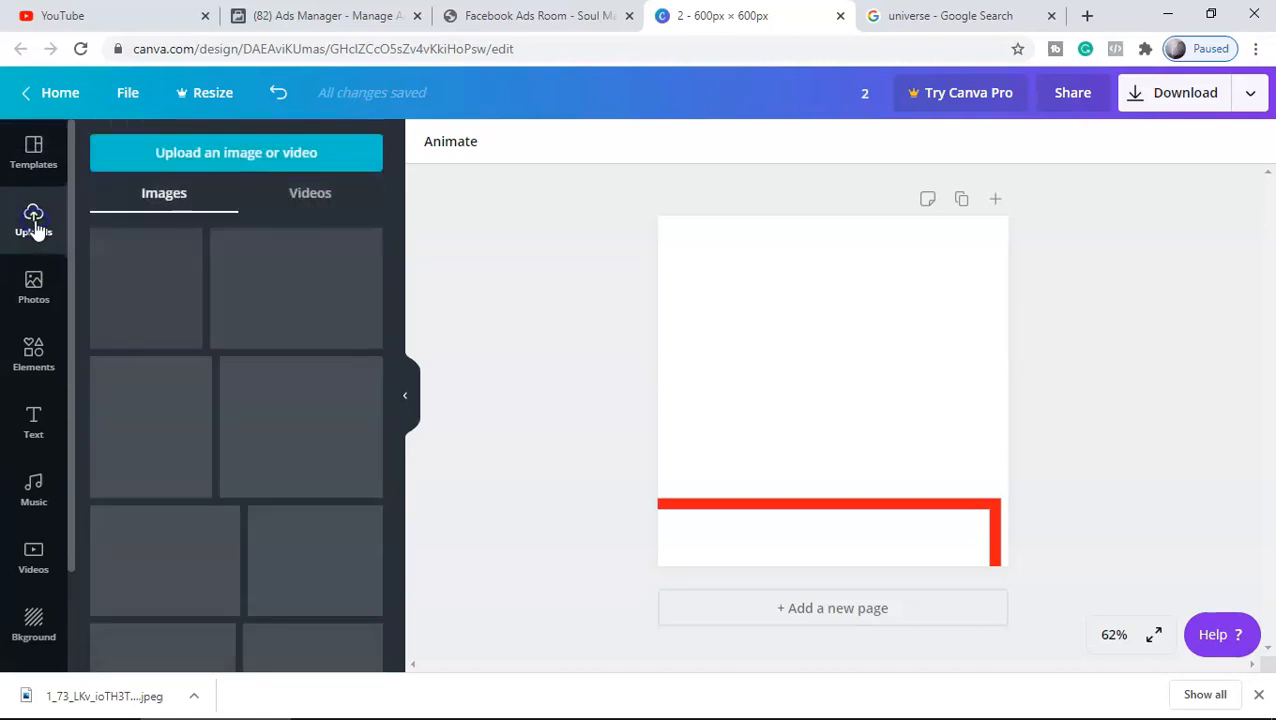
pyautogui.click(242, 154)
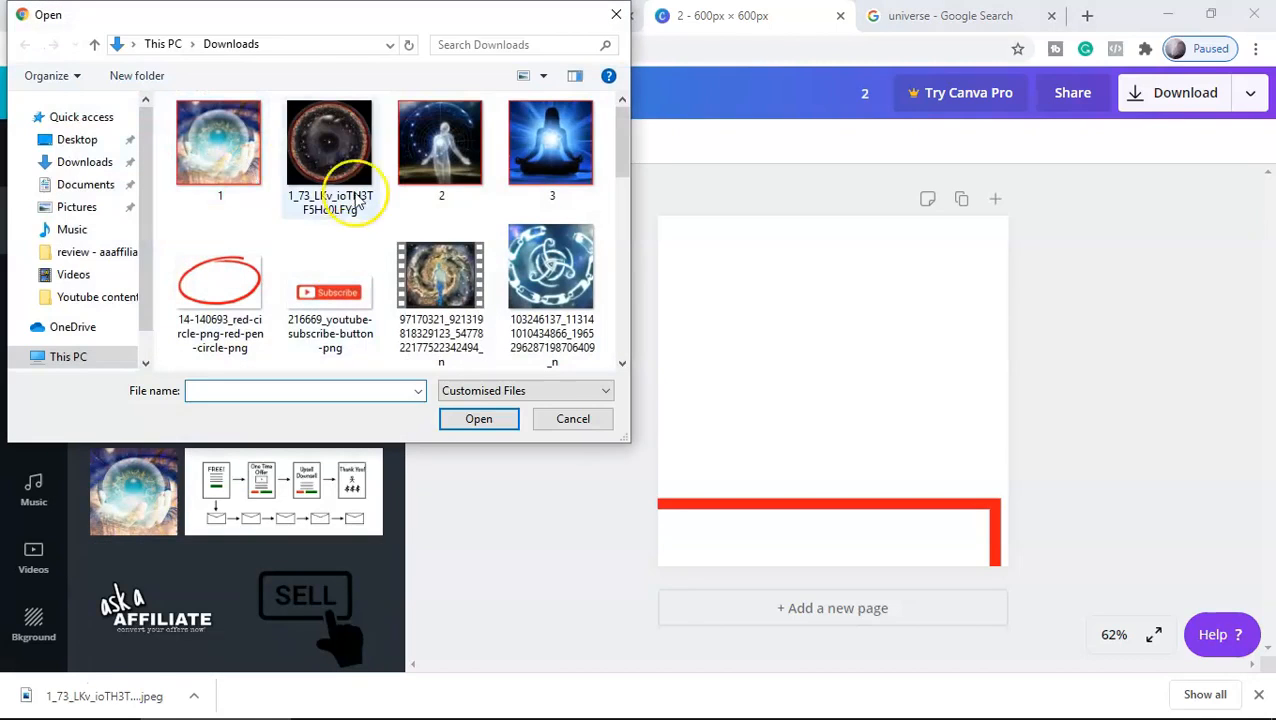
pyautogui.click(333, 160)
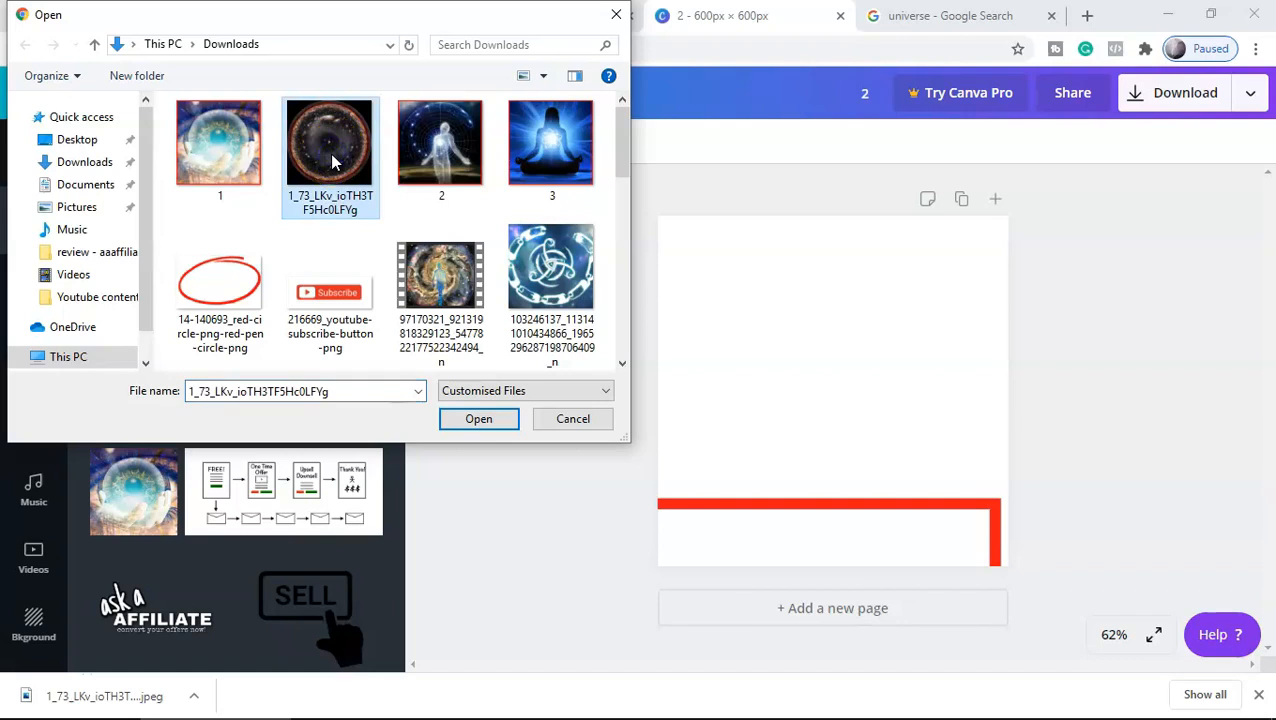
pyautogui.click(472, 420)
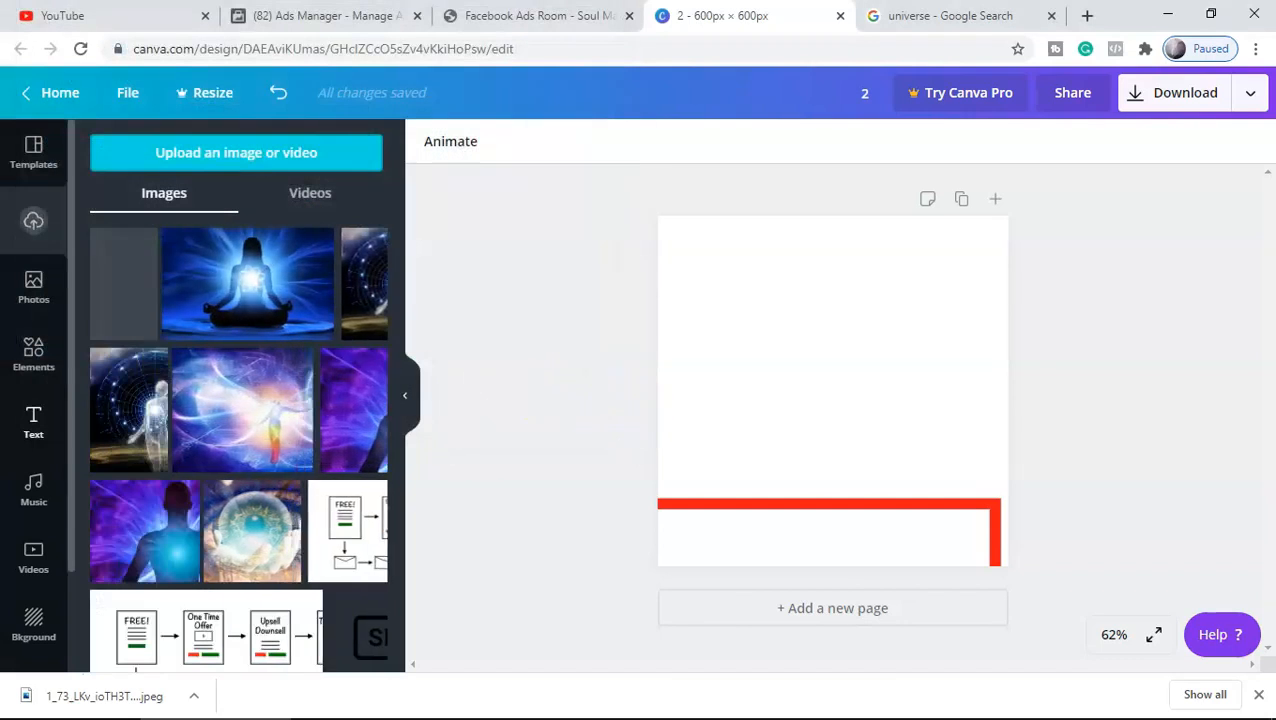
# - Add a single-image grid to the page and shift it partly off the page's left edge
pyautogui.click(33, 362)
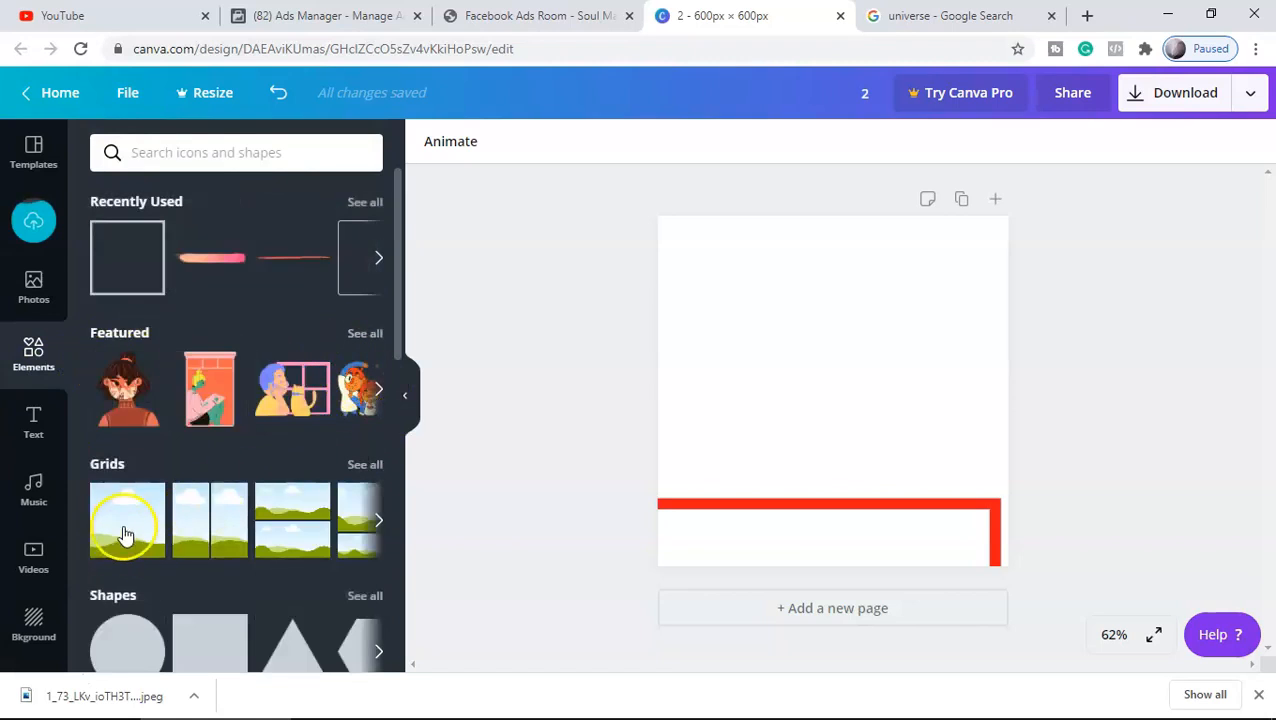
pyautogui.click(126, 530)
pyautogui.moveTo(780, 421); pyautogui.dragTo(541, 370)
# - Bring the red frame forward in front of the grid and move the grid to cover the whole page
pyautogui.click(951, 530)
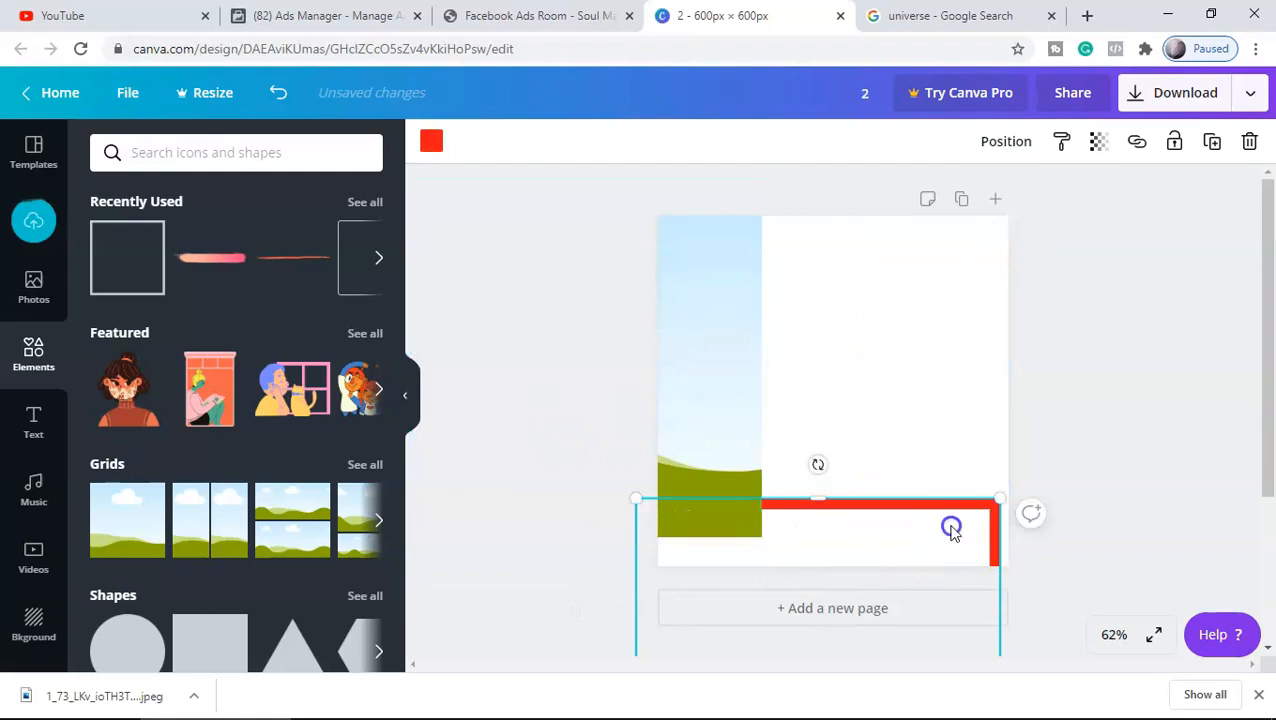
pyautogui.moveTo(952, 538); pyautogui.dragTo(800, 442)
pyautogui.click(1003, 142)
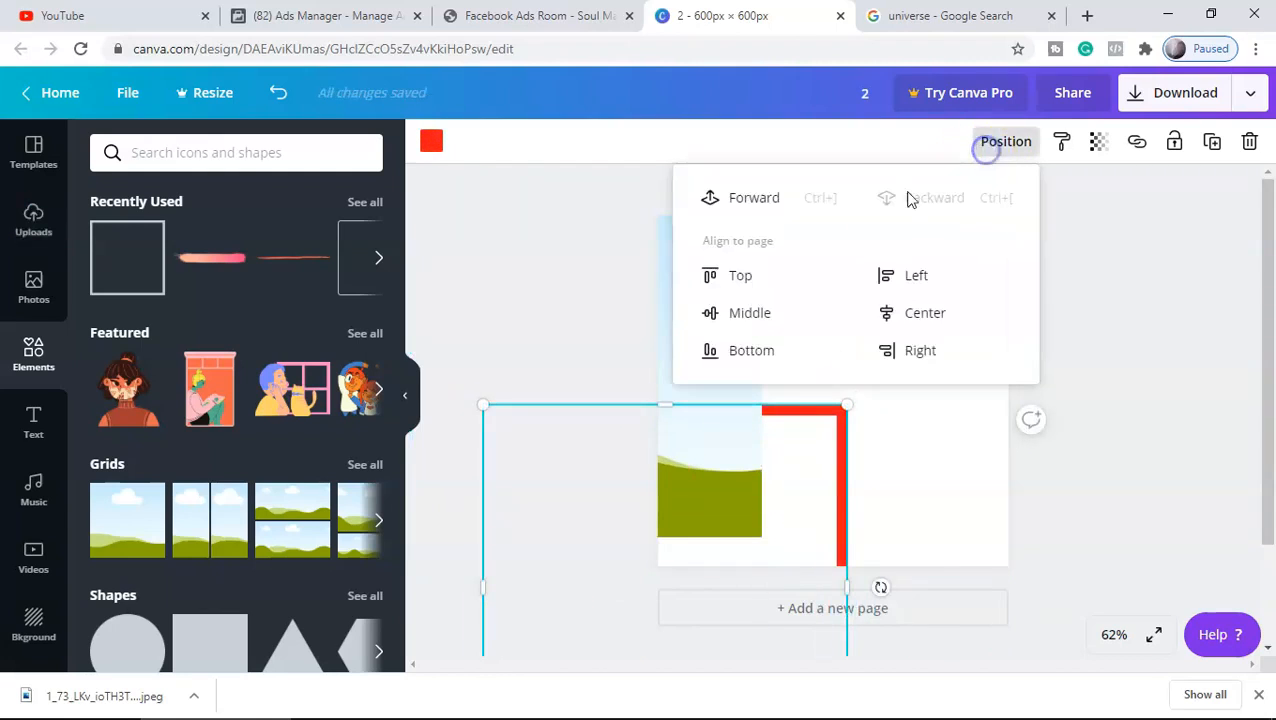
pyautogui.click(755, 279)
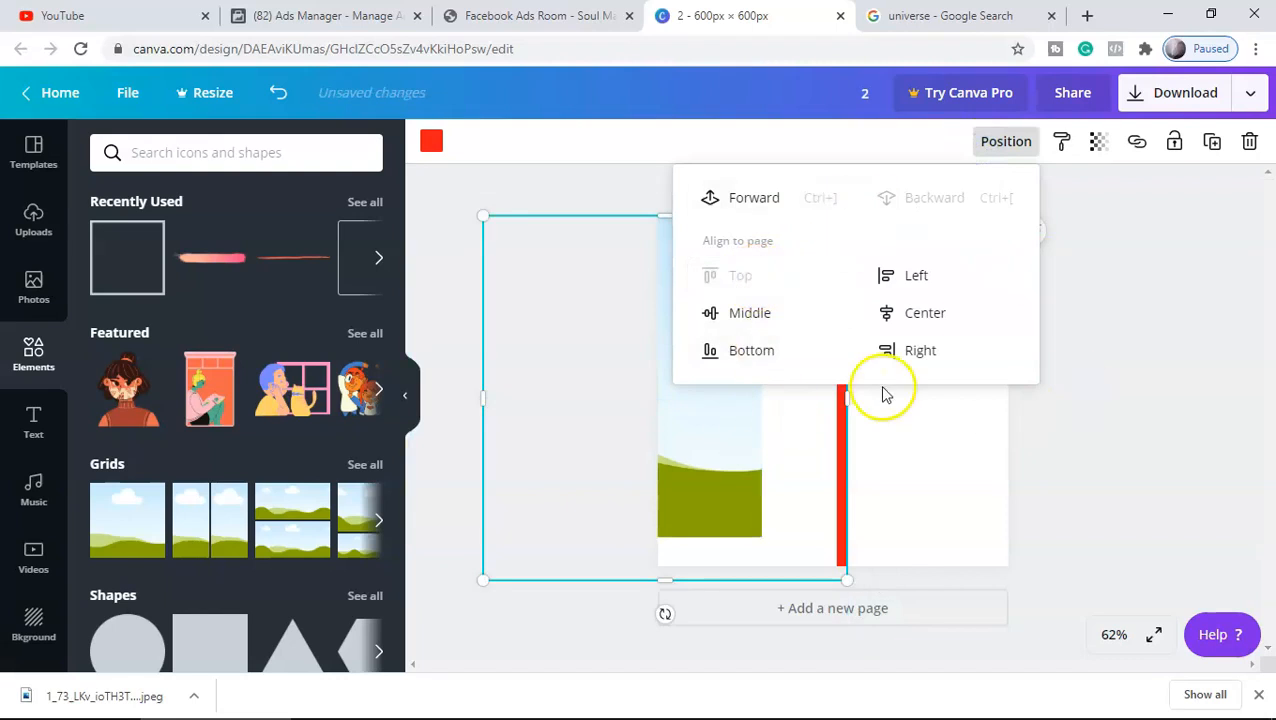
pyautogui.click(768, 199)
pyautogui.click(1113, 444)
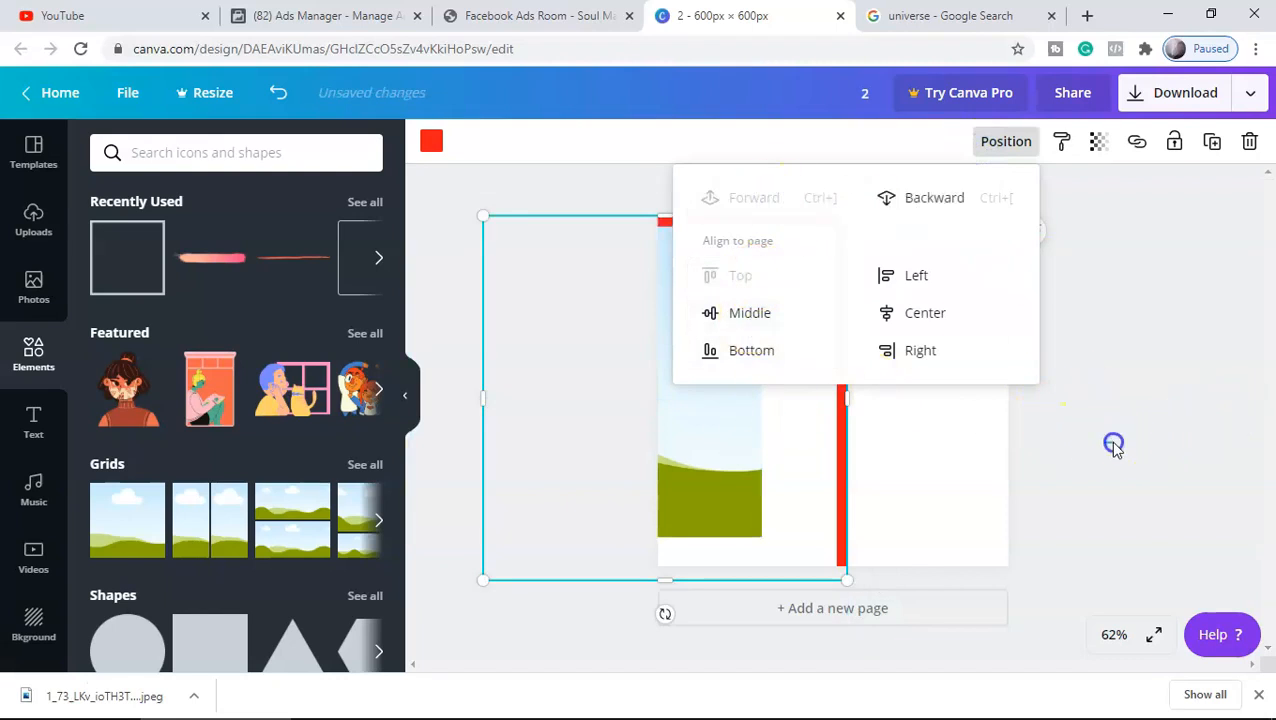
pyautogui.moveTo(758, 430); pyautogui.dragTo(957, 641)
pyautogui.moveTo(786, 364); pyautogui.dragTo(963, 330)
# - Fill the grid with the uploaded universe picture and center the red frame around it
pyautogui.click(52, 228)
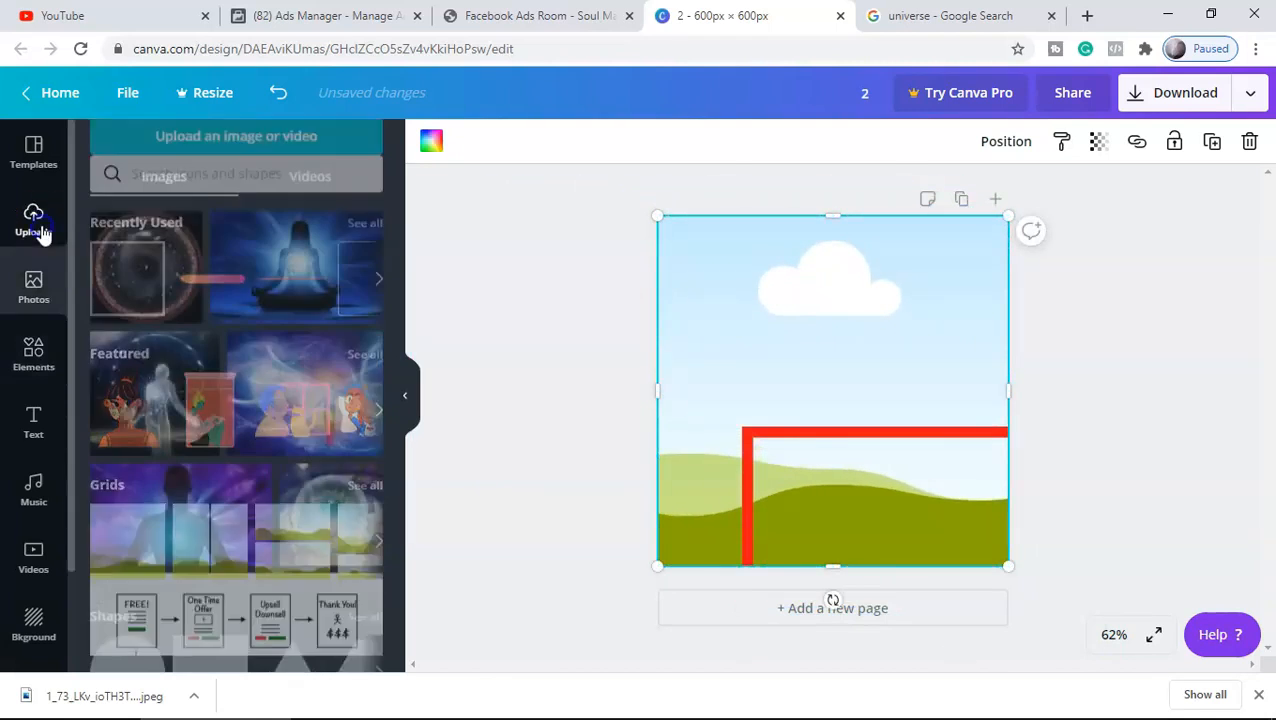
pyautogui.click(148, 285)
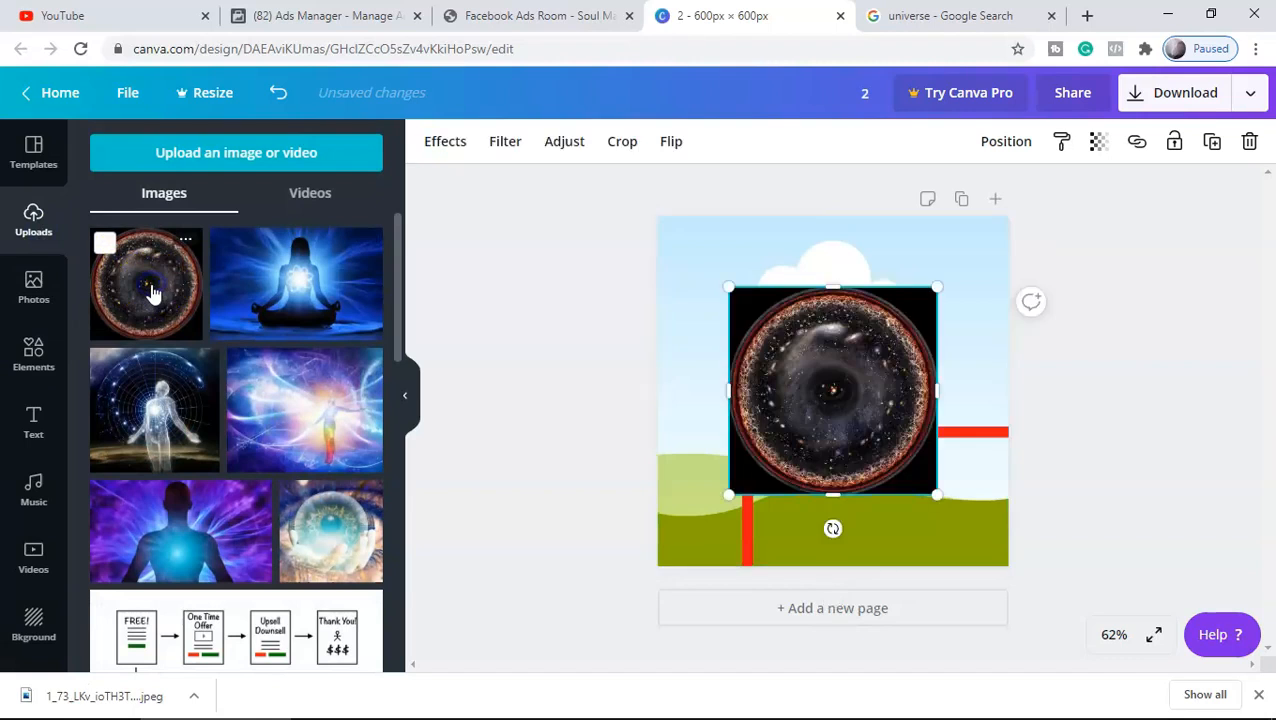
pyautogui.moveTo(877, 399); pyautogui.dragTo(819, 271)
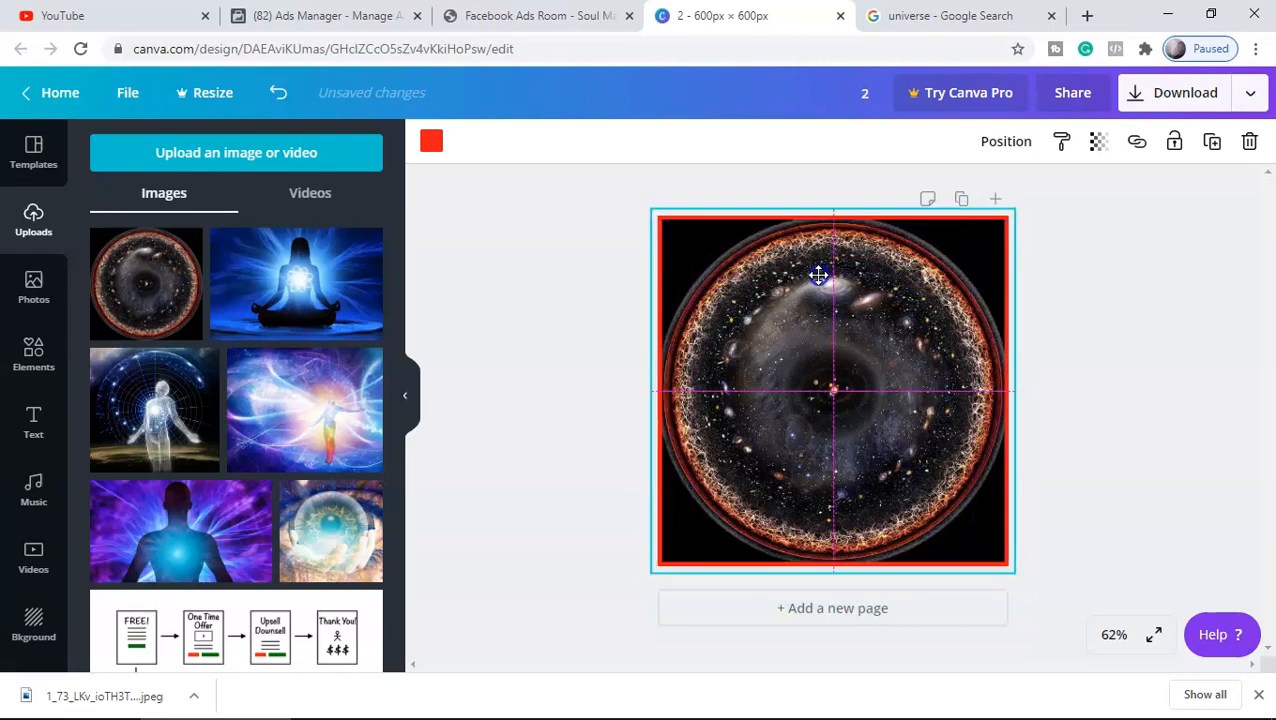
# - Try black and light blue as the frame's colour, then set it back to red
pyautogui.click(1090, 370)
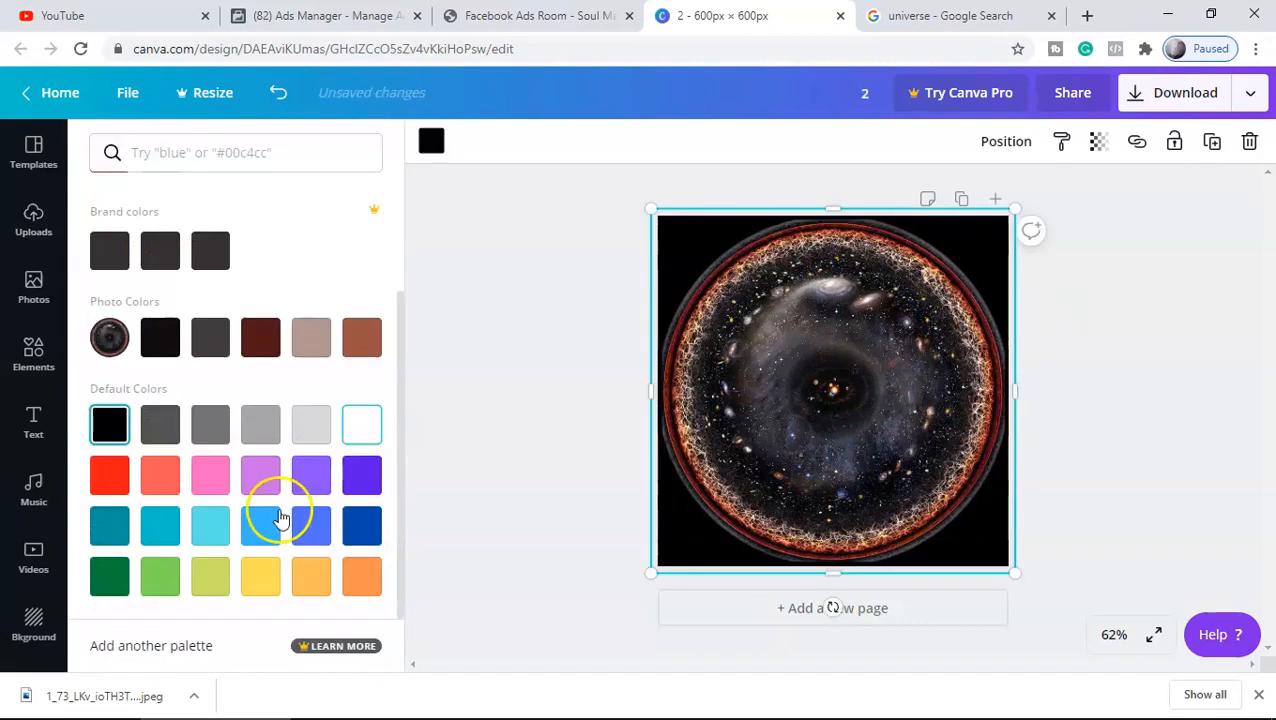
pyautogui.click(245, 525)
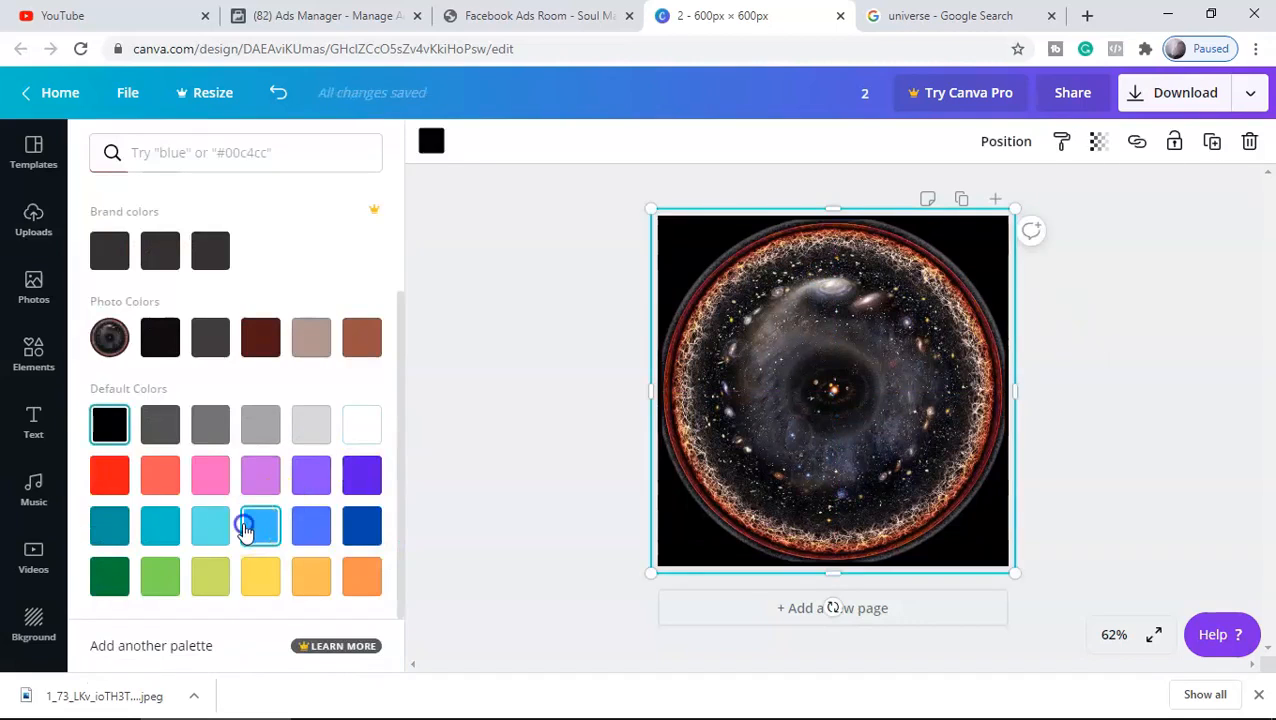
pyautogui.click(106, 480)
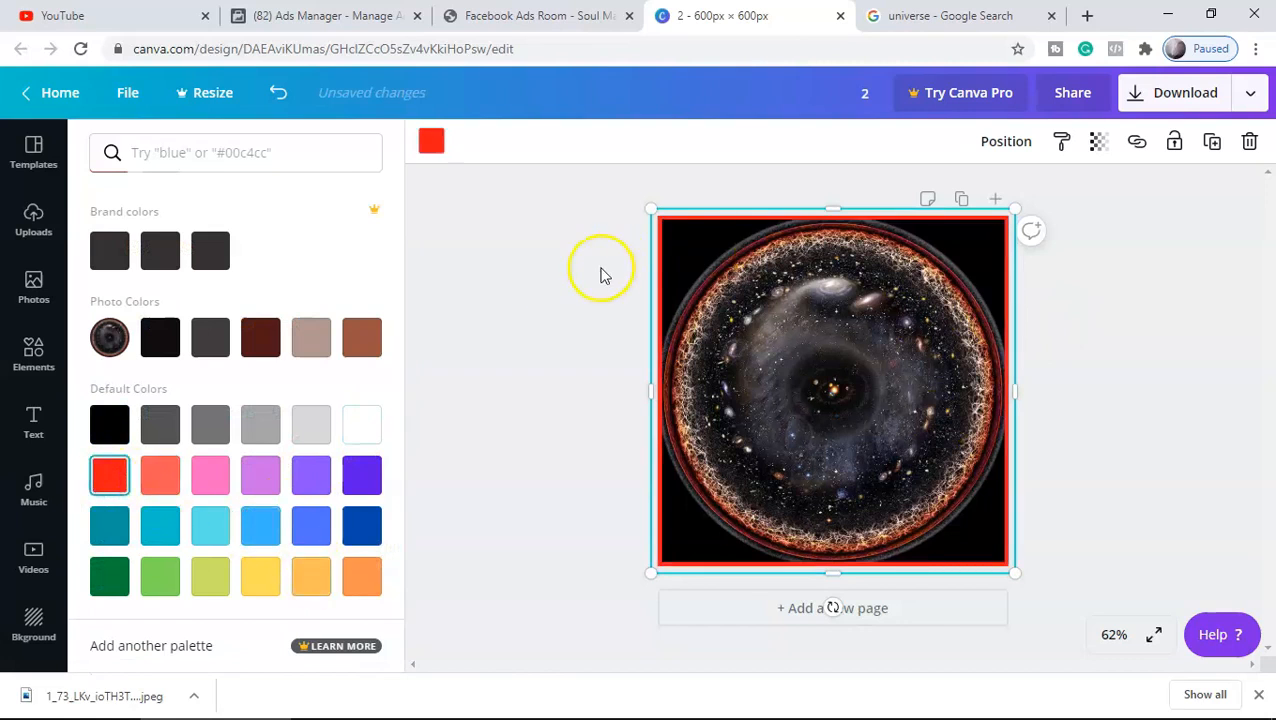
# - Look over the prepared ad images in the Downloads folder in File Explorer
pyautogui.moveTo(511, 716)
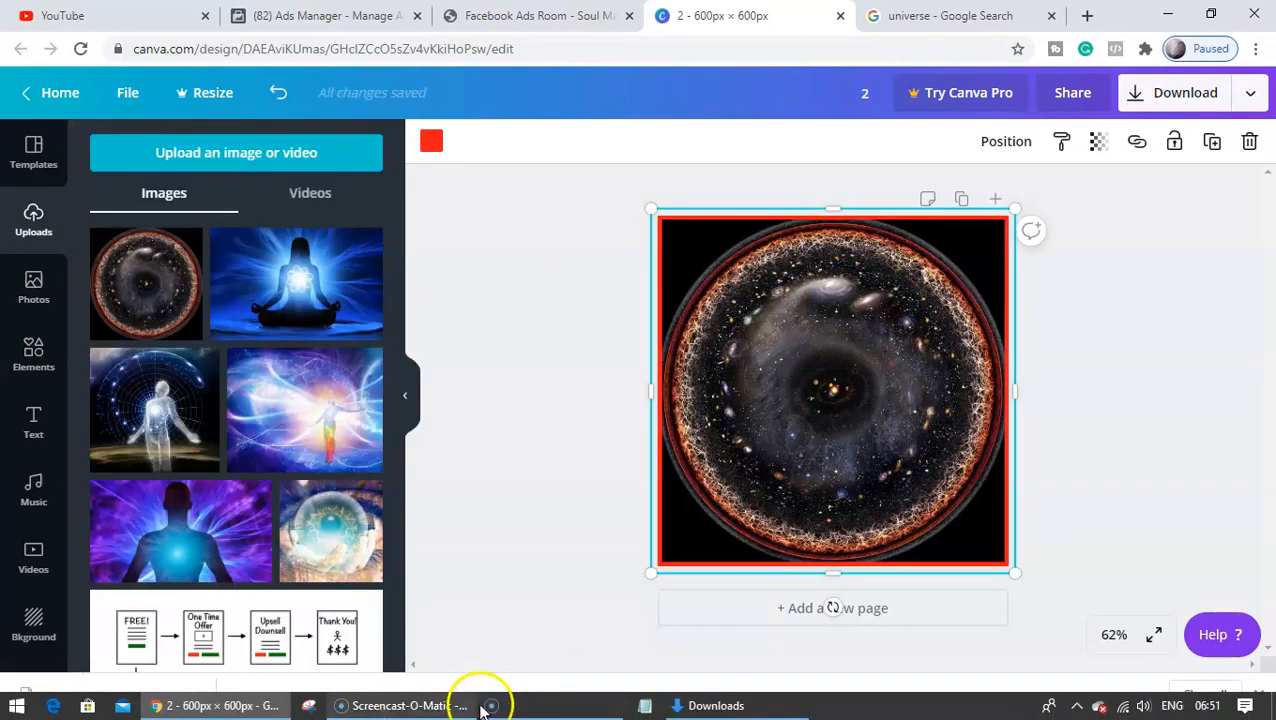
pyautogui.click(716, 705)
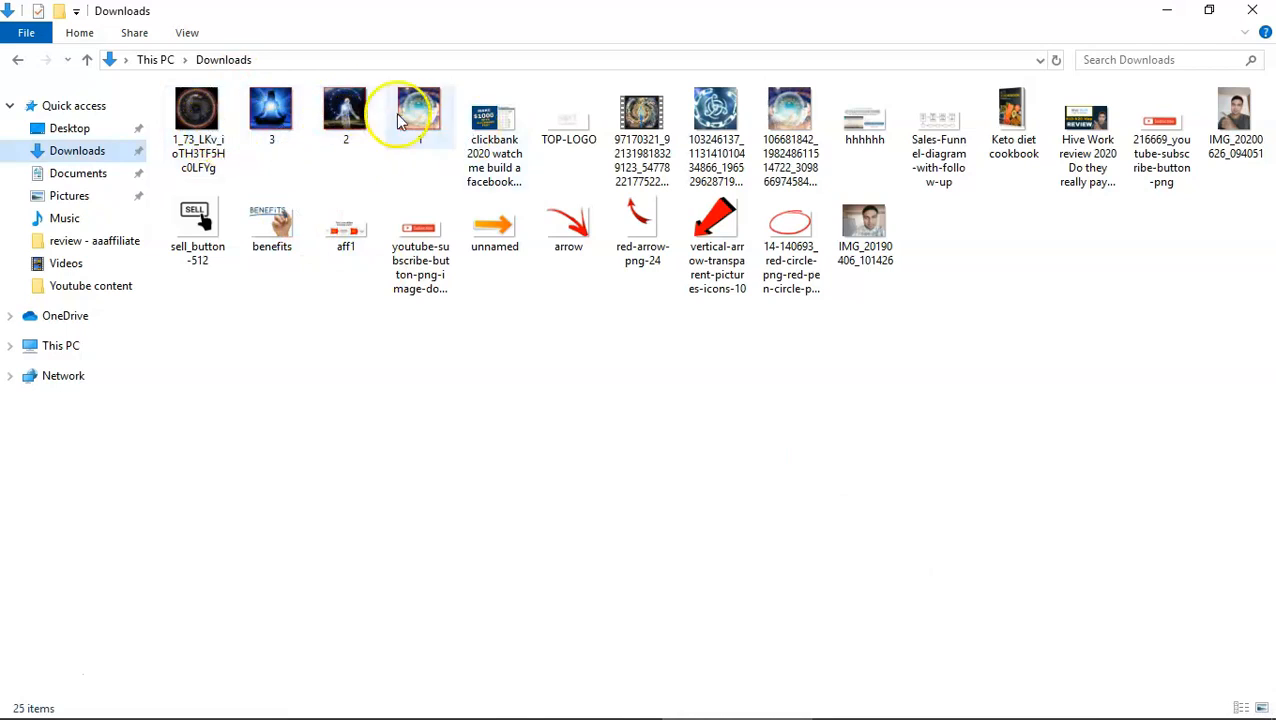
pyautogui.moveTo(436, 709)
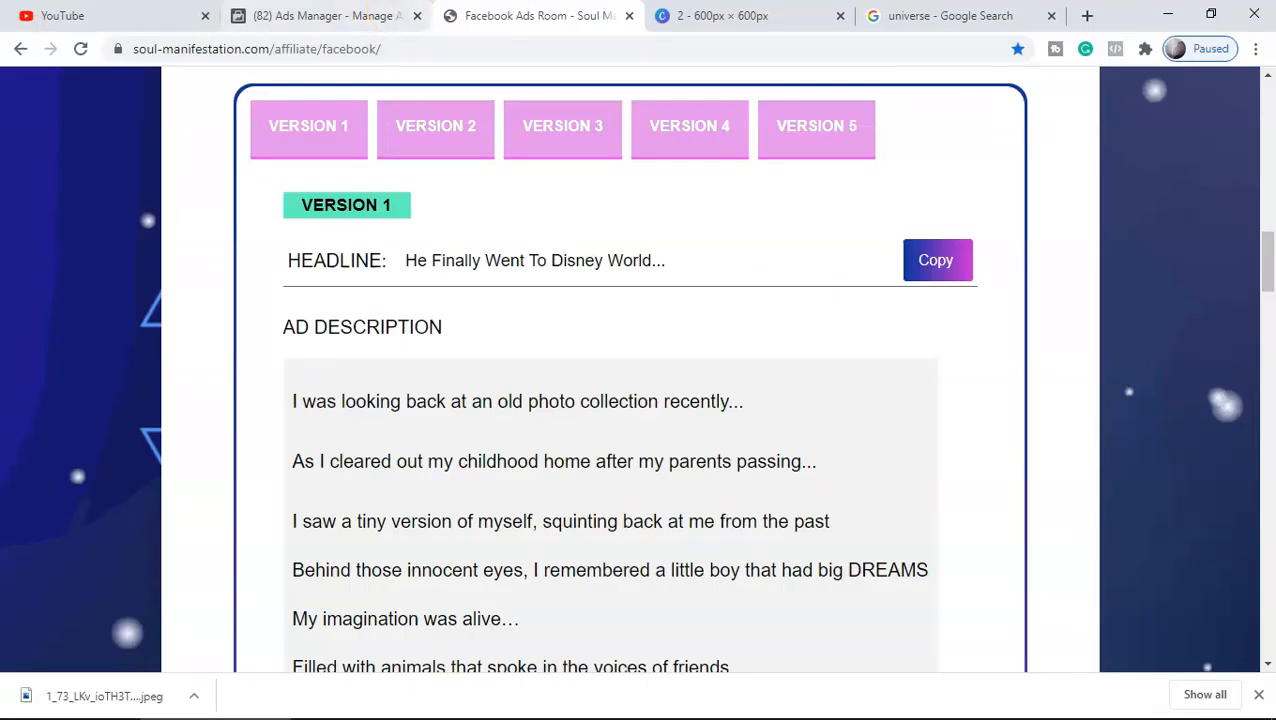
# - Switch to Ads Manager, clear the SM_US_1 ad's image and replace it with image 1 from Downloads
pyautogui.click(357, 20)
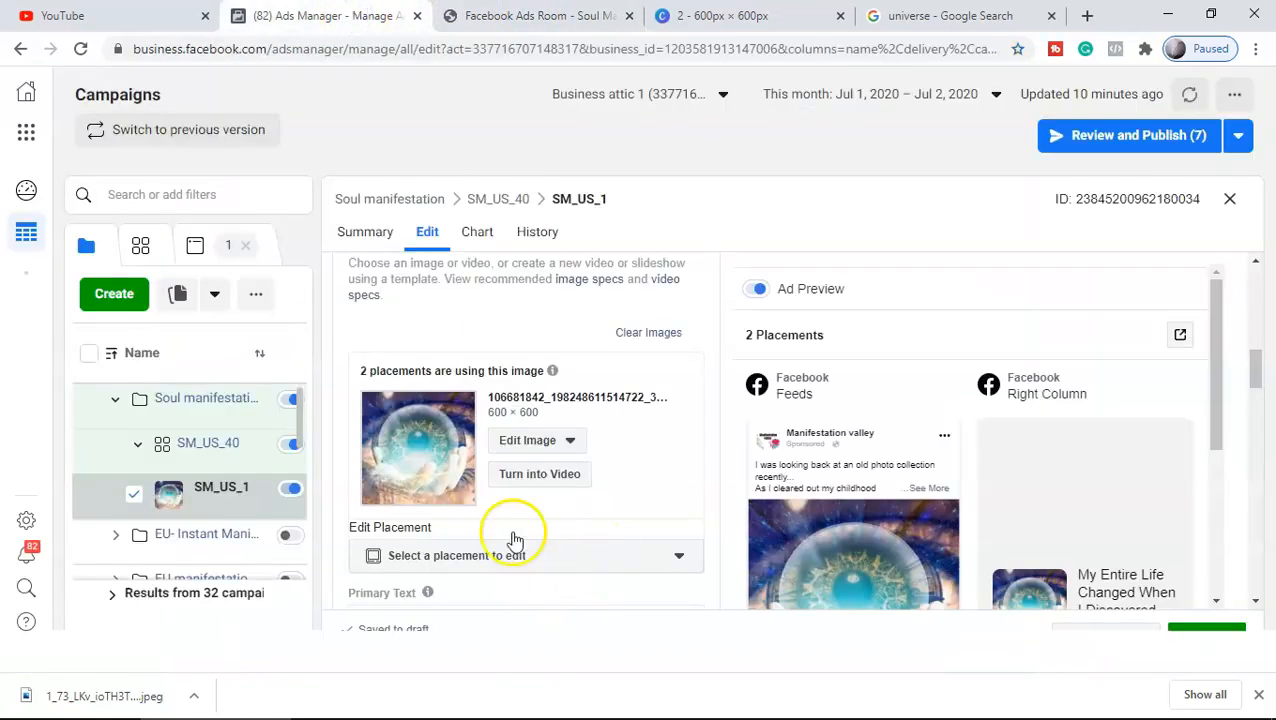
pyautogui.click(624, 336)
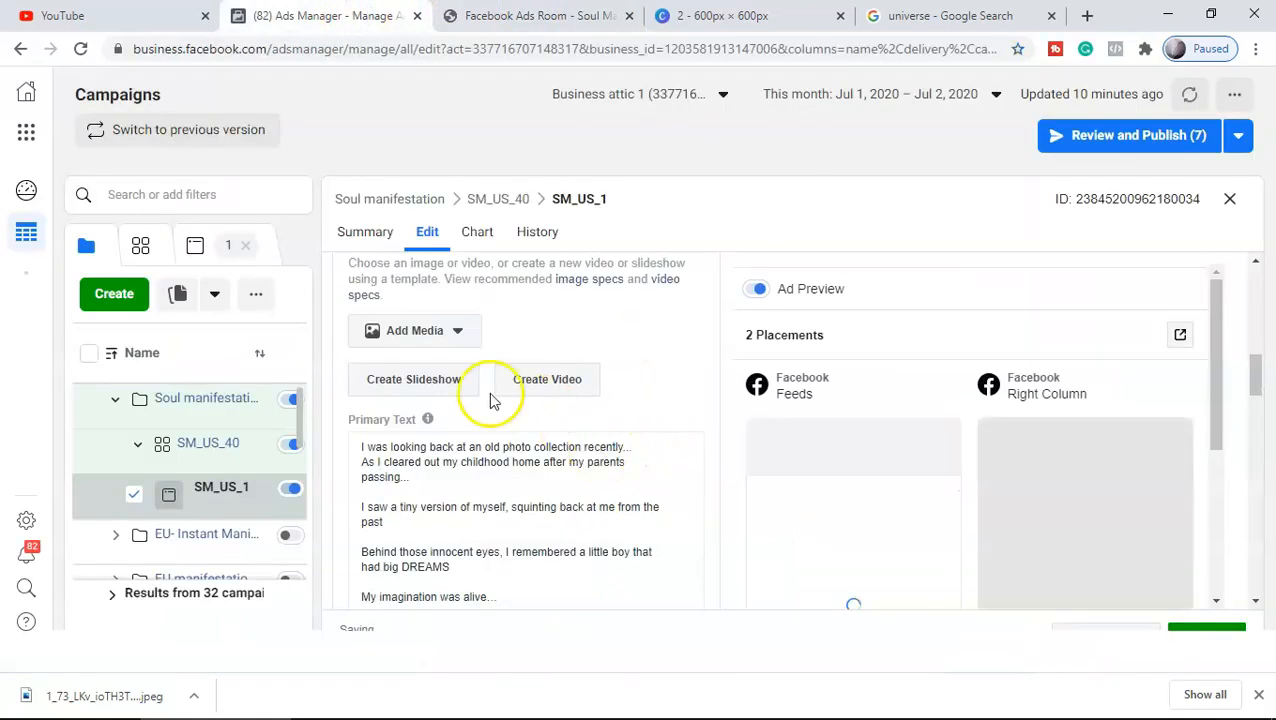
pyautogui.click(443, 336)
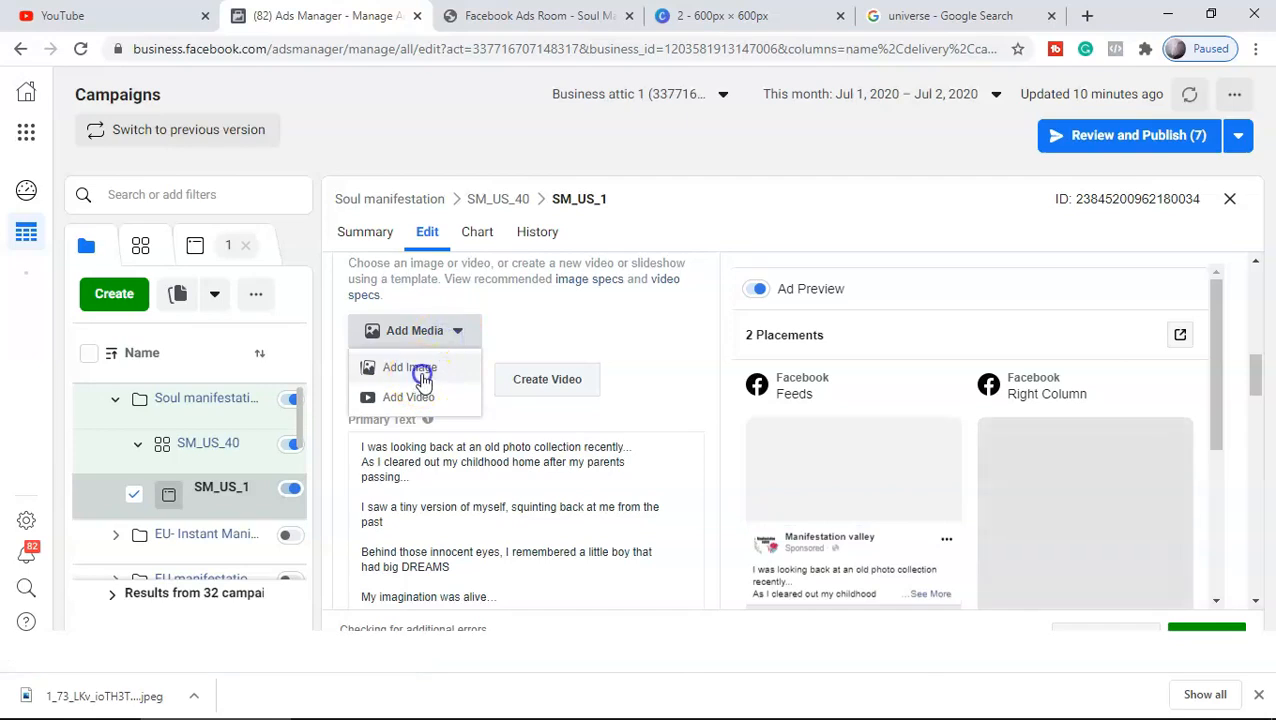
pyautogui.click(422, 370)
pyautogui.click(412, 207)
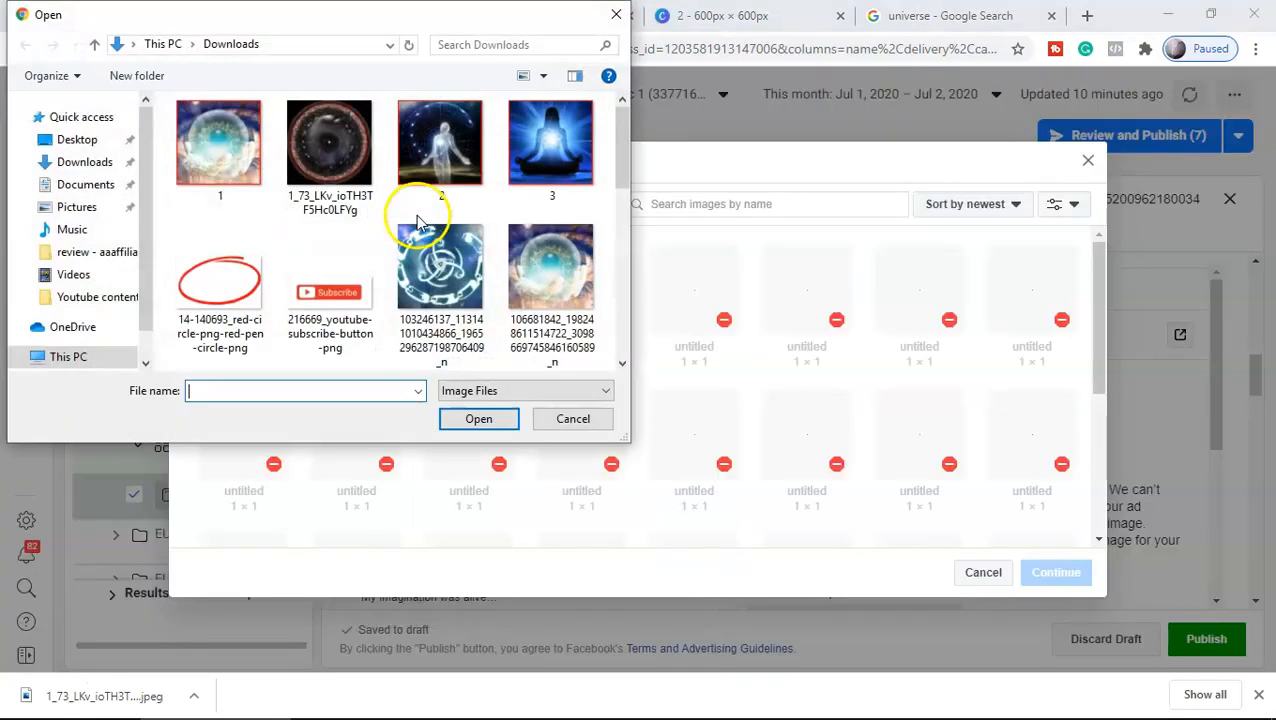
pyautogui.click(243, 160)
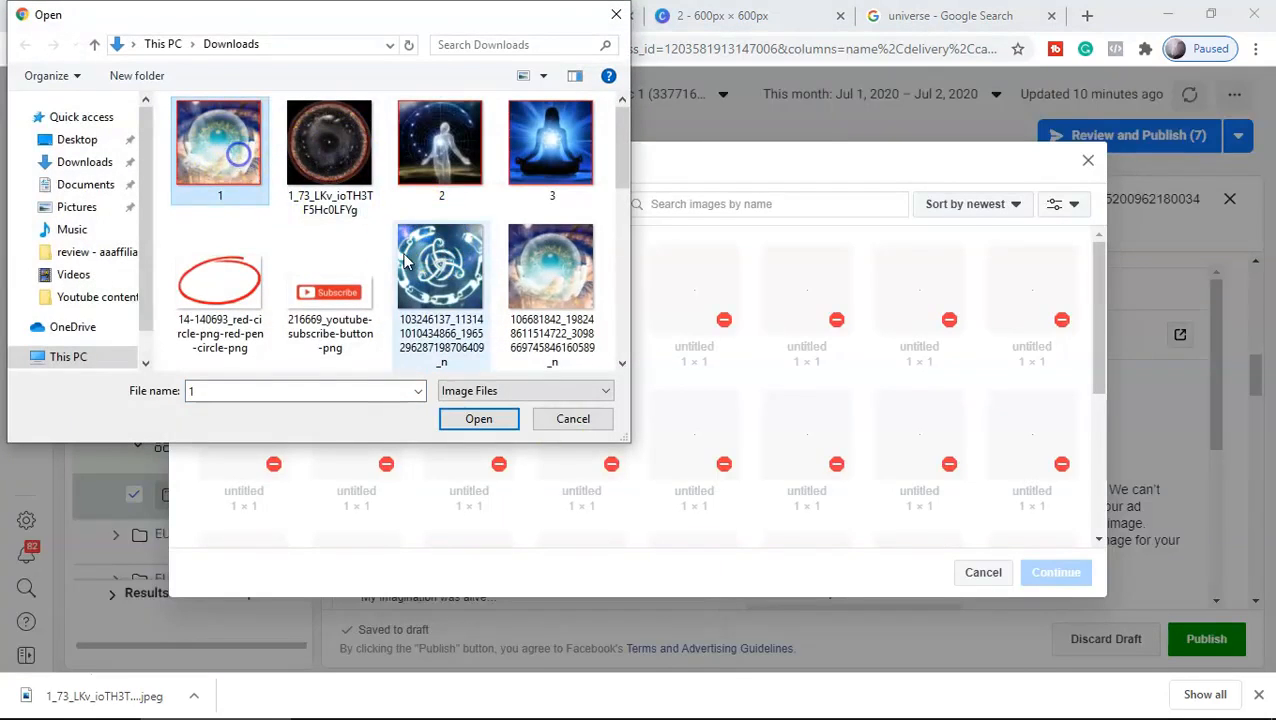
pyautogui.click(478, 418)
# - Review the ad's primary text, then examine the Version 5 headline and ad description on the Facebook Ads Room page
pyautogui.scroll(-2, 818, 472)
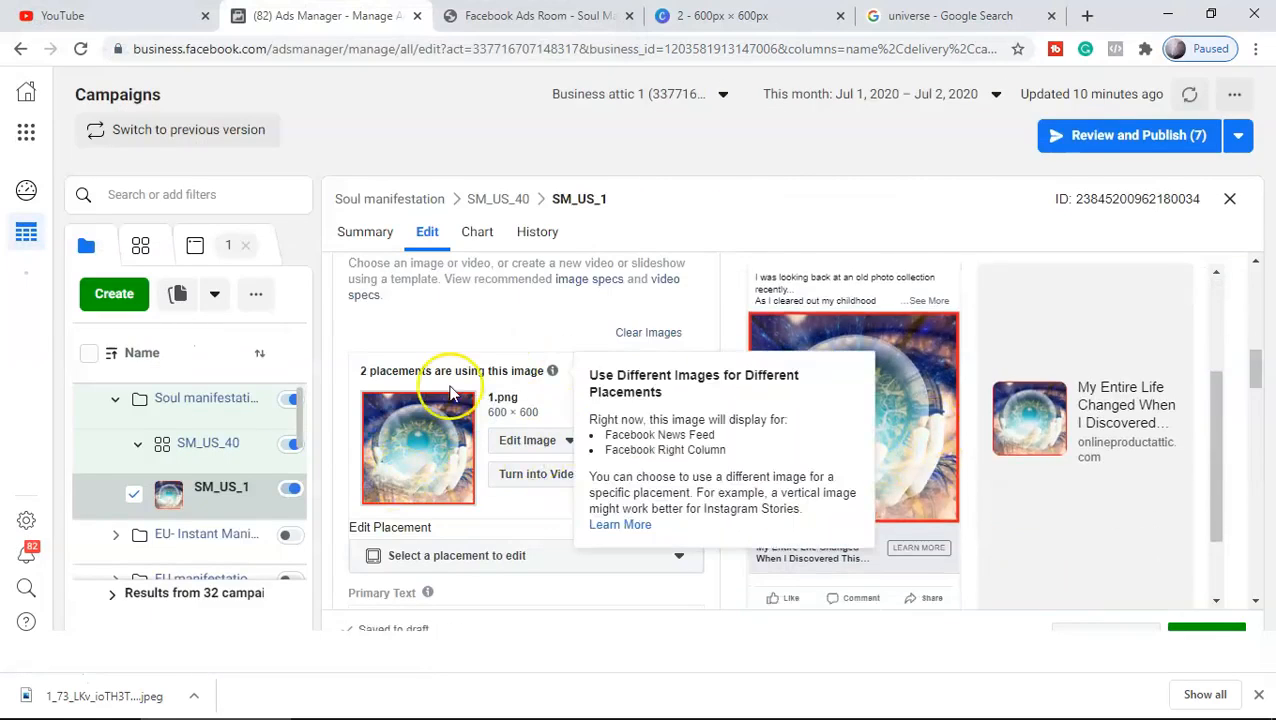
pyautogui.scroll(-2, 470, 460)
pyautogui.scroll(-1, 444, 456)
pyautogui.scroll(1, 560, 560)
pyautogui.scroll(-2, 600, 420)
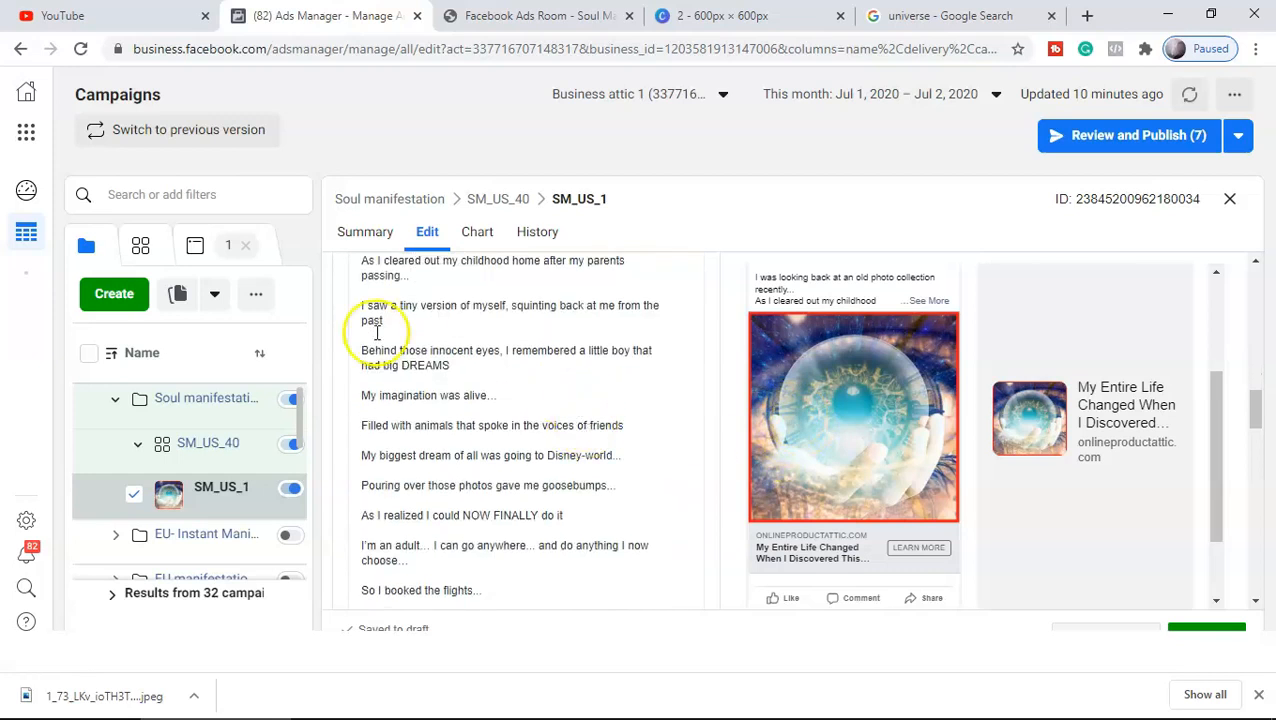
pyautogui.click(535, 16)
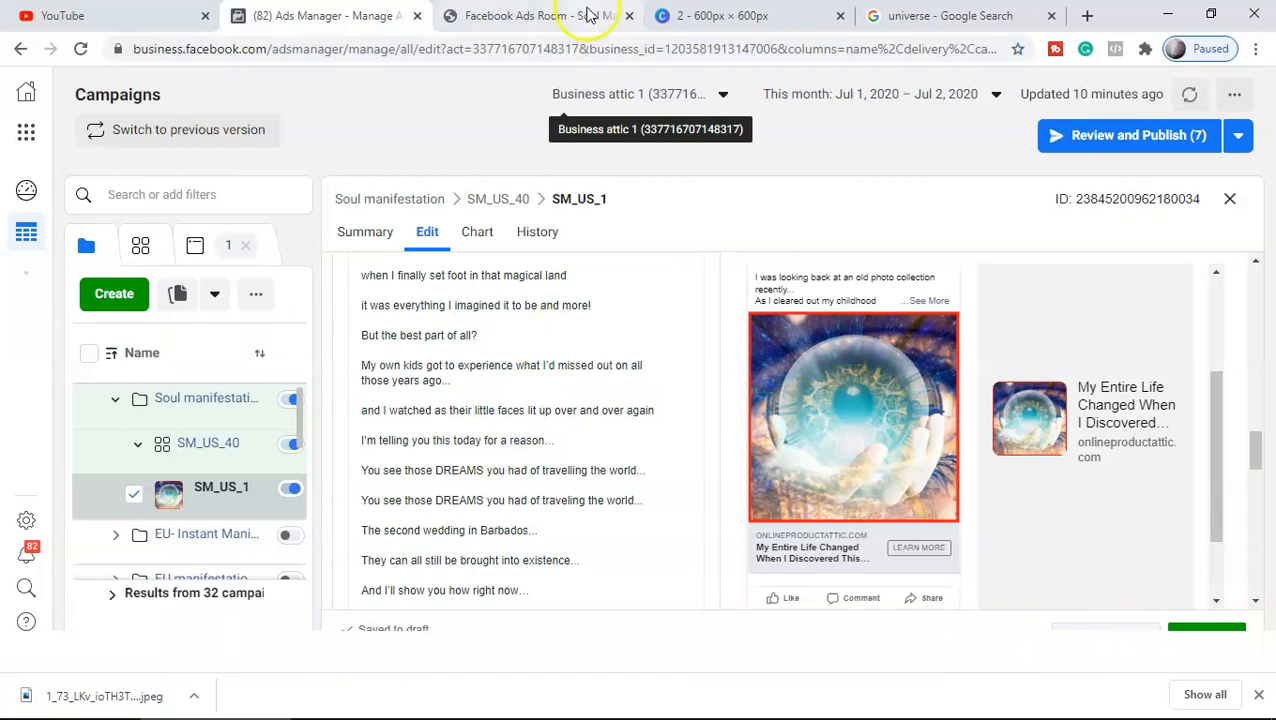
pyautogui.click(564, 17)
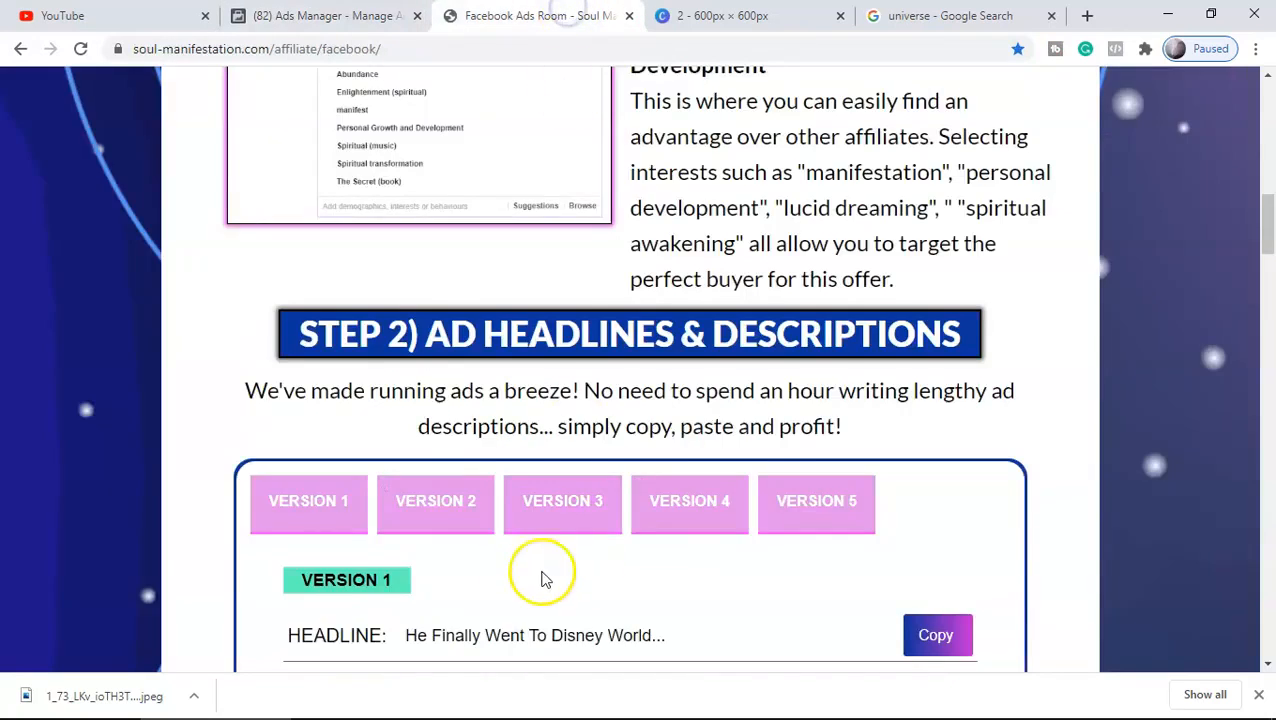
pyautogui.scroll(-3, 545, 580)
pyautogui.scroll(-2, 464, 450)
pyautogui.scroll(2, 464, 461)
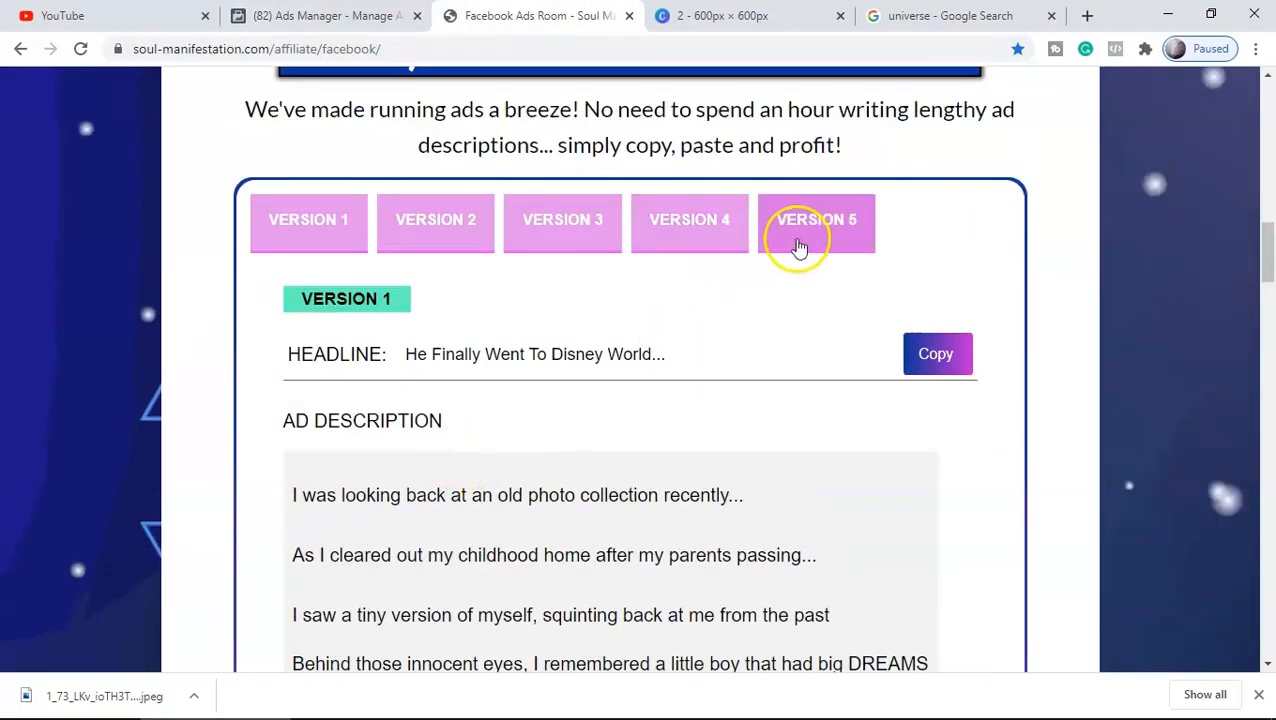
pyautogui.click(832, 232)
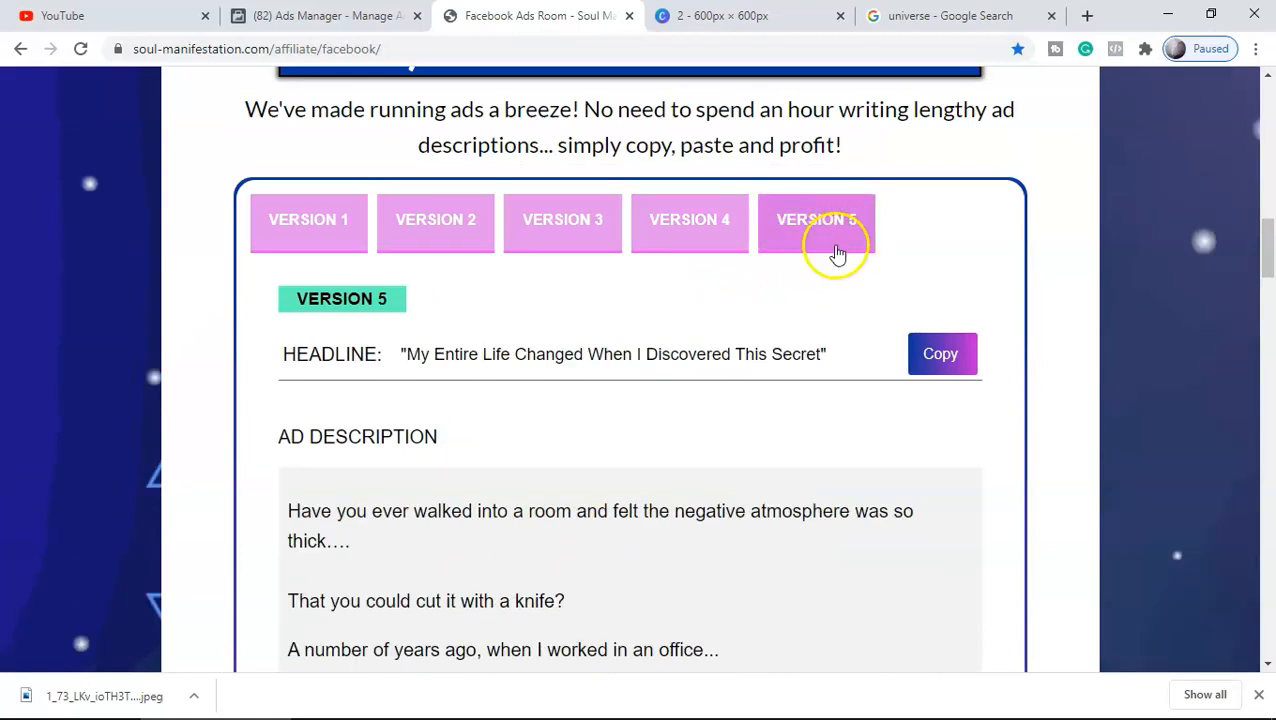
# - Read through the Version 5 ad description on the Facebook Ads Room page
pyautogui.scroll(-7, 585, 468)
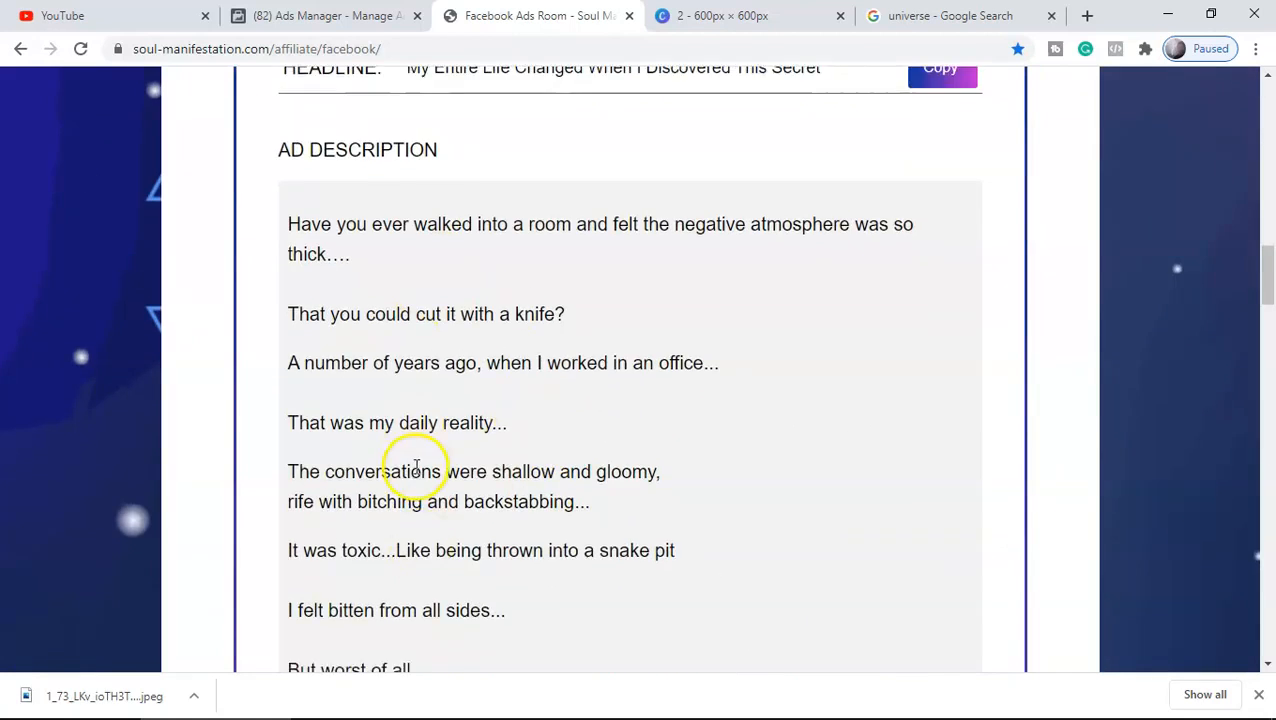
pyautogui.scroll(-4, 370, 418)
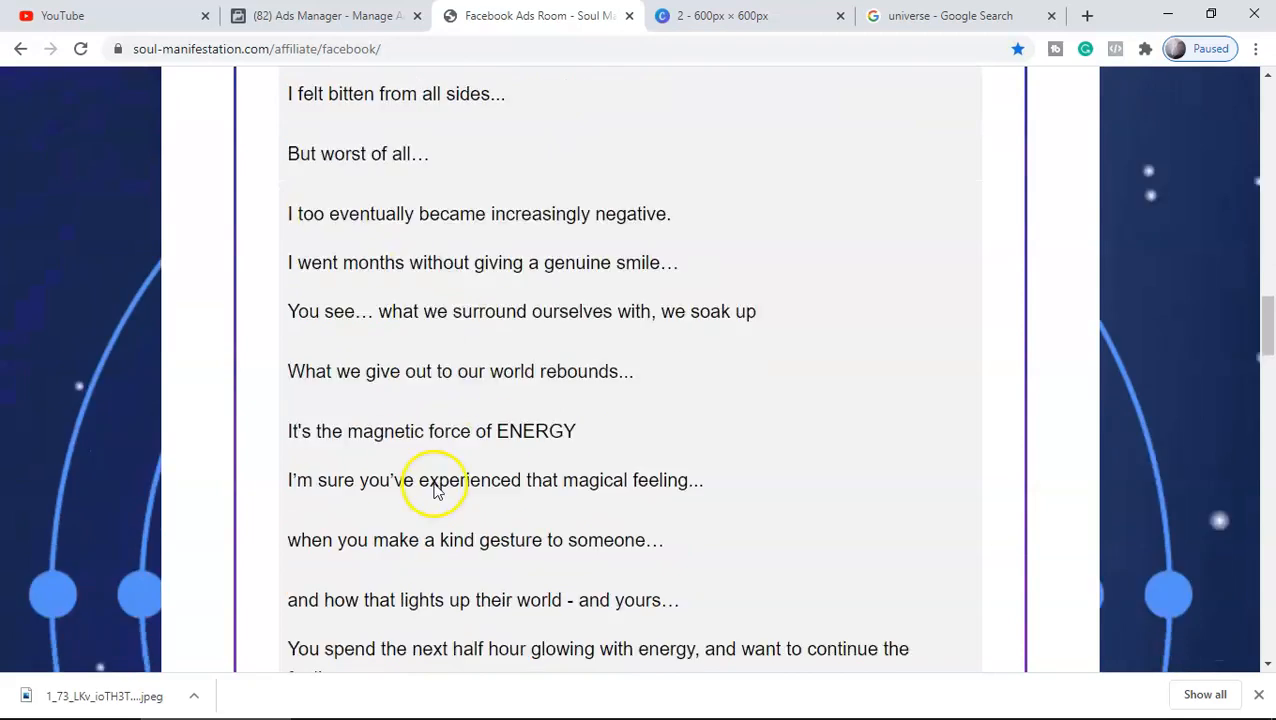
pyautogui.scroll(11, 644, 517)
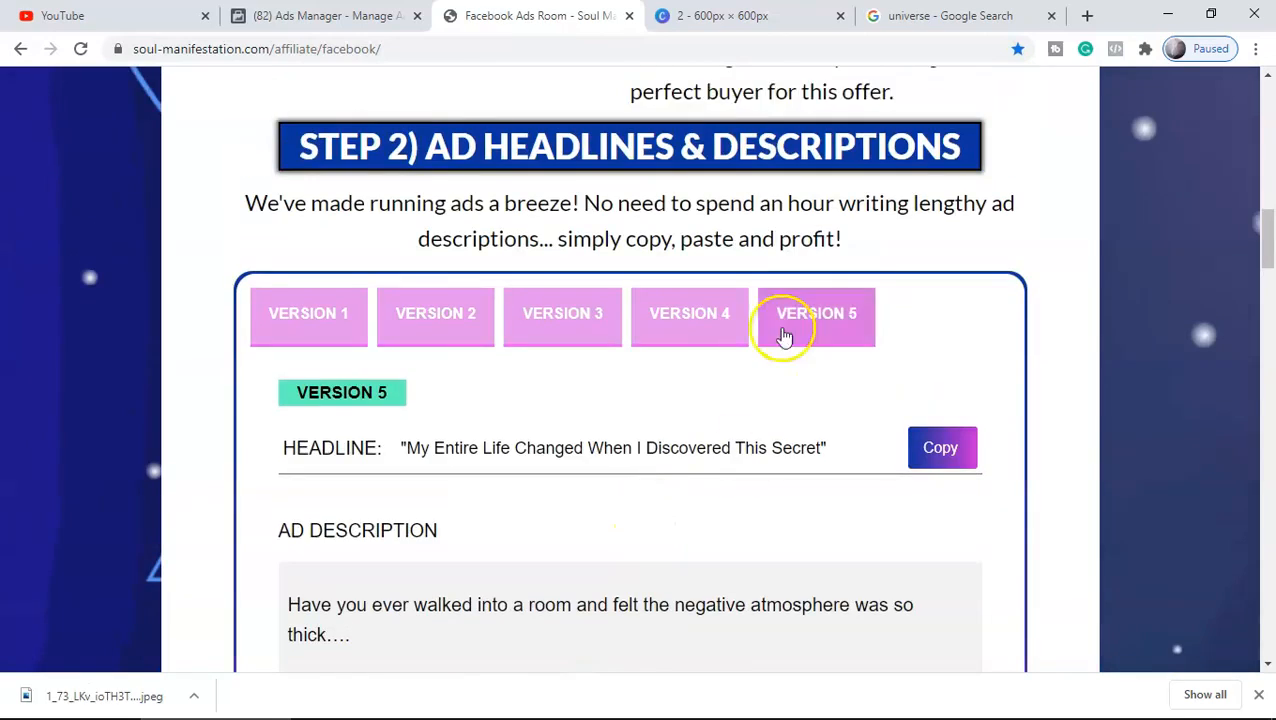
pyautogui.click(784, 318)
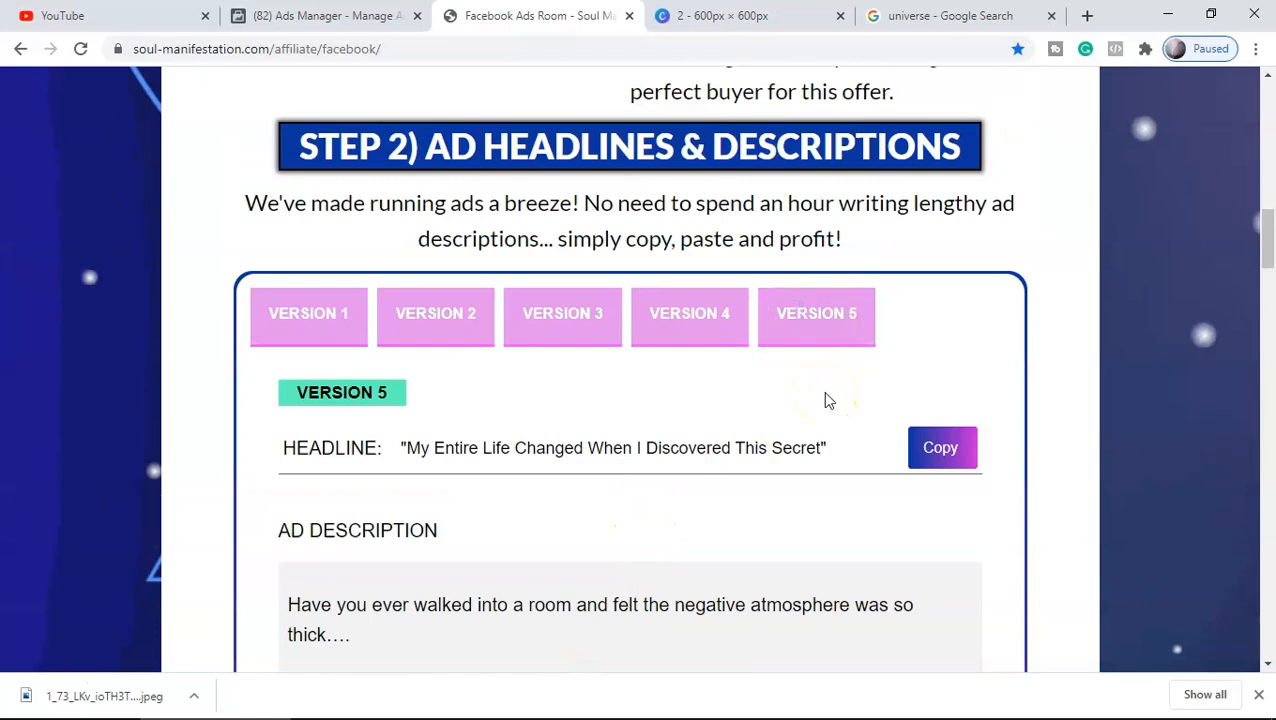
pyautogui.click(829, 326)
# - Switch to Ads Manager and review the SM_US_1 ad's headline, description and website URL
pyautogui.click(320, 15)
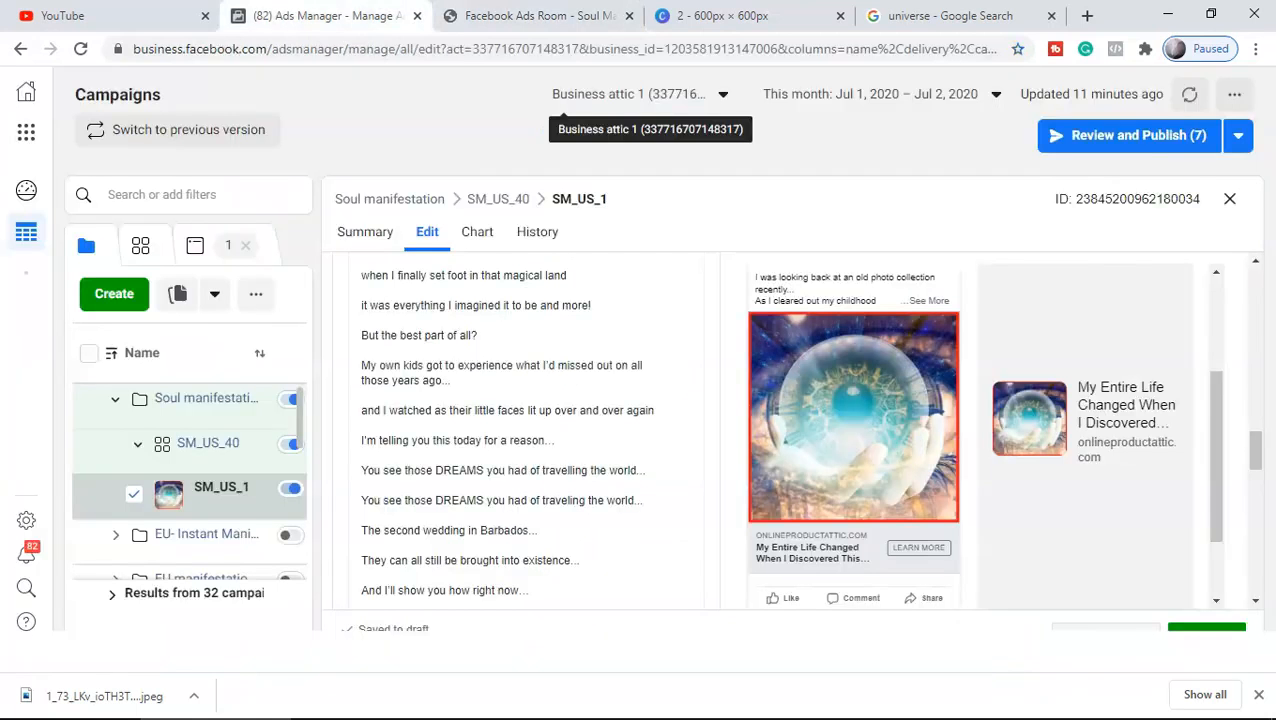
pyautogui.scroll(-3, 575, 470)
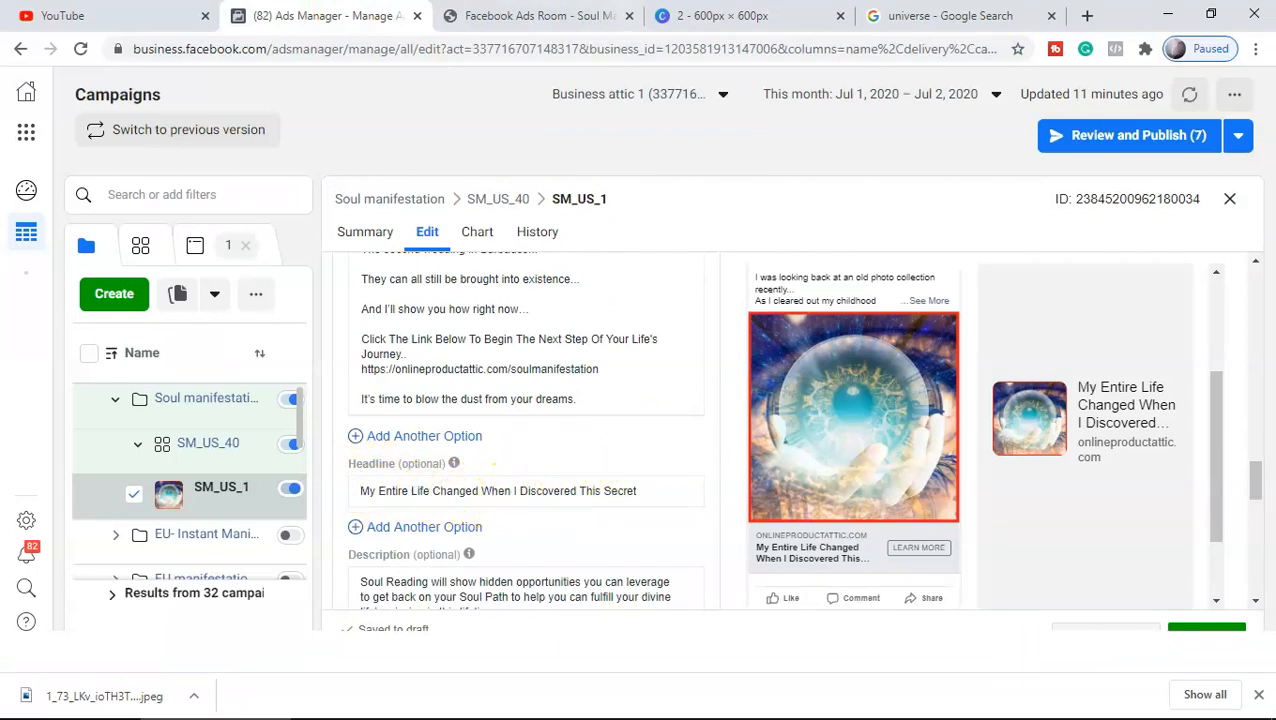
pyautogui.scroll(-3, 498, 603)
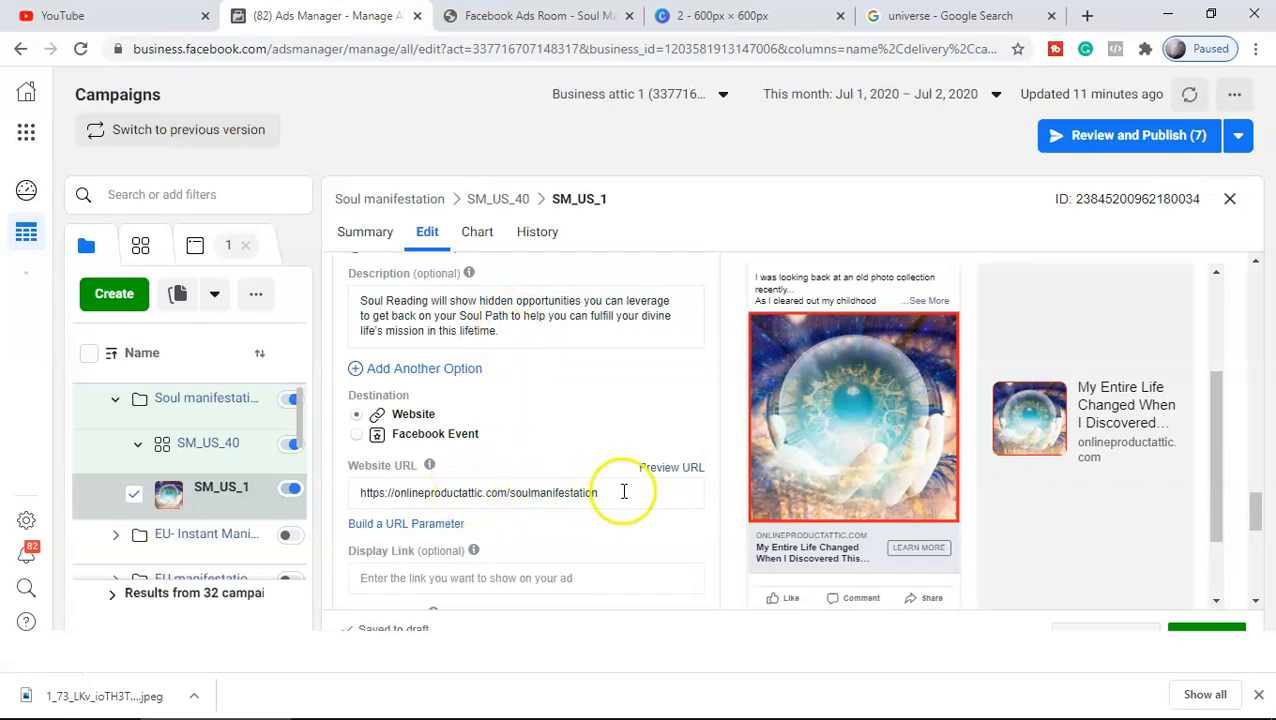
# - Preview the ad's website URL, look over the Soul Manifestation landing page, and return to Ads Manager
pyautogui.click(664, 471)
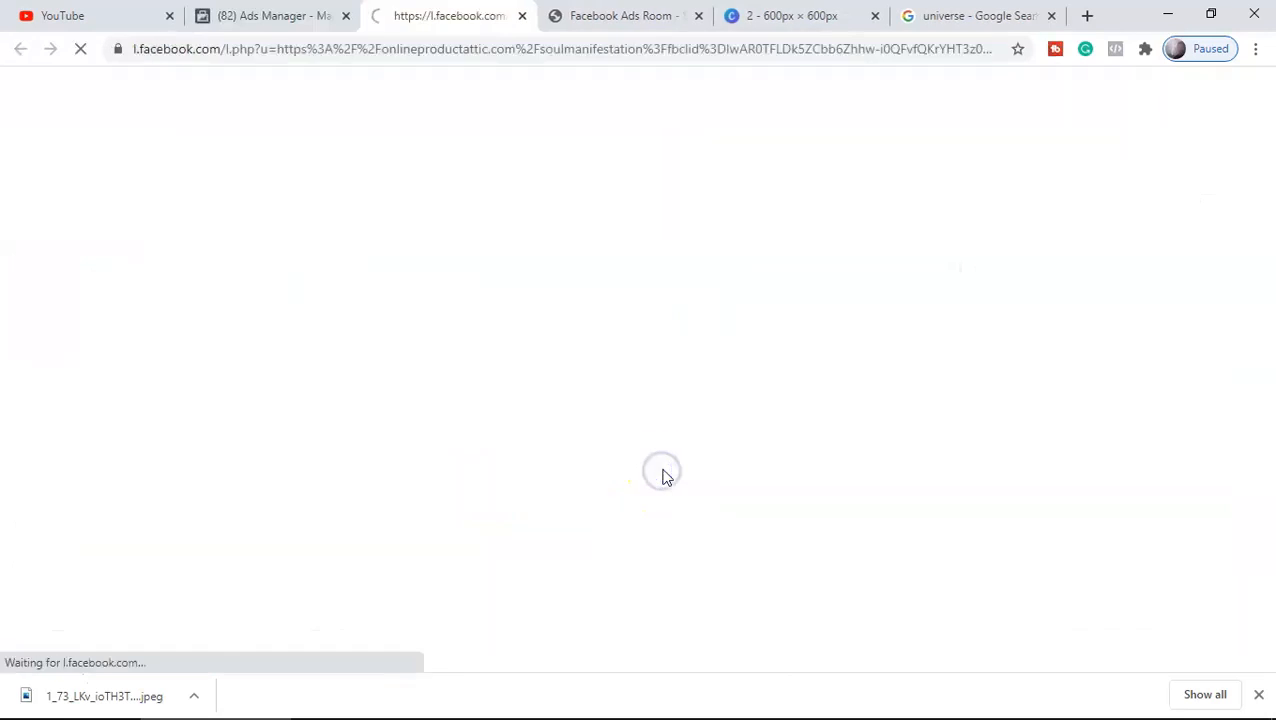
pyautogui.scroll(-3, 960, 325)
pyautogui.scroll(2, 963, 340)
pyautogui.scroll(1, 964, 345)
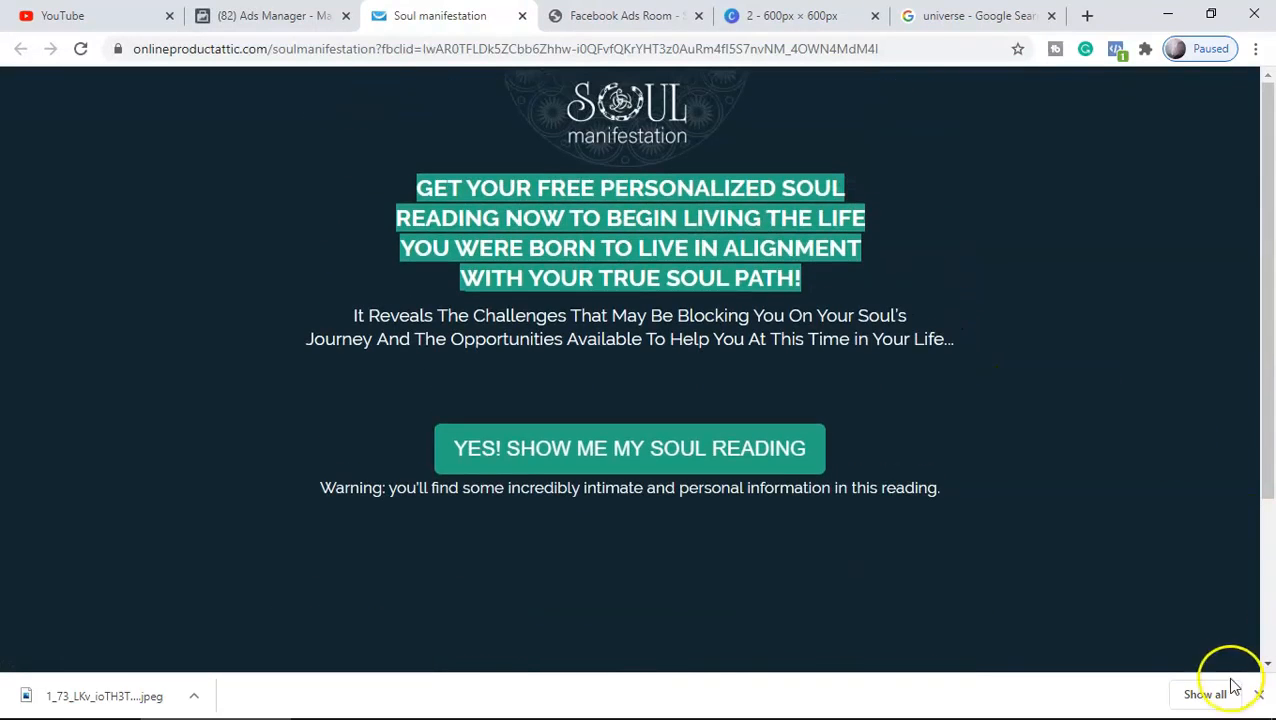
pyautogui.click(1258, 695)
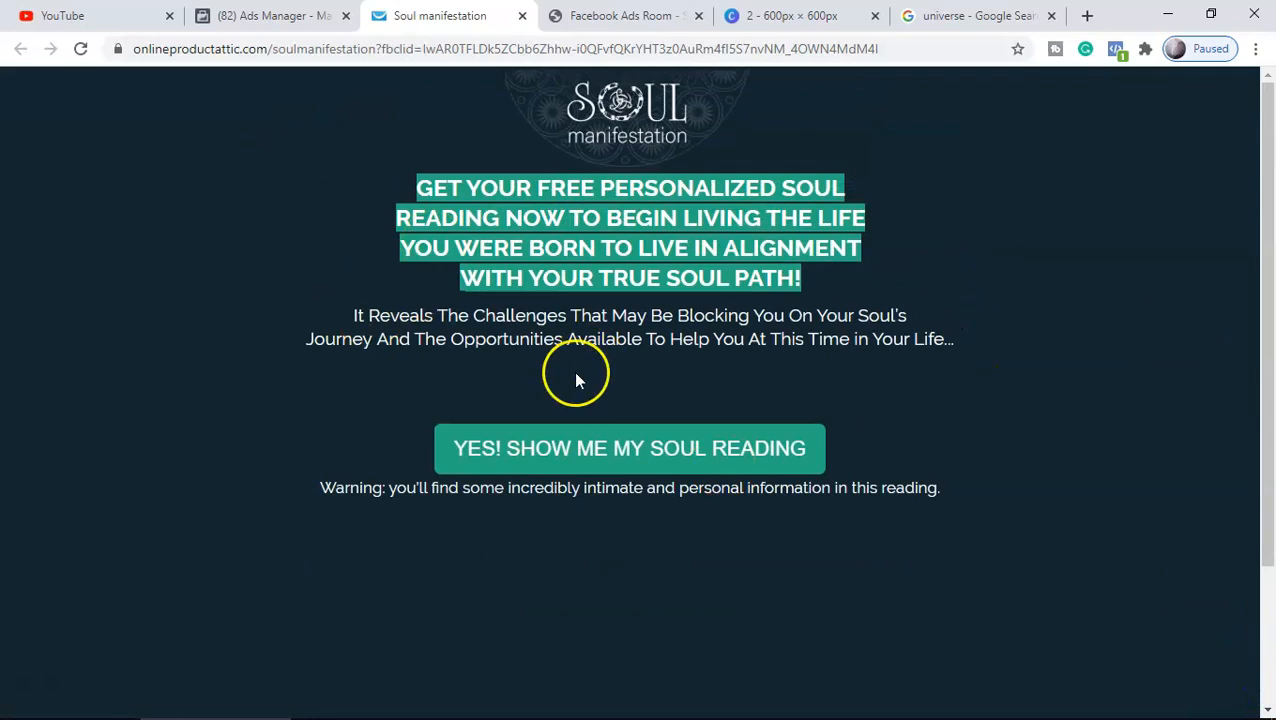
pyautogui.click(232, 24)
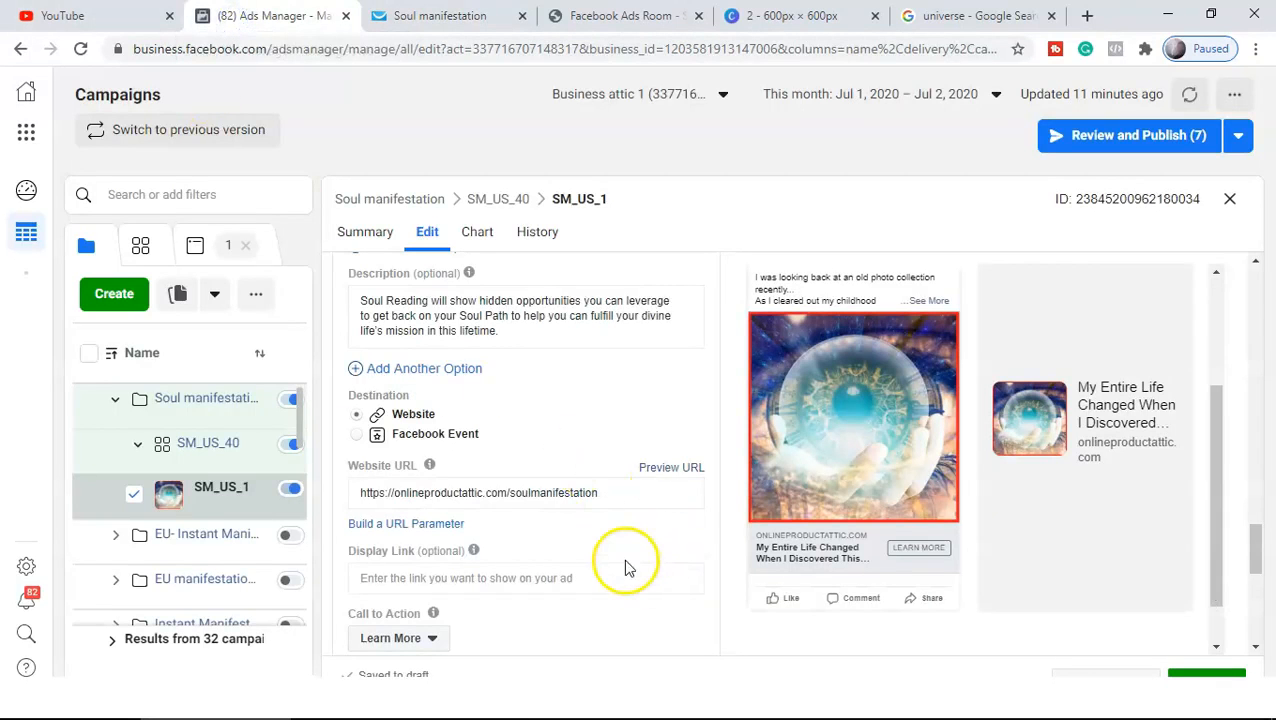
# - Check the SM_US_1 ad's tracking section and the Facebook pixels available for conversion tracking
pyautogui.scroll(-4, 619, 566)
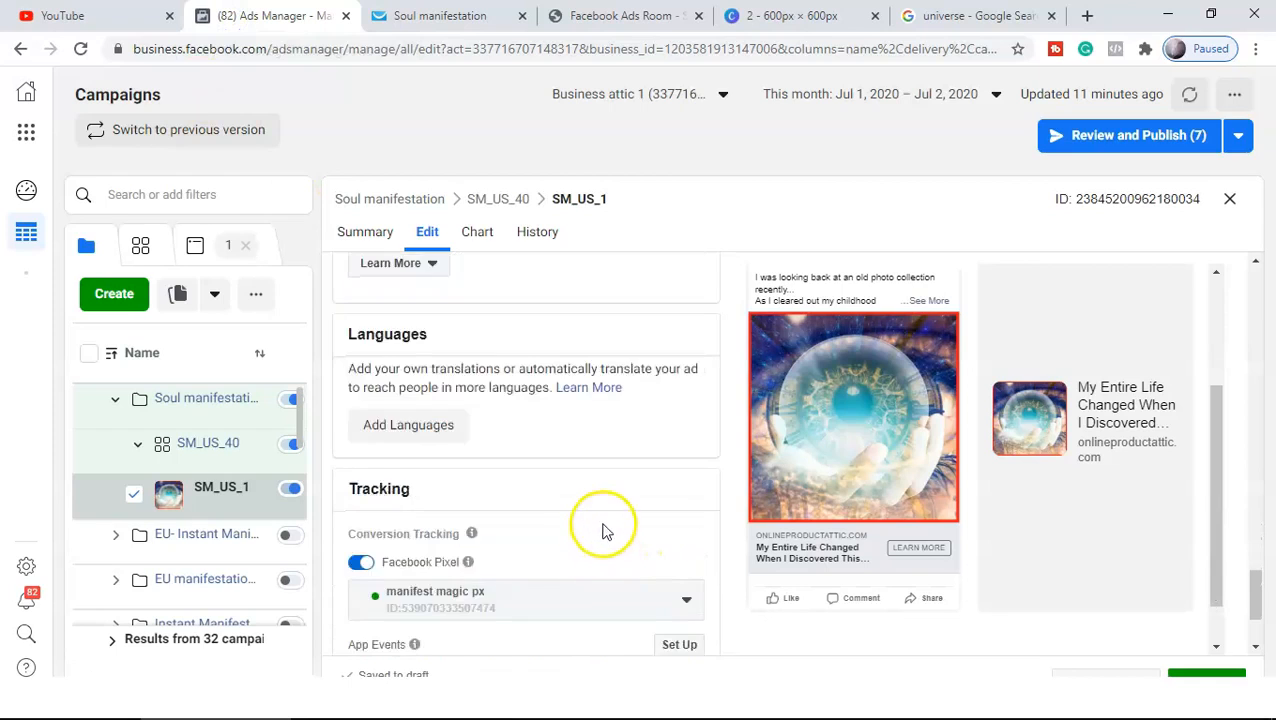
pyautogui.scroll(-1, 603, 528)
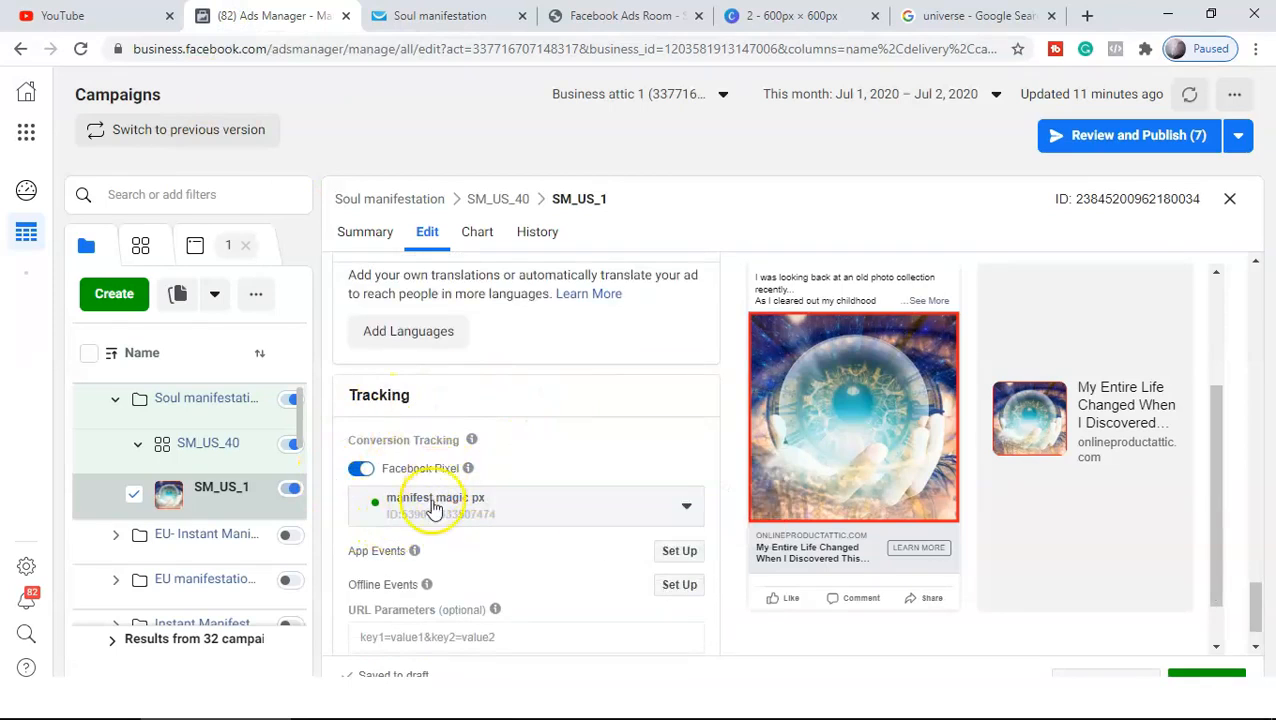
pyautogui.click(650, 512)
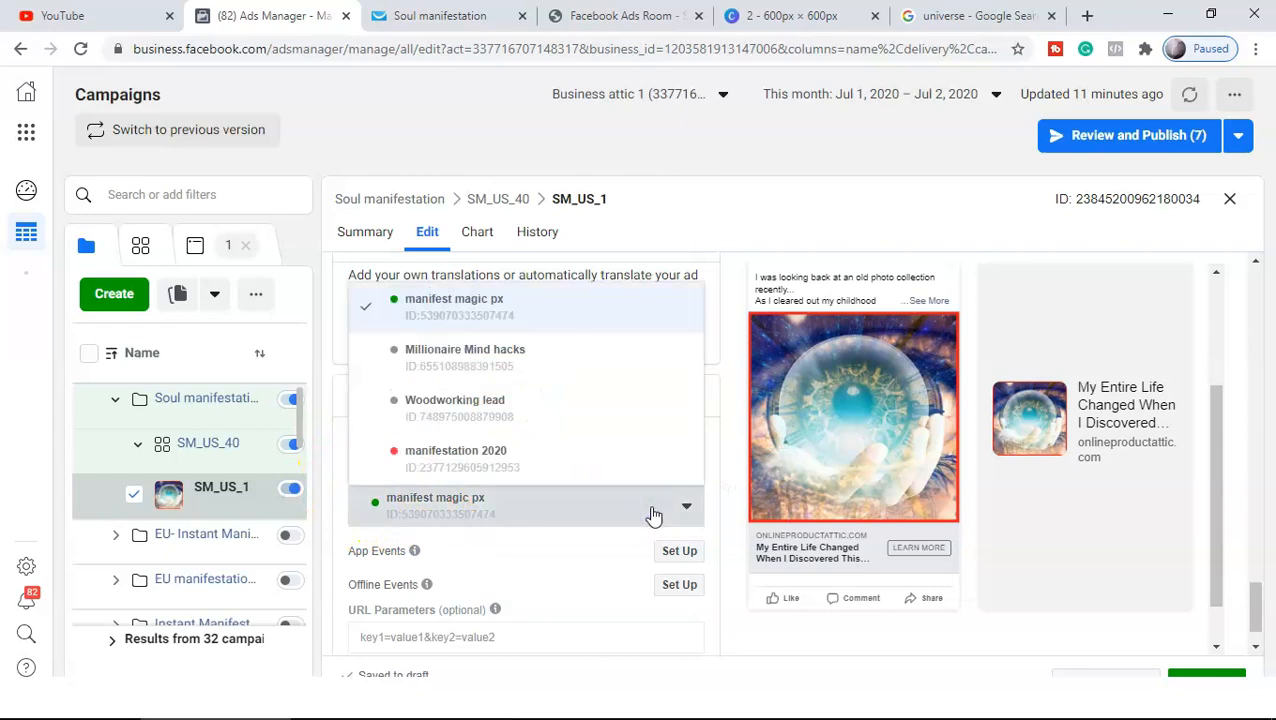
pyautogui.click(652, 515)
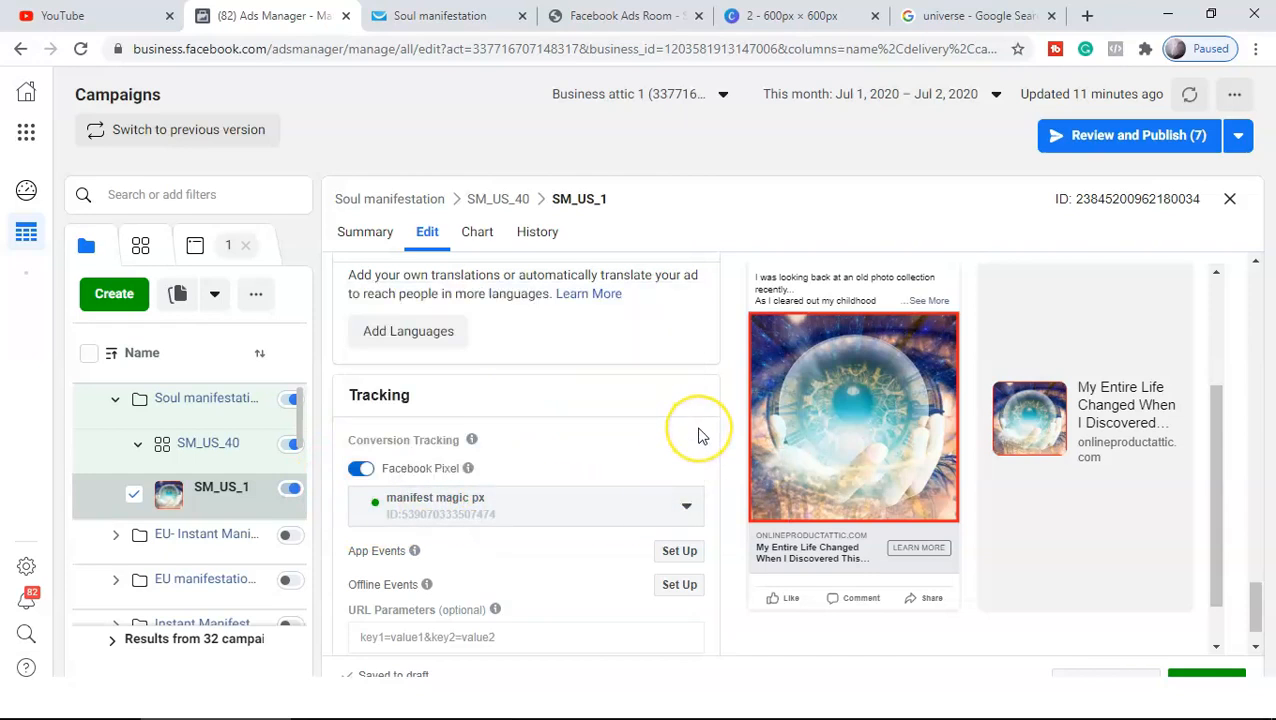
# - Look over the whole SM_US_1 ad setup and its Facebook Feeds and Right Column previews
pyautogui.scroll(-1, 555, 500)
pyautogui.scroll(5, 598, 569)
pyautogui.scroll(10, 593, 571)
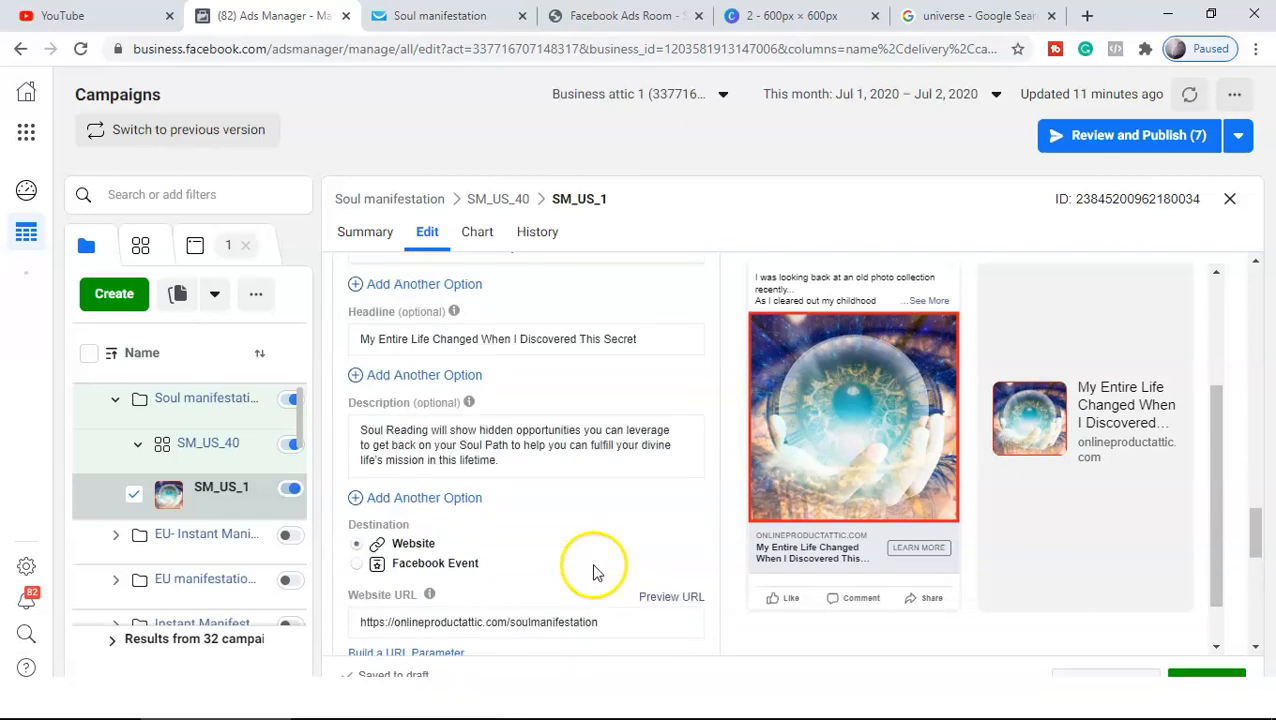
pyautogui.scroll(5, 590, 565)
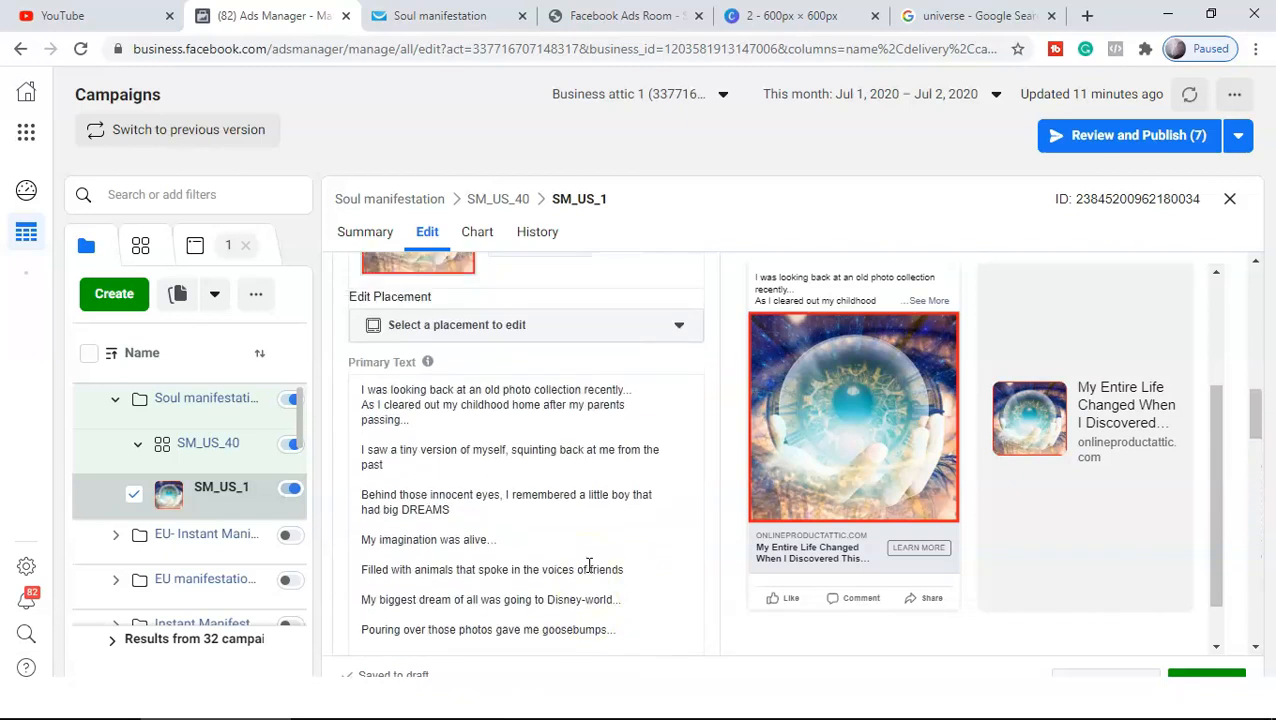
pyautogui.scroll(5, 610, 557)
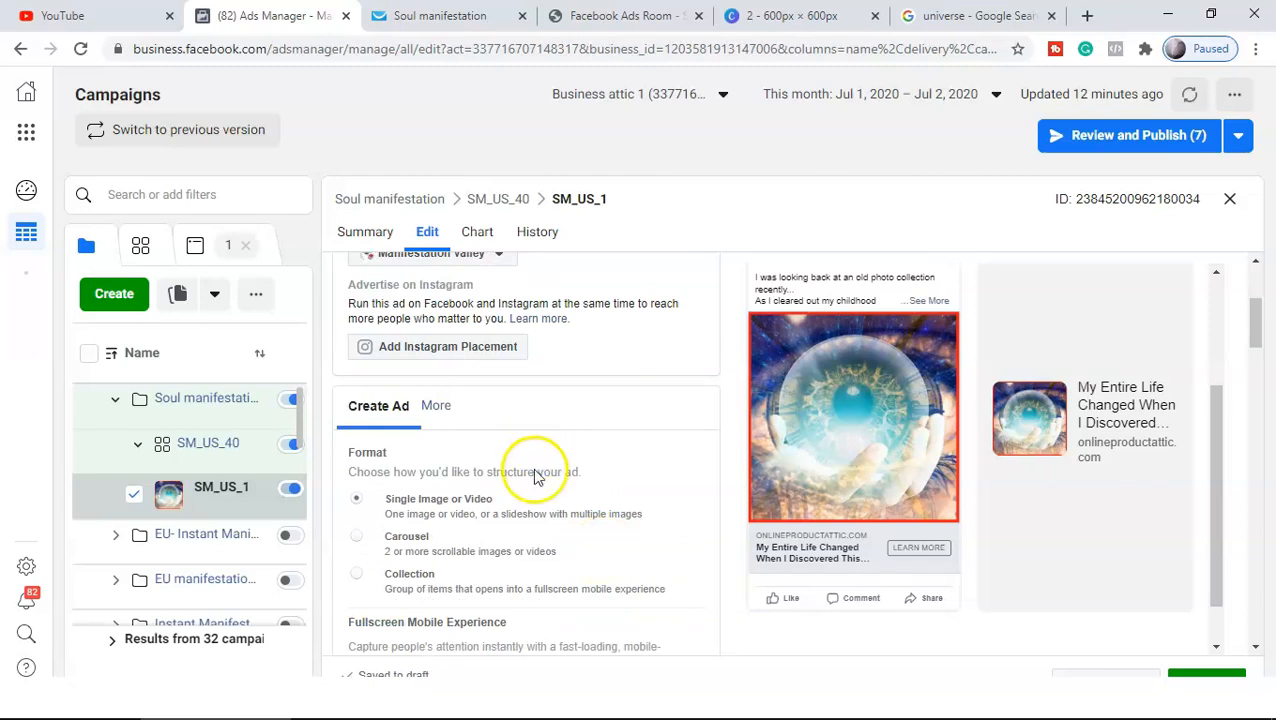
pyautogui.scroll(2, 540, 475)
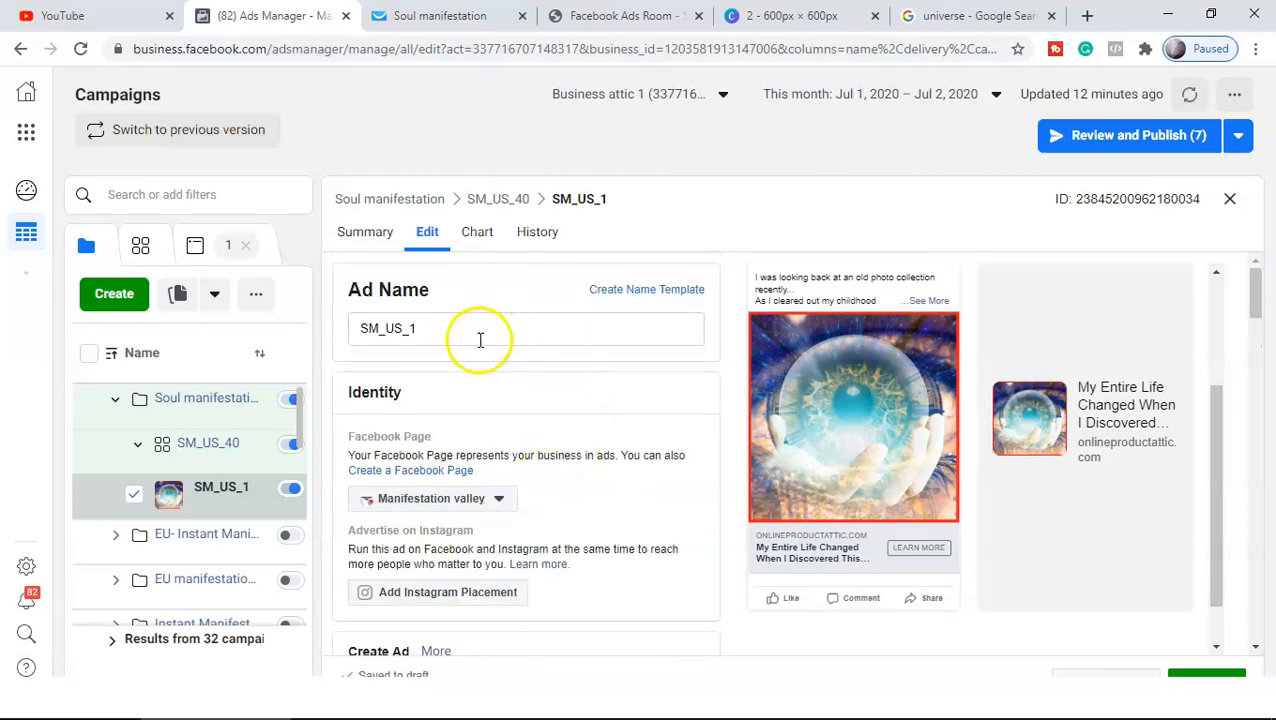
pyautogui.scroll(-3, 555, 385)
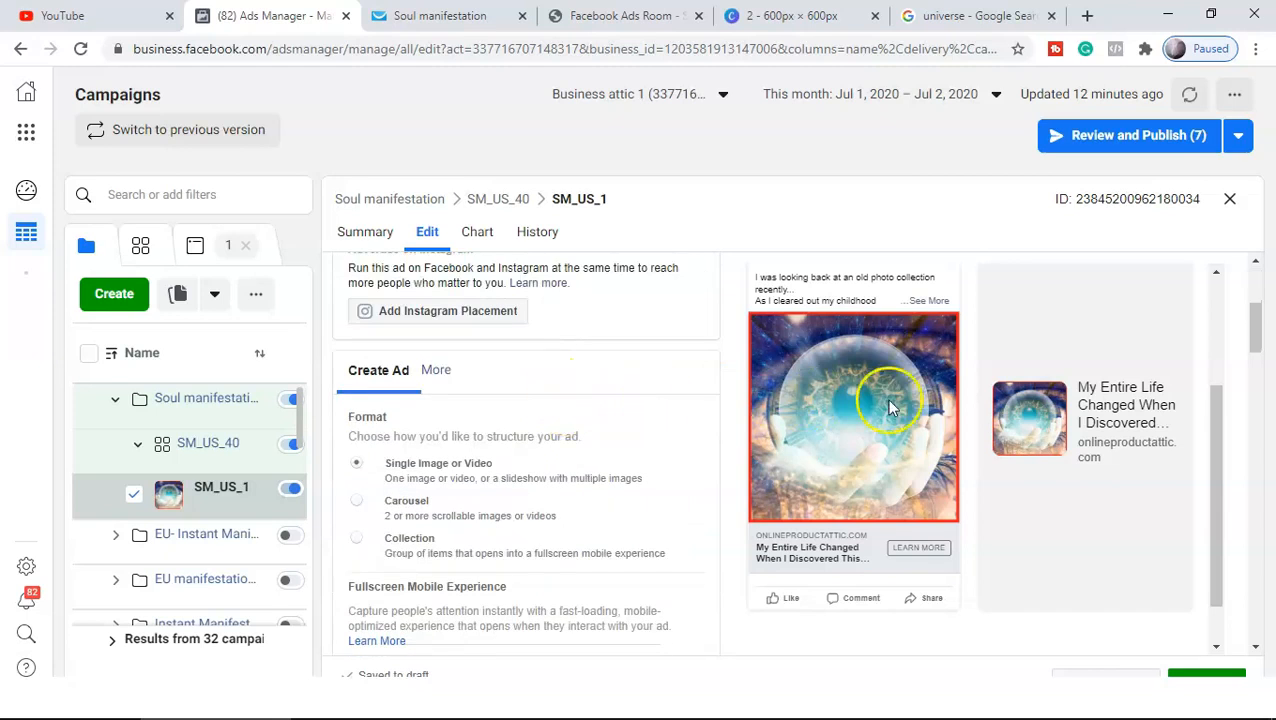
pyautogui.scroll(2, 1075, 375)
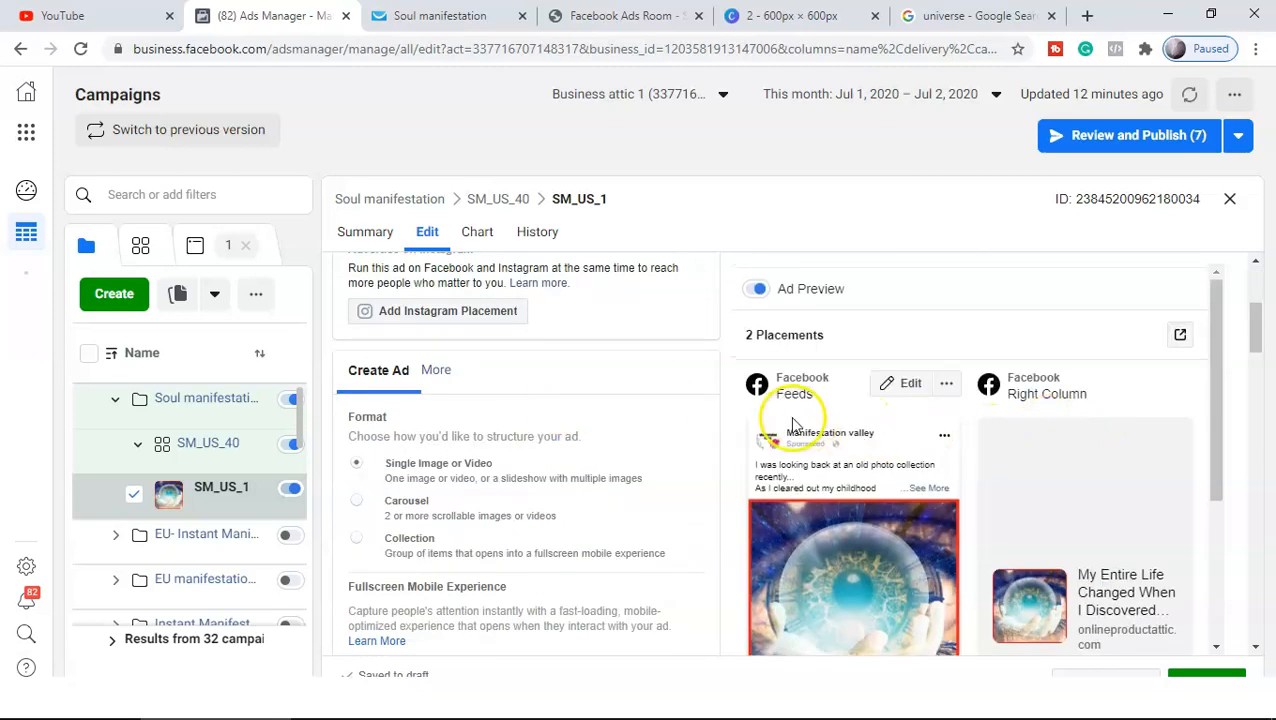
pyautogui.scroll(-2, 880, 524)
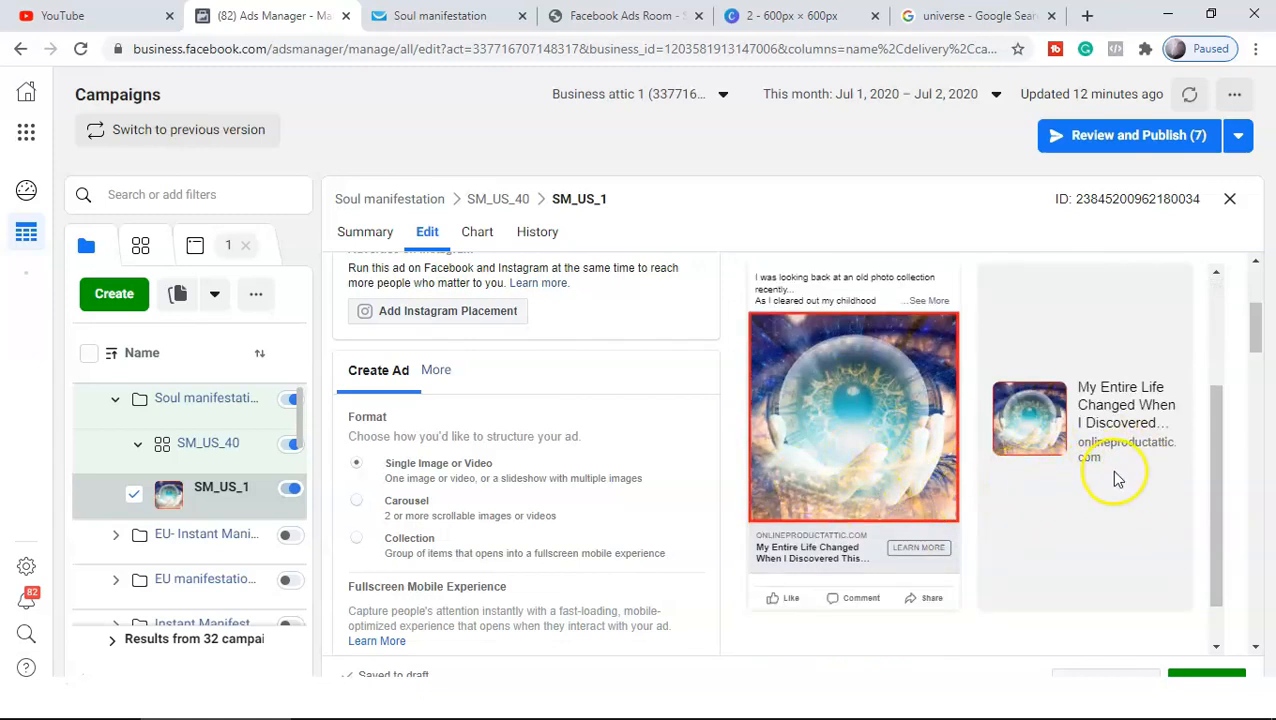
pyautogui.scroll(-5, 535, 490)
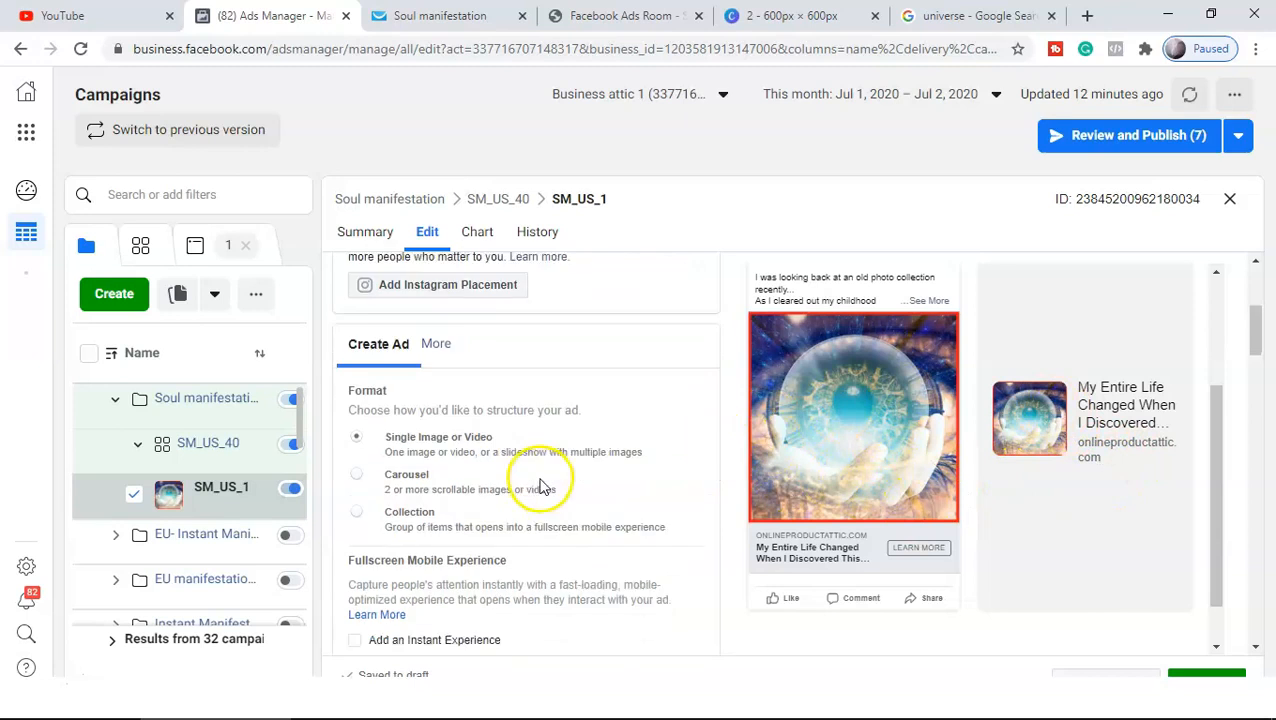
pyautogui.scroll(6, 548, 494)
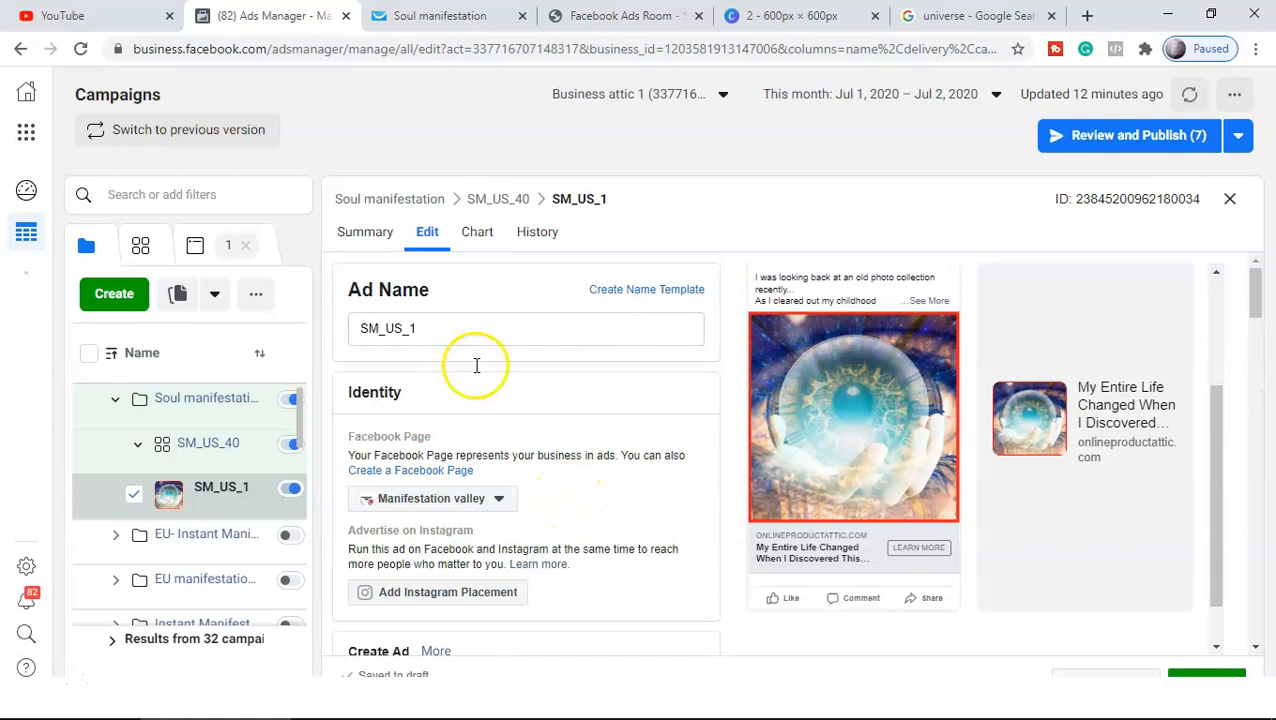
# - Close the ad editor and duplicate SM_US_1 into the original campaign with 2 copies
pyautogui.click(1230, 205)
pyautogui.click(700, 409)
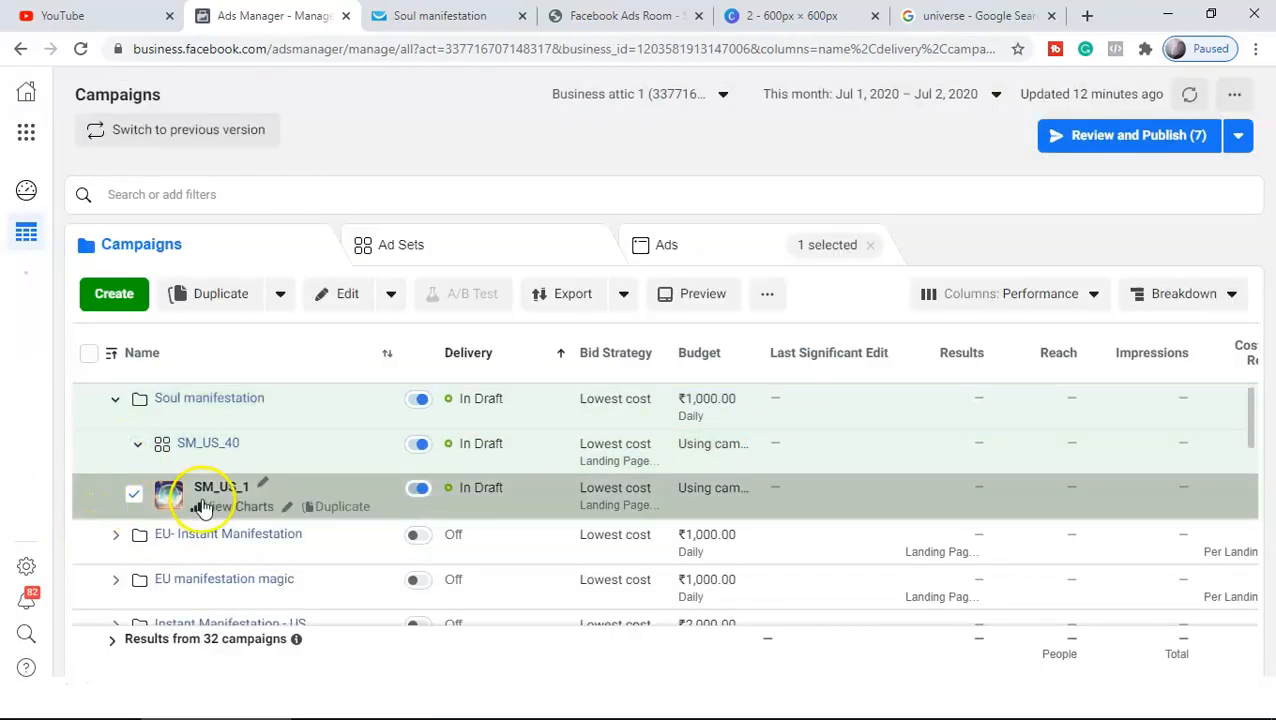
pyautogui.click(358, 510)
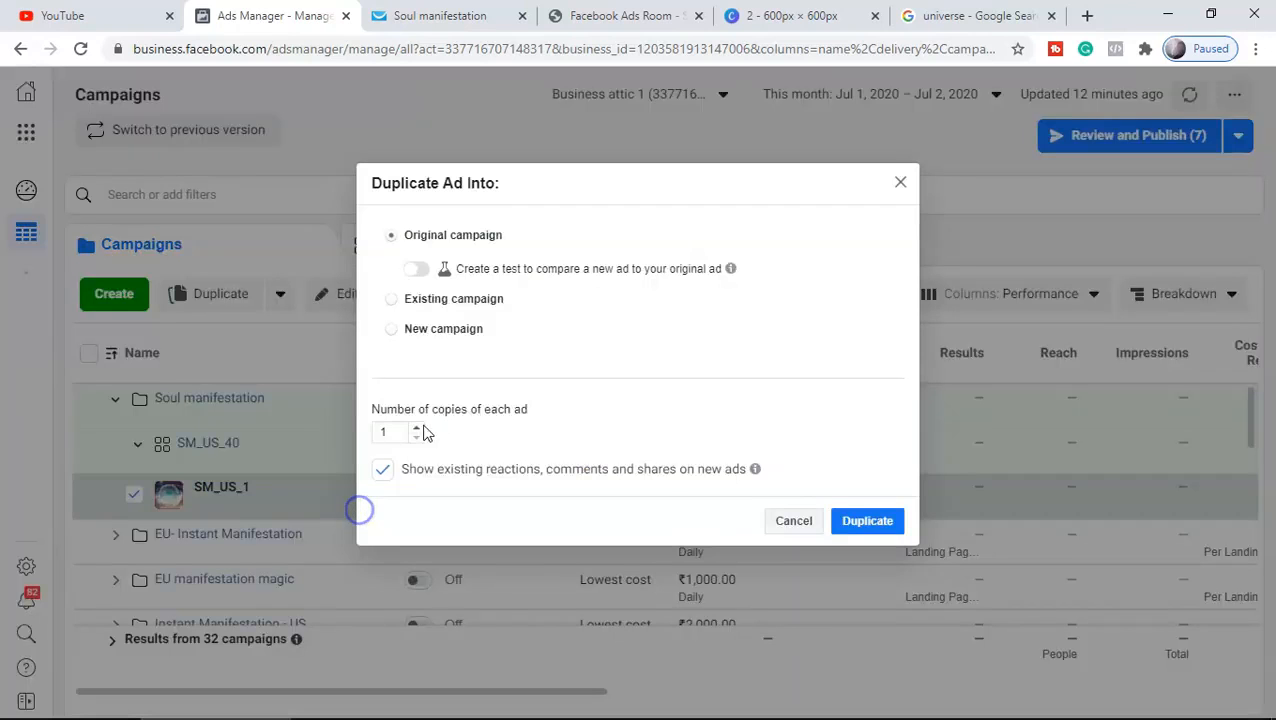
pyautogui.click(420, 429)
pyautogui.click(866, 521)
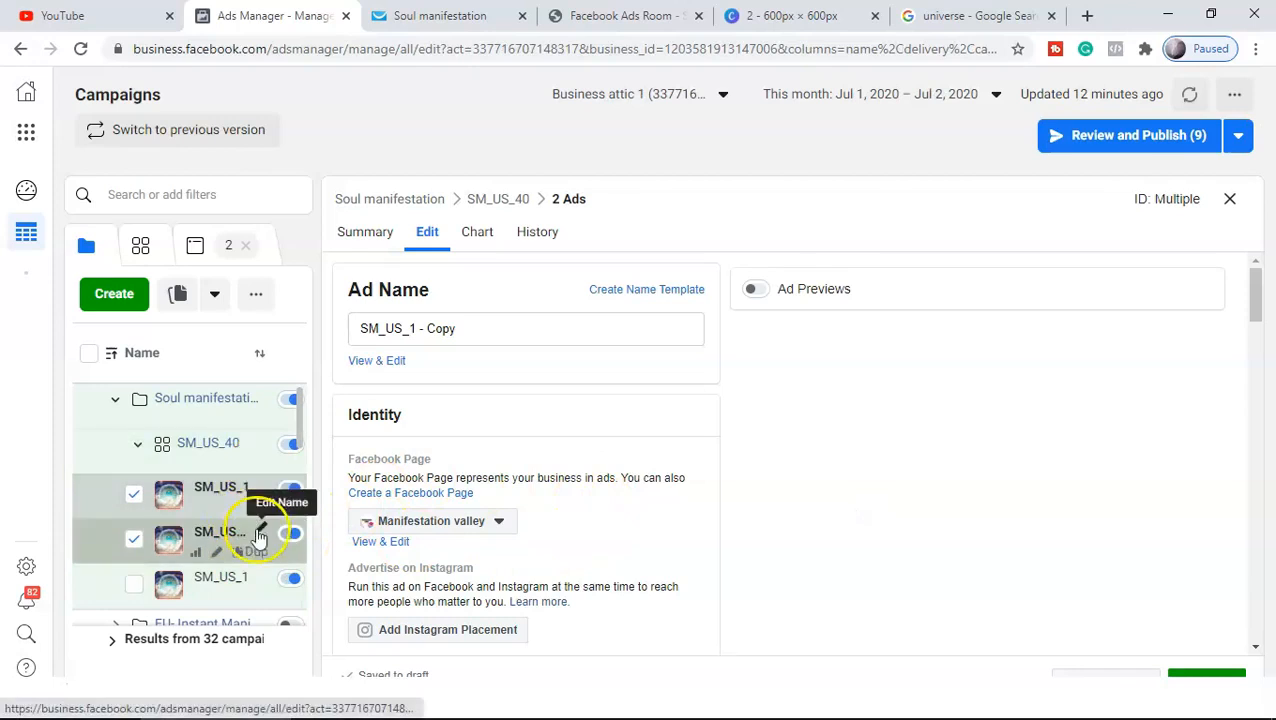
# - Rename both duplicated ads SM_US_2 and replace their image with 2.png from the computer
pyautogui.click(461, 332)
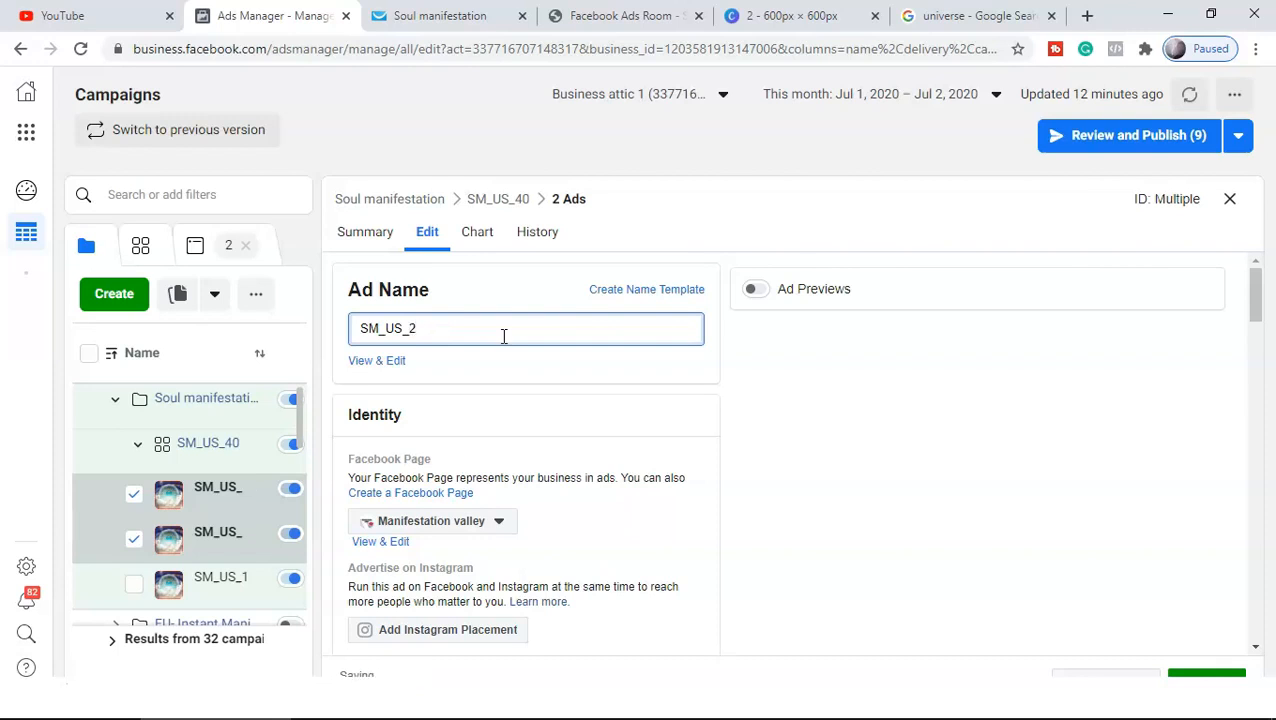
pyautogui.click(655, 225)
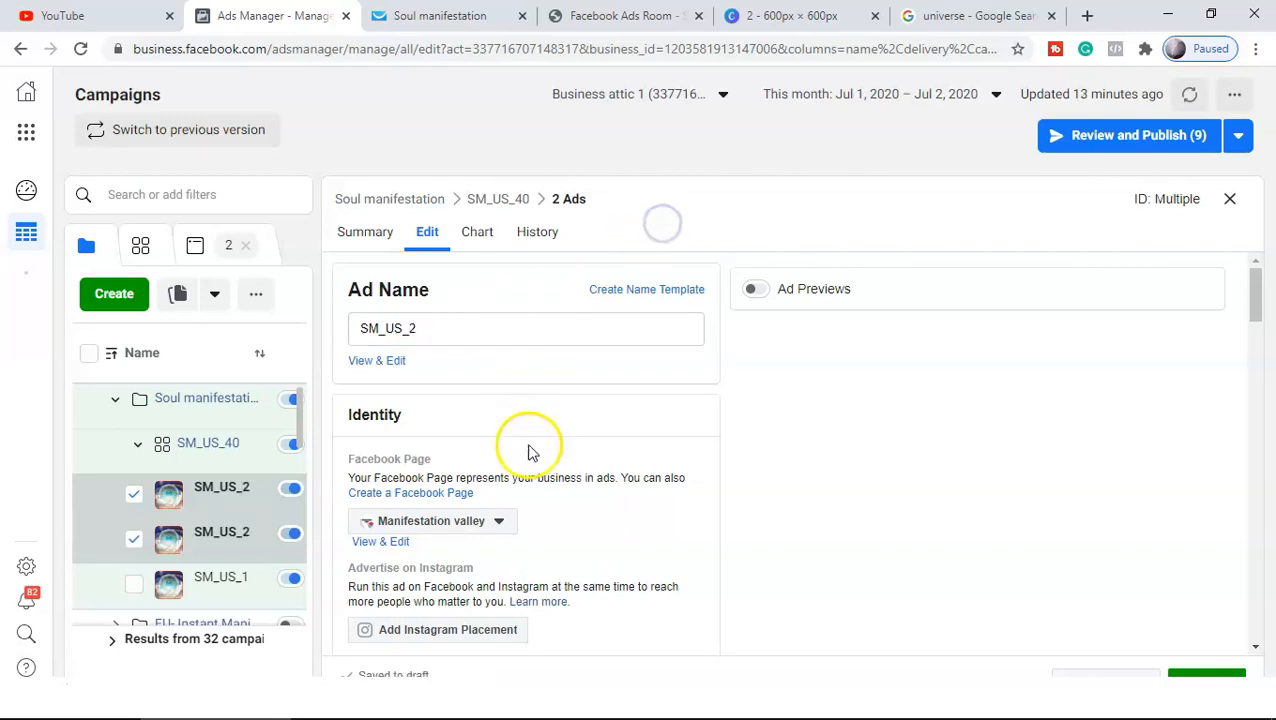
pyautogui.scroll(-2, 560, 480)
pyautogui.scroll(-4, 588, 505)
pyautogui.click(452, 370)
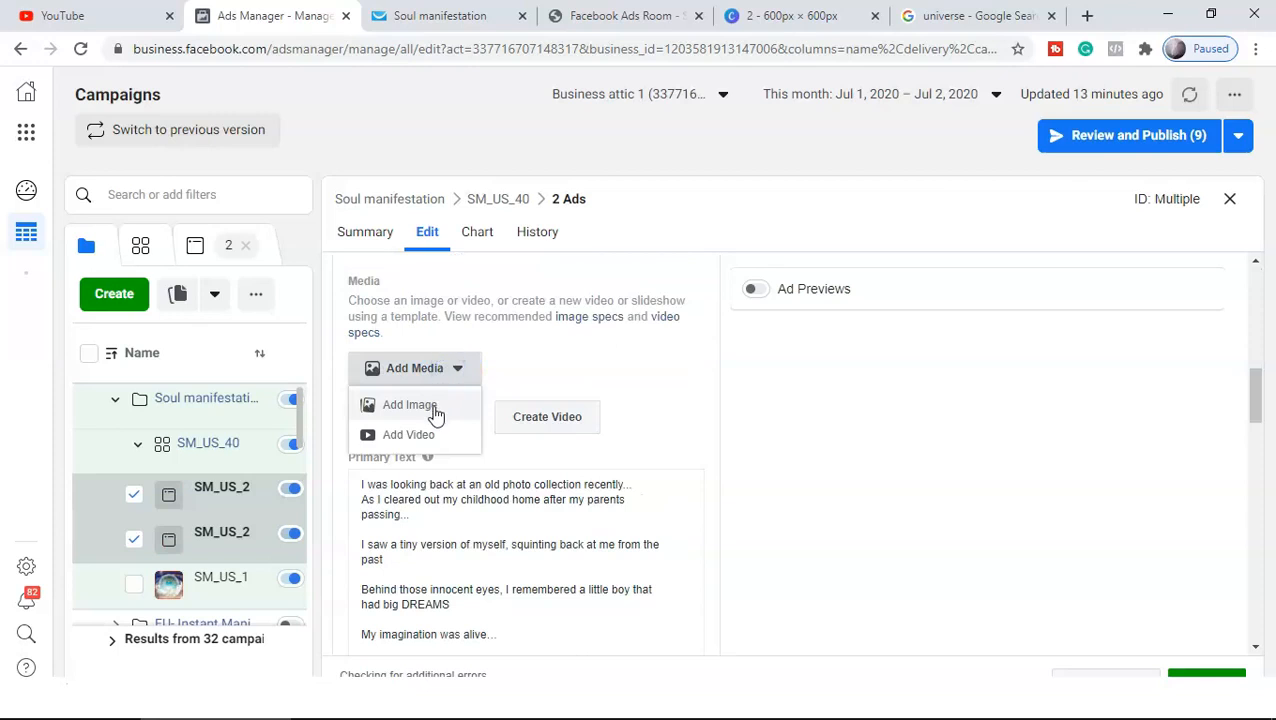
pyautogui.click(434, 412)
pyautogui.click(430, 202)
pyautogui.click(436, 150)
pyautogui.click(465, 422)
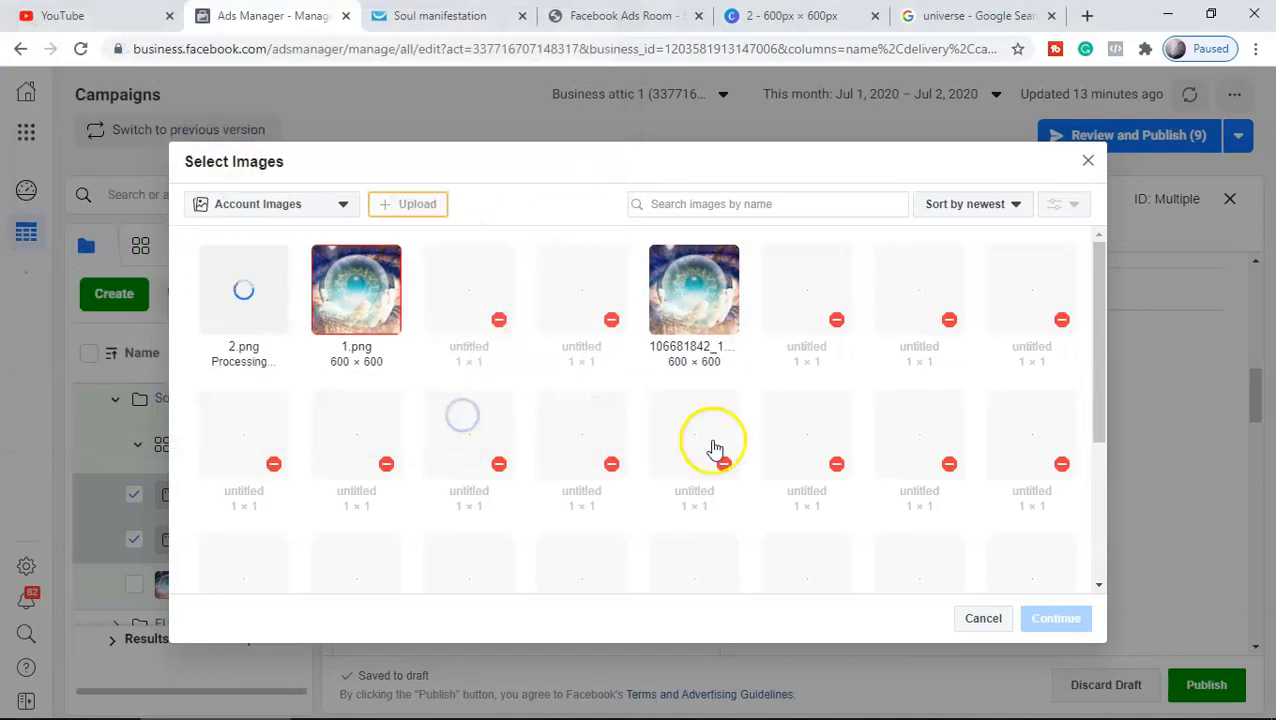
# - Narrow the selection to only the first of the two SM_US_2 ads and rename it SM_US_3
pyautogui.scroll(-10, 590, 520)
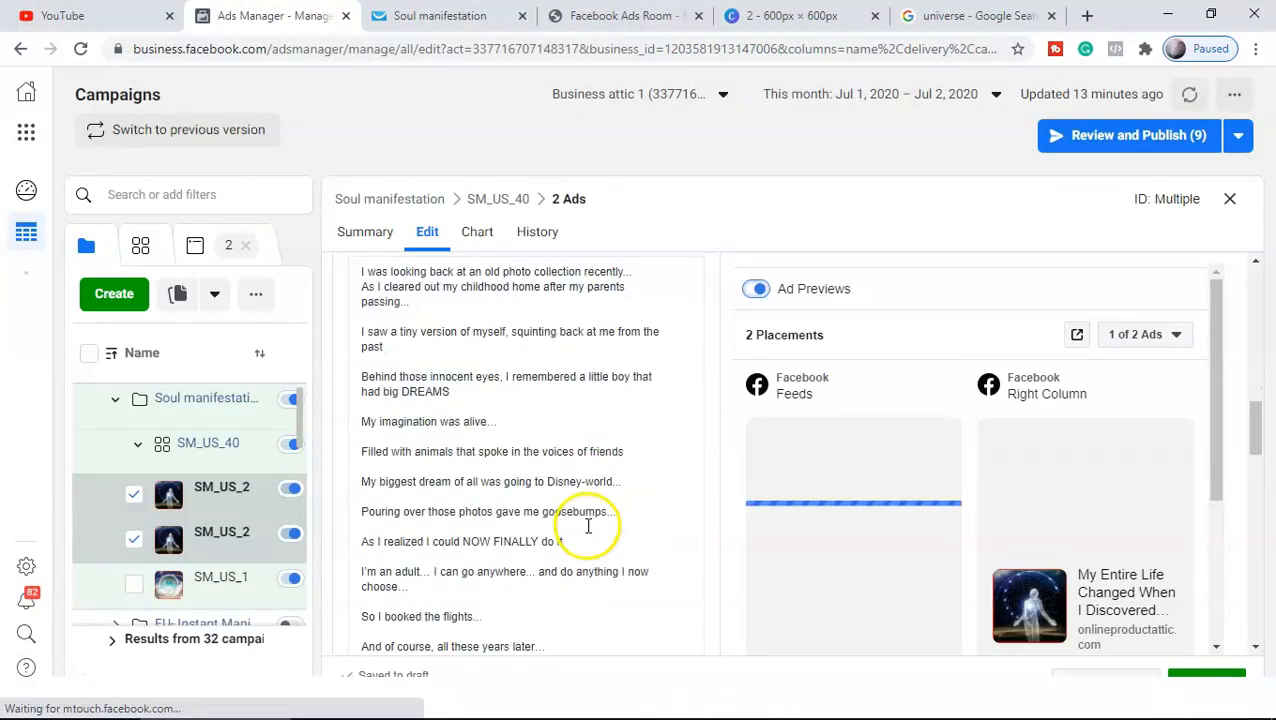
pyautogui.scroll(-2, 800, 540)
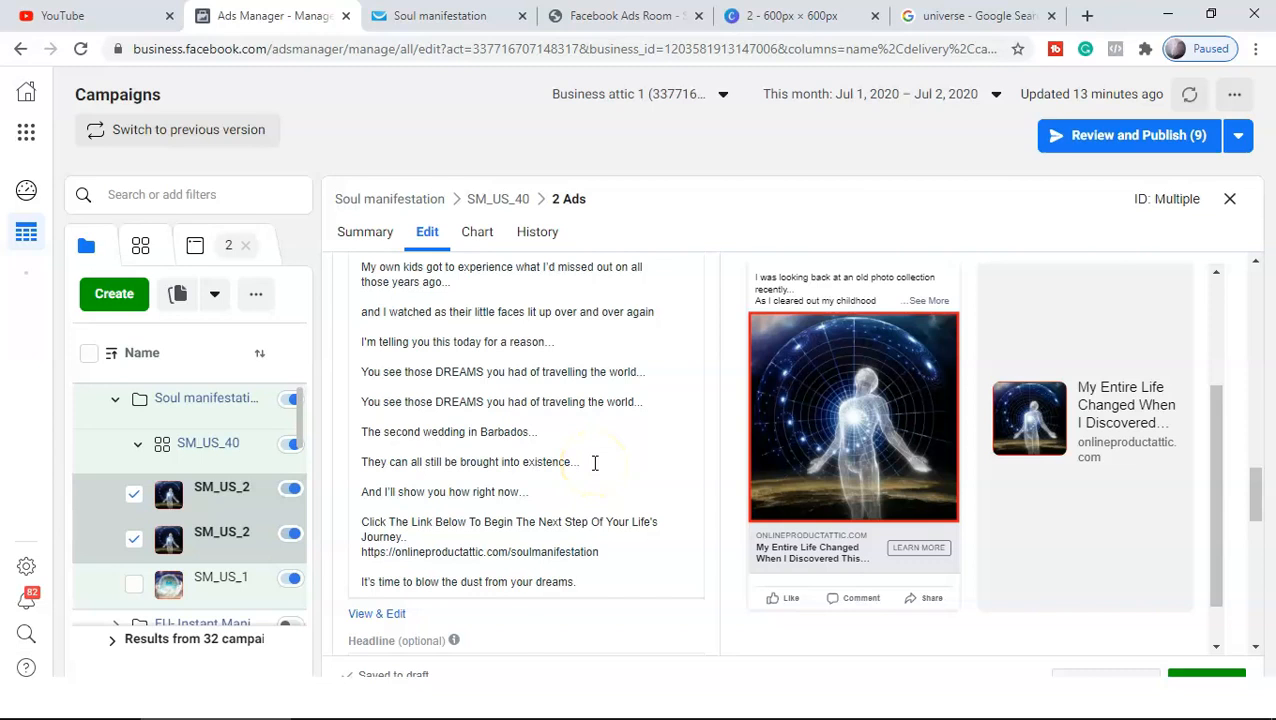
pyautogui.scroll(10, 570, 420)
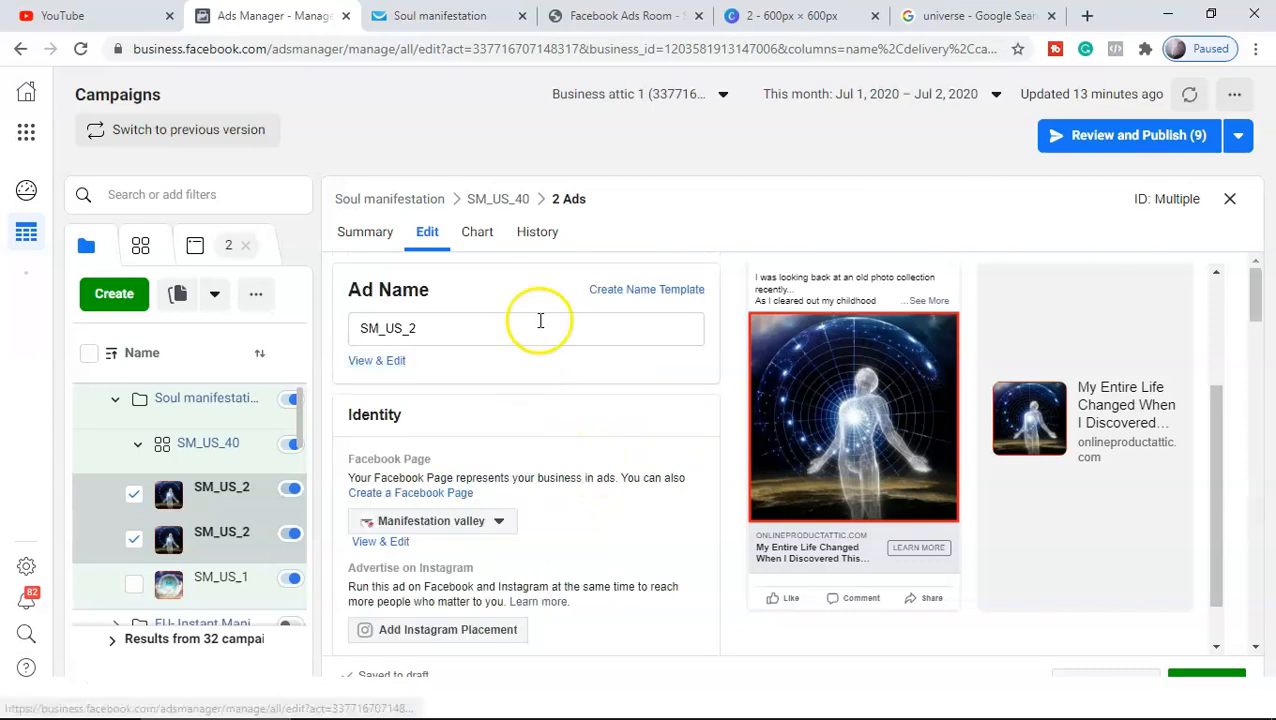
pyautogui.click(143, 495)
pyautogui.scroll(-3, 613, 480)
pyautogui.scroll(3, 430, 340)
pyautogui.click(433, 337)
pyautogui.write('3')
pyautogui.click(743, 160)
pyautogui.scroll(-1, 669, 317)
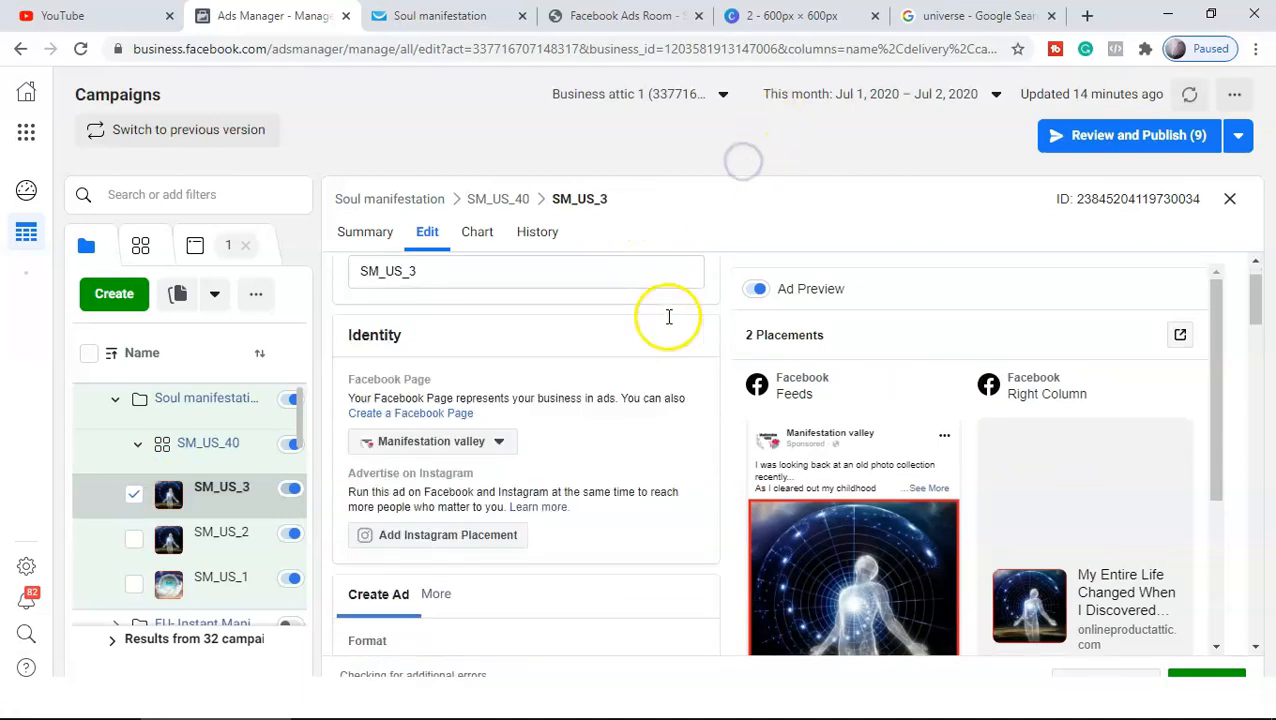
# - Replace the image of ad SM_US_3 with the picture of a blue glowing meditating figure
pyautogui.scroll(-10, 669, 317)
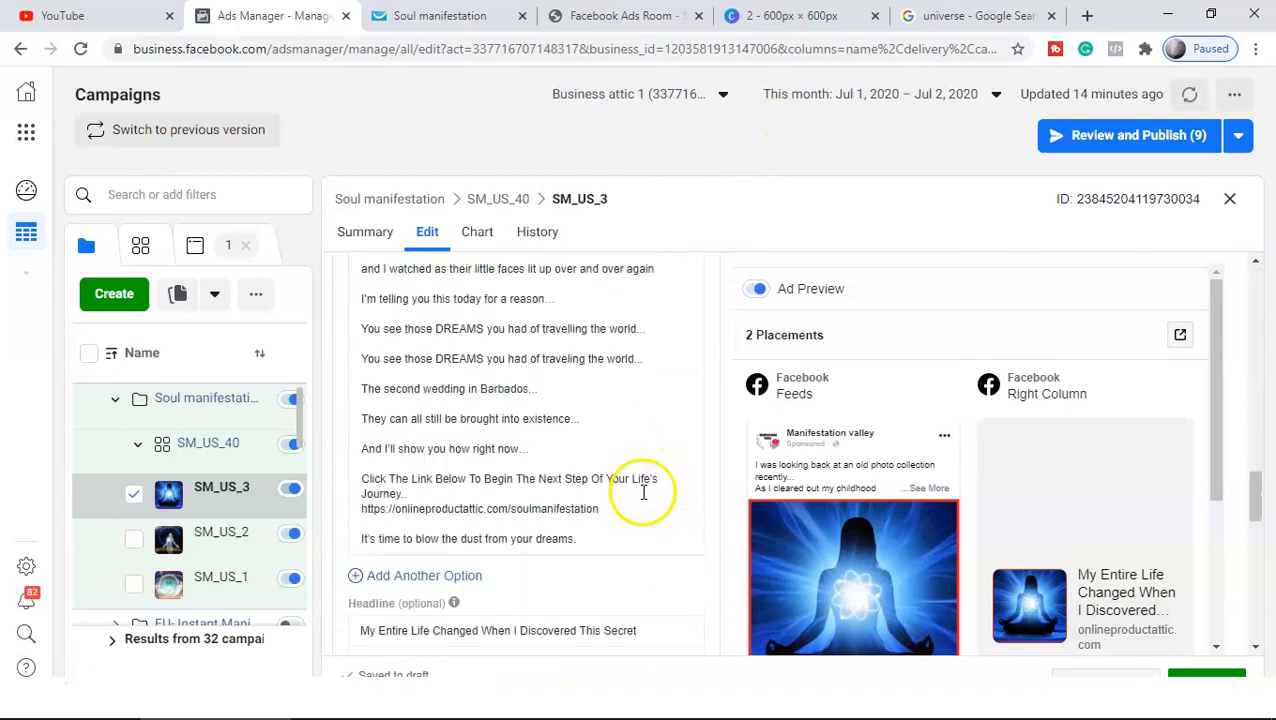
pyautogui.scroll(-2, 643, 492)
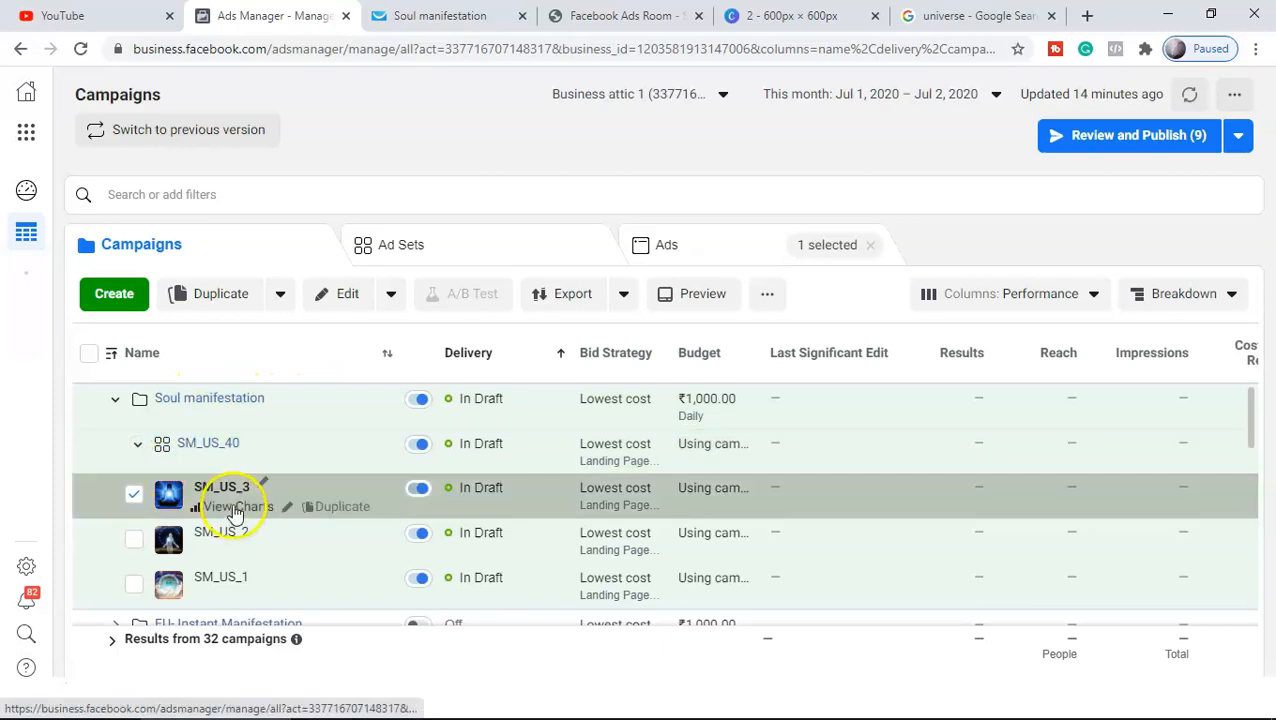
# - Close the ad editor and duplicate ad set SM_US_40 into the original campaign with 1 copy
pyautogui.click(329, 465)
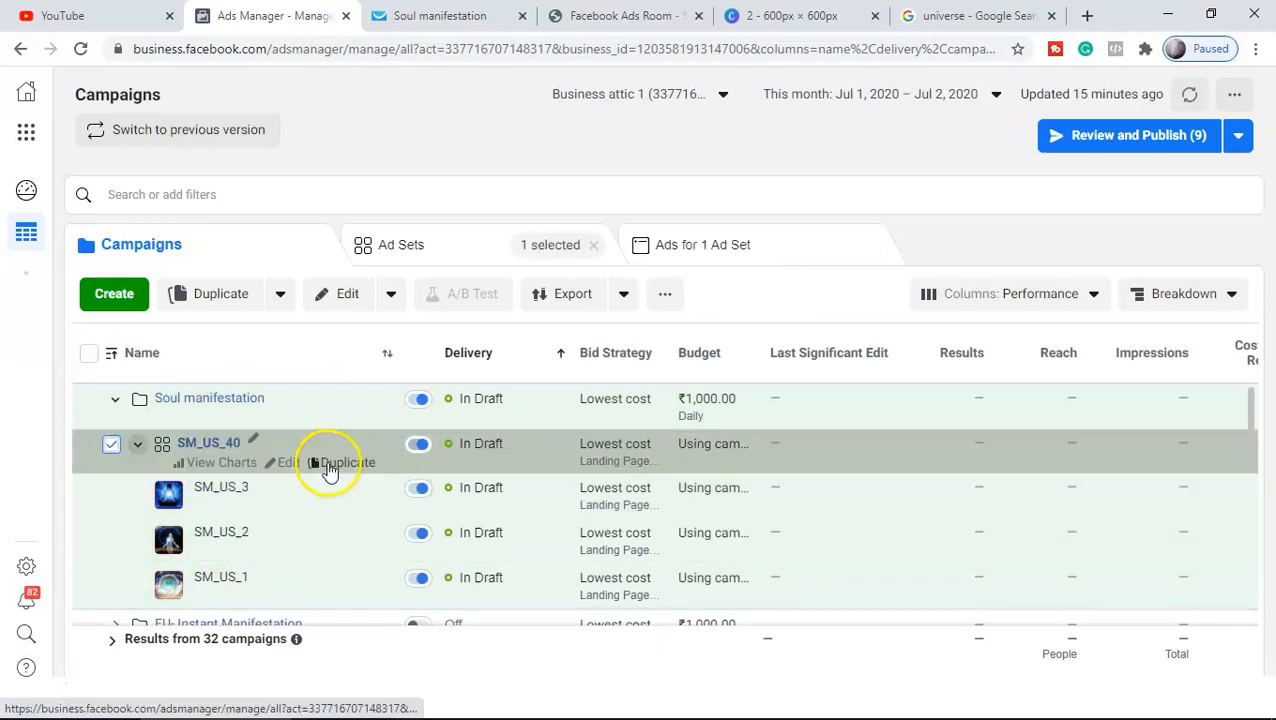
pyautogui.click(335, 463)
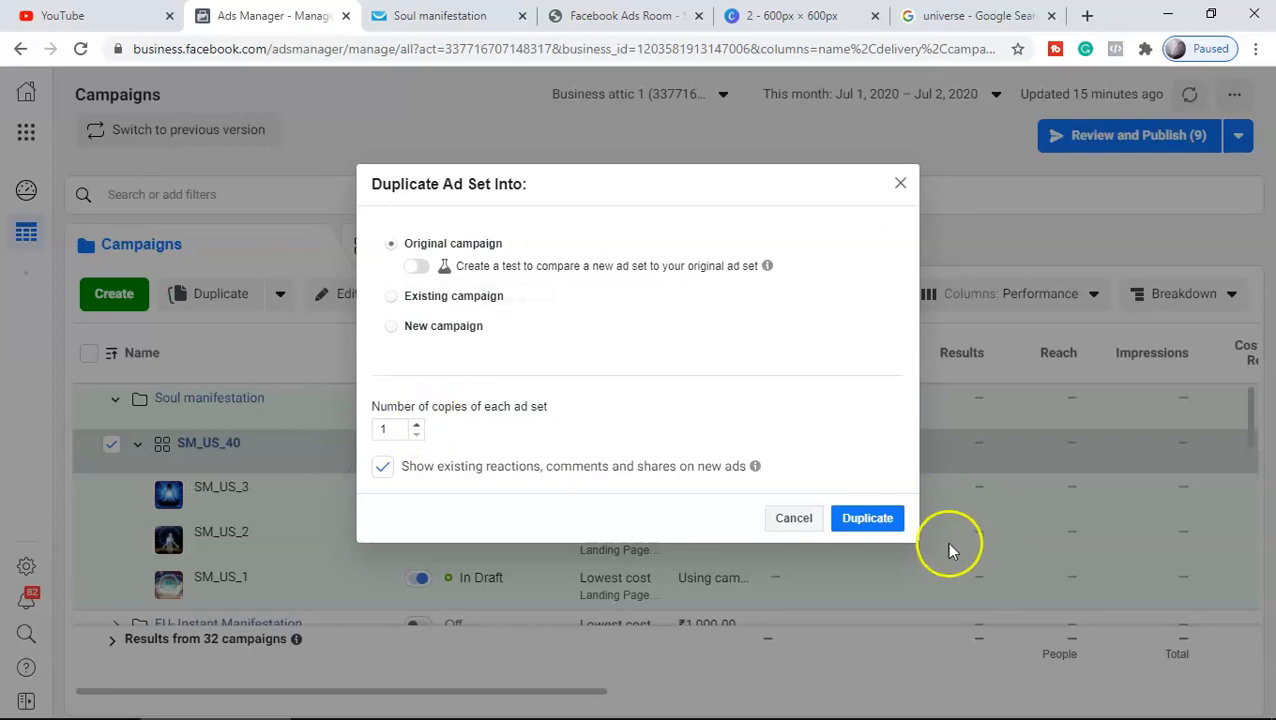
pyautogui.click(867, 522)
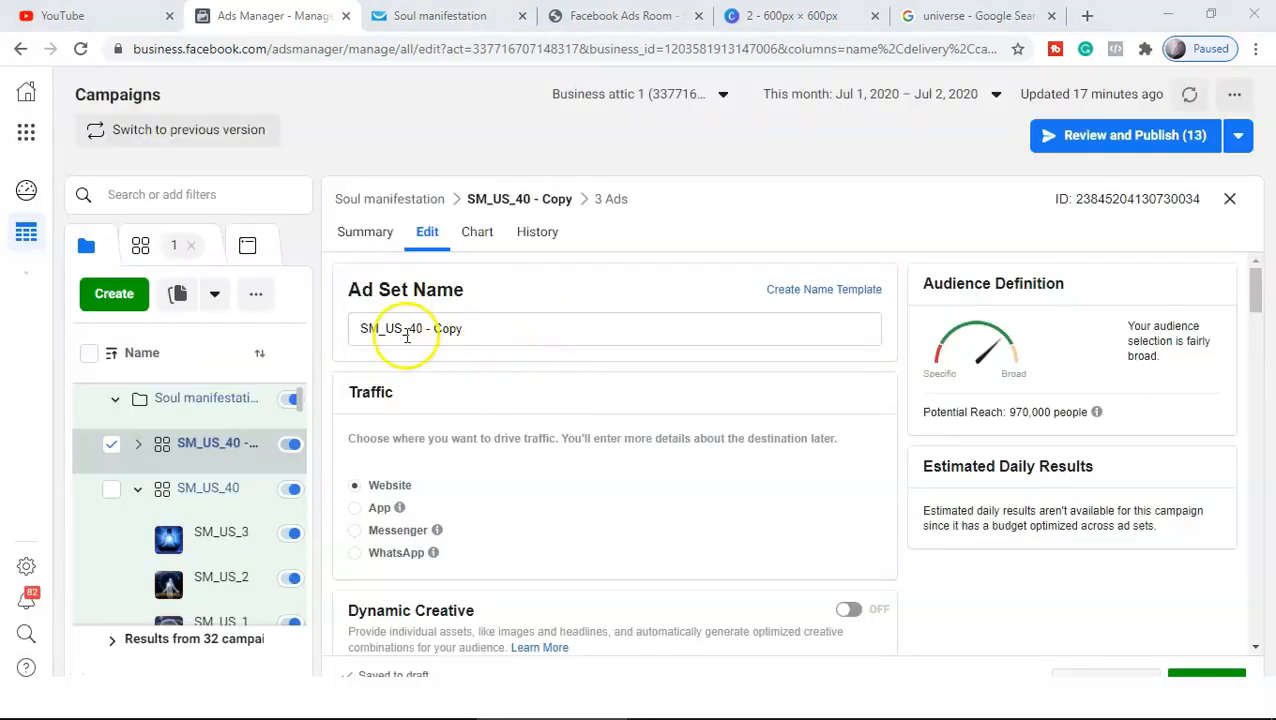
# - Rename the duplicated ad set SM_US_40 - 2
pyautogui.click(492, 323)
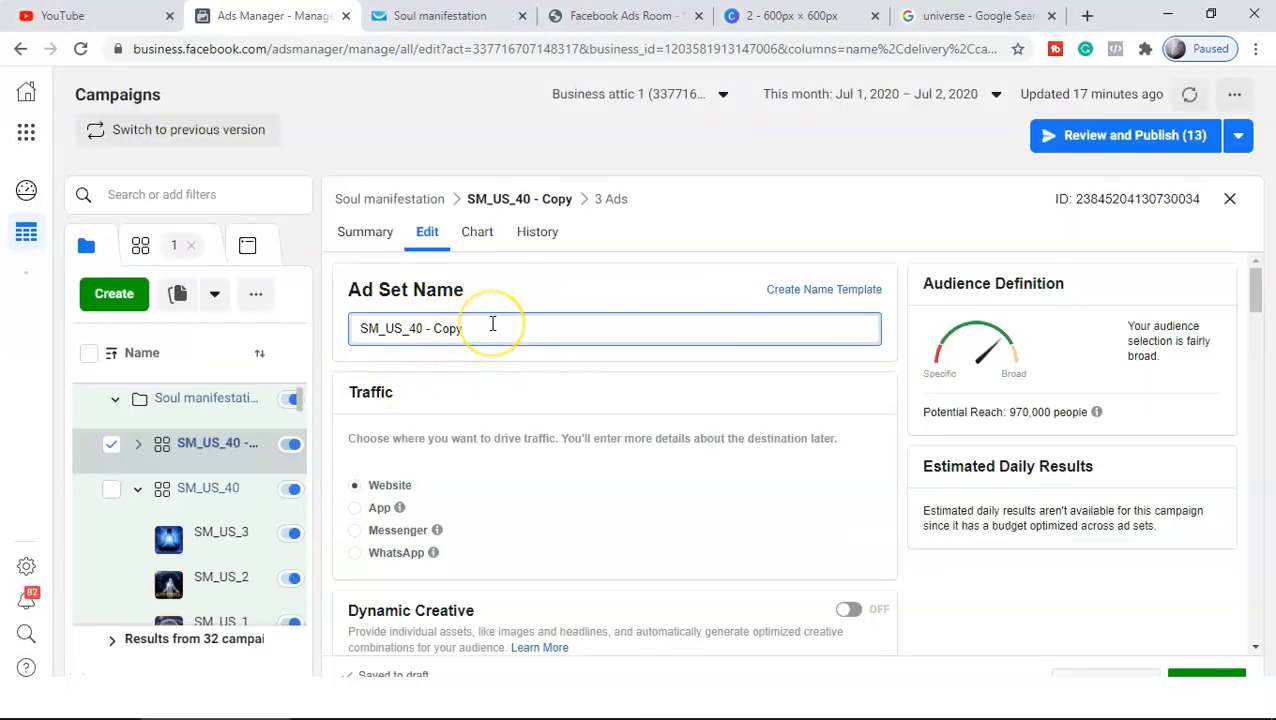
pyautogui.press('BackSpace')
pyautogui.press('BackSpace')
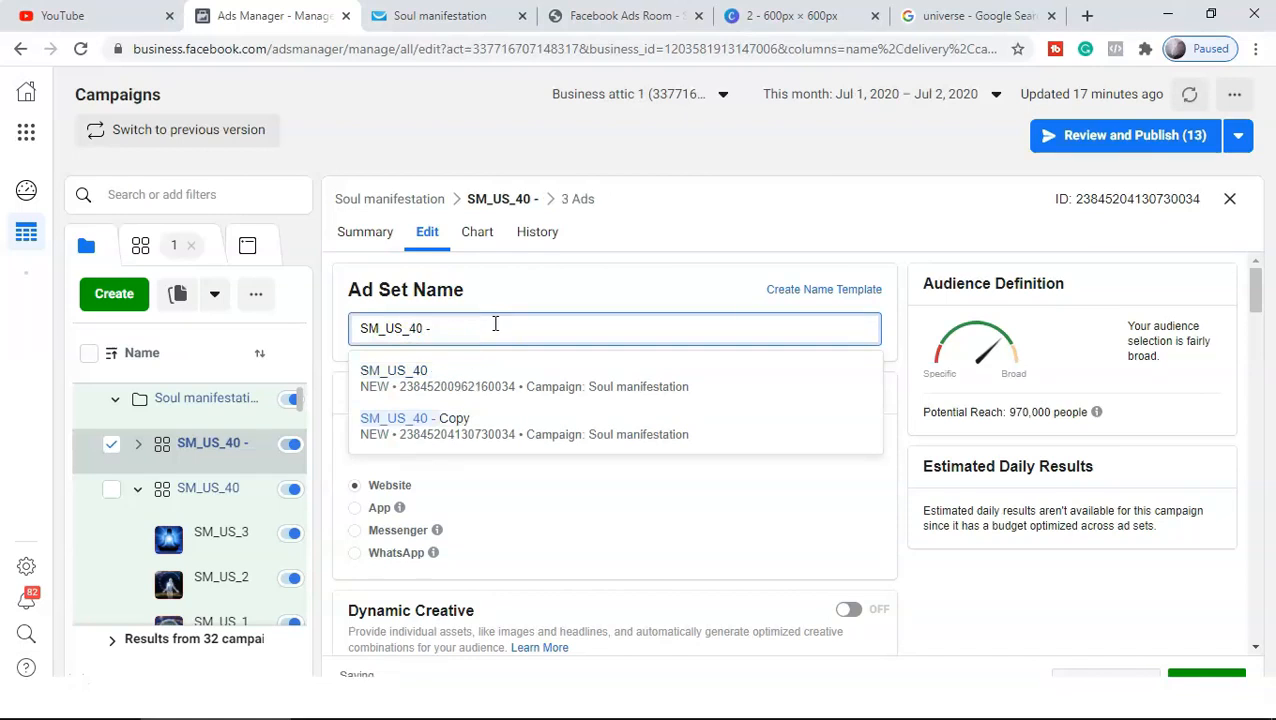
pyautogui.write('2')
# - Rename the original ad set SM_US_40-1 and save the name to draft
pyautogui.click(225, 510)
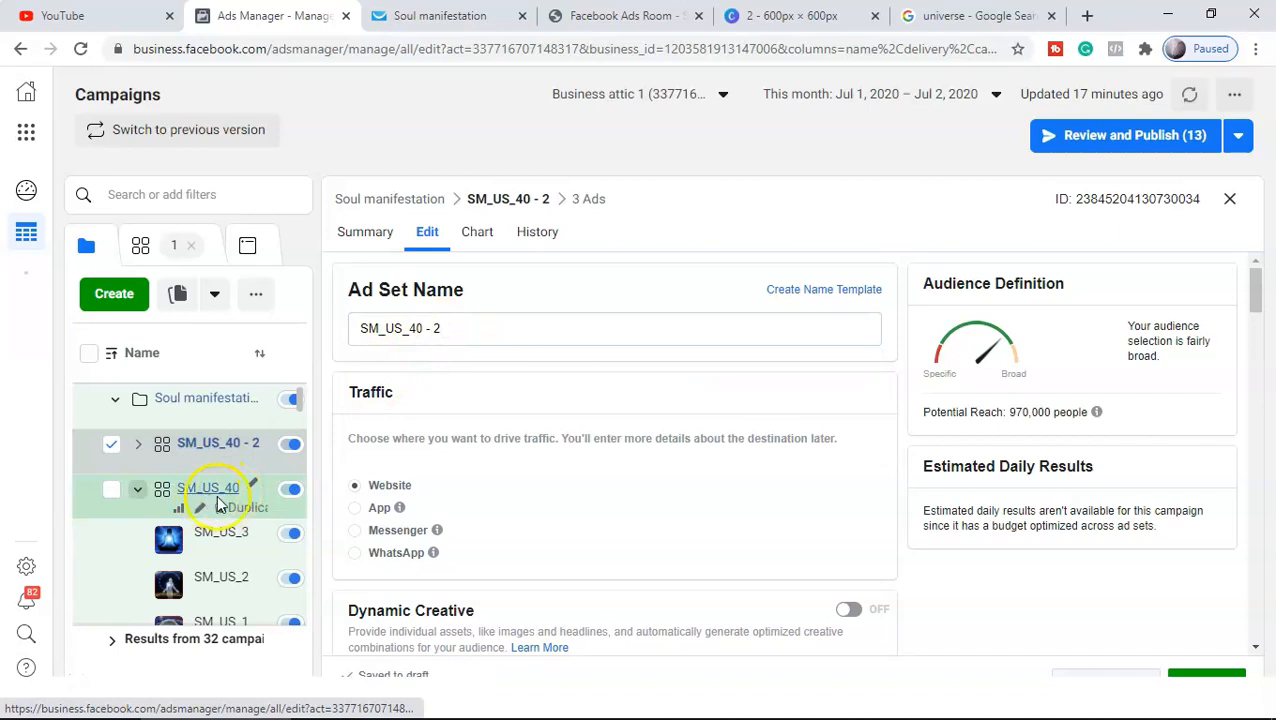
pyautogui.click(251, 484)
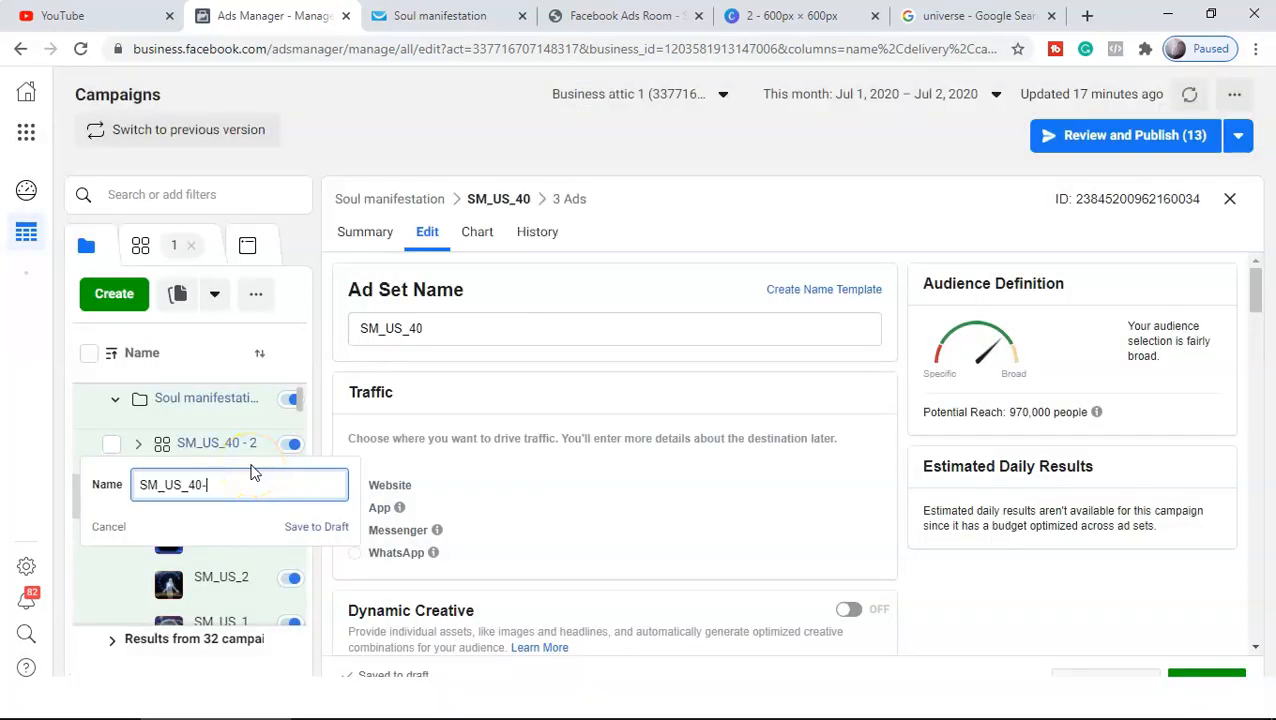
pyautogui.write('-1')
pyautogui.click(430, 106)
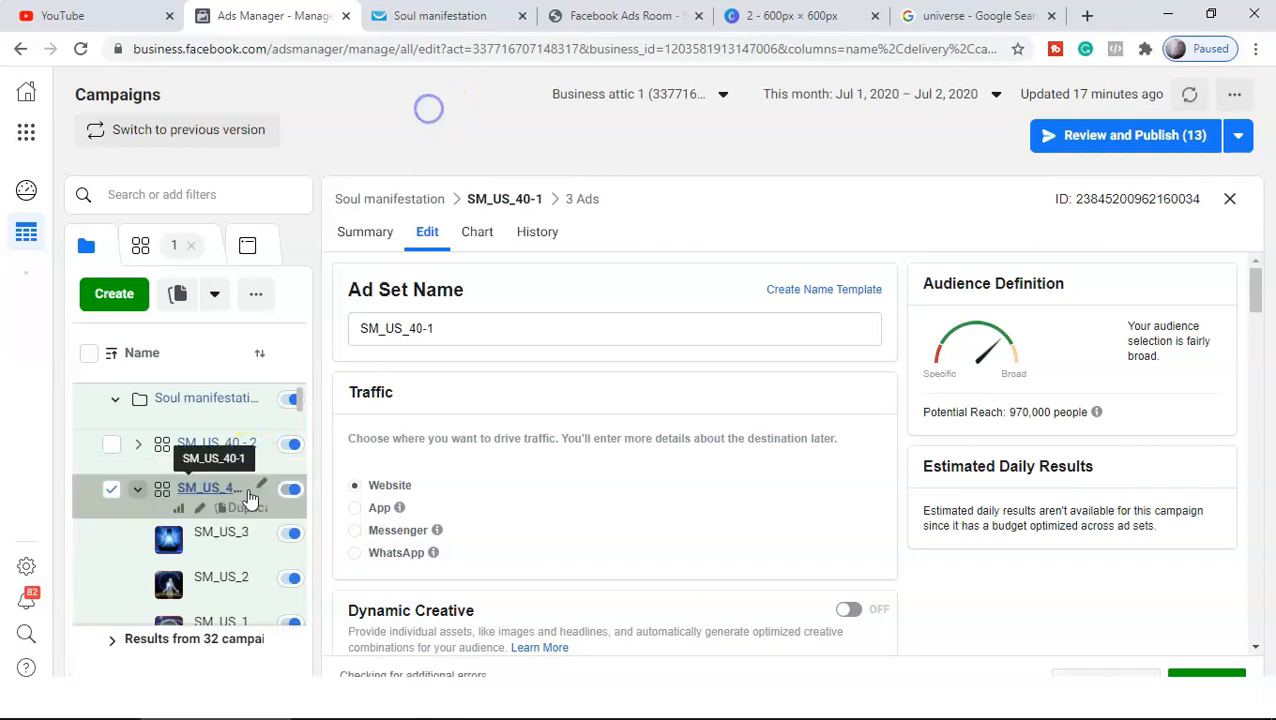
# - Using the offer's demographics page as reference, replace the detailed targeting interests of SM_US_40 - 2 with Abundance, manifest and Spiritual transformation
pyautogui.click(112, 443)
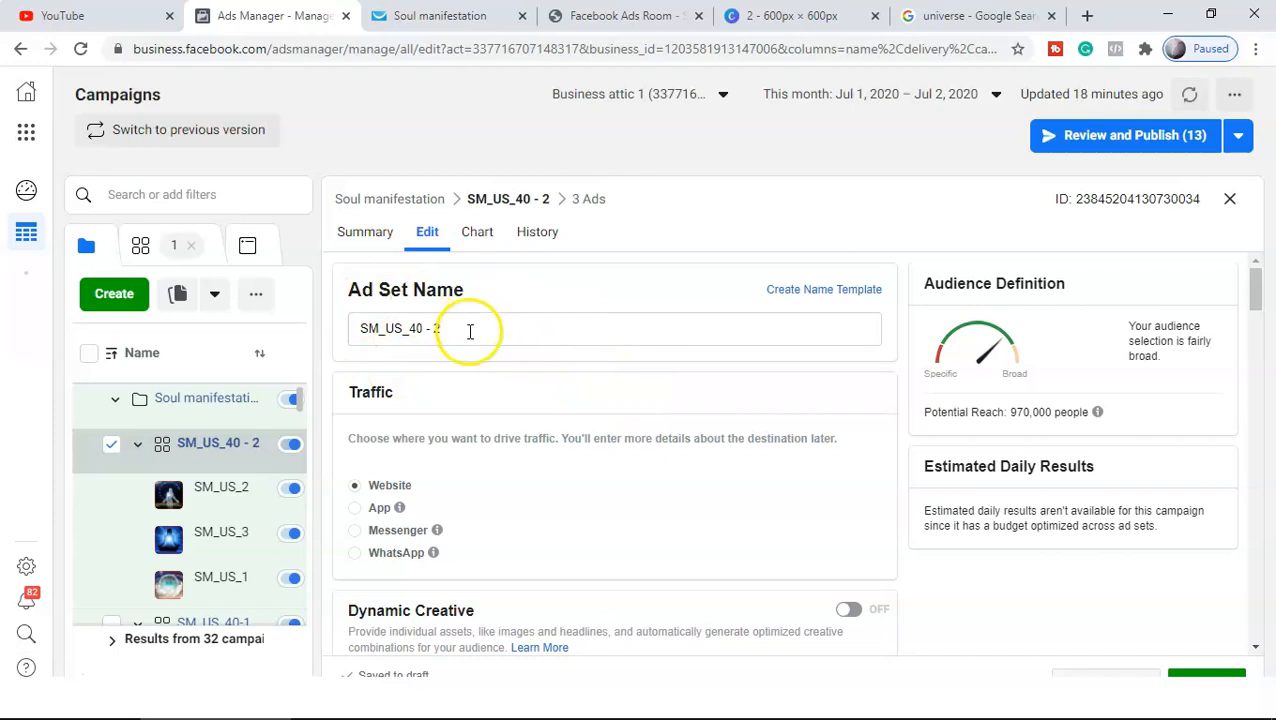
pyautogui.scroll(-1, 495, 400)
pyautogui.scroll(-8, 502, 415)
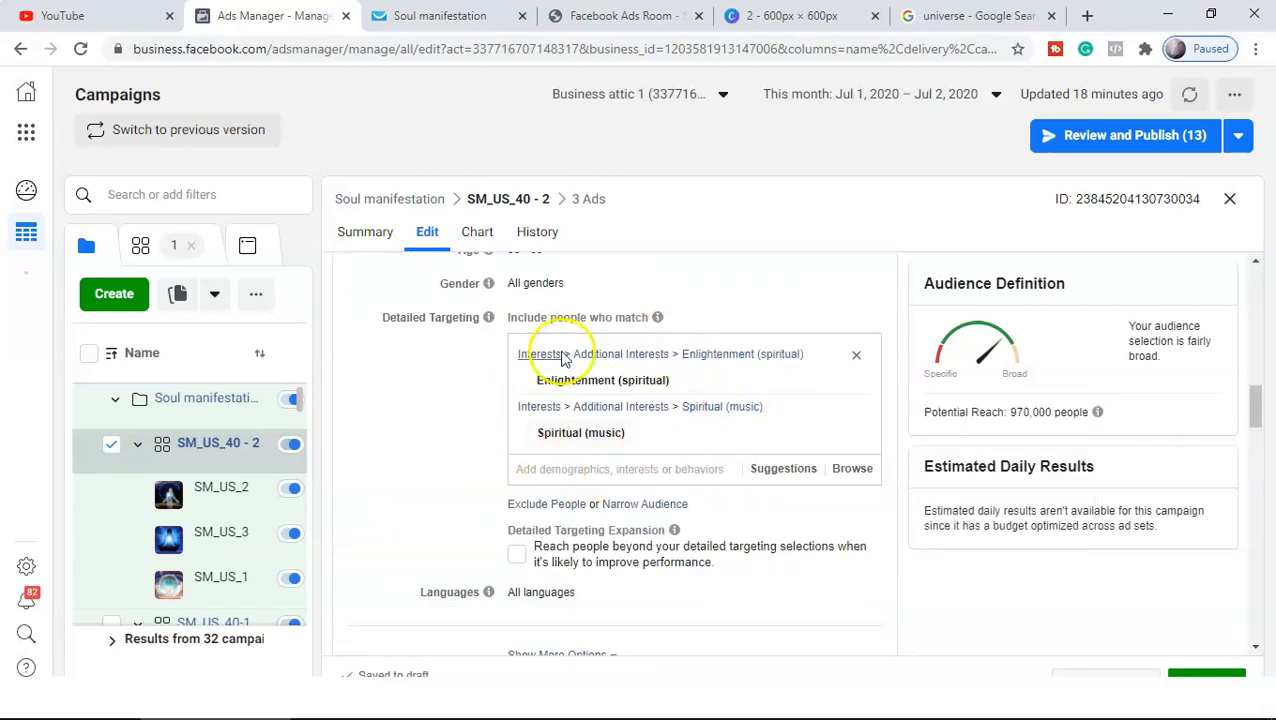
pyautogui.moveTo(636, 430)
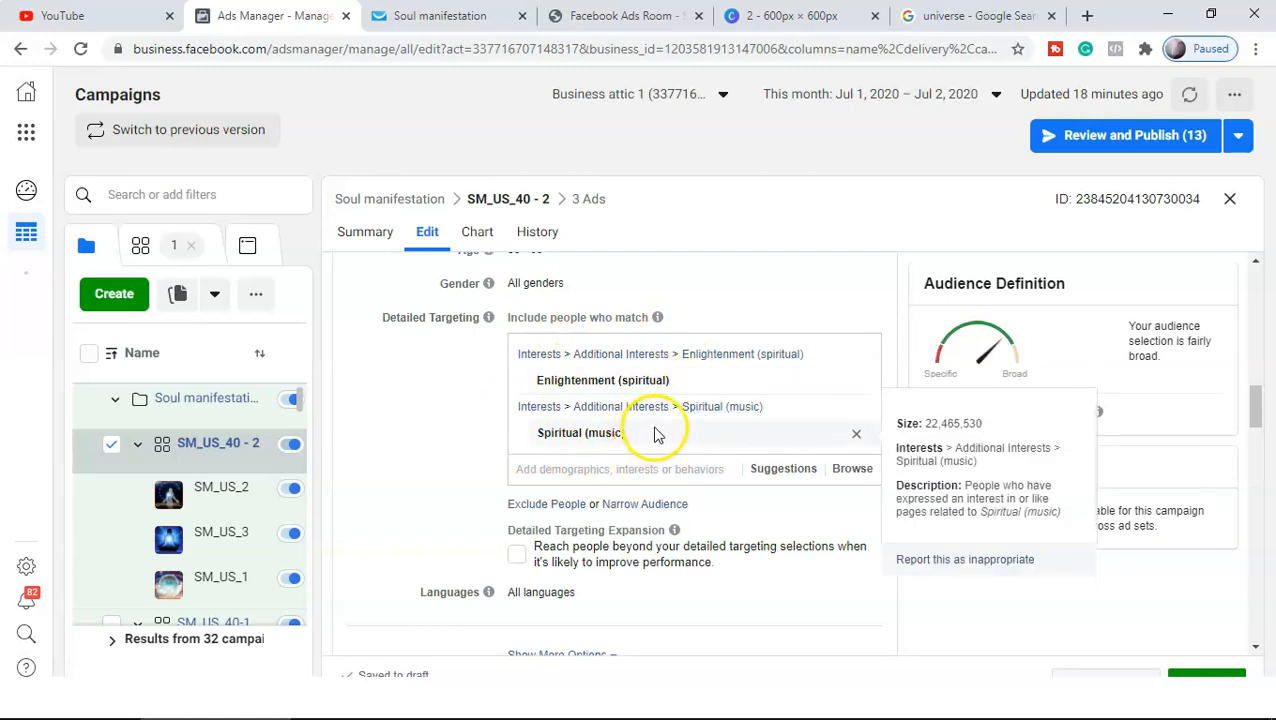
pyautogui.click(628, 15)
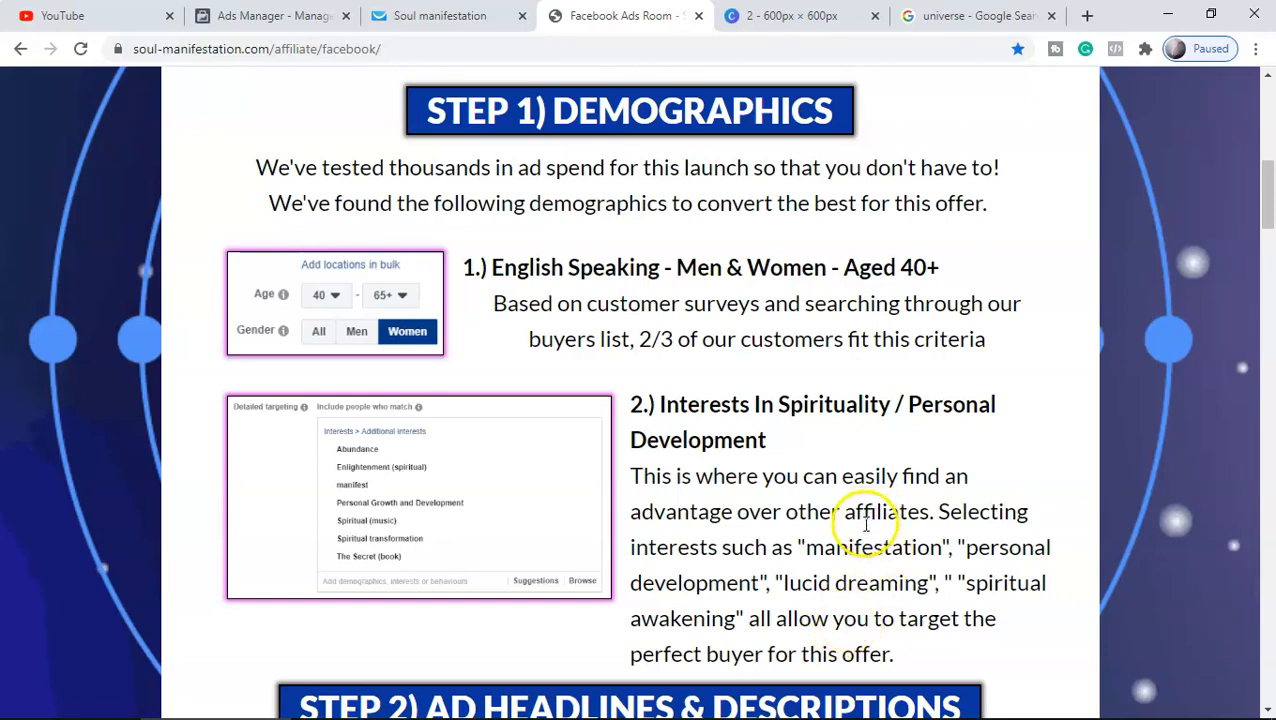
pyautogui.click(305, 20)
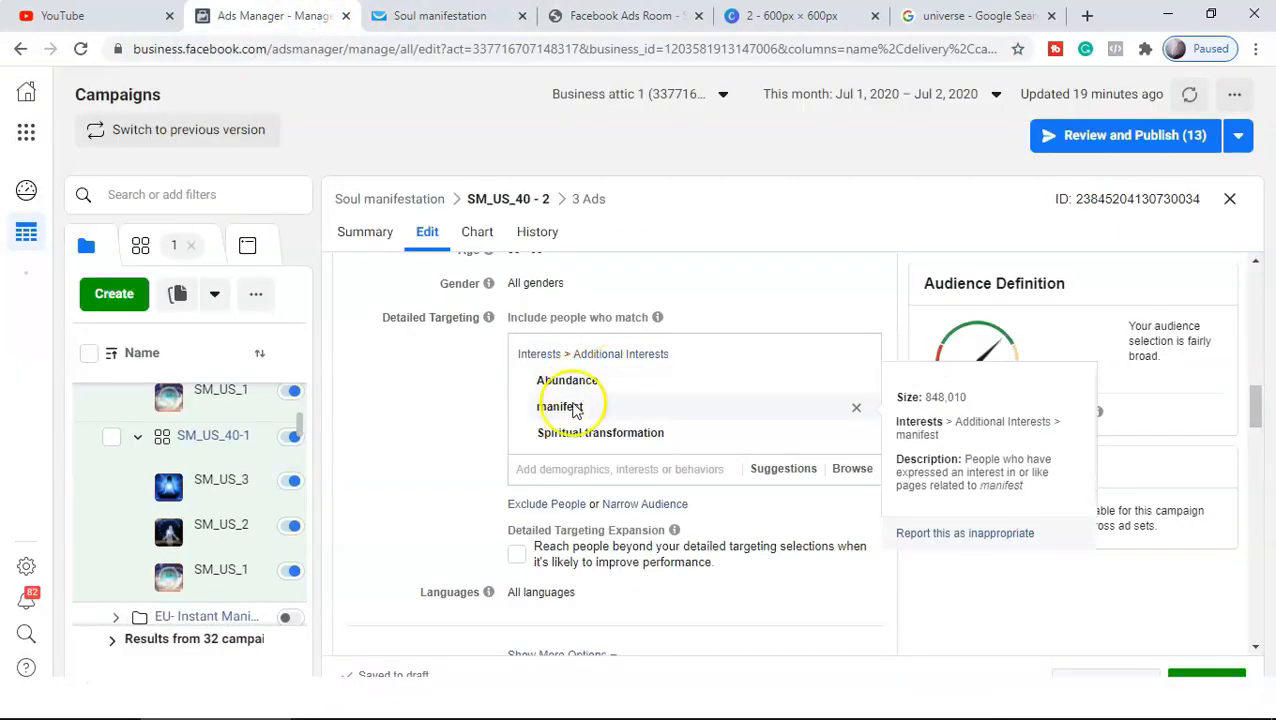
pyautogui.moveTo(690, 440)
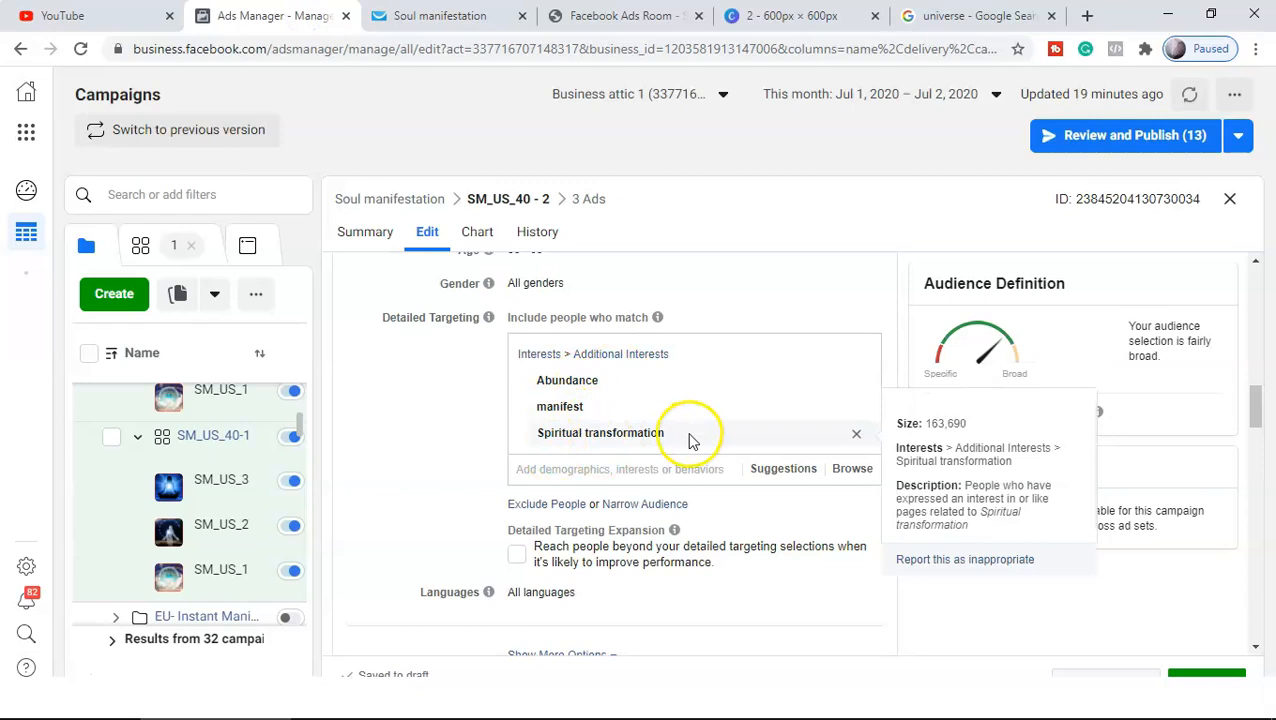
# - Check the placements, delivery optimization and potential reach of ad set SM_US_40 - 2
pyautogui.scroll(-6, 530, 510)
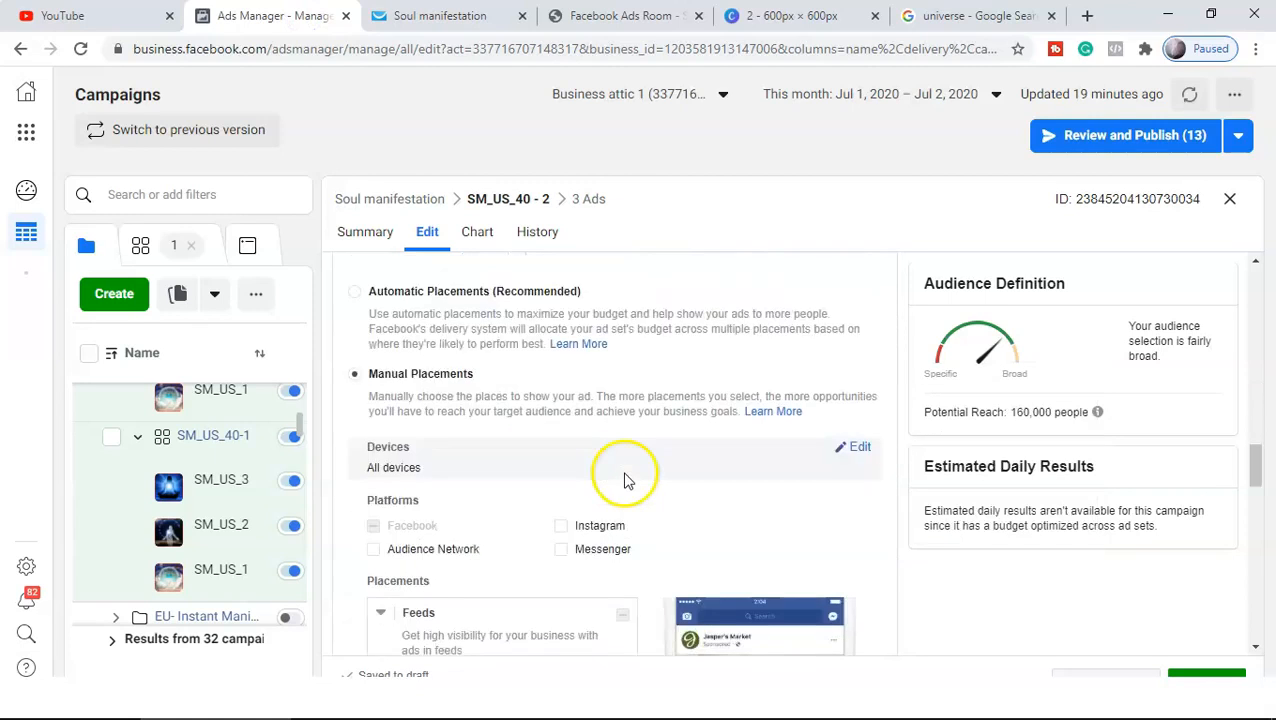
pyautogui.scroll(-7, 624, 480)
pyautogui.scroll(-7, 636, 490)
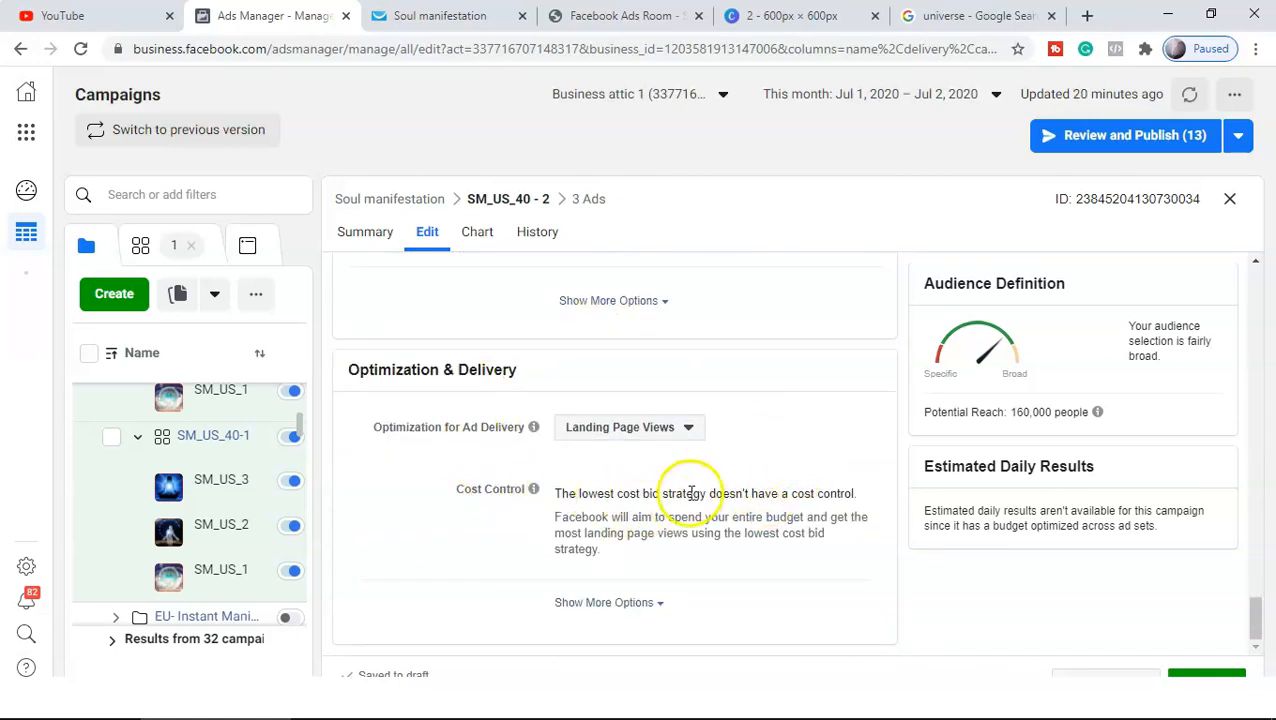
pyautogui.click(1016, 411)
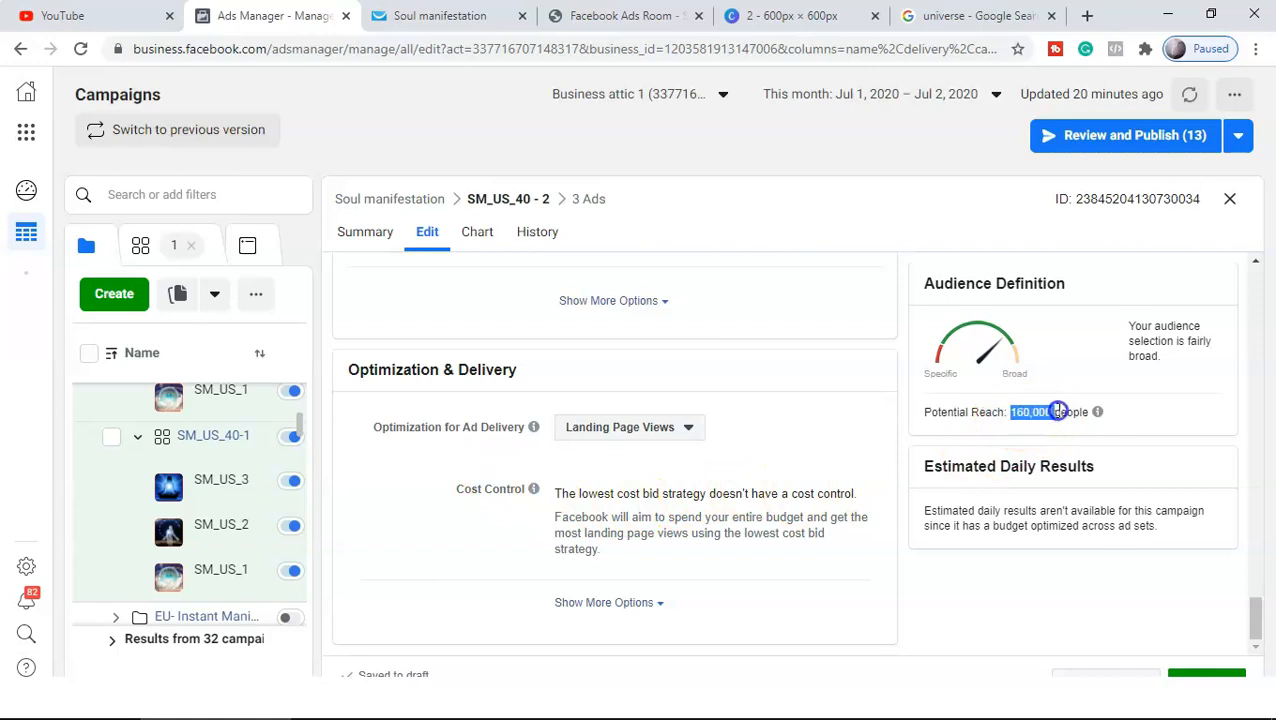
pyautogui.click(860, 457)
# - Add the suggested interest The Secret (book) to the detailed targeting of SM_US_40 - 2, checking it against the offer's demographics page
pyautogui.scroll(15, 840, 462)
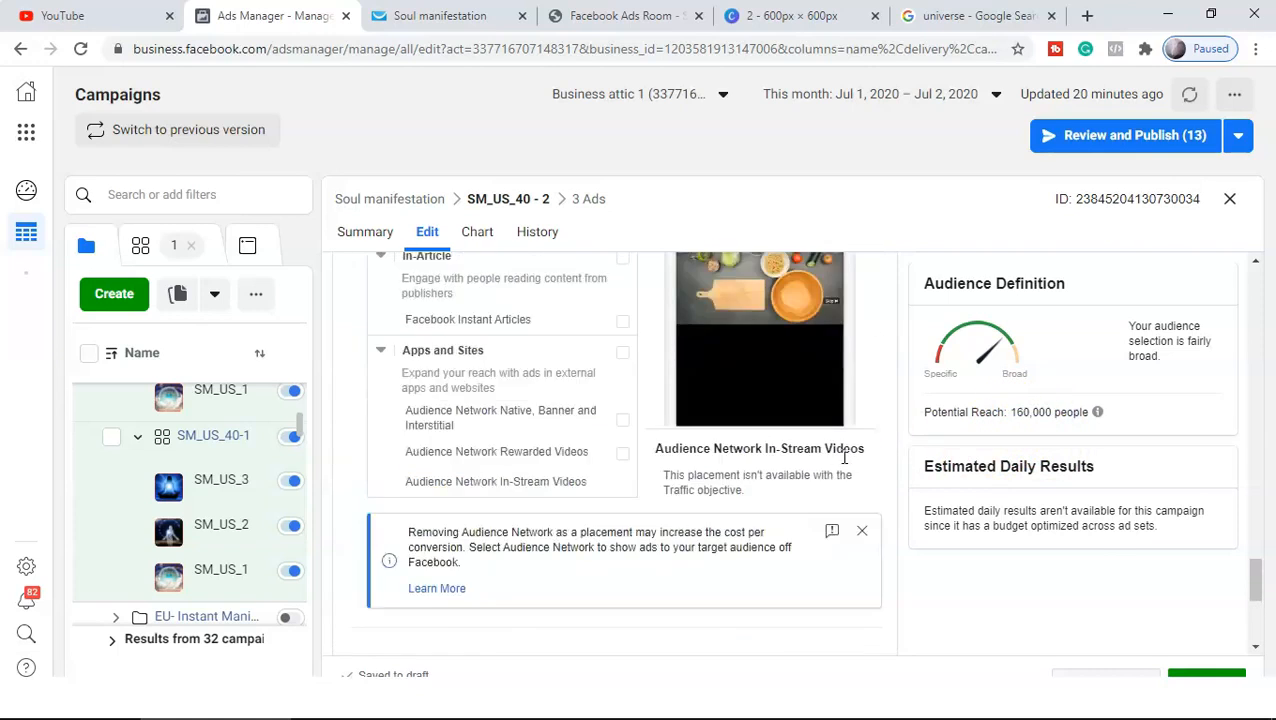
pyautogui.scroll(10, 585, 515)
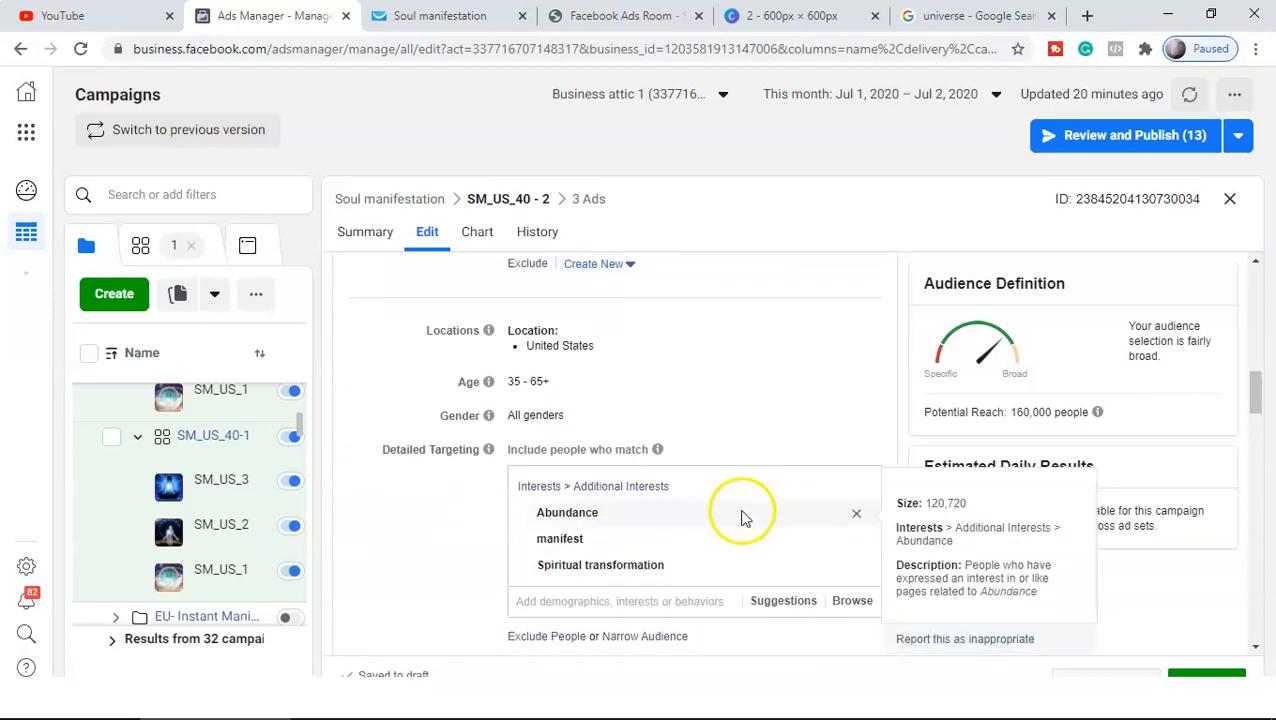
pyautogui.click(770, 603)
pyautogui.scroll(-2, 710, 587)
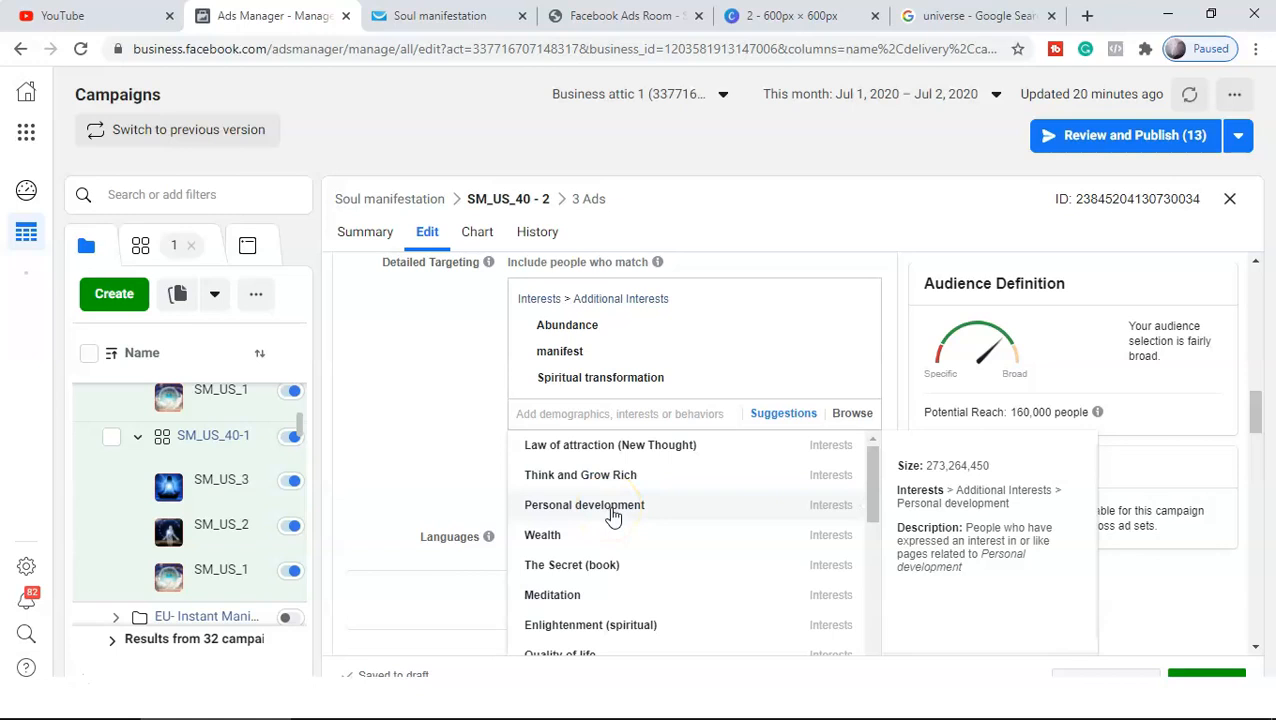
pyautogui.scroll(-2, 473, 561)
pyautogui.click(622, 15)
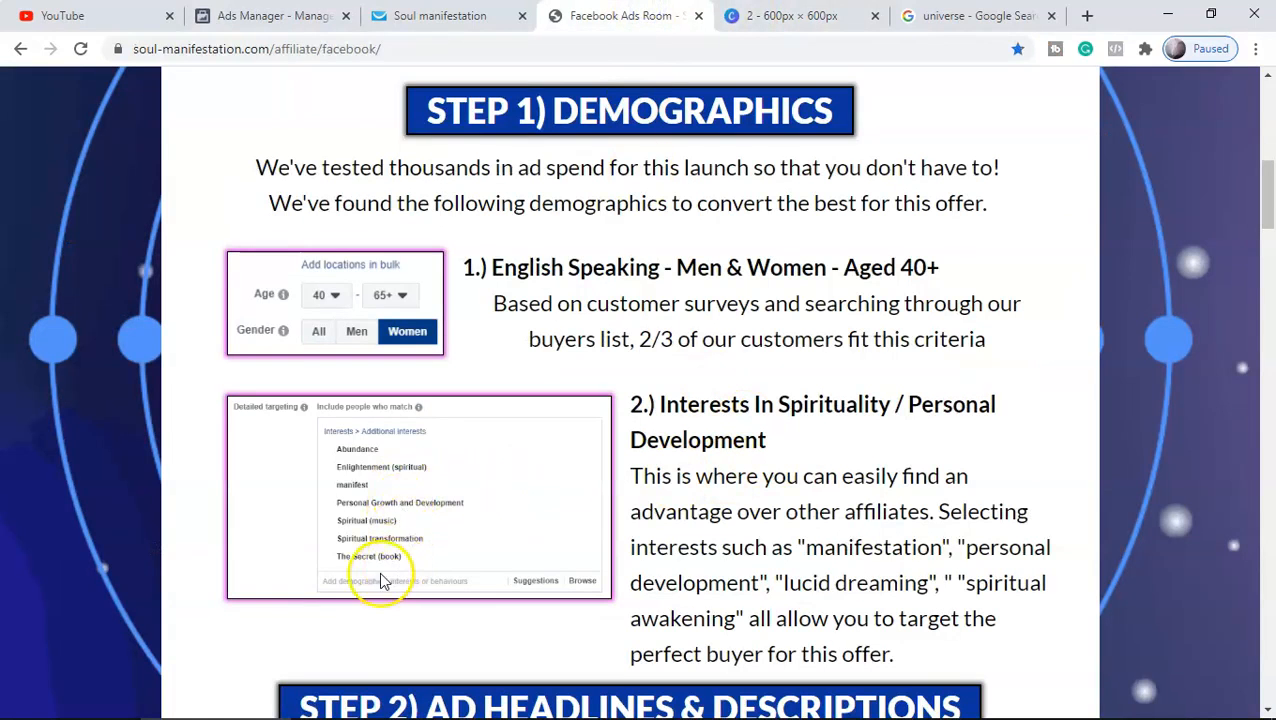
pyautogui.click(275, 15)
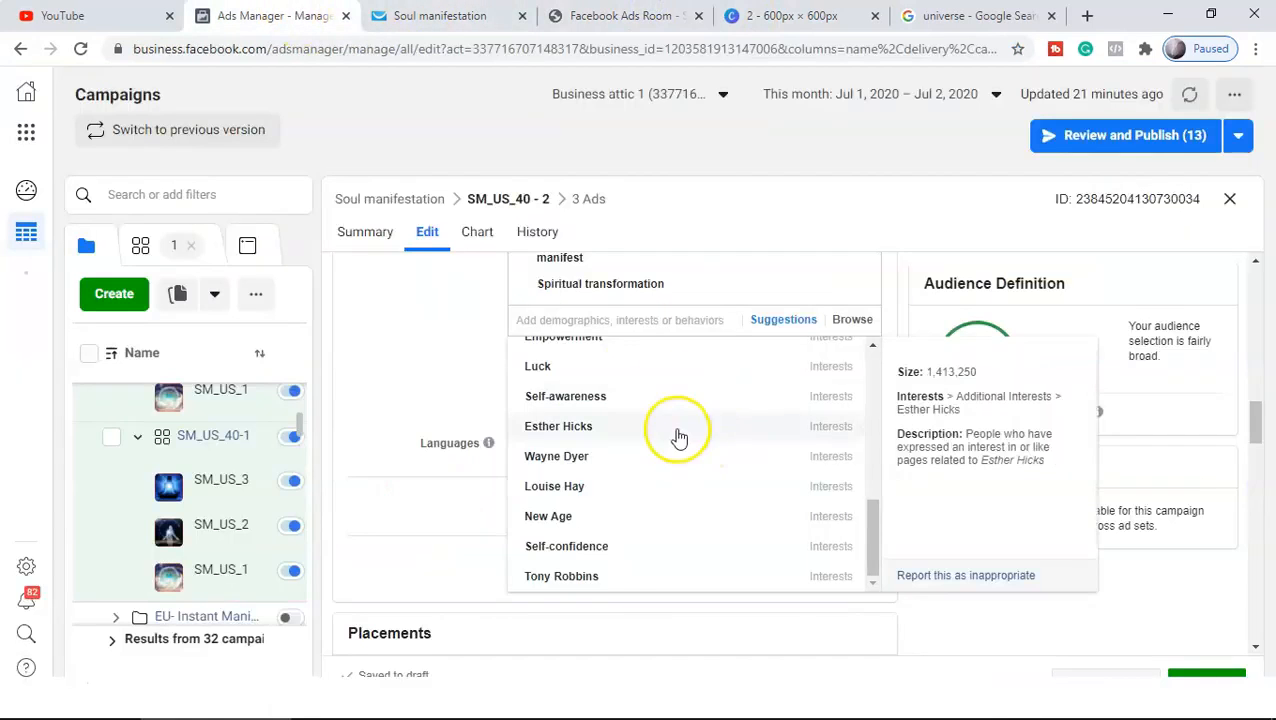
pyautogui.click(606, 452)
pyautogui.scroll(2, 1077, 606)
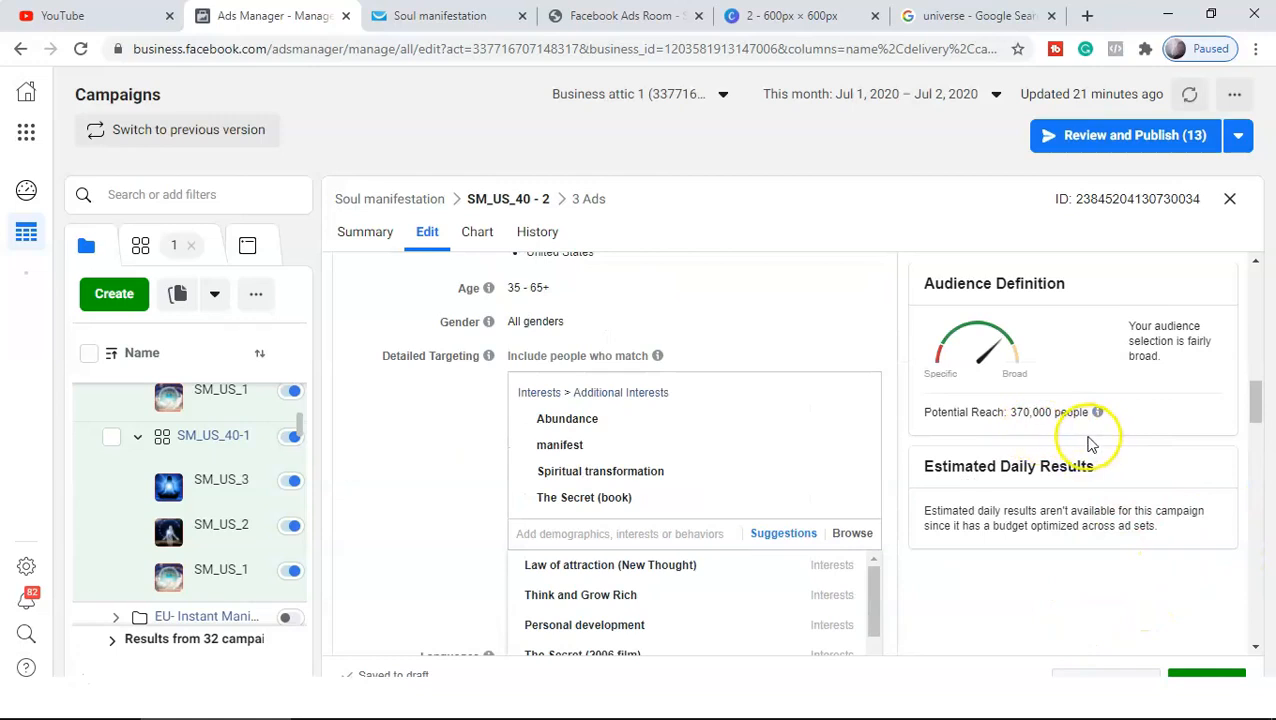
pyautogui.click(368, 470)
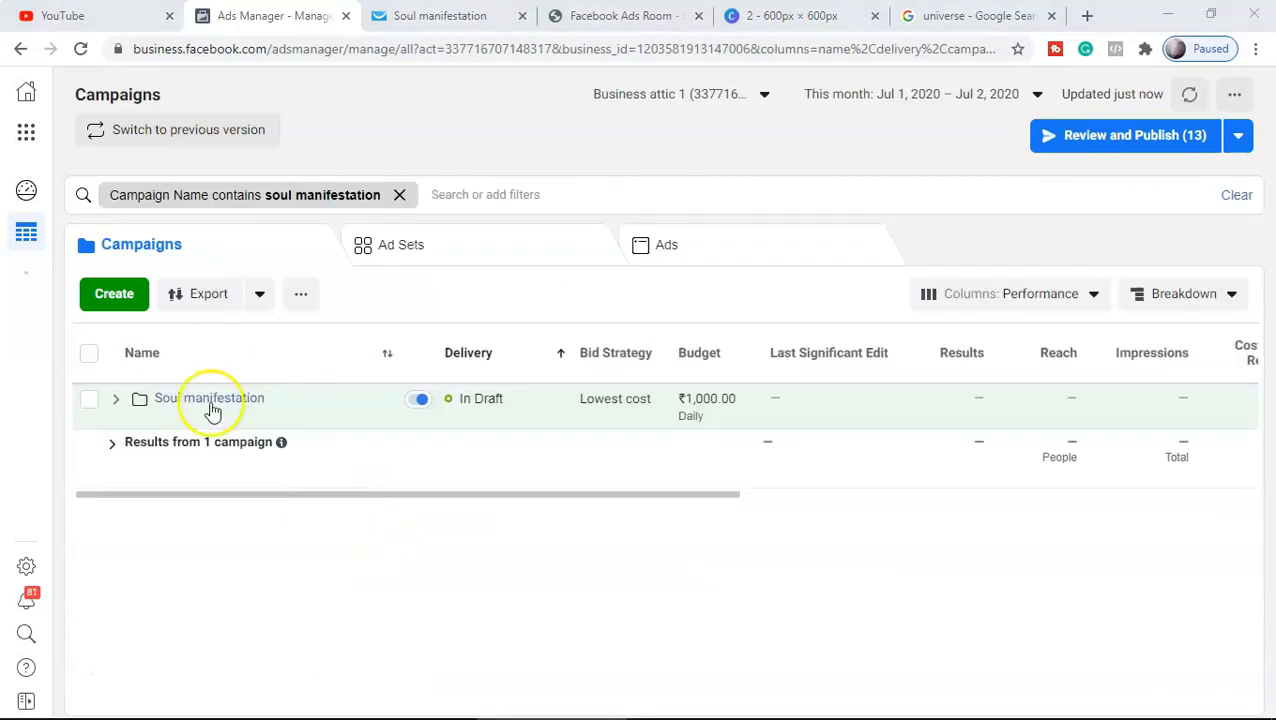
# - Expand the Soul manifestation campaign and both of its ad sets, and look over the ads in each
pyautogui.click(115, 398)
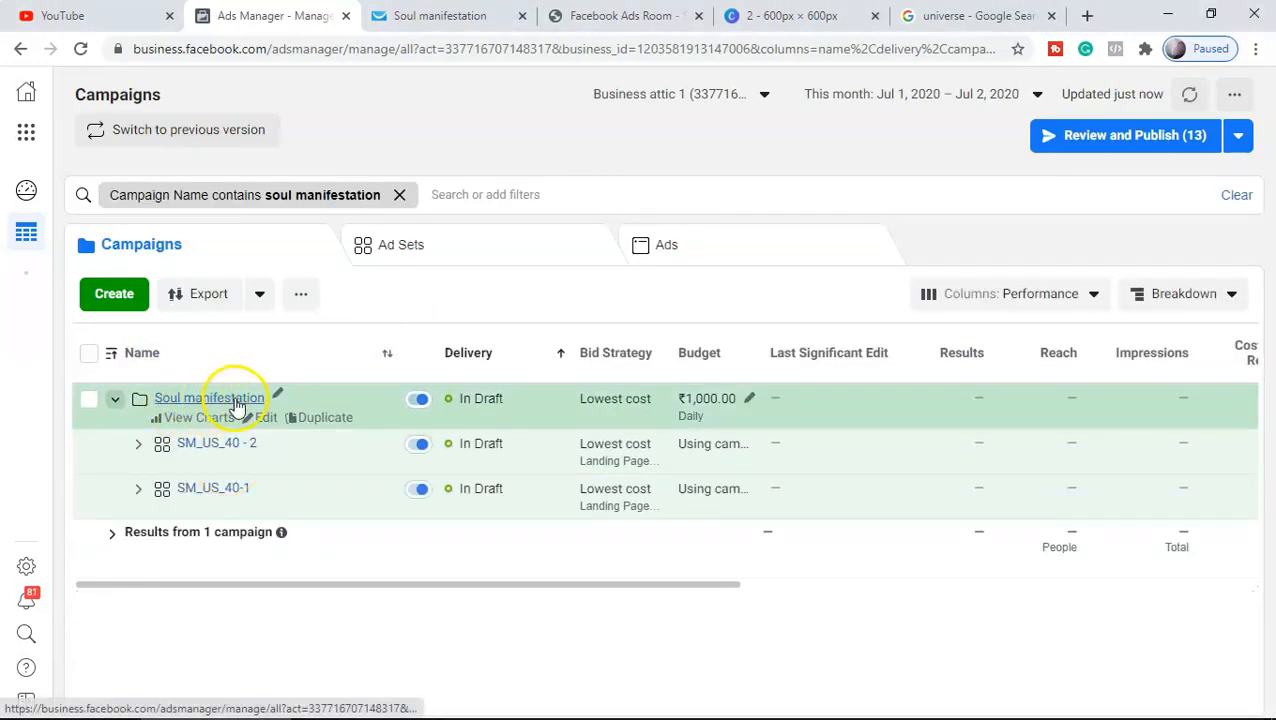
pyautogui.click(138, 490)
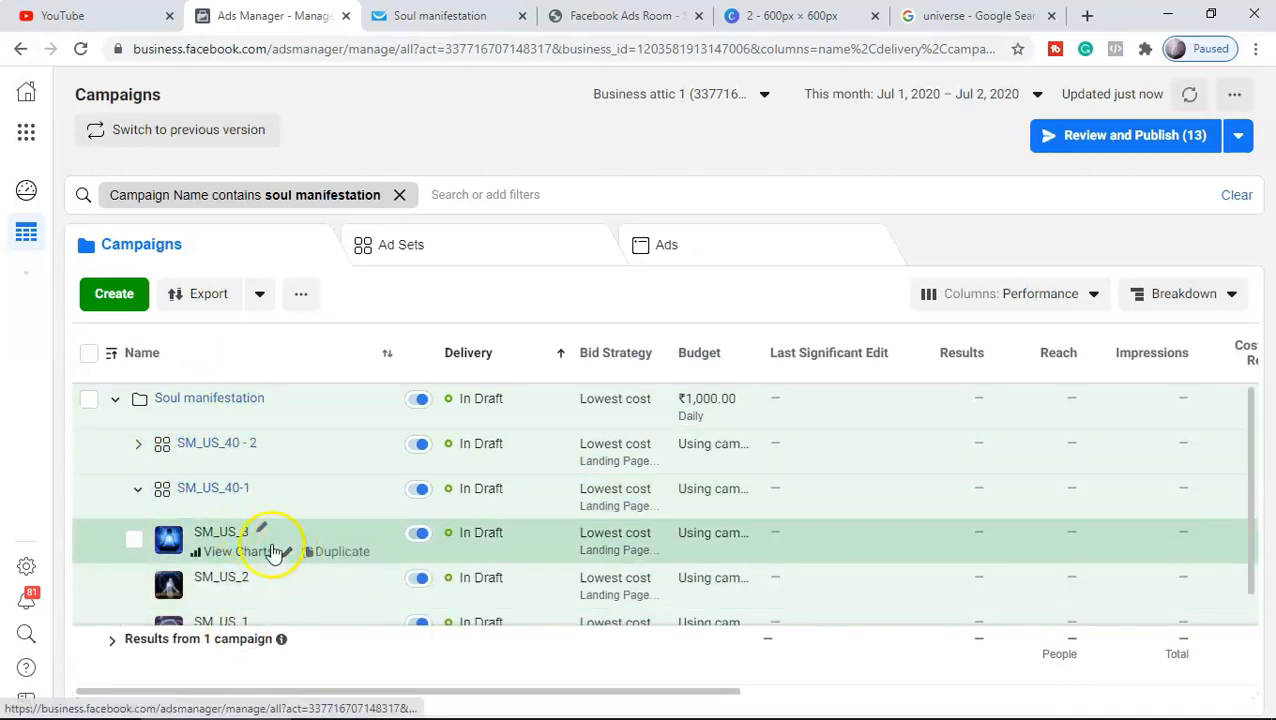
pyautogui.click(138, 443)
pyautogui.scroll(-1, 260, 475)
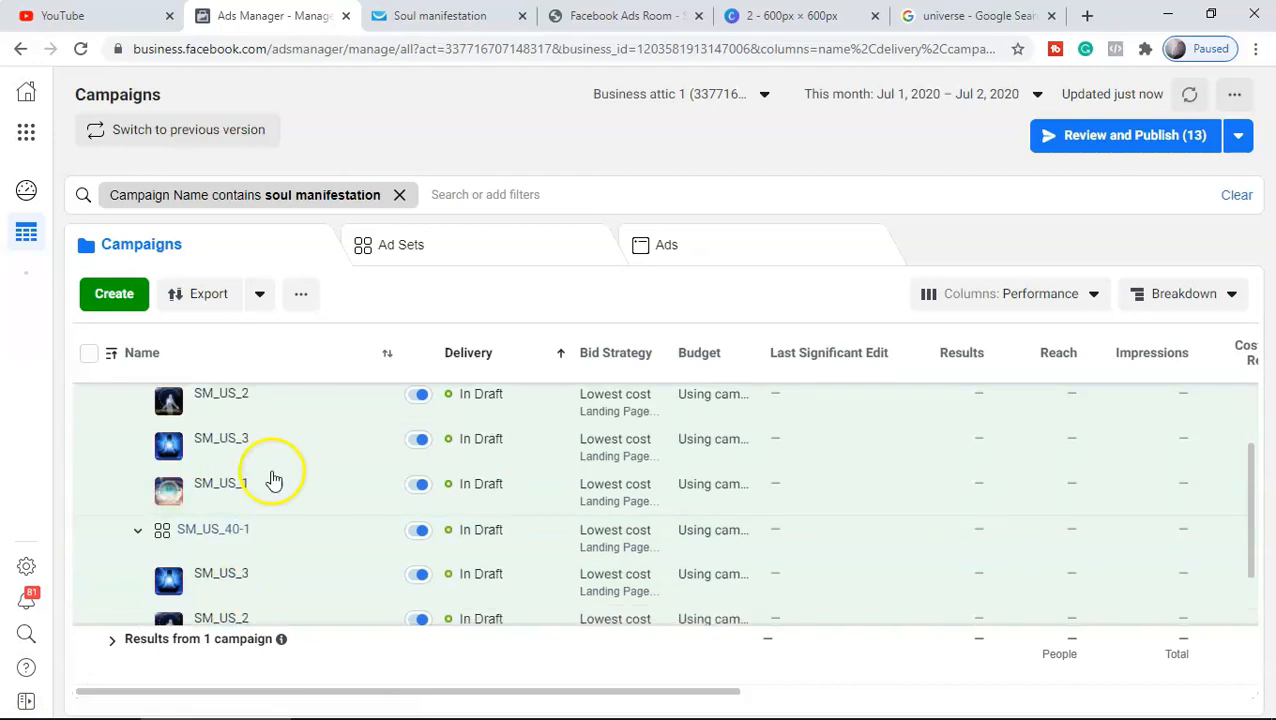
pyautogui.scroll(1, 281, 500)
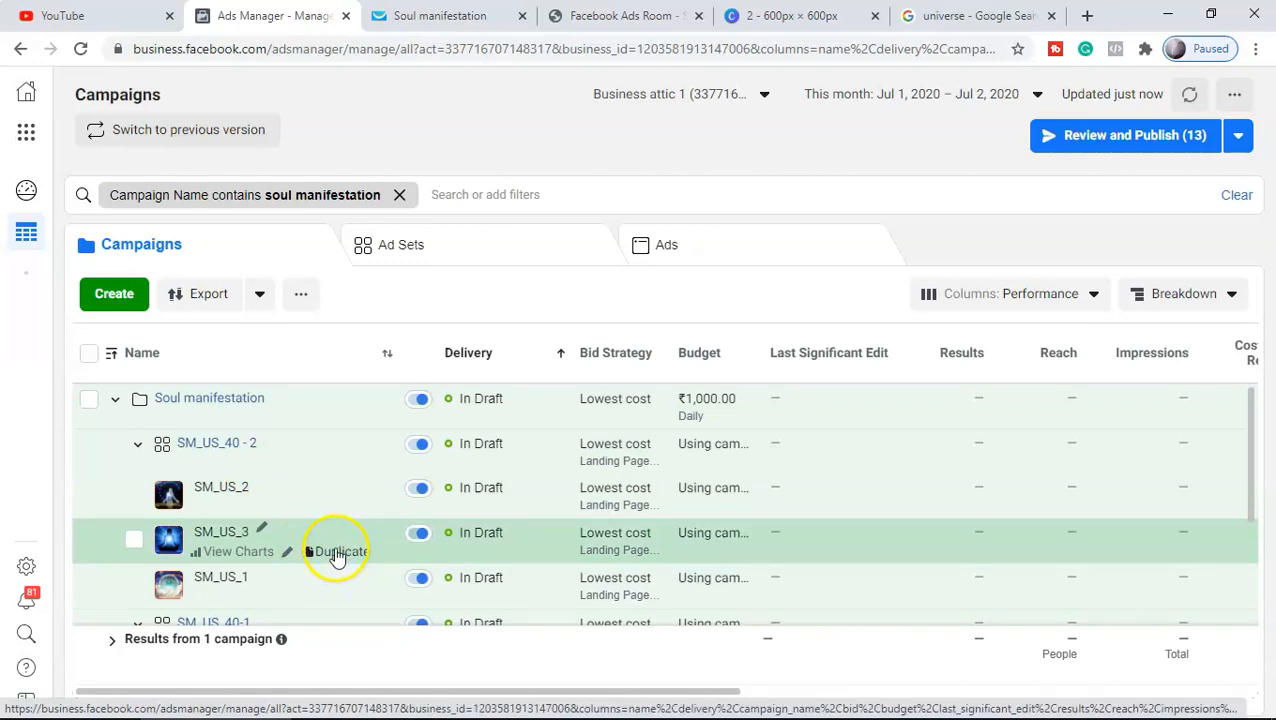
pyautogui.scroll(-2, 338, 556)
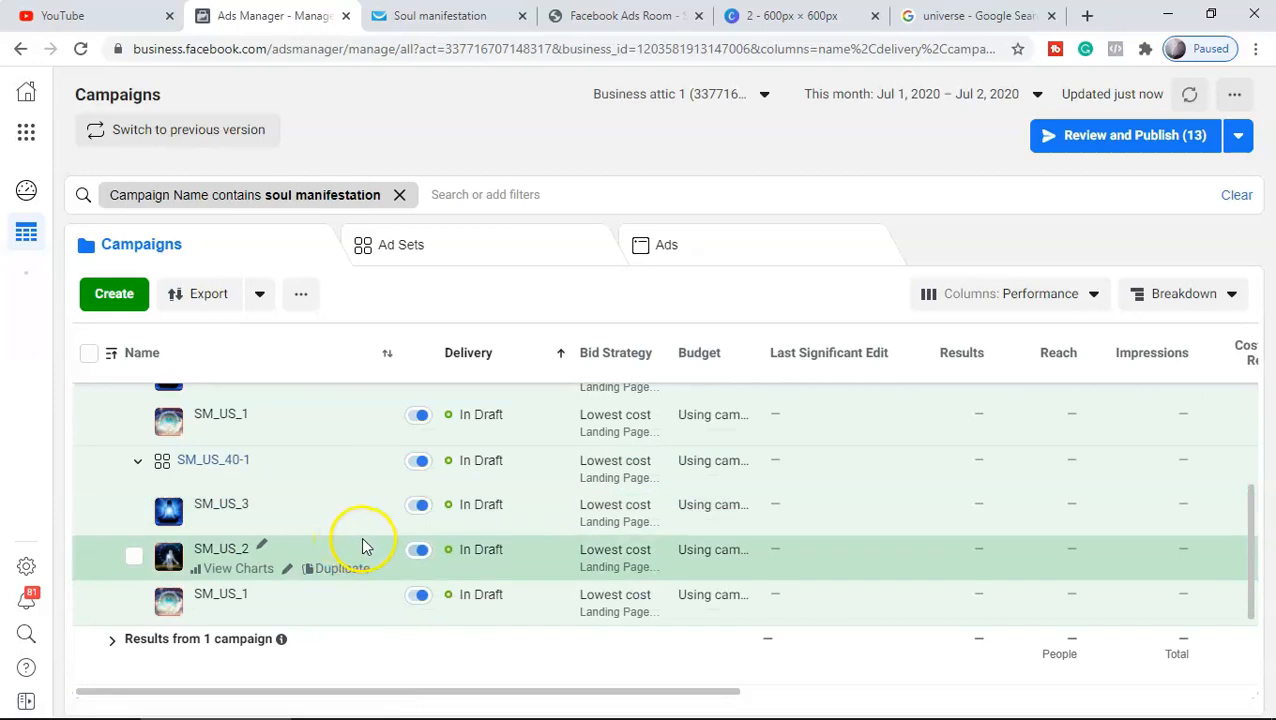
pyautogui.scroll(1, 363, 543)
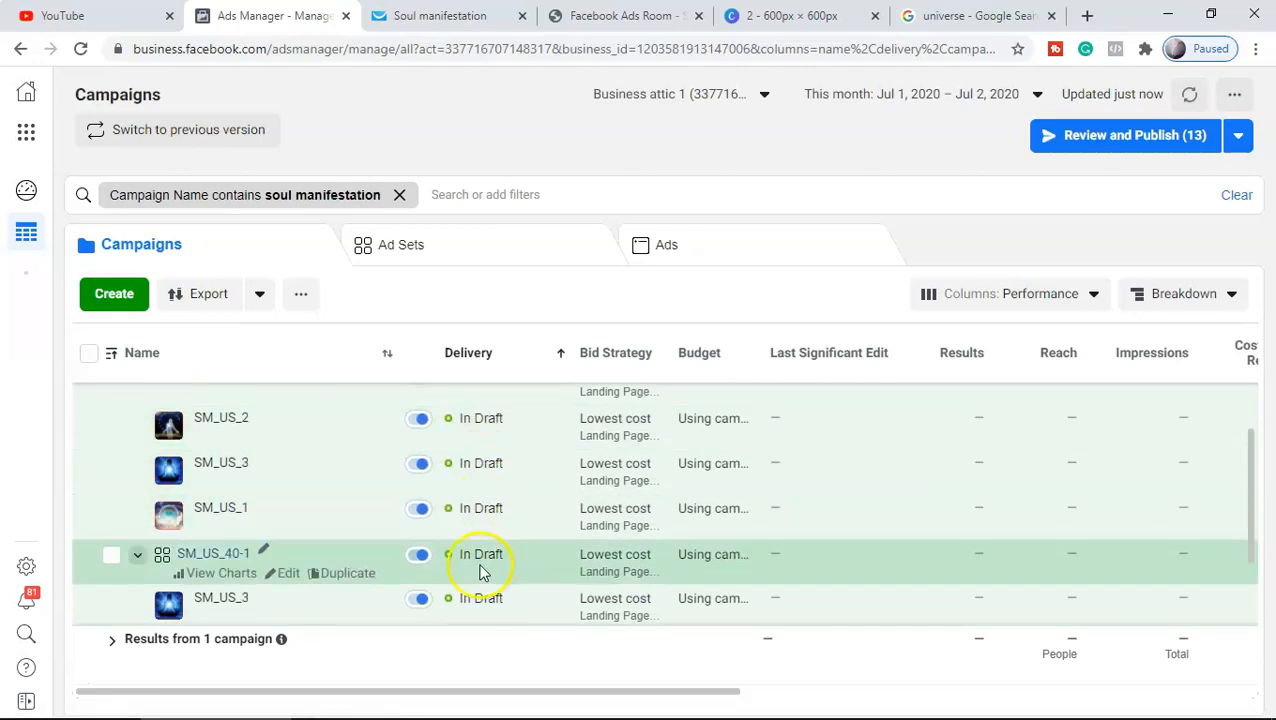
pyautogui.scroll(1, 368, 482)
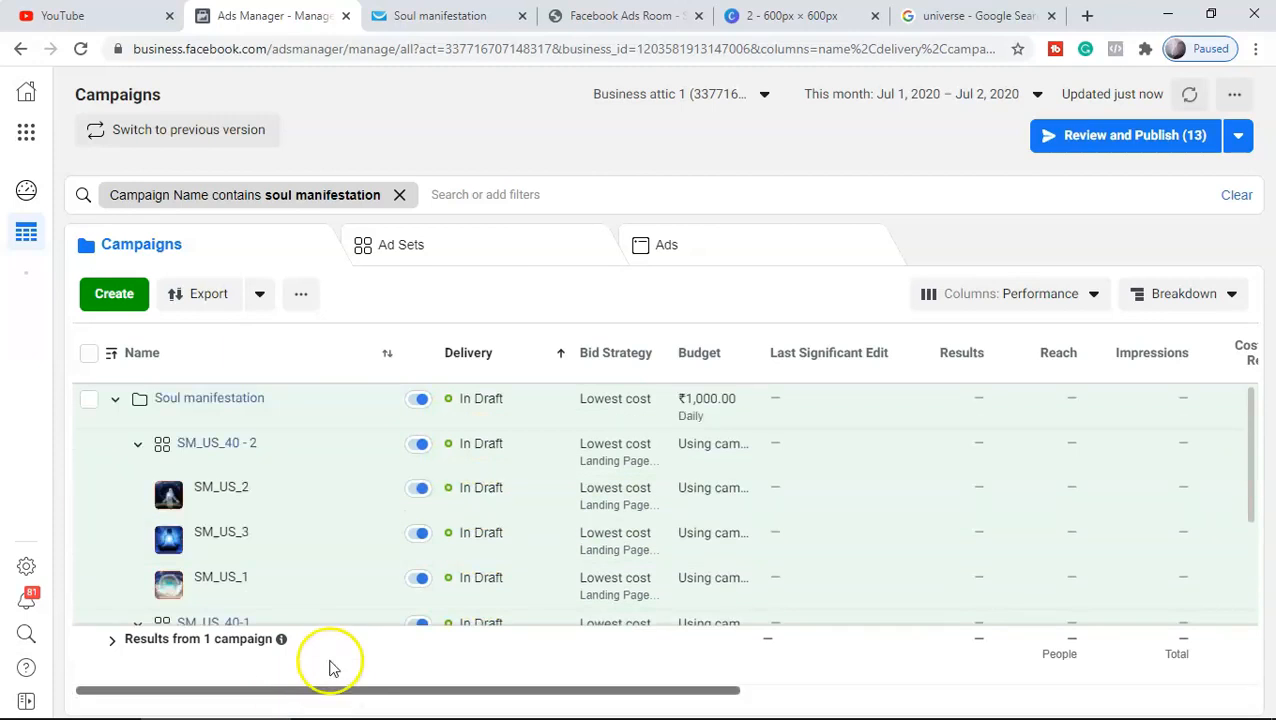
# - Collapse both ad sets and examine the results, cost and relevance ranking columns, briefly reopening each ad set to review its ads
pyautogui.click(138, 444)
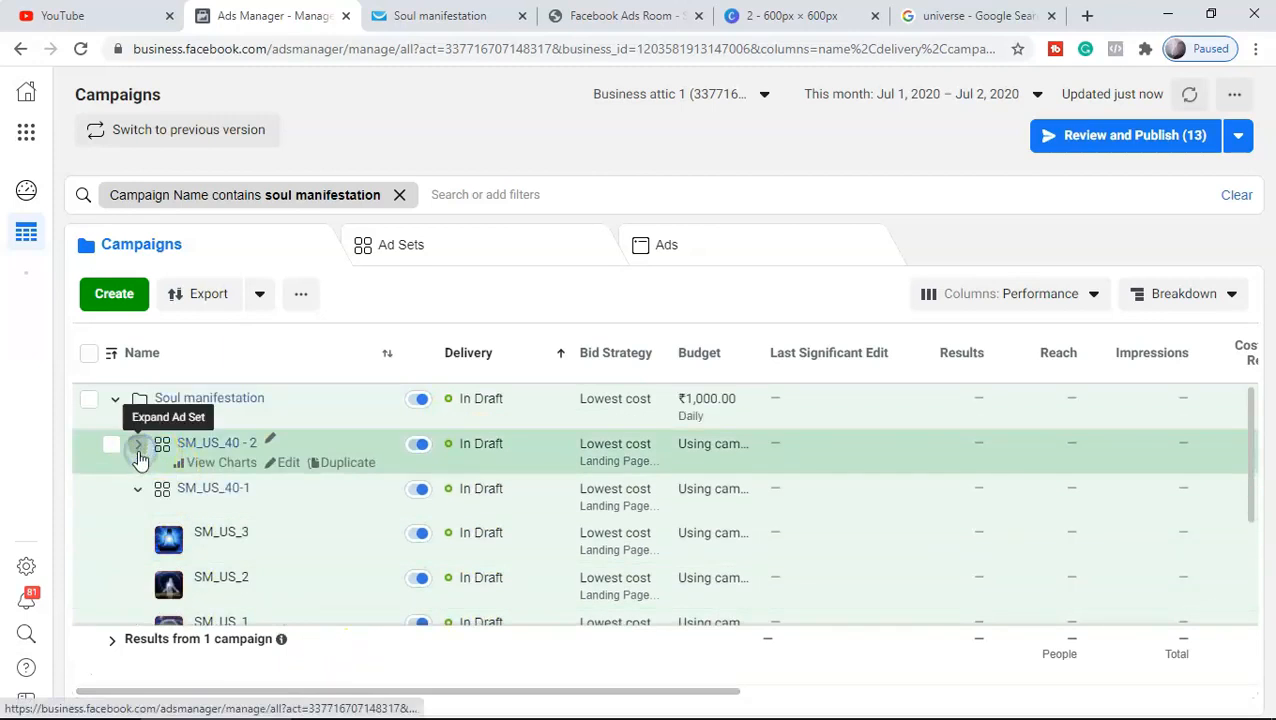
pyautogui.click(138, 489)
pyautogui.moveTo(279, 596); pyautogui.dragTo(502, 588)
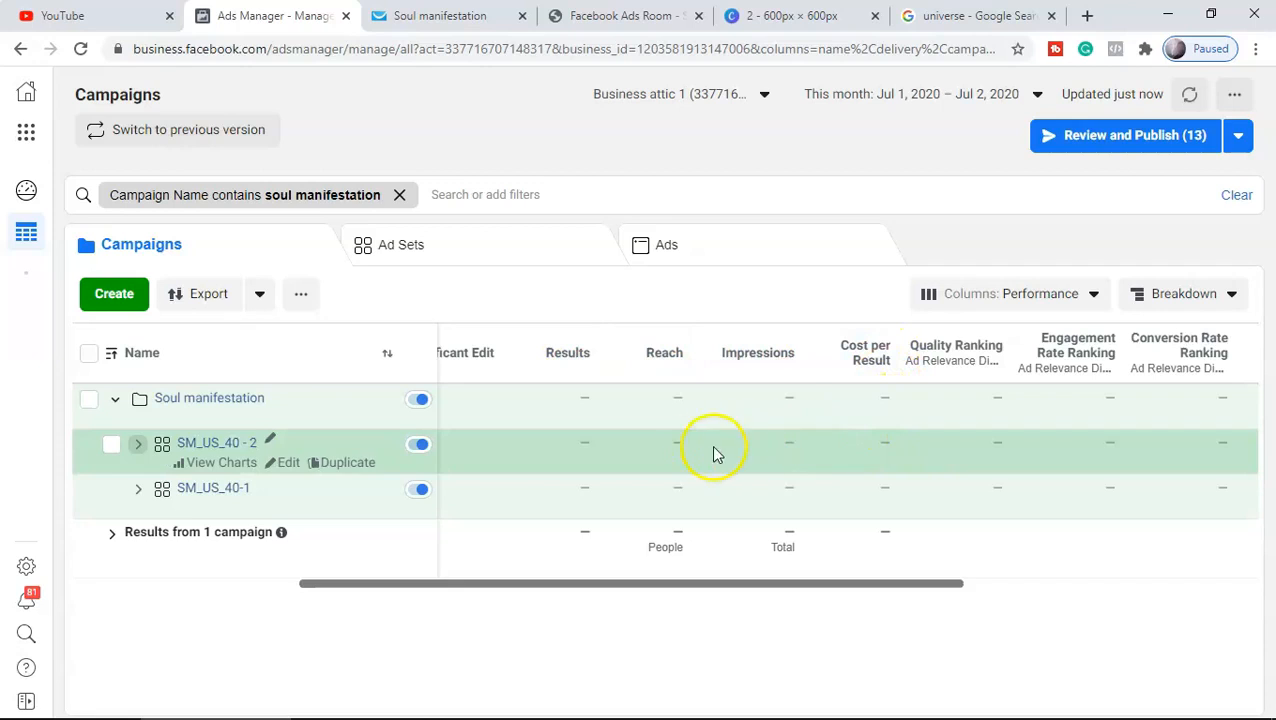
pyautogui.click(138, 443)
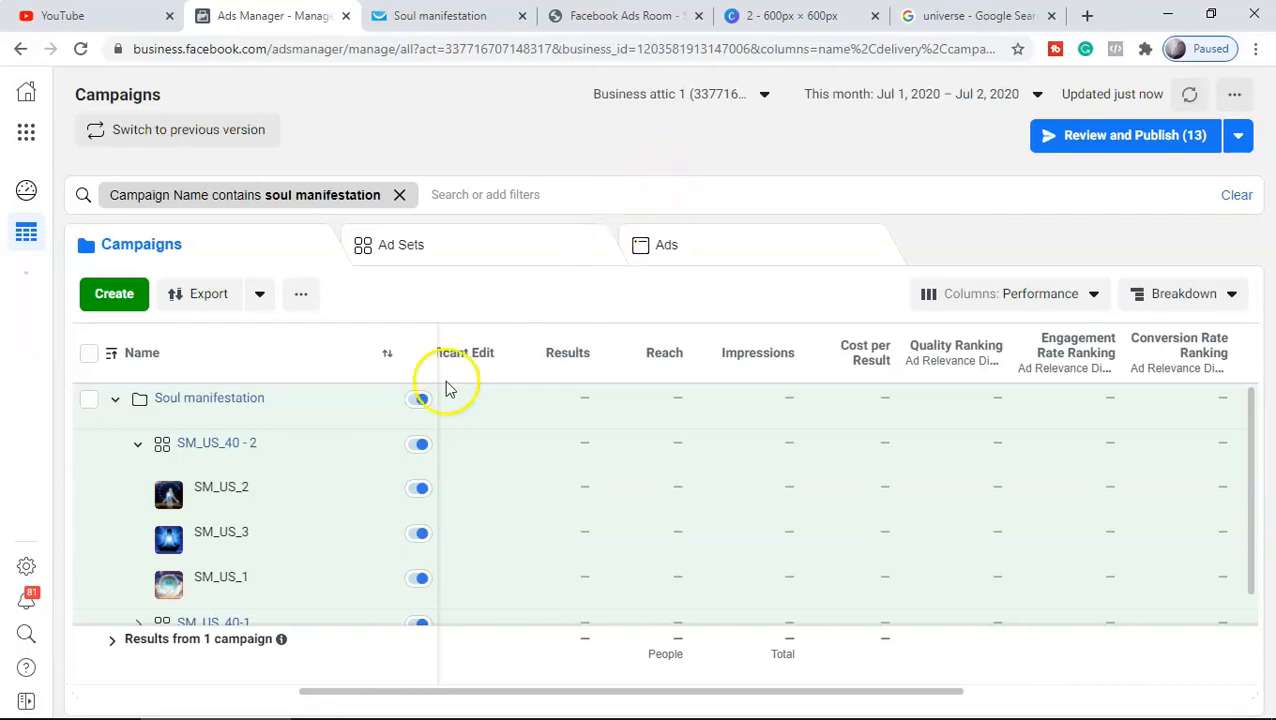
pyautogui.click(138, 444)
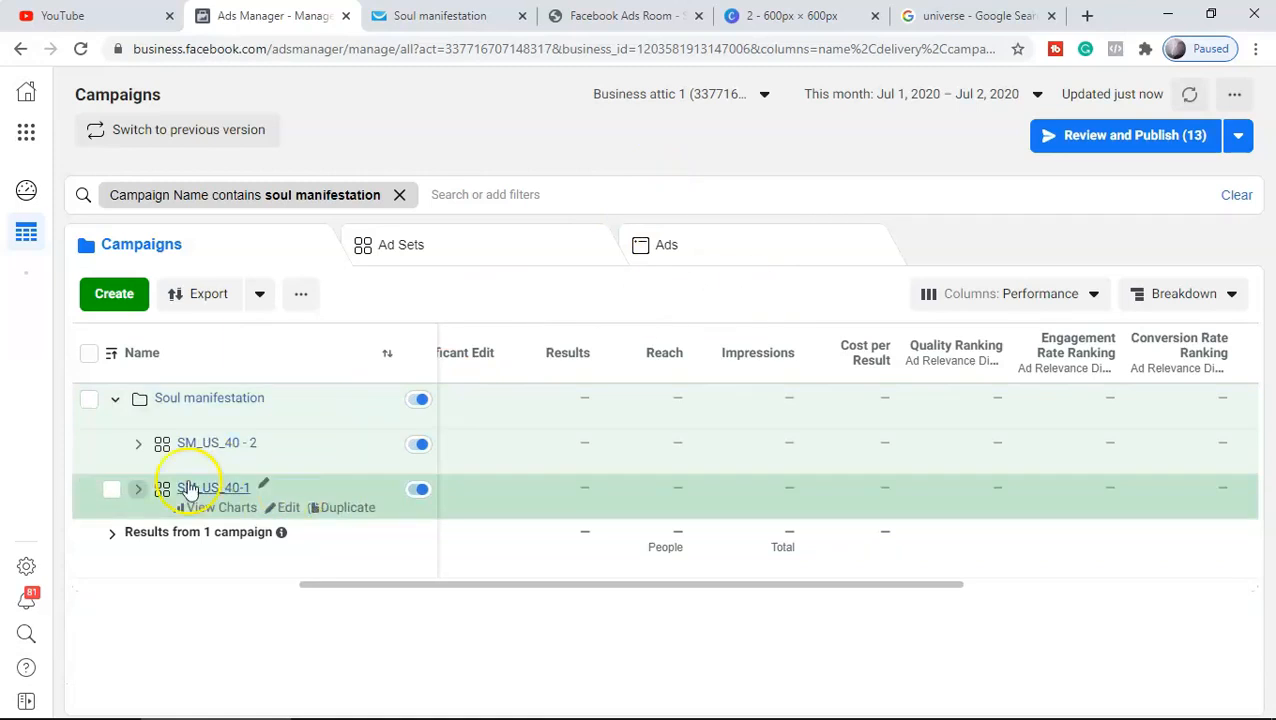
pyautogui.click(139, 489)
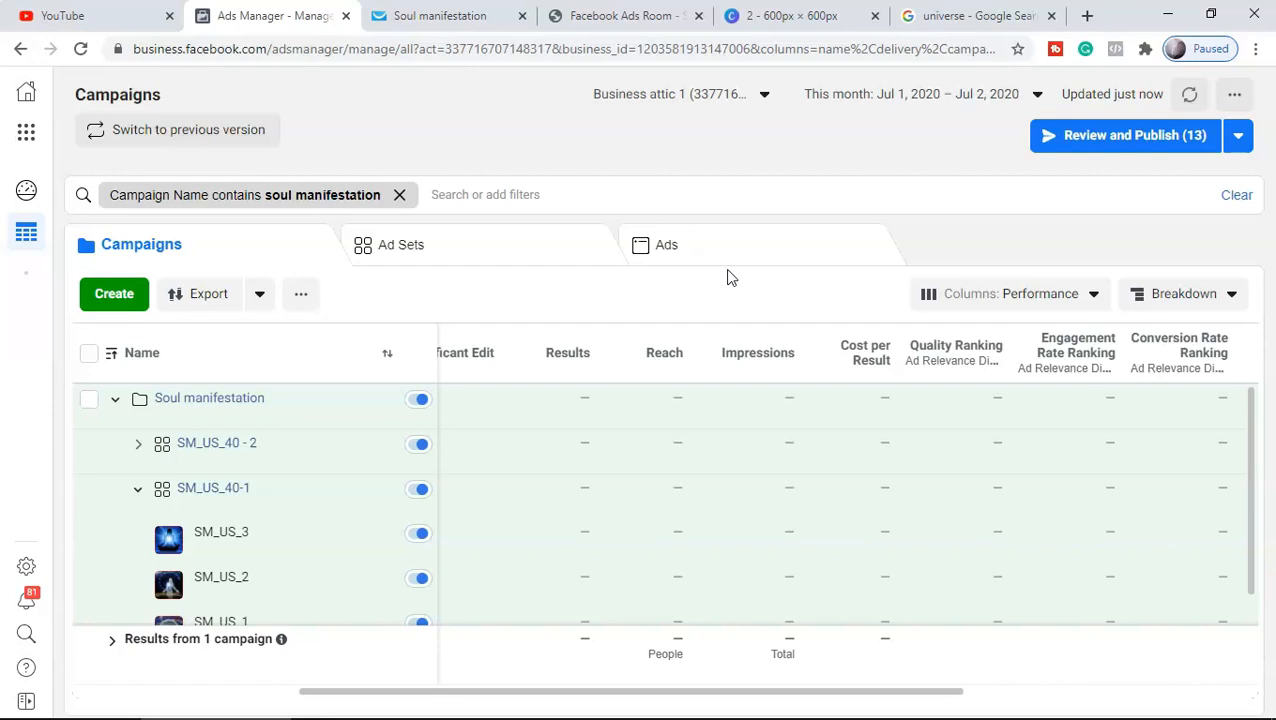
pyautogui.click(728, 272)
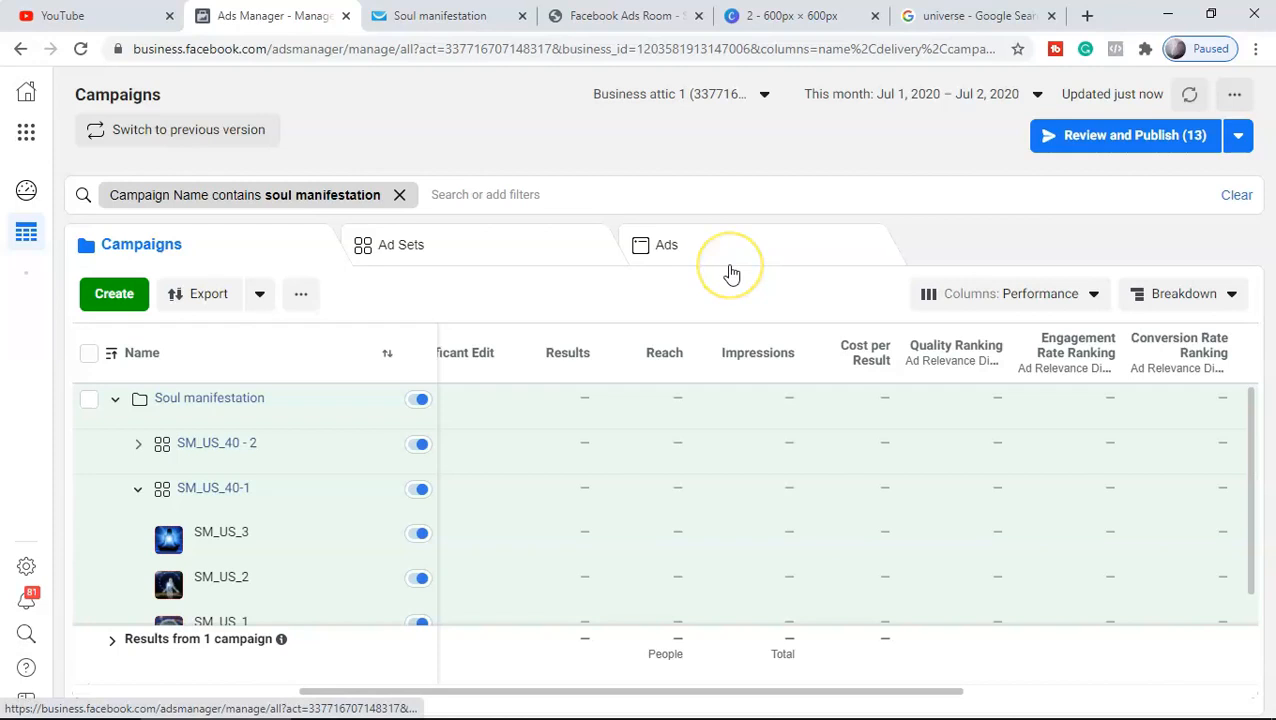
pyautogui.click(139, 489)
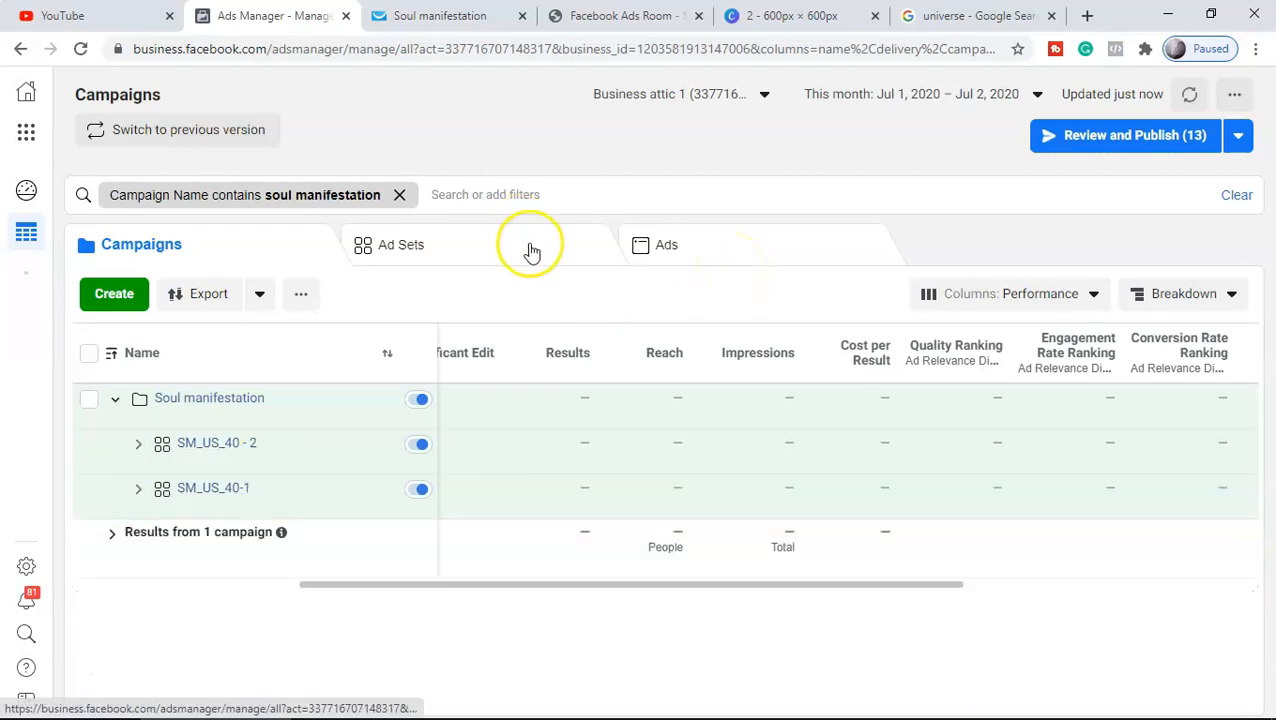